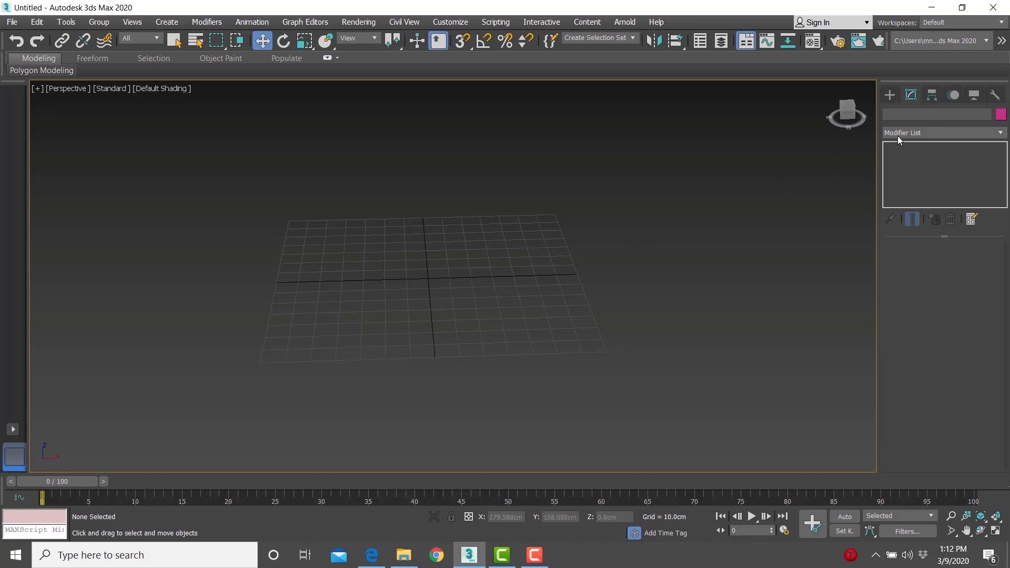
- Create a standard box about 69 cm long, 78 cm wide and 62 cm high at the centre of the grid
left_click(891, 95)
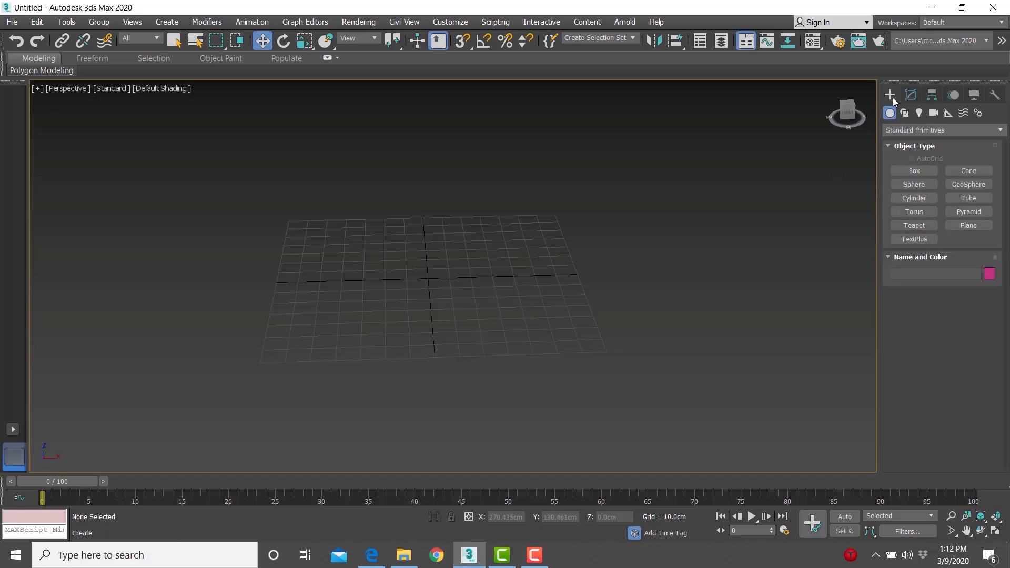
left_click(914, 171)
left_click(394, 263)
left_click_drag(394, 263, 515, 307)
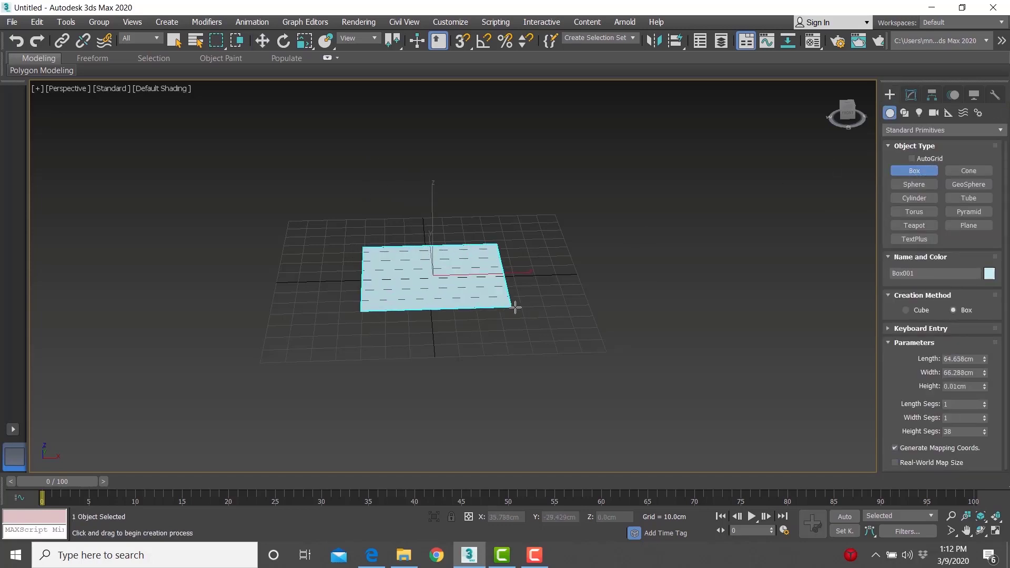
left_click(442, 252)
mouse_move(442, 252)
middle_mouse_down()
mouse_move(413, 288)
mouse_move(427, 286)
middle_mouse_up()
- Turn on Edged Faces shading in the perspective view and check the option in the viewport's shading settings
key("F4")
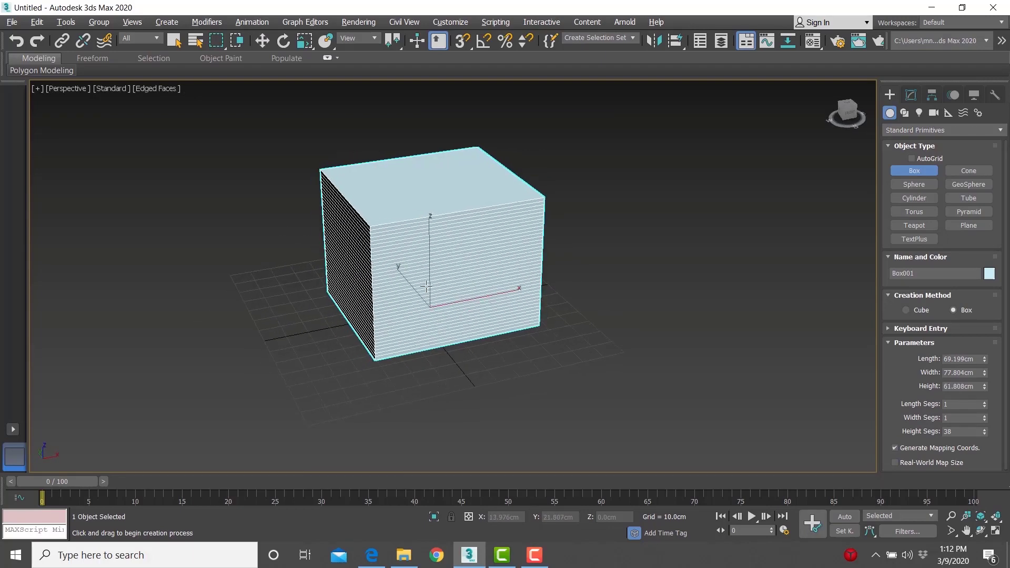
scroll(427, 286, "up", 5)
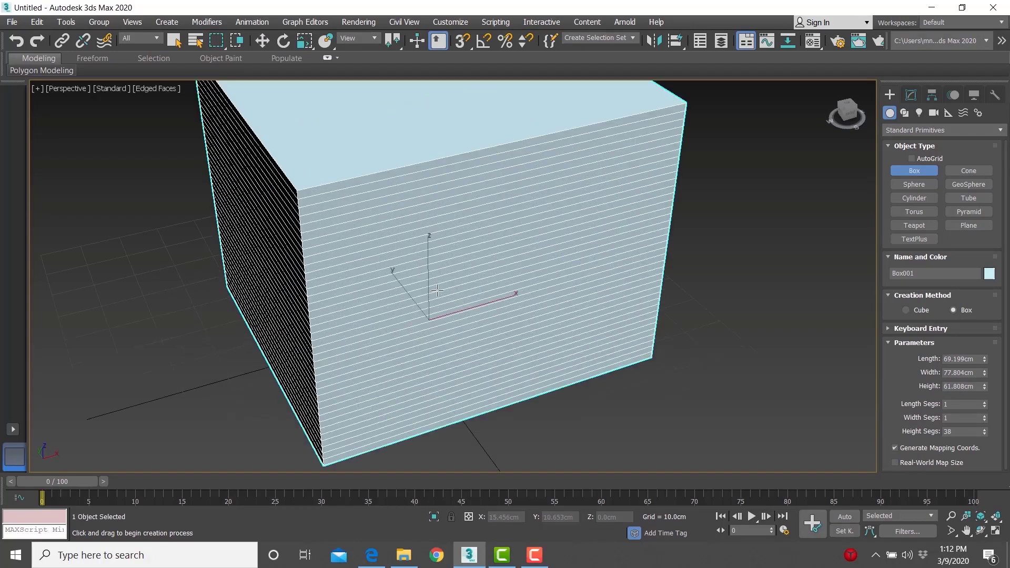
left_click(158, 88)
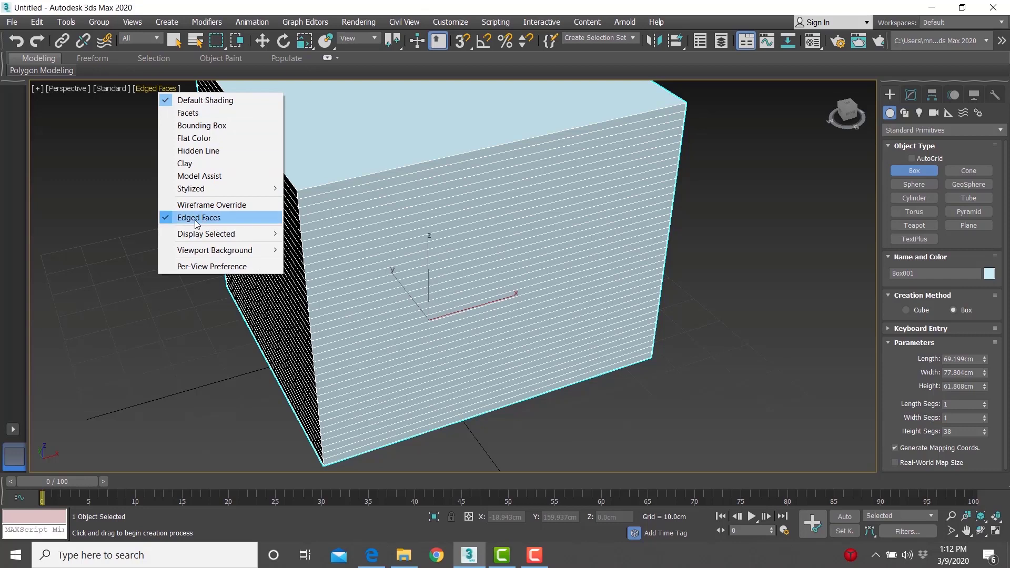
left_click(501, 4)
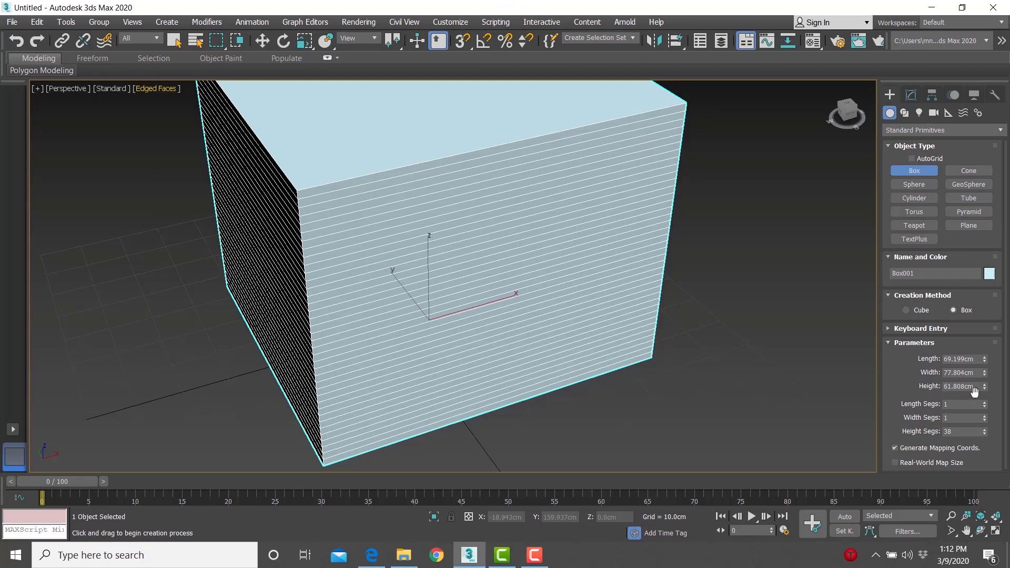
- Set the box's length, width and height segments to 3 each
left_click_drag(986, 431, 988, 434)
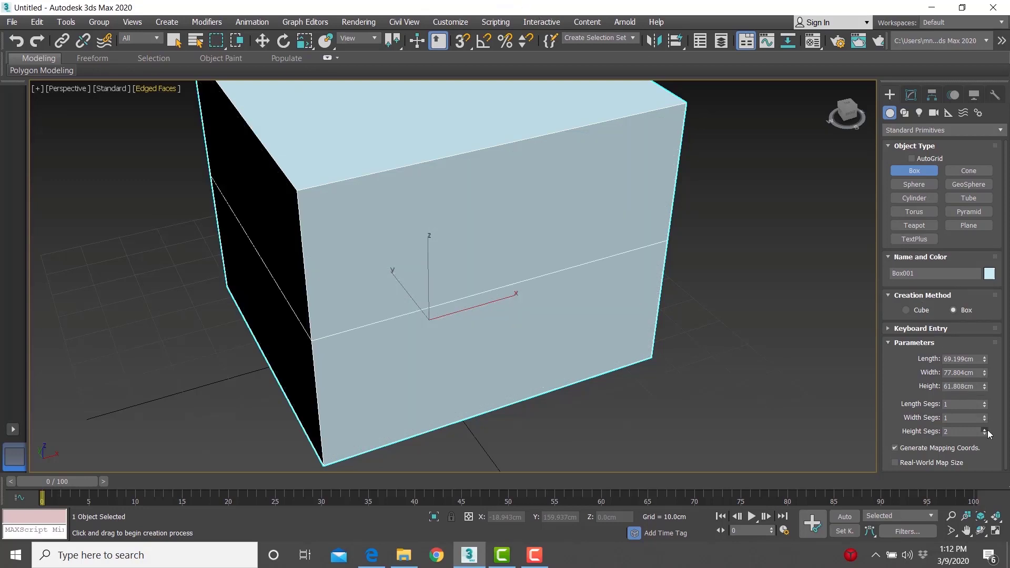
left_click(985, 416)
left_click(985, 402)
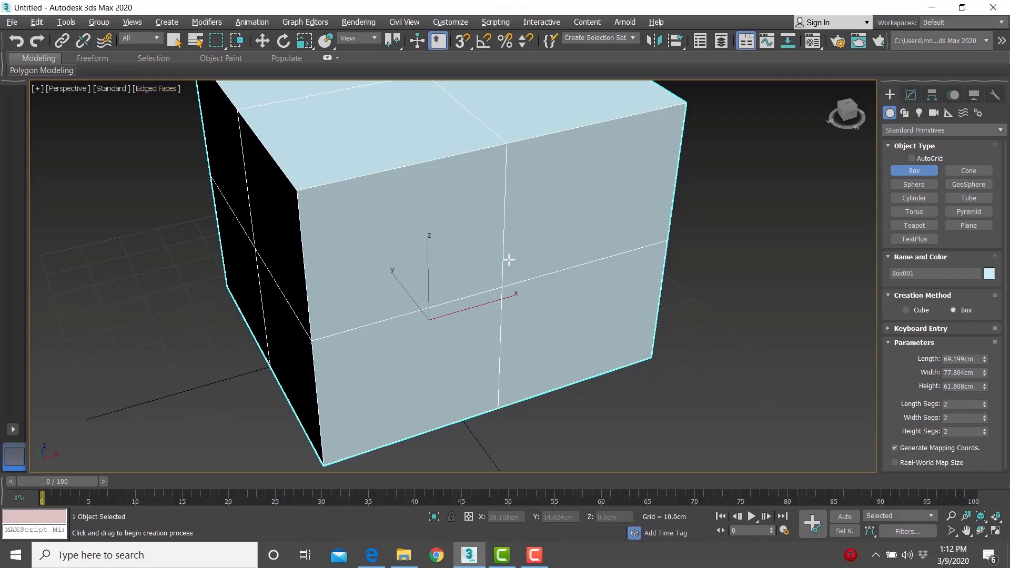
middle_click_drag(509, 260, 811, 361, "alt")
left_click(985, 402)
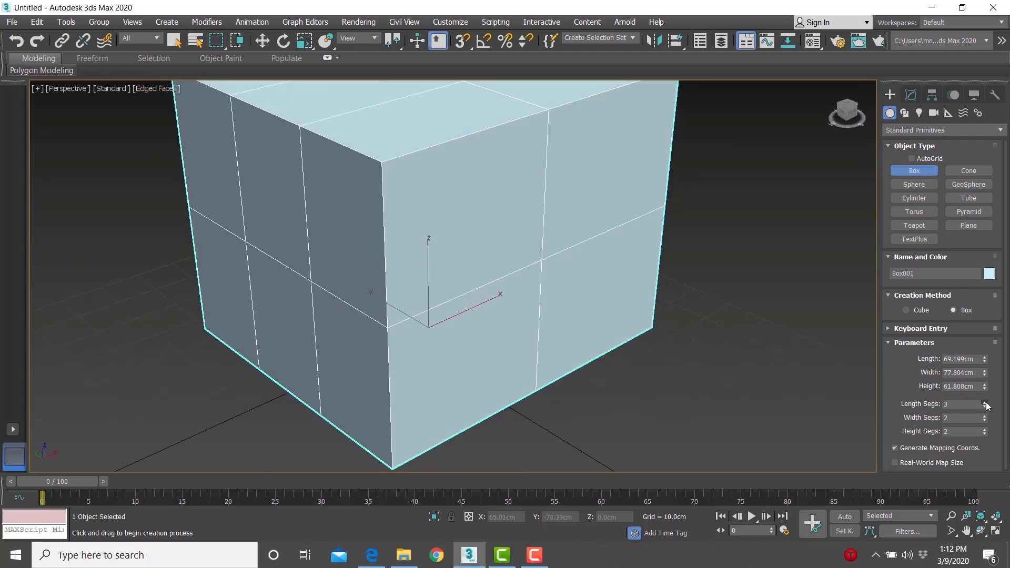
left_click(985, 416)
left_click(985, 429)
middle_click_drag(575, 282, 540, 314)
scroll(535, 293, "down", 3)
- Add an Edit Poly modifier to the box
left_click(911, 95)
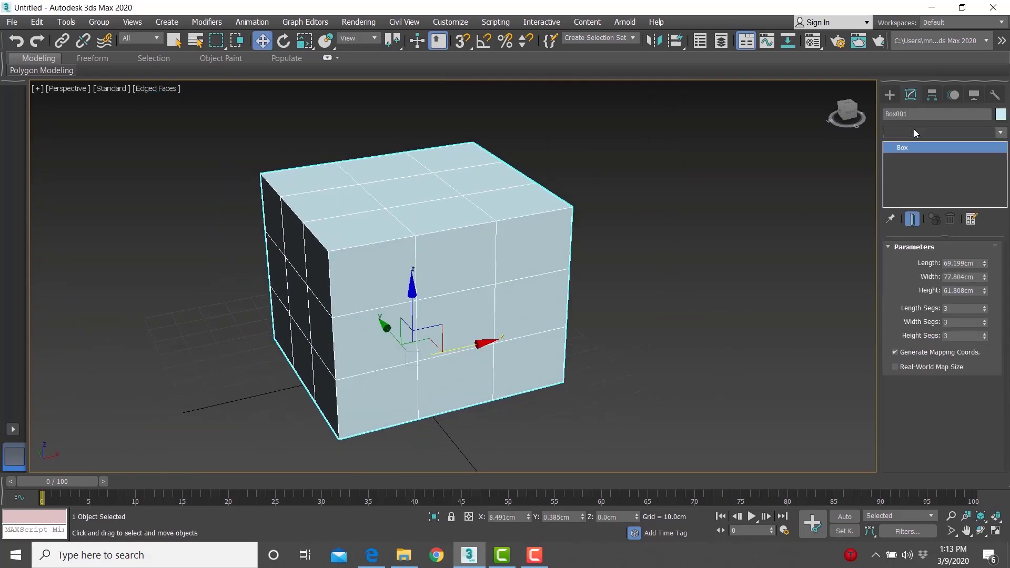
left_click(914, 131)
scroll(914, 132, "down", 4)
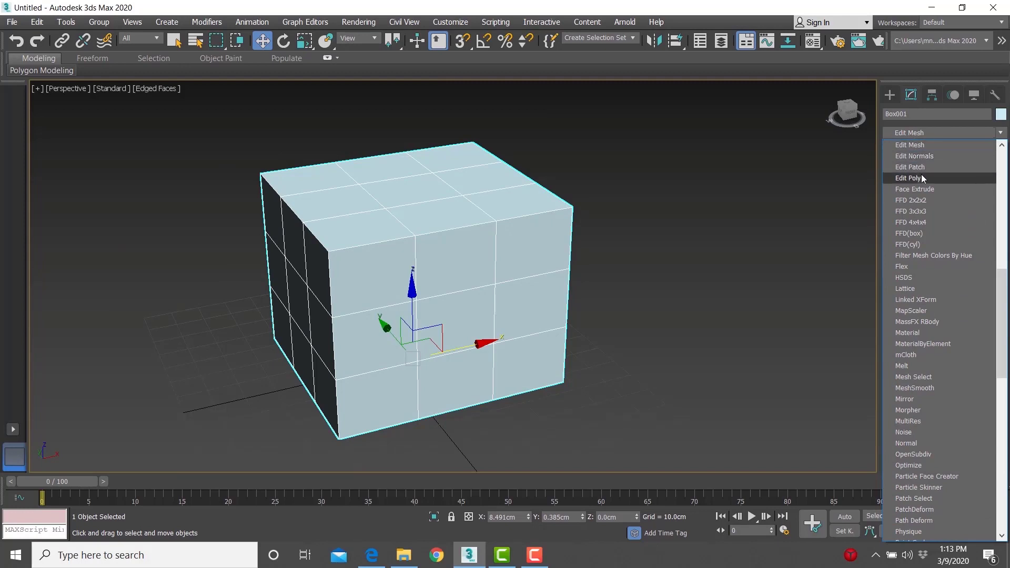
left_click(918, 179)
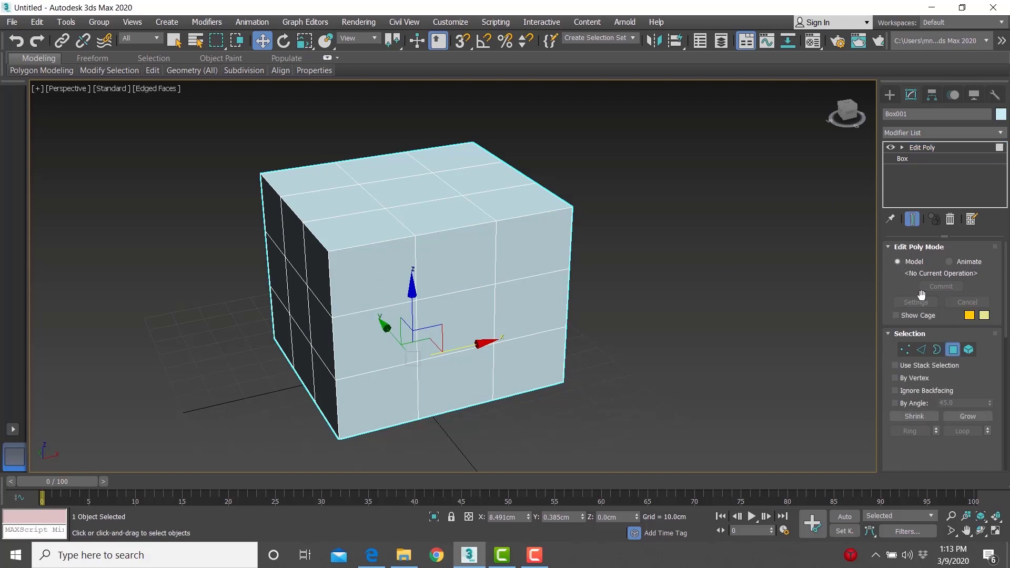
- Examine the Edit Poly options at Polygon, Edge and Border level with all rollouts spread out, and return to object level
key("4")
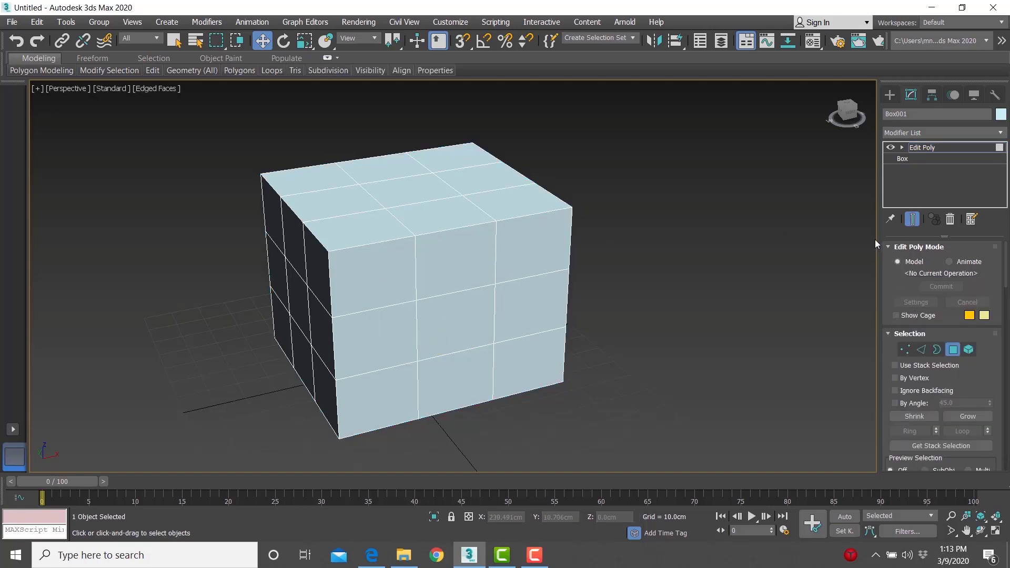
left_click_drag(878, 232, 249, 235)
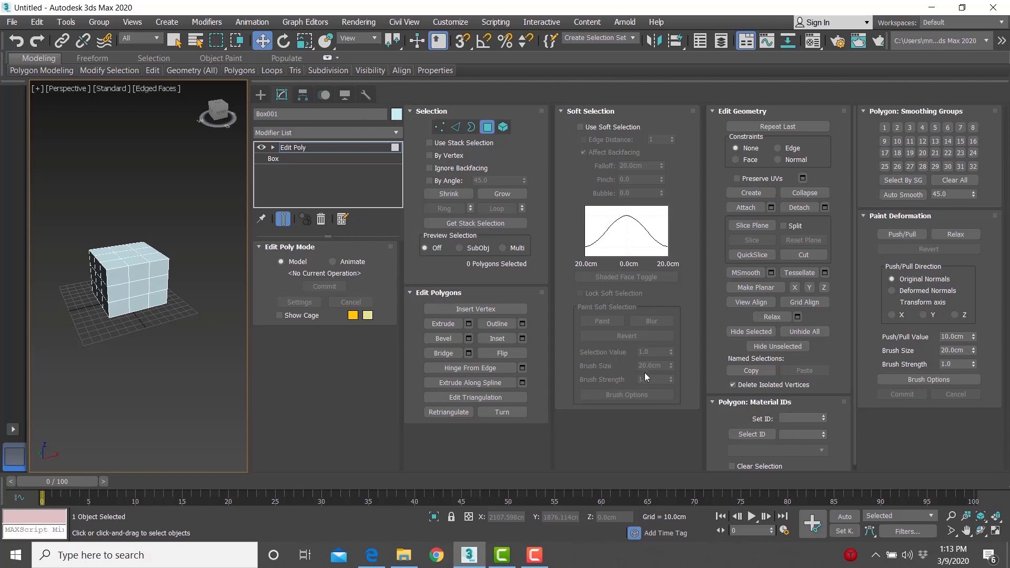
key("2")
key("3")
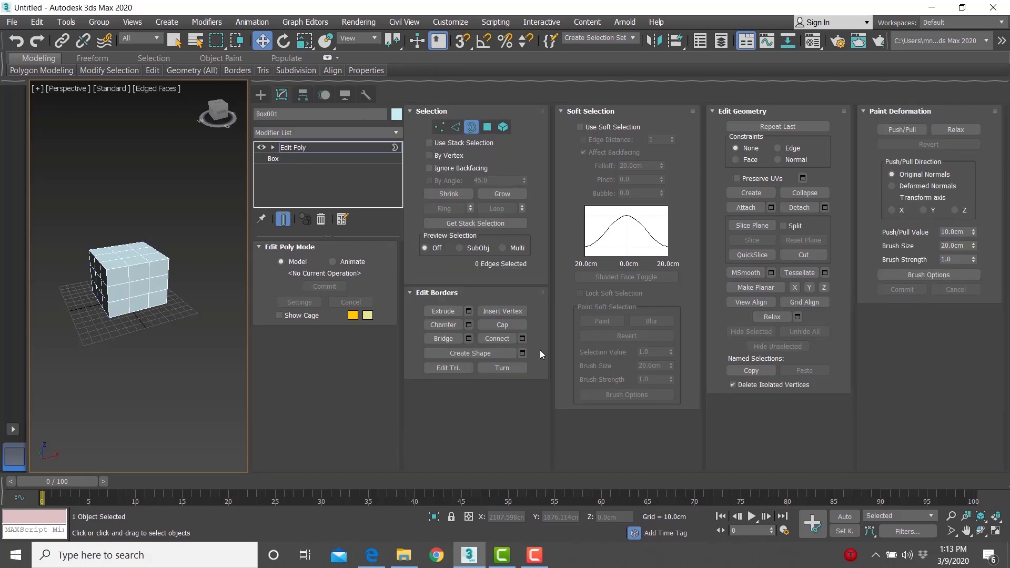
key("4")
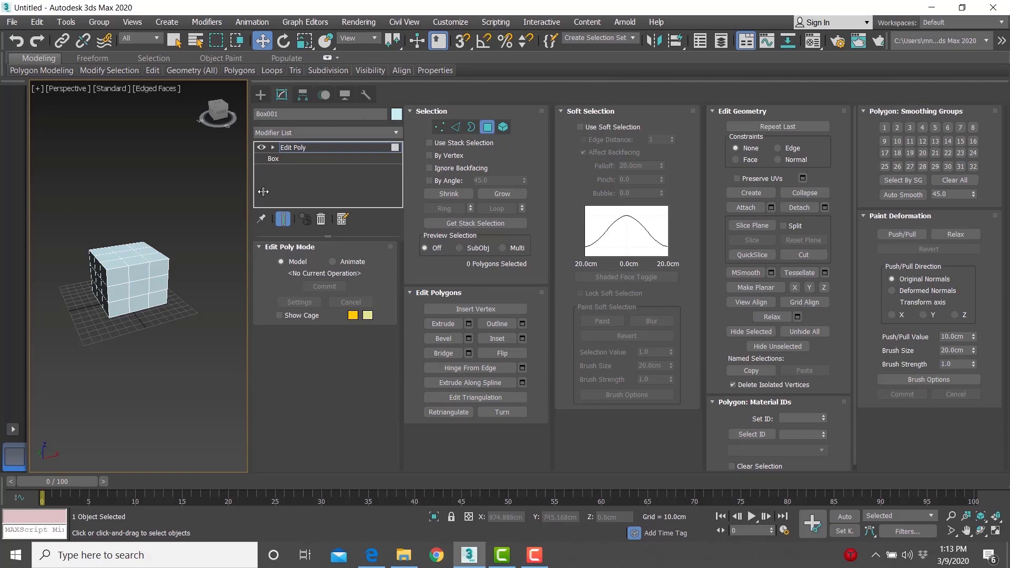
left_click_drag(250, 192, 880, 189)
key("1")
key("1")
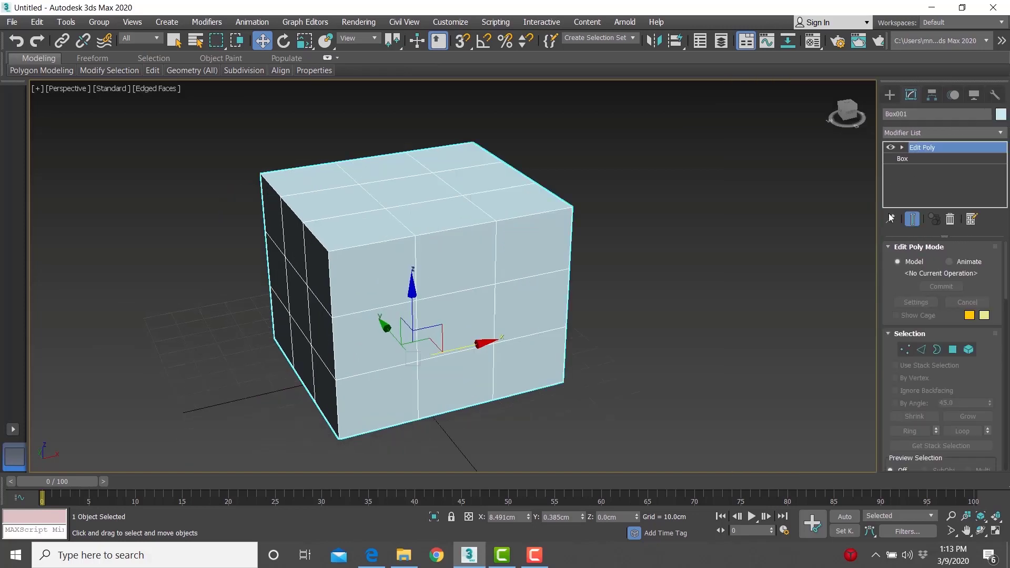
- Collapse all rollouts of the Edit Poly modifier
right_click(894, 287)
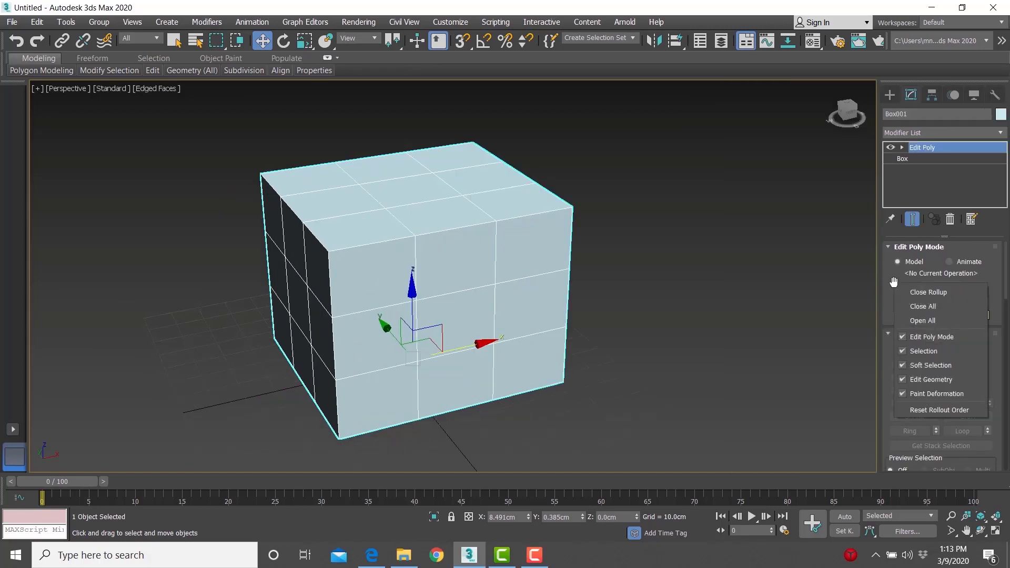
left_click(923, 306)
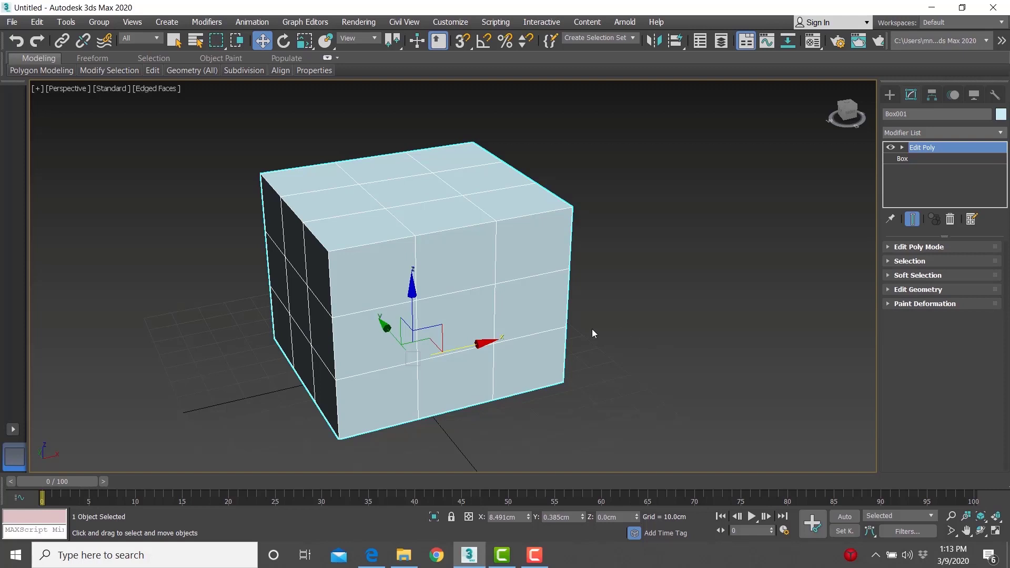
middle_click_drag(532, 318, 574, 237, "alt")
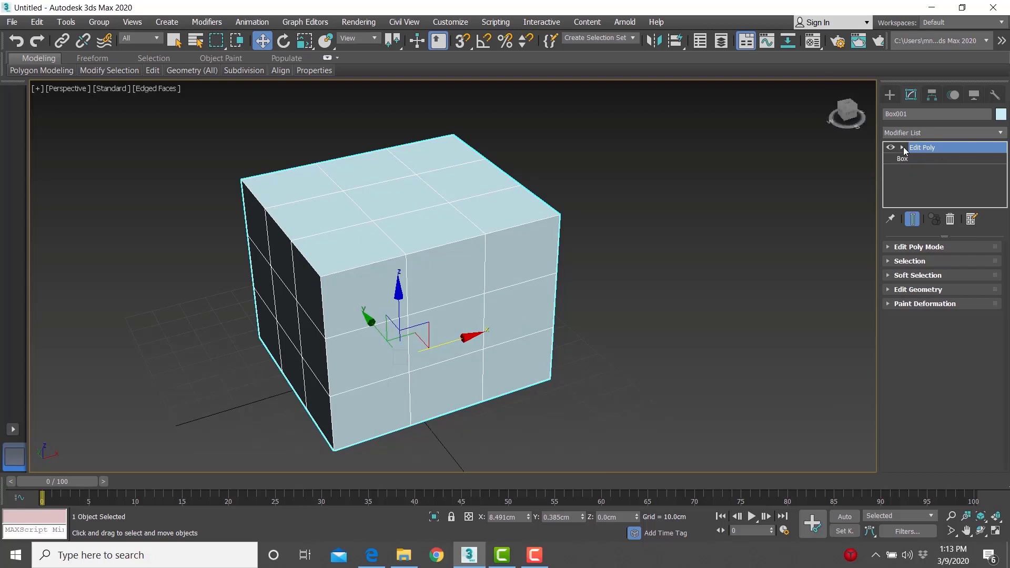
- Enter Edit Poly's Vertex level and select single vertices one after another along the box's upper front edge
left_click(903, 148)
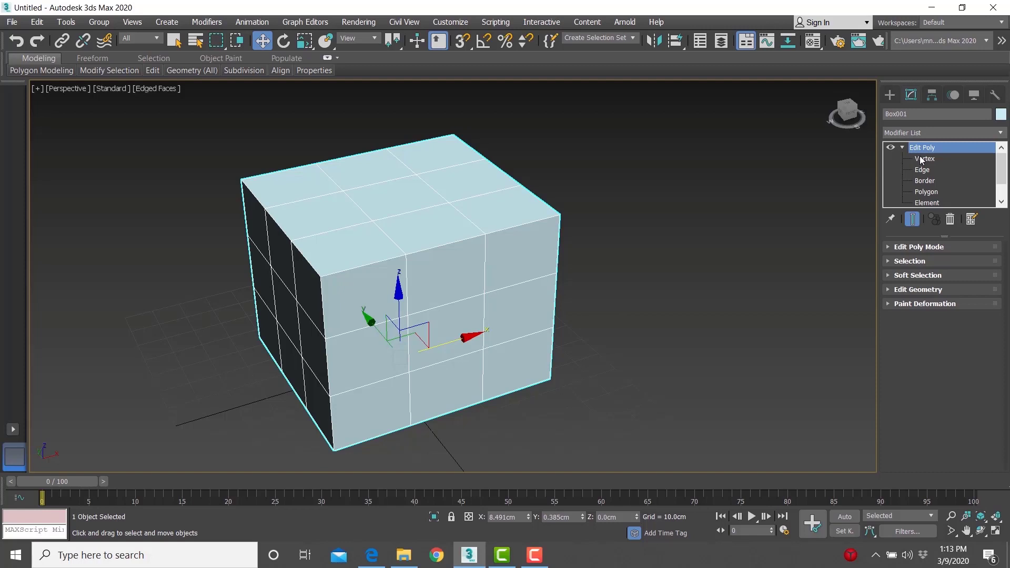
left_click(924, 159)
left_click_drag(526, 232, 526, 233)
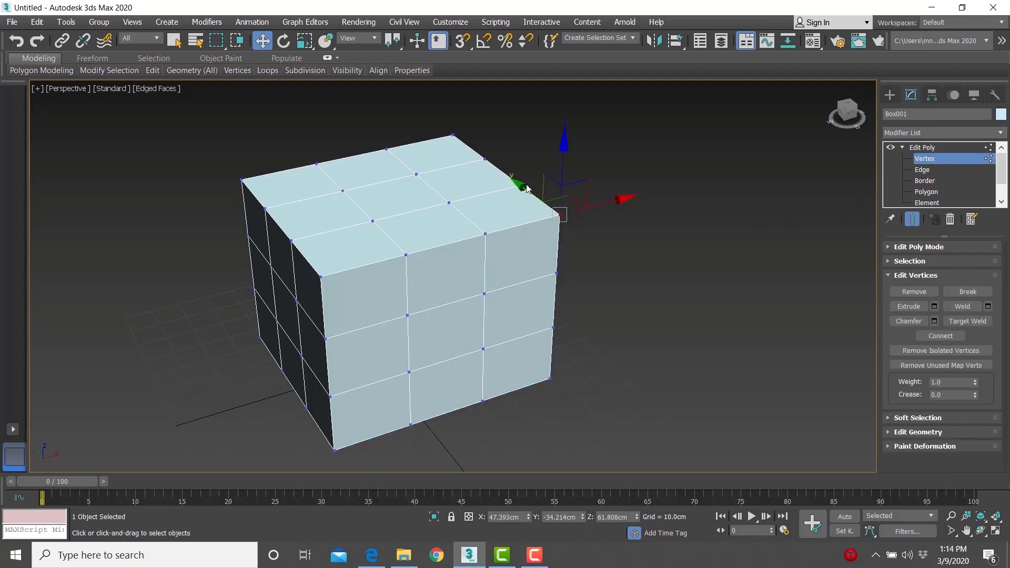
left_click(485, 233)
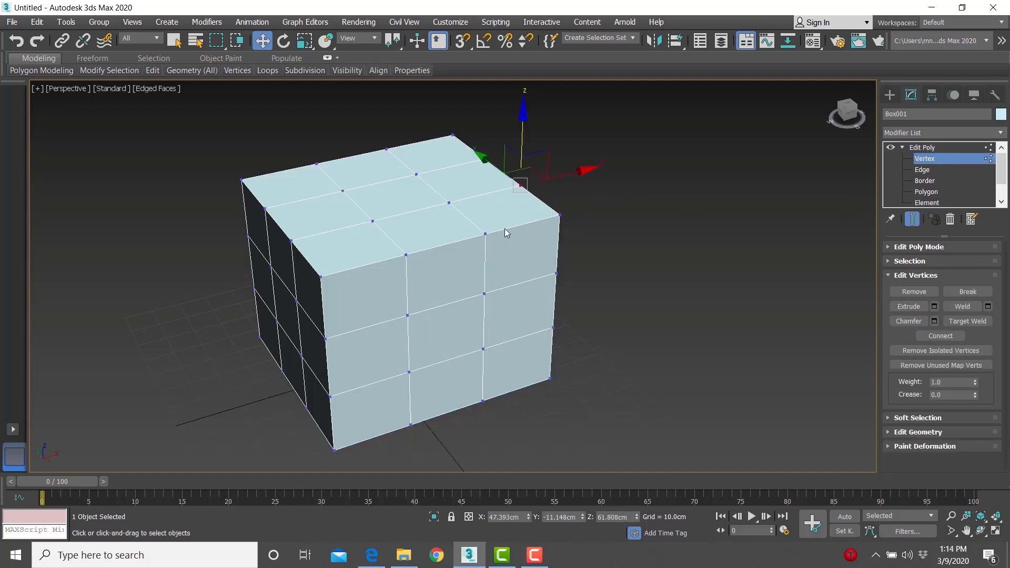
left_click(406, 252)
left_click(320, 275)
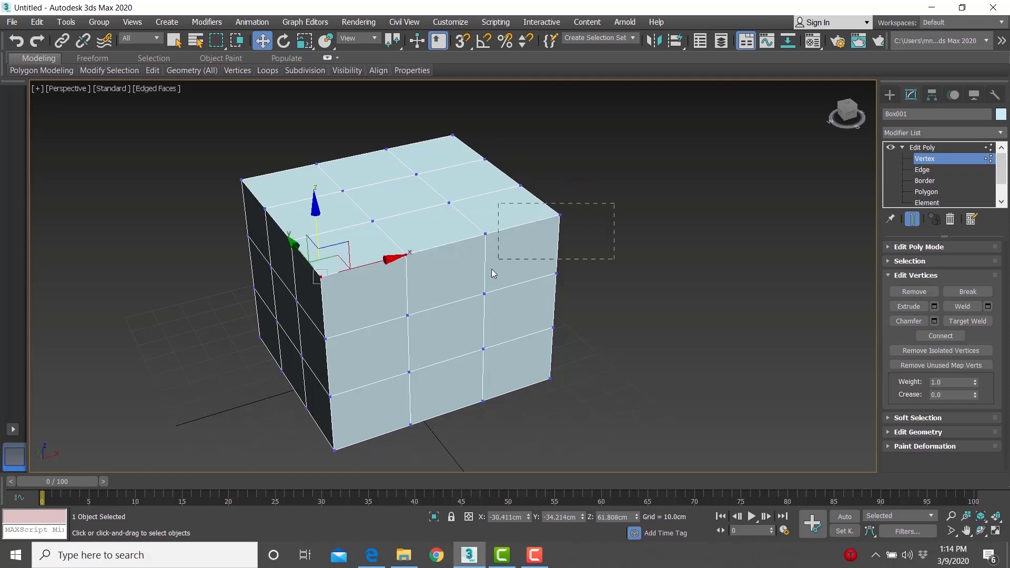
- Region-select vertices near the front's upper-right corner, add those on the upper-left side and top, and subtract the right-hand ones
left_click_drag(493, 273, 462, 345)
left_click_drag(275, 227, 264, 224, "ctrl")
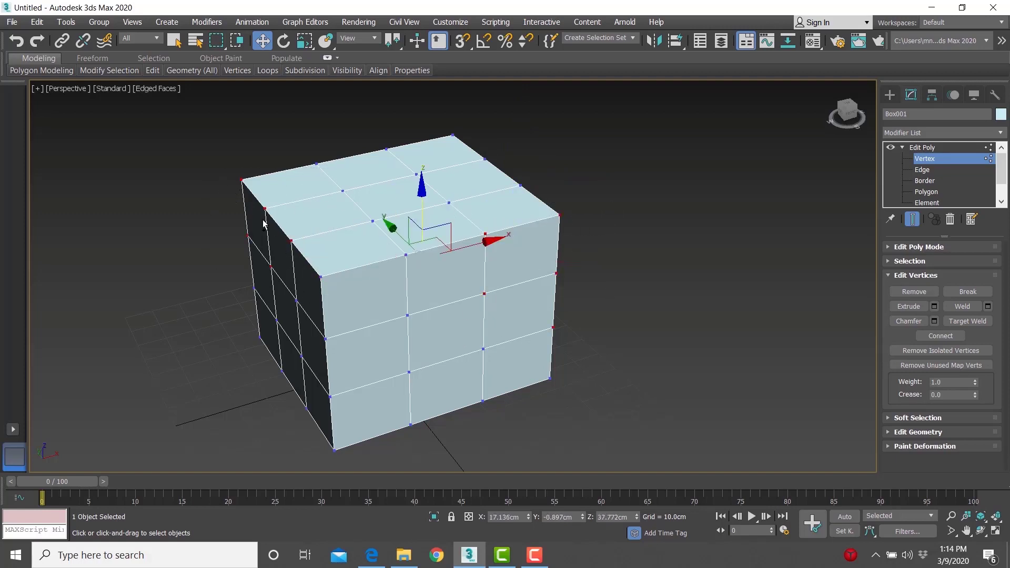
left_click_drag(380, 227, 380, 226, "ctrl")
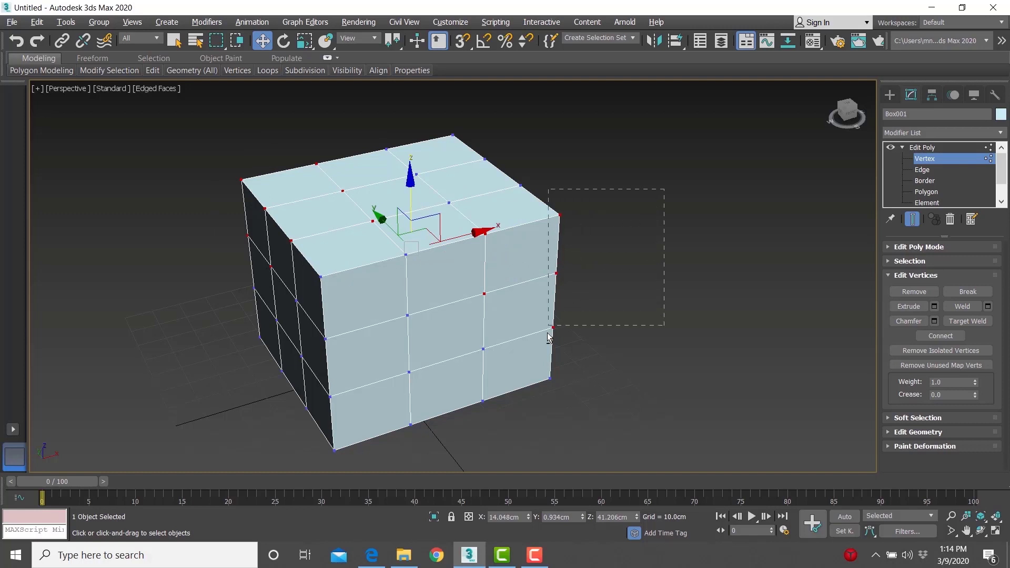
left_click_drag(547, 337, 549, 326, "alt")
left_click_drag(458, 322, 460, 320, "alt")
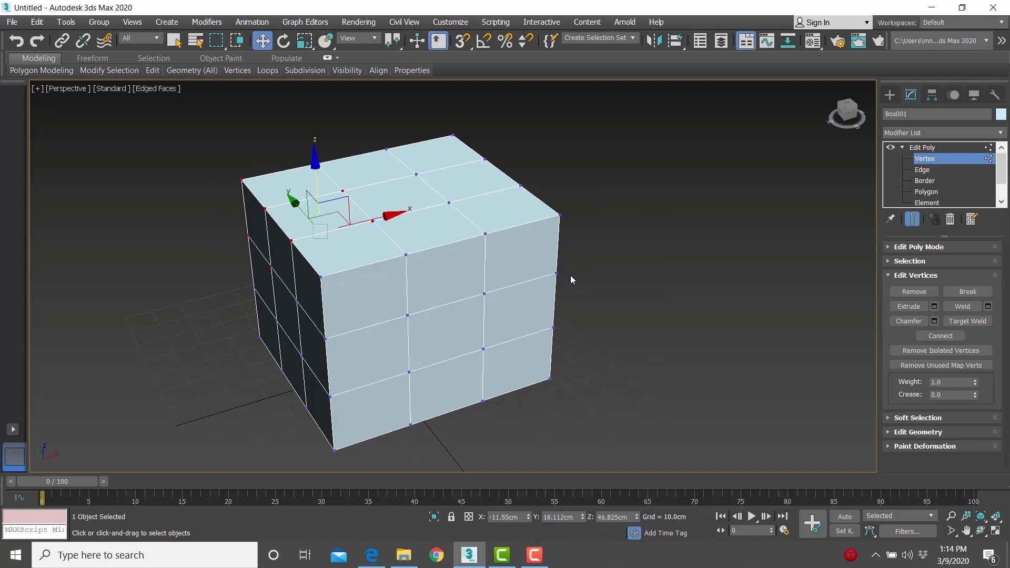
- Select two diagonally opposite vertices of the front side's upper-right polygon and cycle through Move, Rotate and Scale for them
left_click(574, 277)
left_click(556, 273)
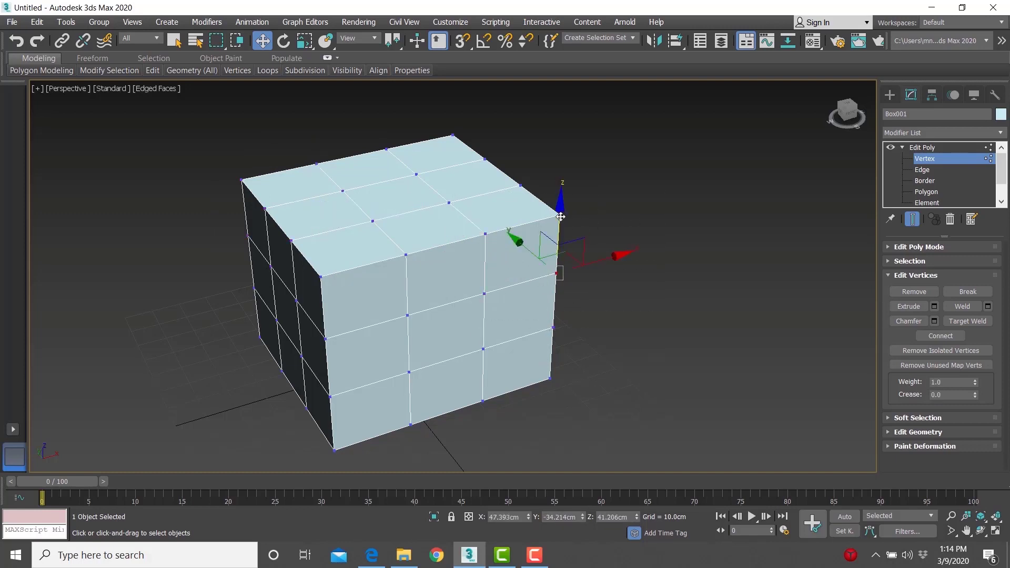
left_click(485, 235, "ctrl")
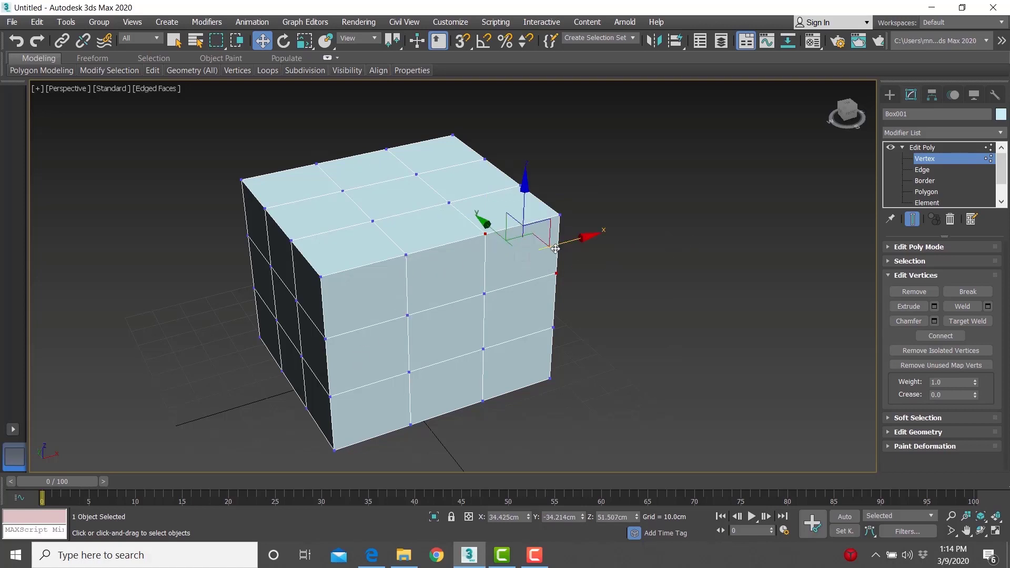
left_click_drag(528, 241, 447, 285)
key("e")
key("r")
right_click(448, 285)
- Select the row of vertices one segment below the box's top, try scaling it, and undo the last change
middle_click_drag(645, 290, 606, 275, "alt")
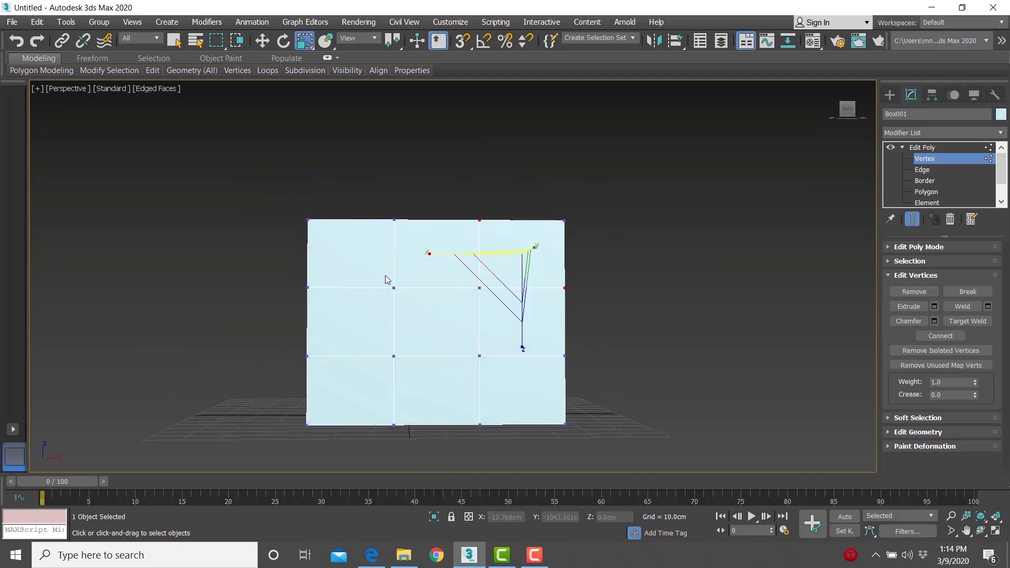
left_click_drag(699, 299, 699, 299)
left_click_drag(428, 294, 403, 330)
middle_click_drag(403, 330, 251, 349, "alt")
key("ctrl+z")
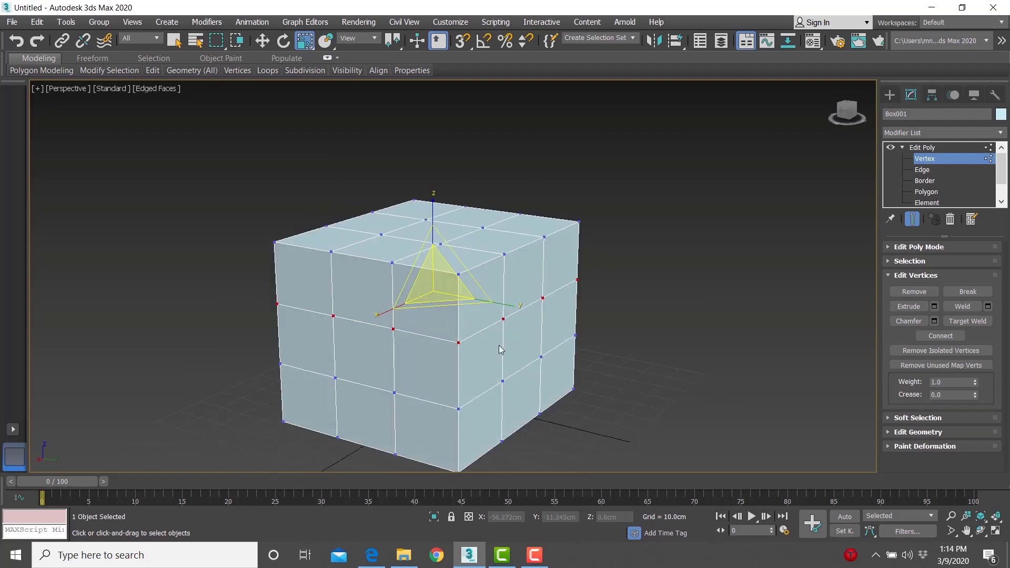
- Switch to Edge level and select the front side's top middle edge, followed by the middle edge directly below it
middle_click_drag(499, 345, 605, 343, "alt")
left_click(922, 170)
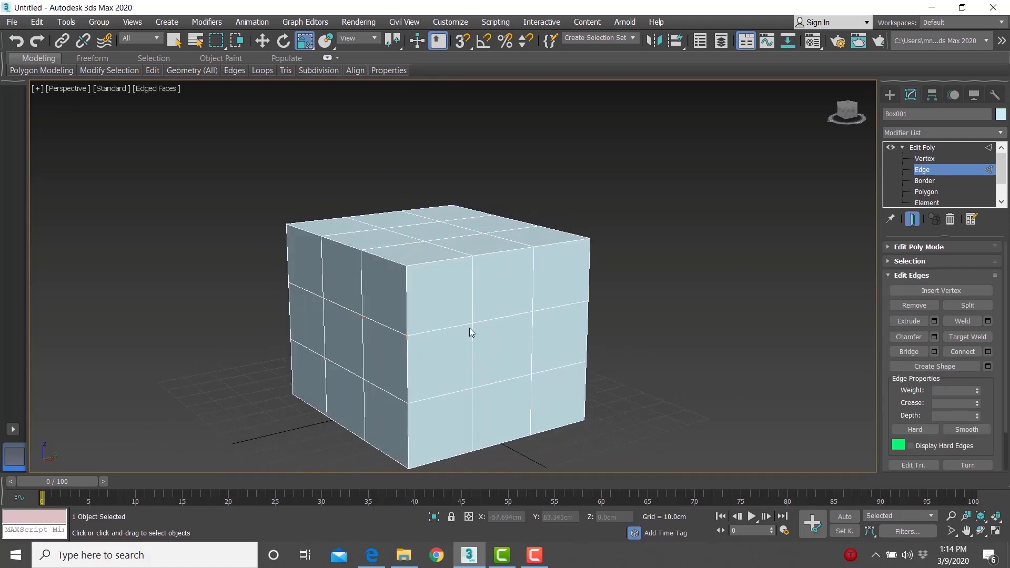
scroll(469, 327, "up", 3)
left_click(513, 219)
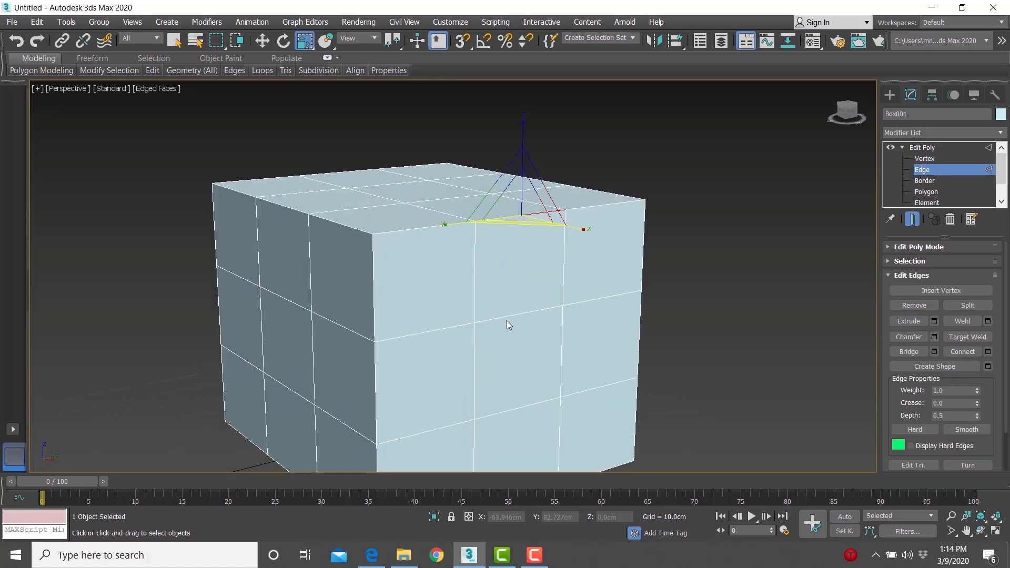
left_click(507, 319)
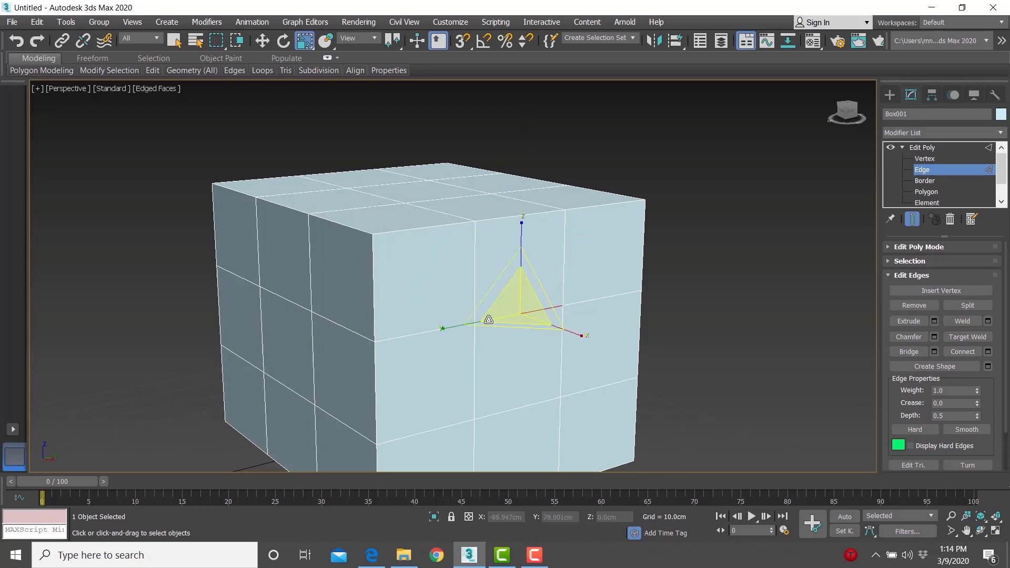
middle_click_drag(492, 316, 549, 279, "alt")
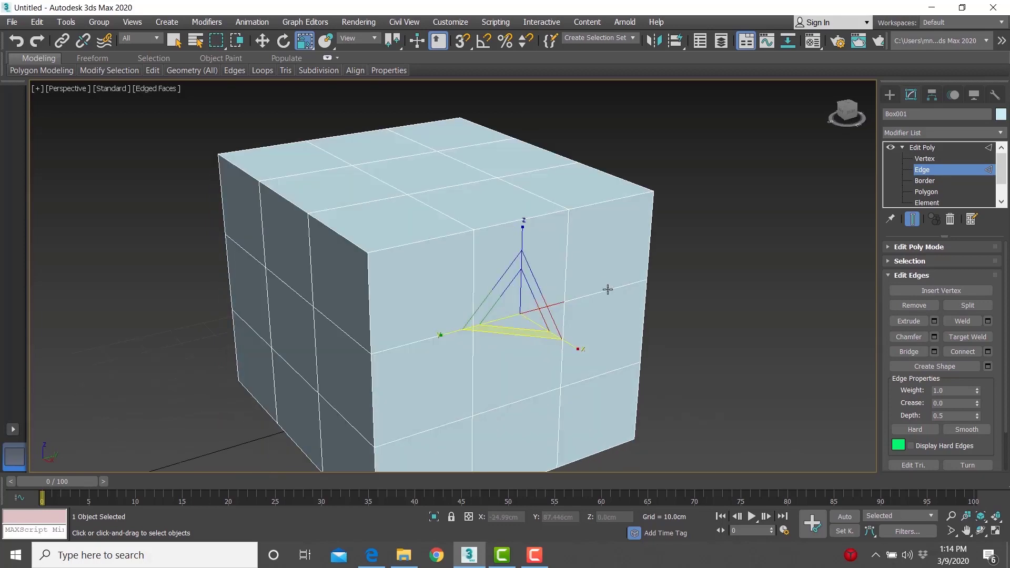
- Region-select the edges around the front's upper-right corner, and at Polygon level select single front polygons, ending with the centre one
left_click_drag(684, 180, 624, 318)
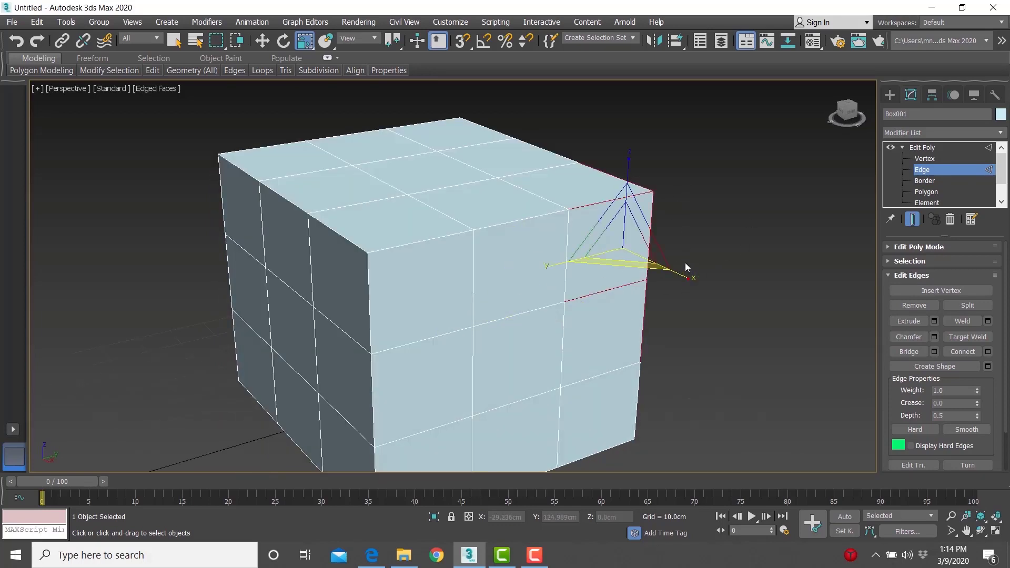
key("w")
left_click(927, 191)
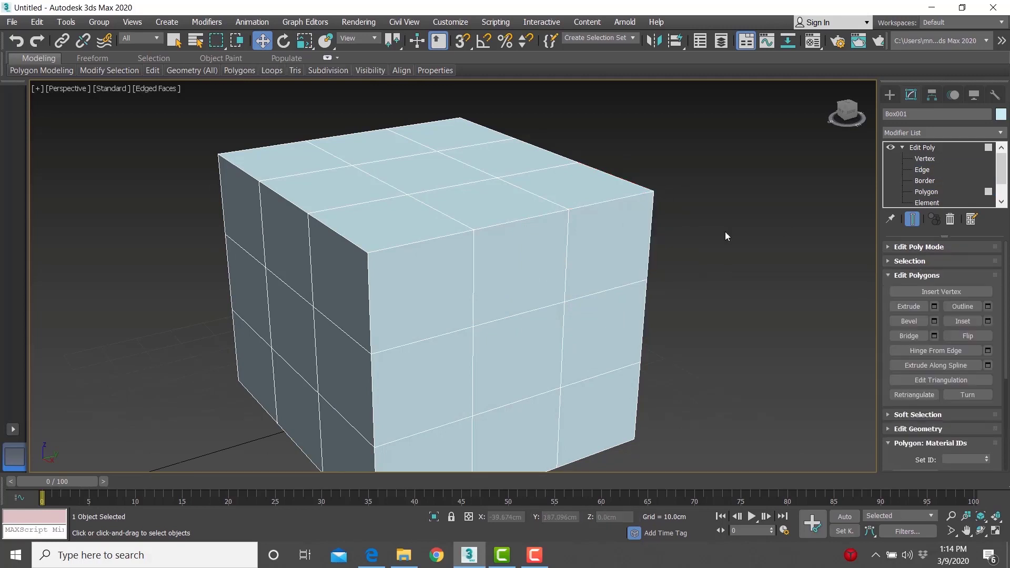
left_click(604, 243)
left_click(497, 261)
left_click(488, 349)
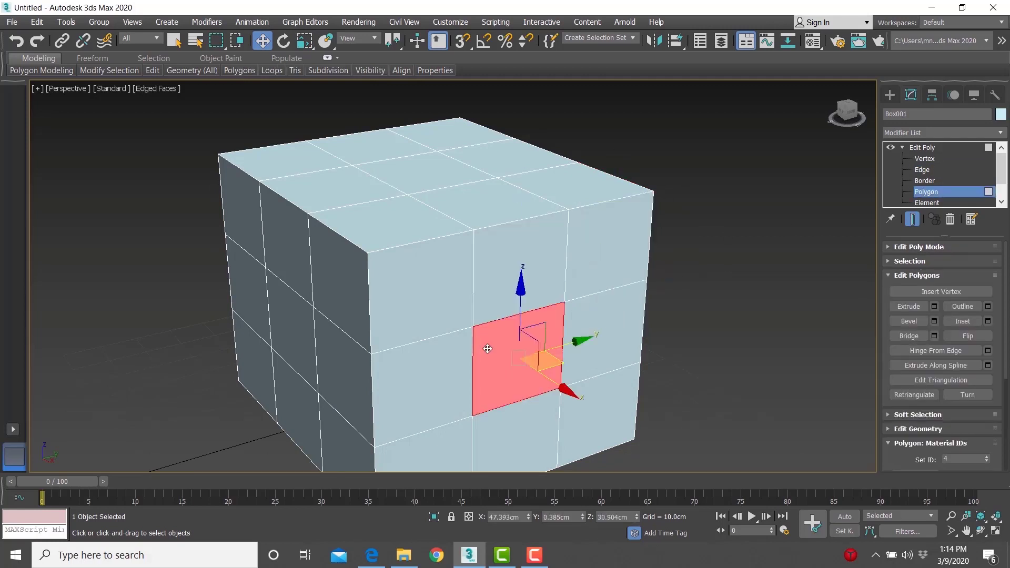
- Select the front side's upper-left polygon and add the remaining polygons of its top and middle rows
left_click(407, 292)
left_click(530, 271, "ctrl")
left_click(605, 242, "ctrl")
left_click(592, 321, "ctrl")
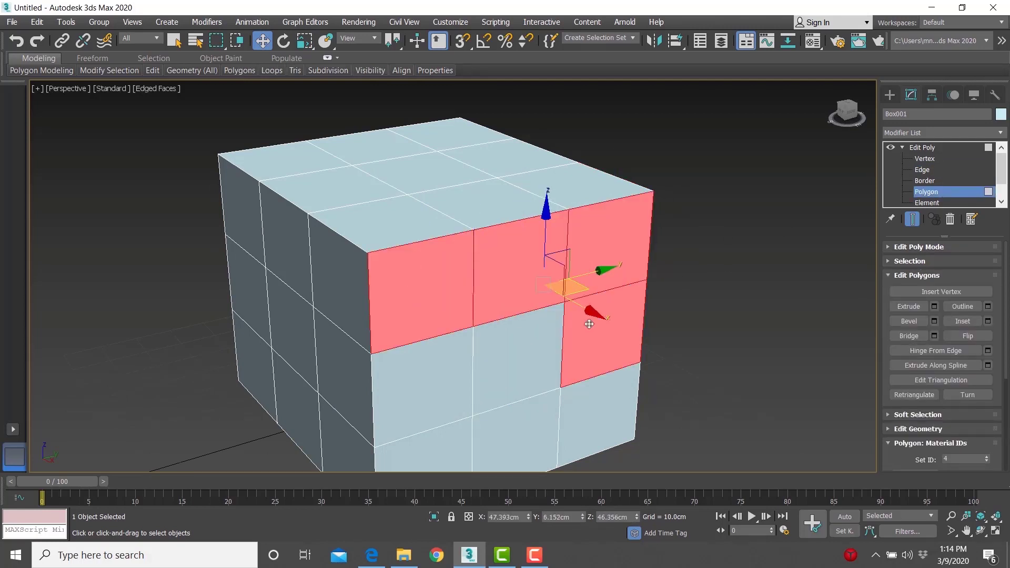
left_click(499, 345, "ctrl")
left_click(421, 356, "ctrl")
- Undo the five polygon additions, leaving only the front's upper-left polygon selected
key("ctrl+z")
key("ctrl+z")
key("ctrl+z")
key("ctrl+z")
key("ctrl+z")
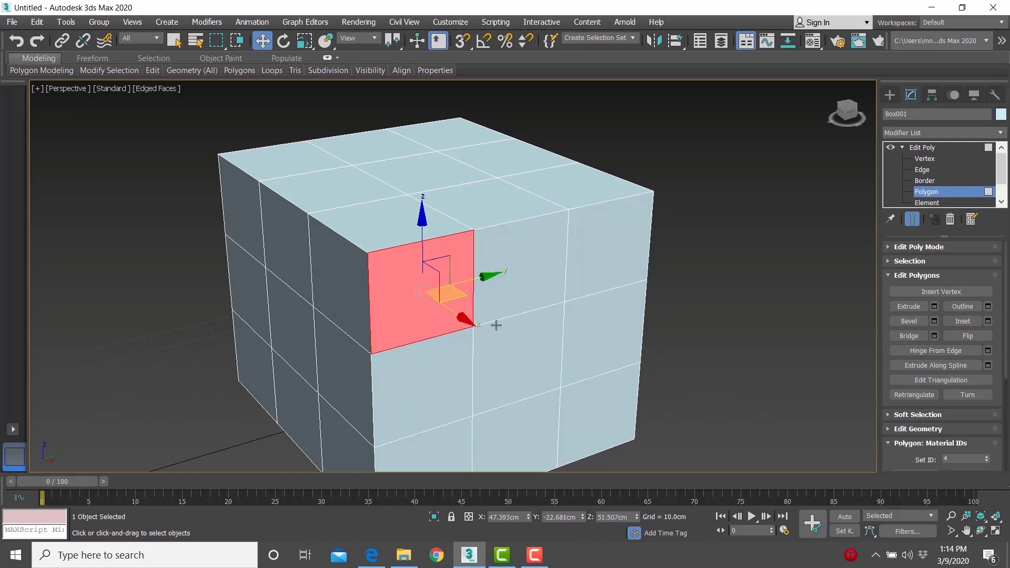
- Select the entire box at Element level, and try picking a border on the closed box at Border level
left_click(937, 204)
left_click(463, 312)
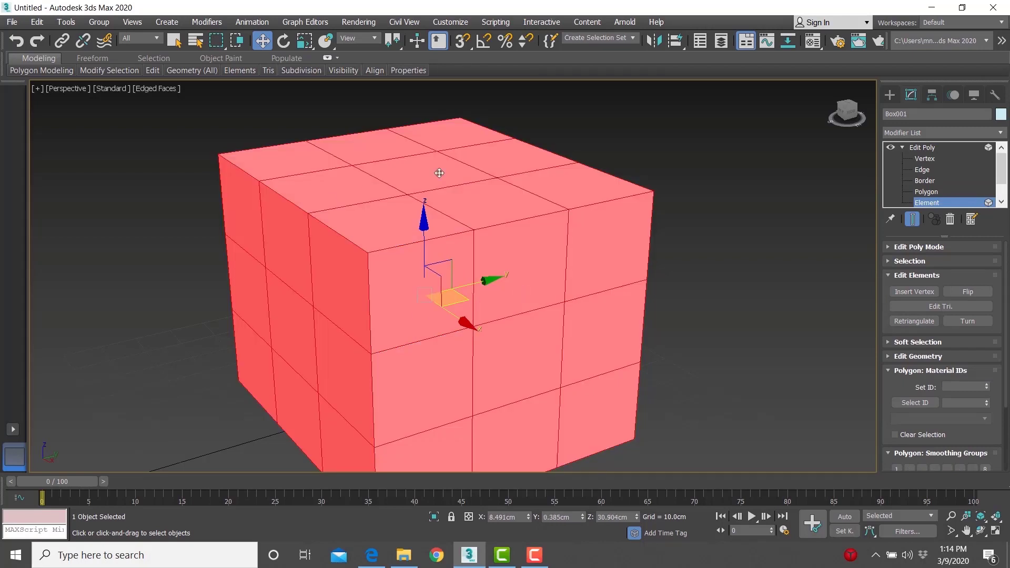
left_click(931, 182)
left_click(351, 295)
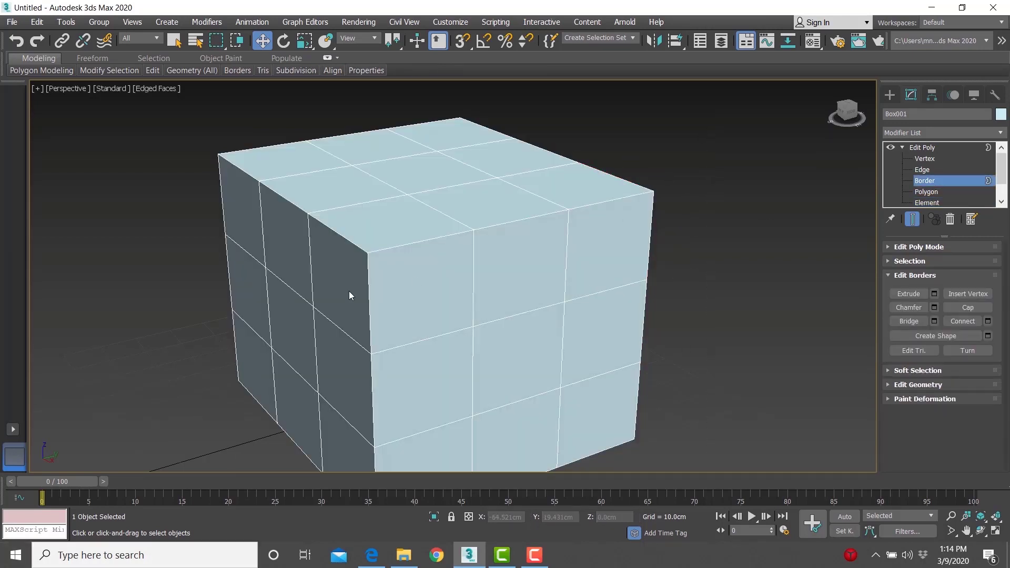
- At Polygon level, delete the centre polygon of the box's front side
left_click(926, 192)
key("ctrl+a")
left_click(495, 351)
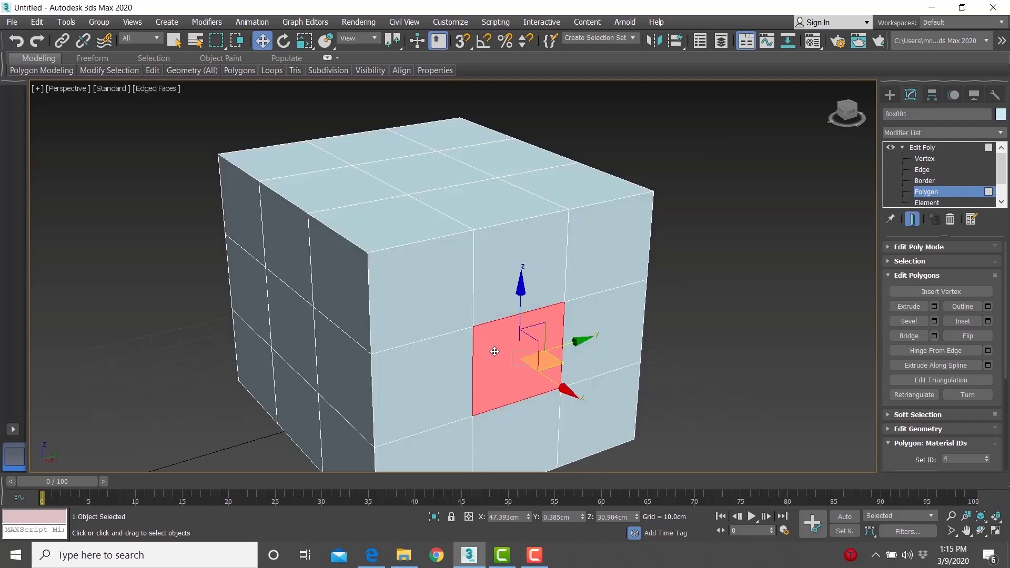
key("Delete")
- At Border level, select the open border around the front side's hole and try moving it
scroll(497, 327, "up", 10)
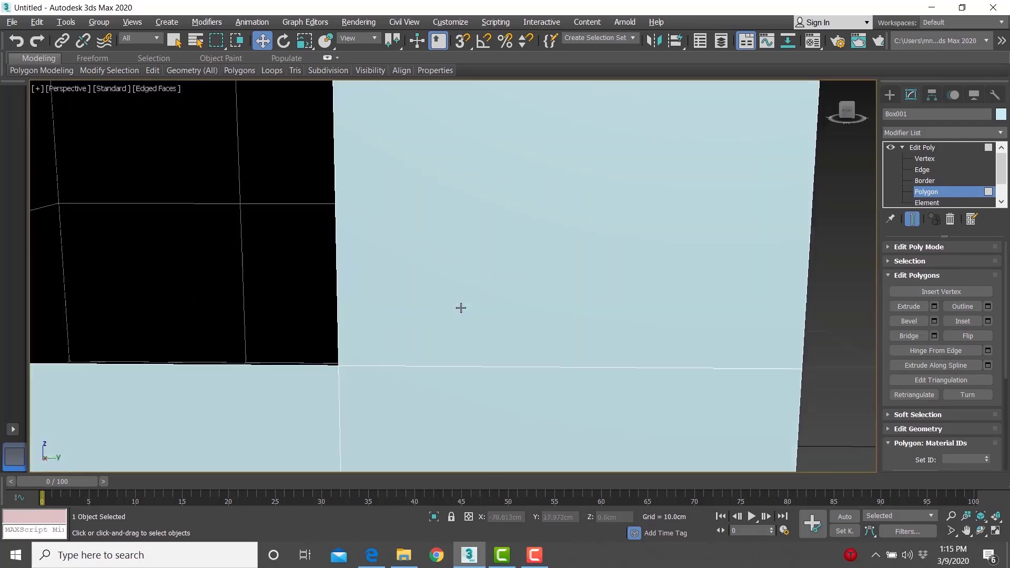
middle_click_drag(461, 308, 616, 313)
scroll(598, 319, "down", 5)
left_click(927, 183)
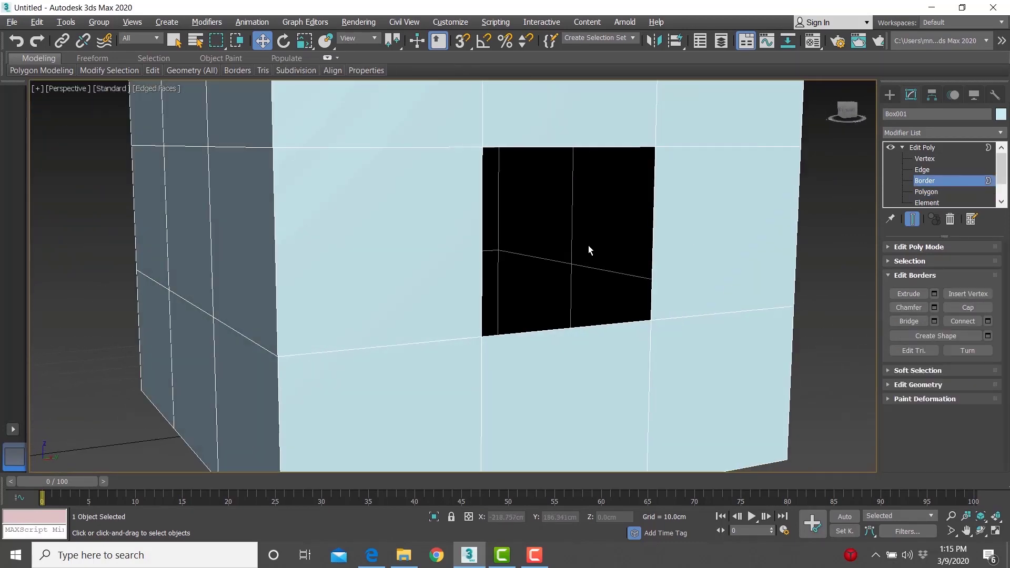
middle_click_drag(589, 245, 567, 255, "alt")
scroll(567, 255, "up", 5)
scroll(442, 198, "down", 5)
middle_click_drag(442, 198, 455, 199)
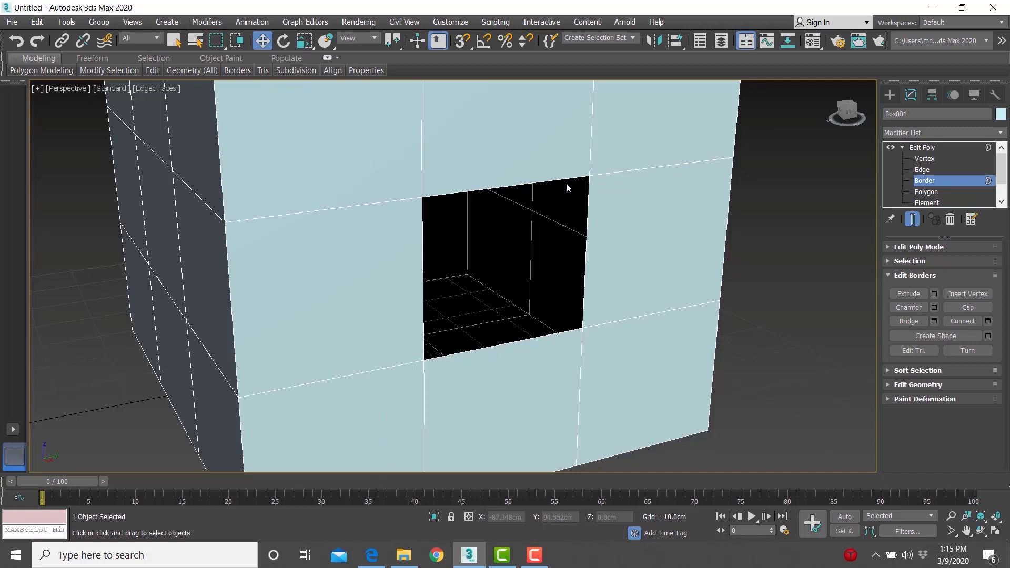
left_click(512, 185)
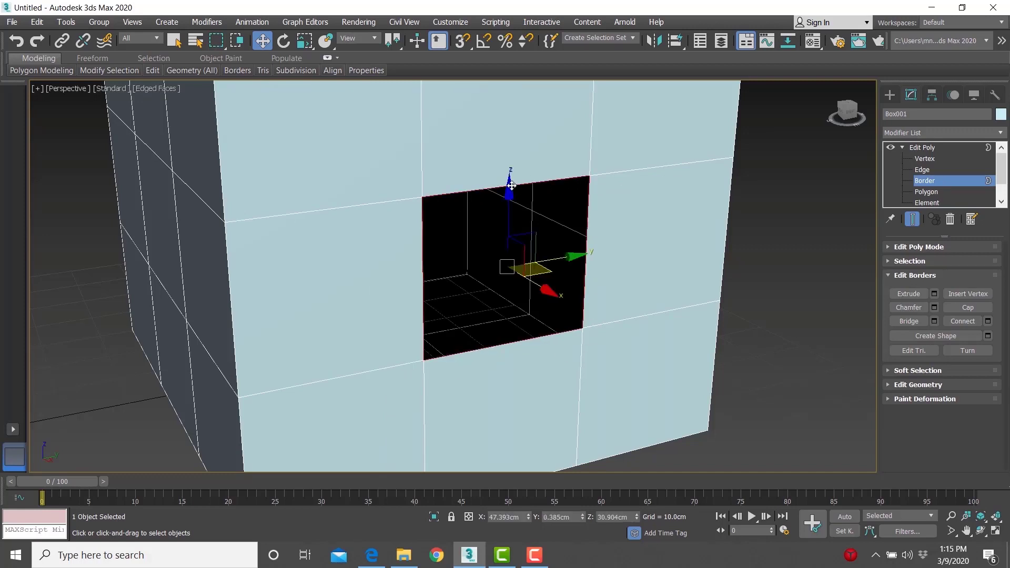
mouse_move(545, 271)
left_mouse_down()
mouse_move(616, 317)
mouse_move(618, 235)
mouse_move(474, 260)
mouse_move(658, 219)
mouse_move(582, 316)
mouse_move(548, 268)
left_mouse_up()
right_click(547, 268)
- Return to the Edit Poly object level and undo the deletion of the front's centre polygon
left_click(927, 150)
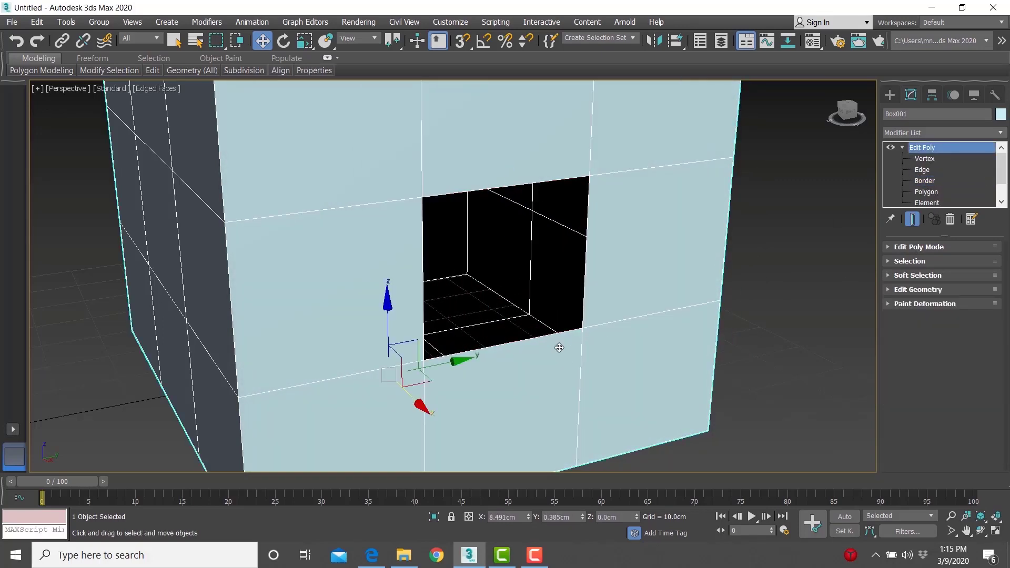
key("ctrl+z")
scroll(579, 350, "down", 6)
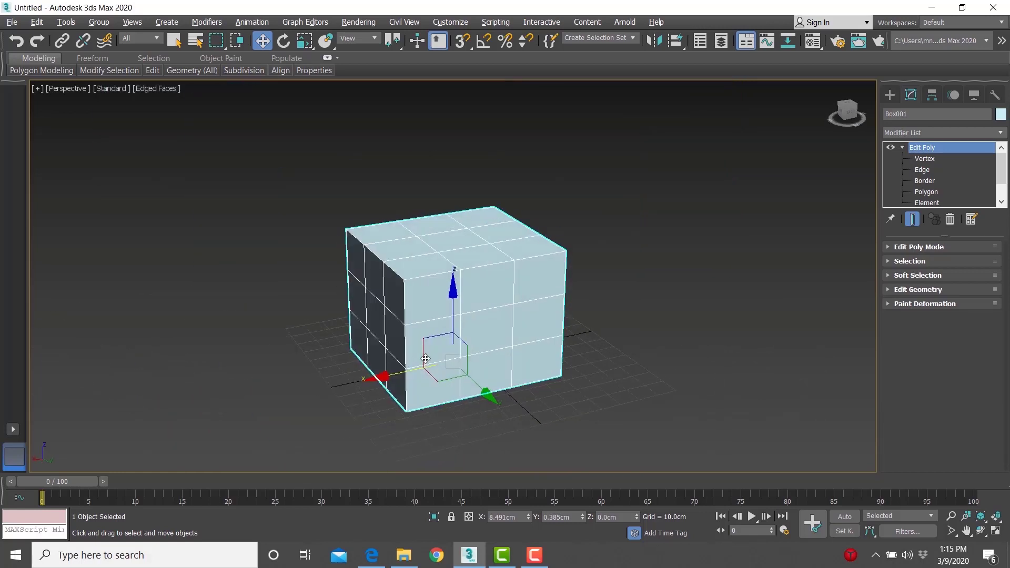
key("z")
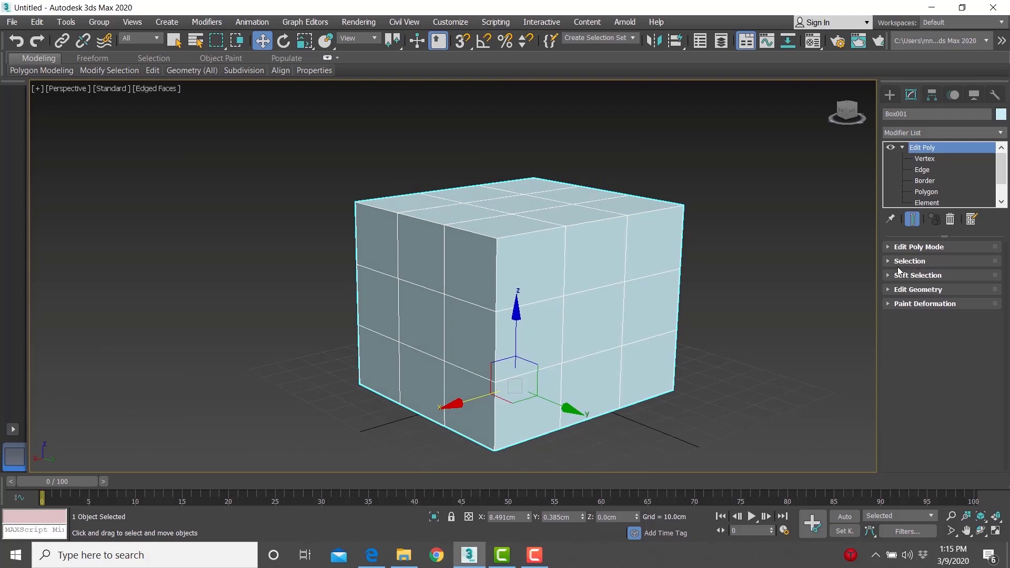
- Expand the Selection settings and switch between the sub-object levels there, ending at Element
left_click(889, 262)
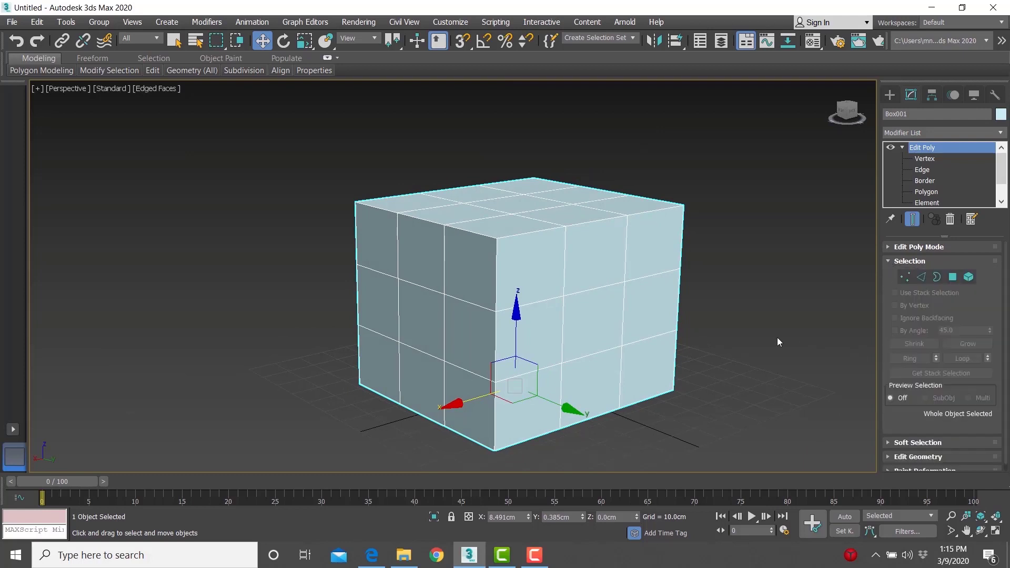
scroll(661, 287, "up", 5)
middle_click_drag(645, 289, 678, 305)
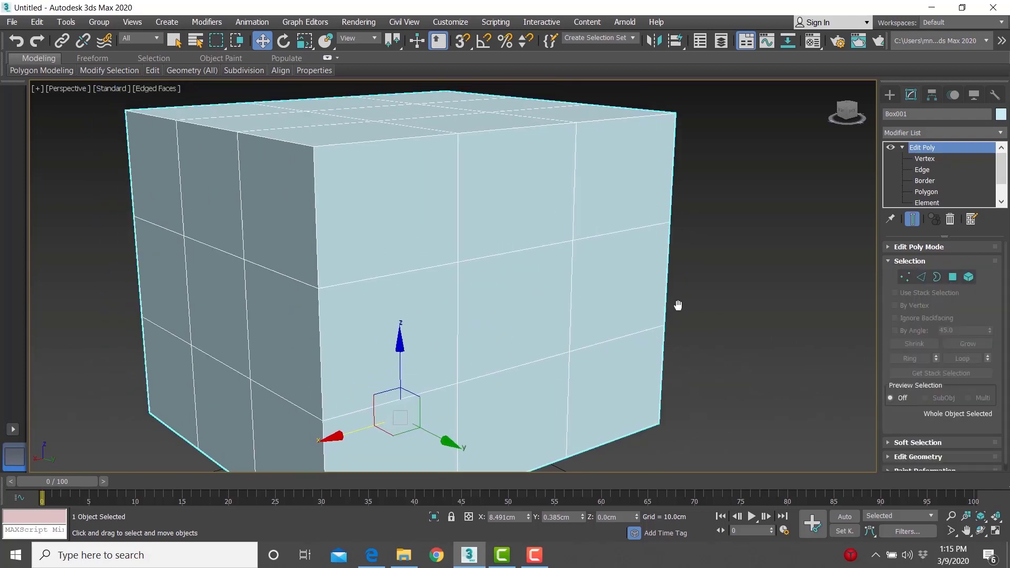
scroll(679, 305, "down", 3)
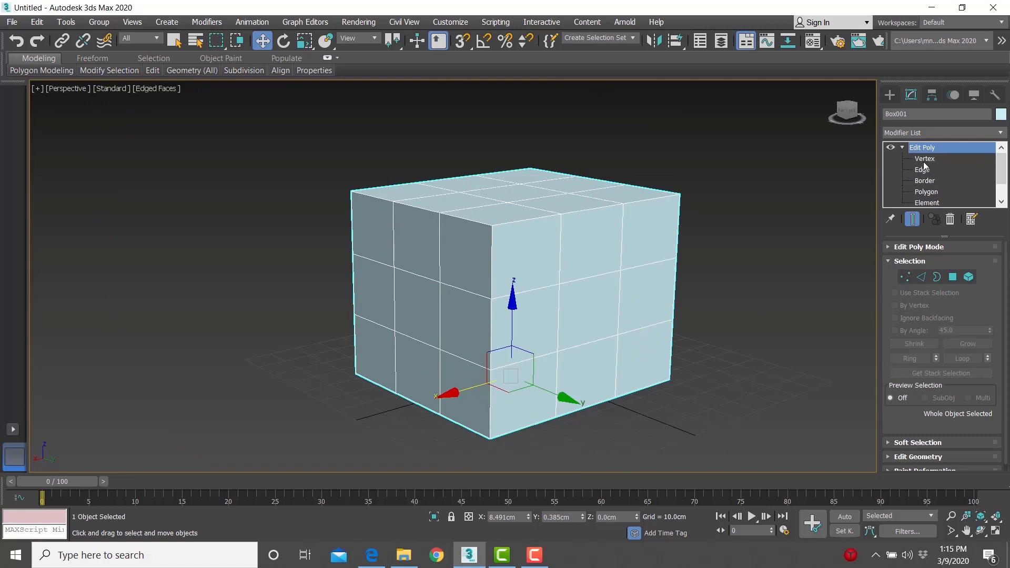
left_click(954, 279)
left_click(917, 281)
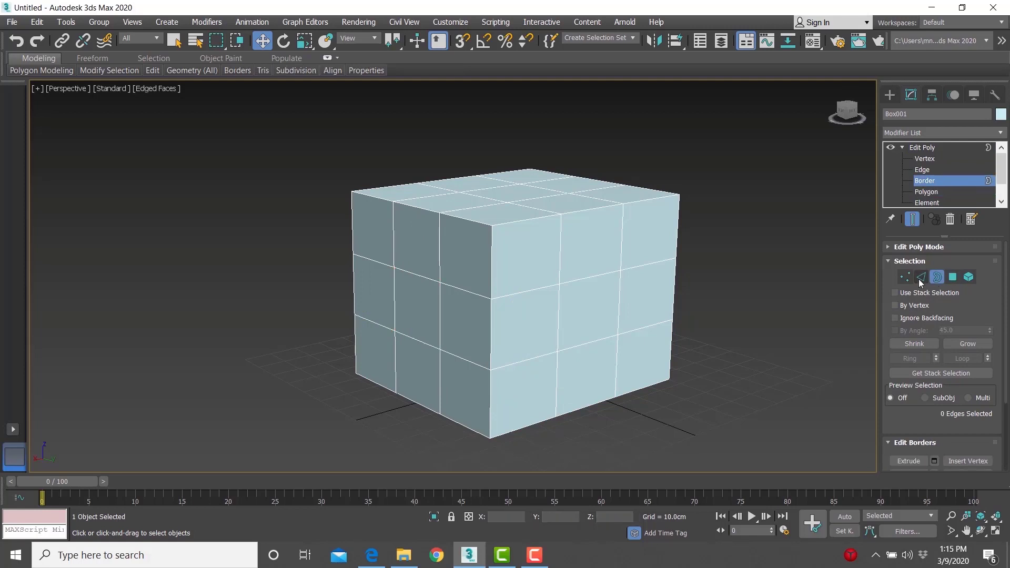
left_click(910, 279)
left_click(939, 277)
left_click(951, 277)
left_click(965, 274)
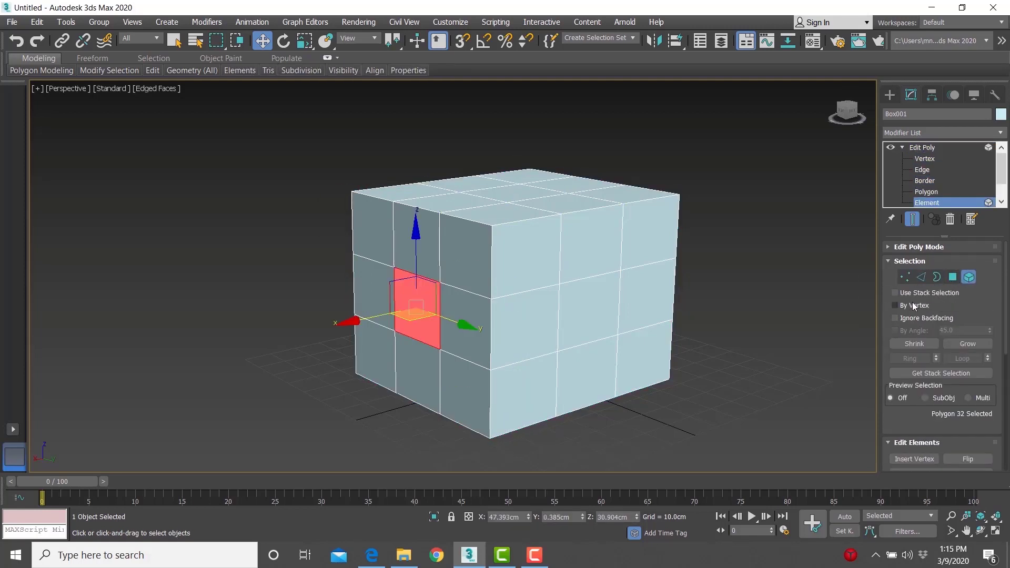
- Switch in order through Vertex, Edge, Border, Polygon and Element levels, return to Vertex, and toggle it off and on
key("1")
key("2")
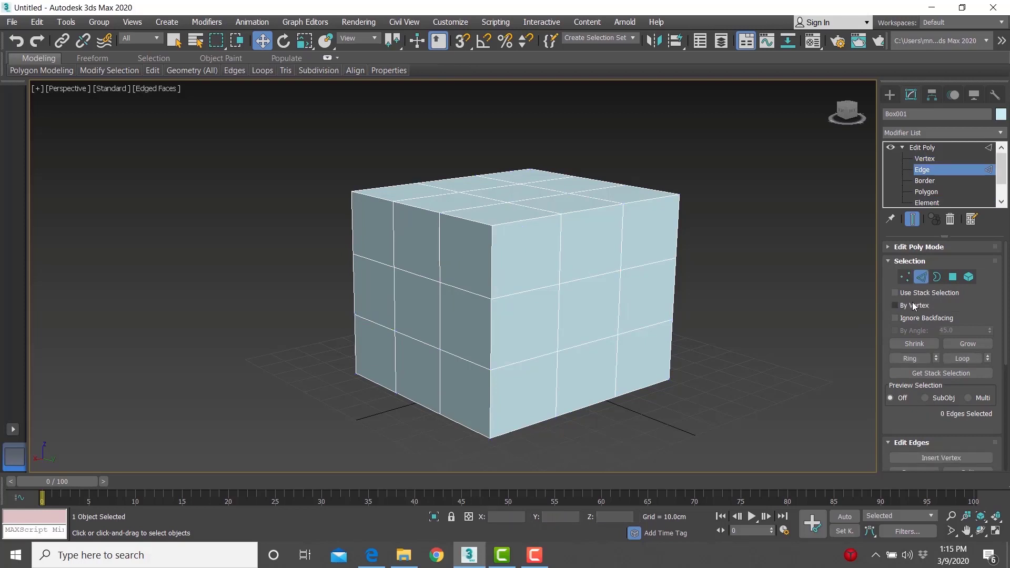
key("3")
left_click(953, 277)
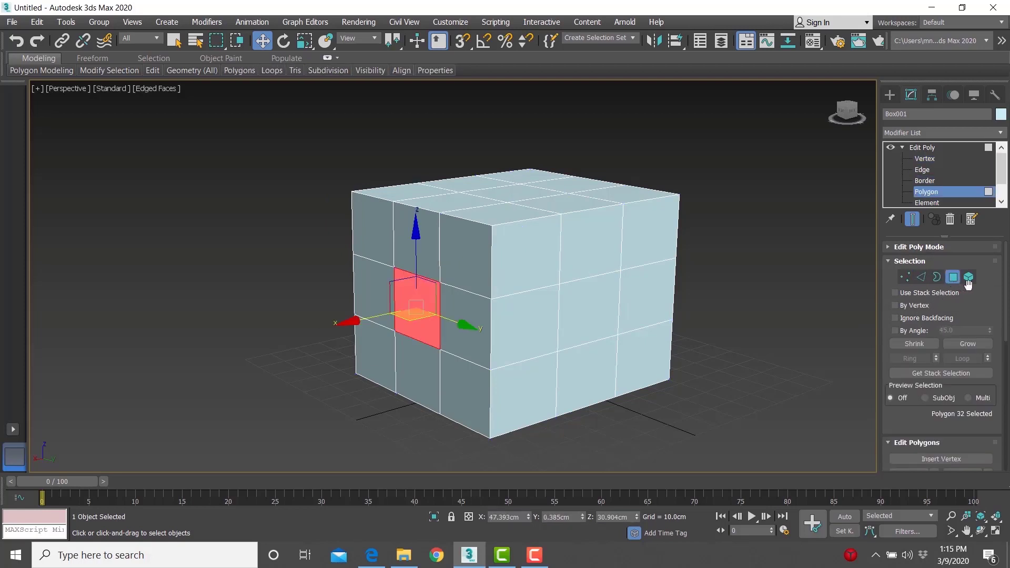
left_click(969, 278)
key("1")
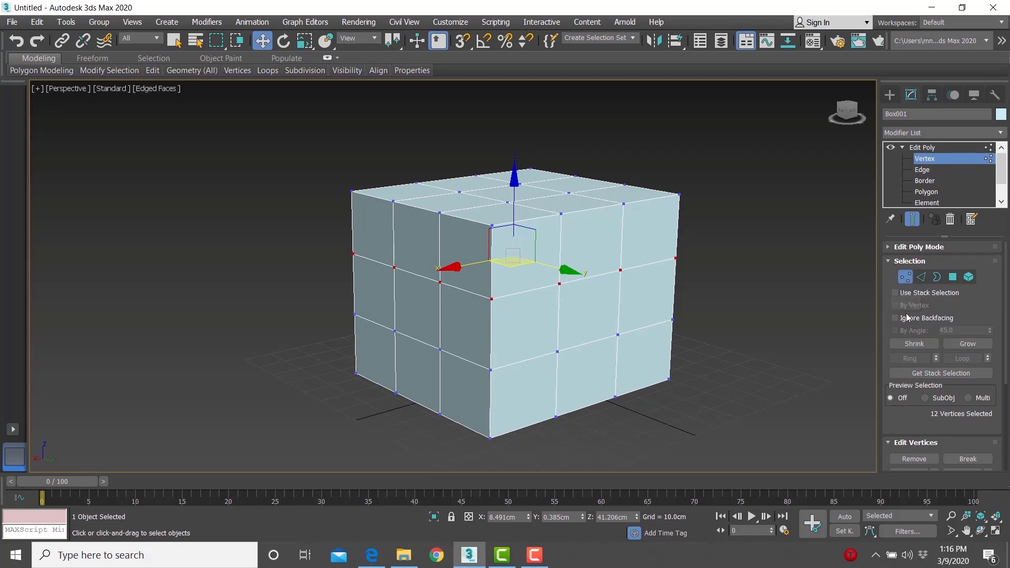
left_click(905, 276)
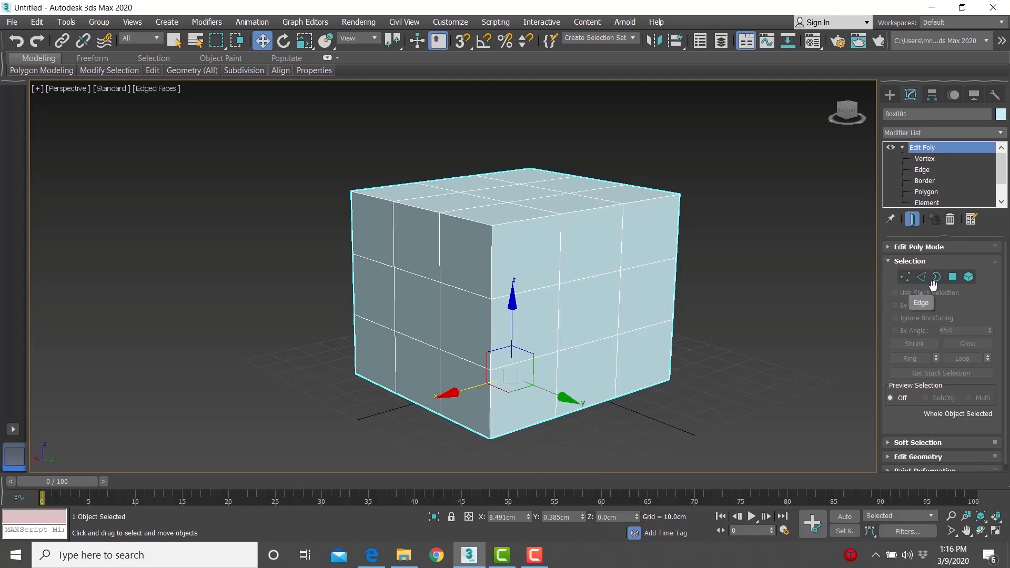
left_click(905, 281)
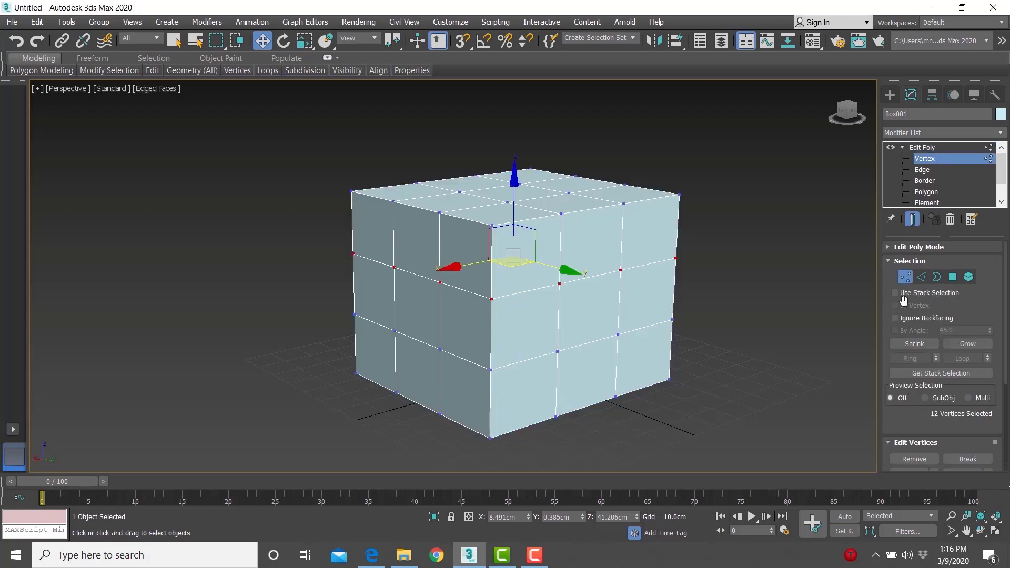
- At Polygon level, region-select polygons across the upper part of the box, and clear the selection
middle_click_drag(686, 288, 650, 302, "alt")
left_click(926, 192)
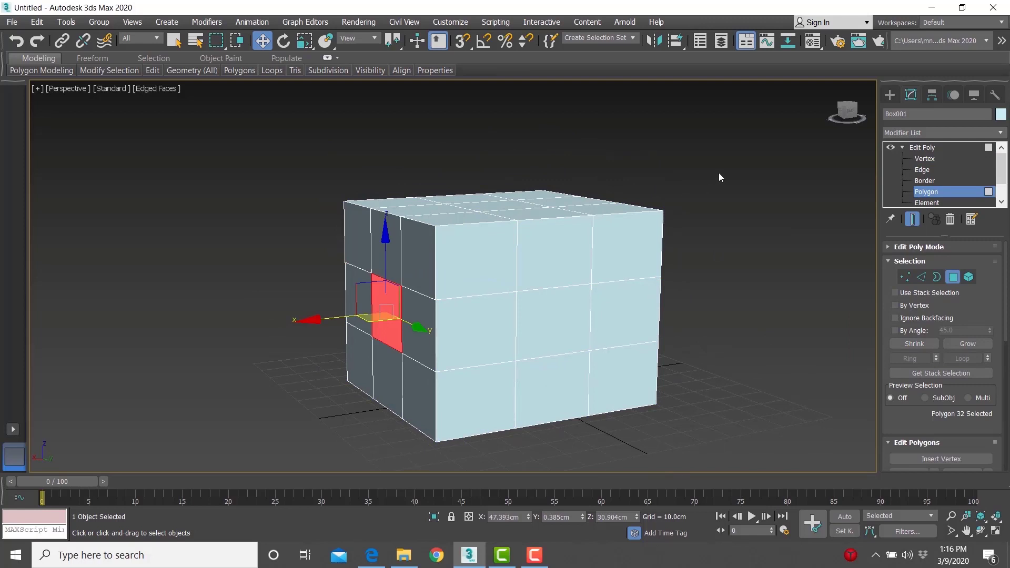
left_click_drag(561, 250, 284, 279)
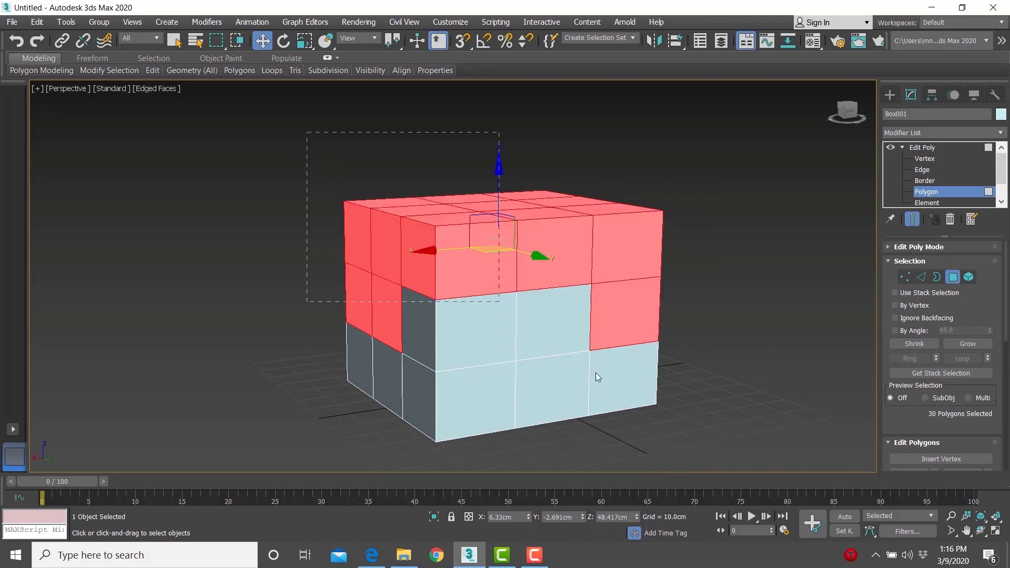
left_click_drag(803, 493, 802, 493)
middle_click_drag(461, 293, 370, 246, "alt")
left_click(305, 166)
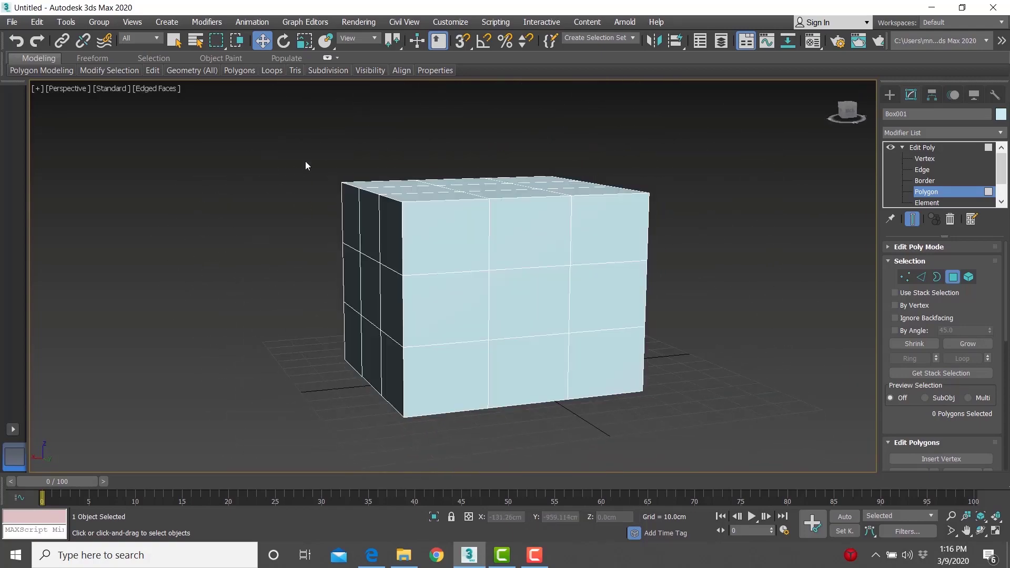
- Select all polygons of the box, inspect the selection from another angle, and deselect them
key("ctrl+a")
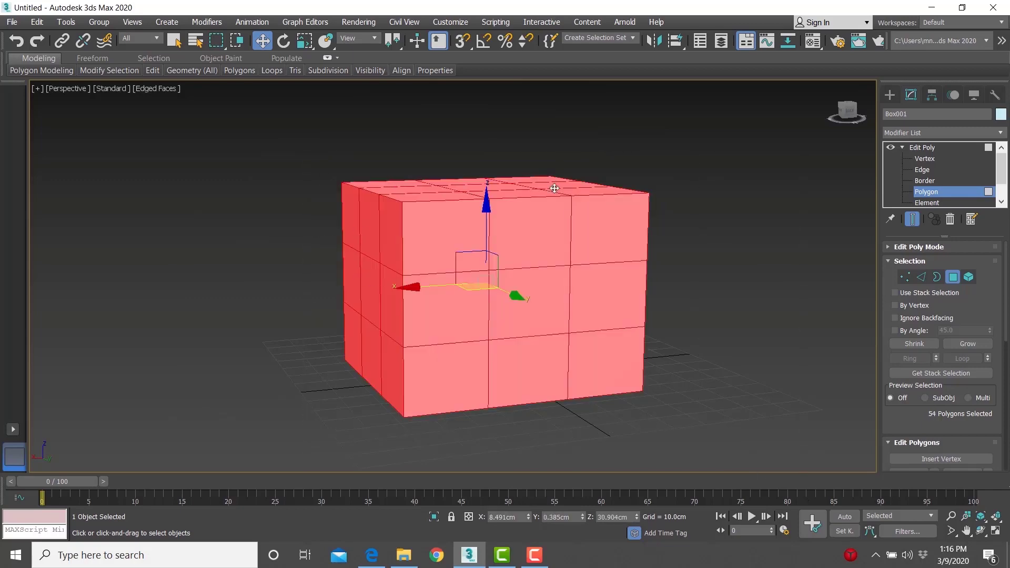
middle_click_drag(530, 291, 750, 305, "alt")
left_click(750, 305)
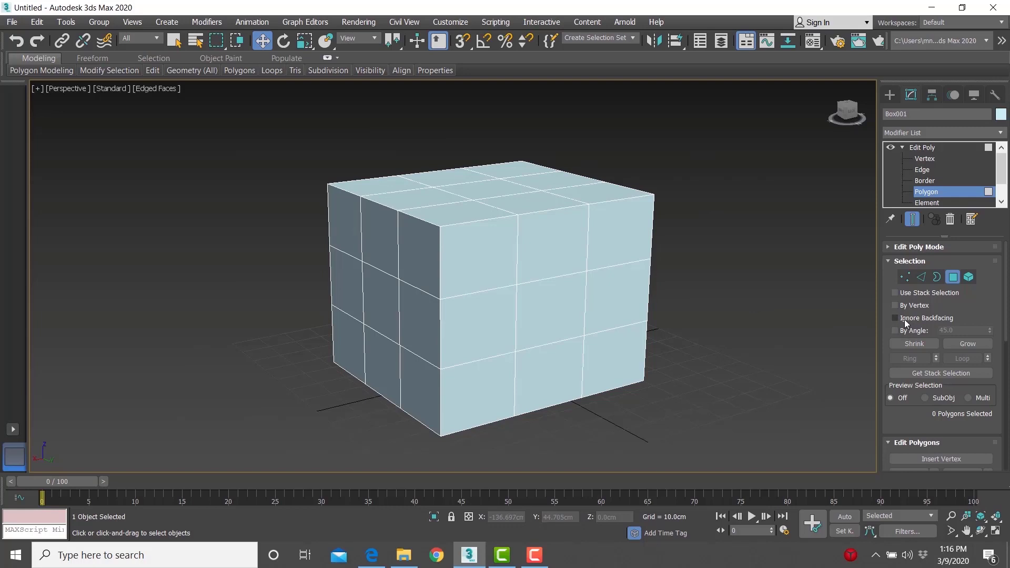
- Enable Ignore Backfacing and region-select all polygons on the box's visible sides
left_click(908, 320)
left_click_drag(434, 264, 778, 459)
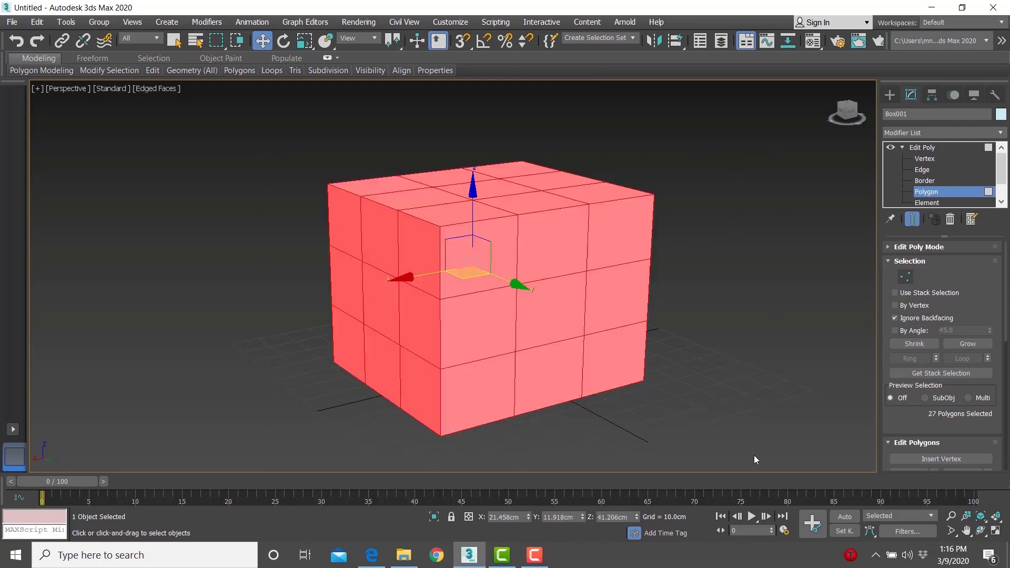
middle_click_drag(719, 257, 784, 275, "alt")
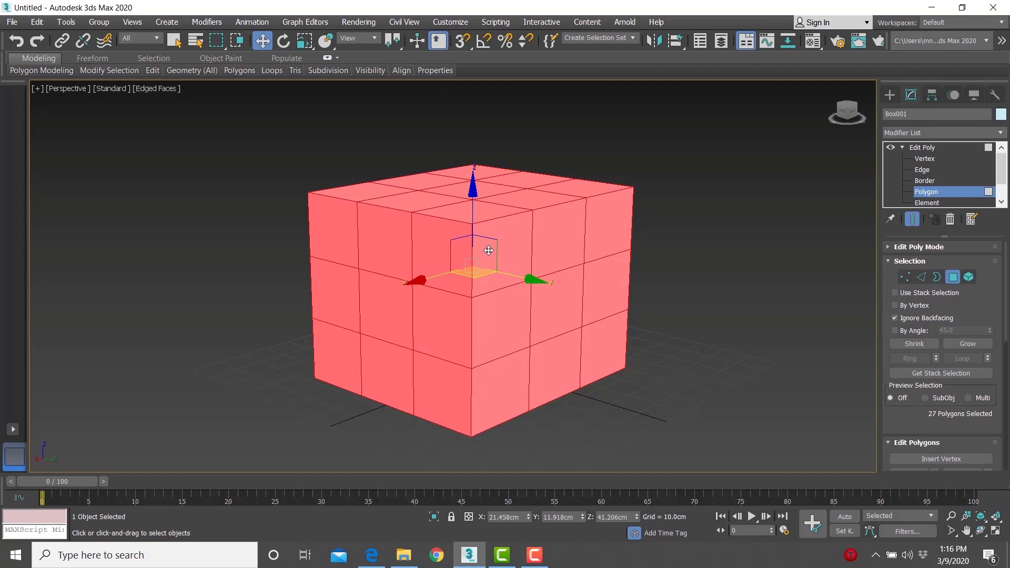
- Turn off Ignore Backfacing and switch through the Edge, Vertex and Border levels
left_click(906, 319)
key("2")
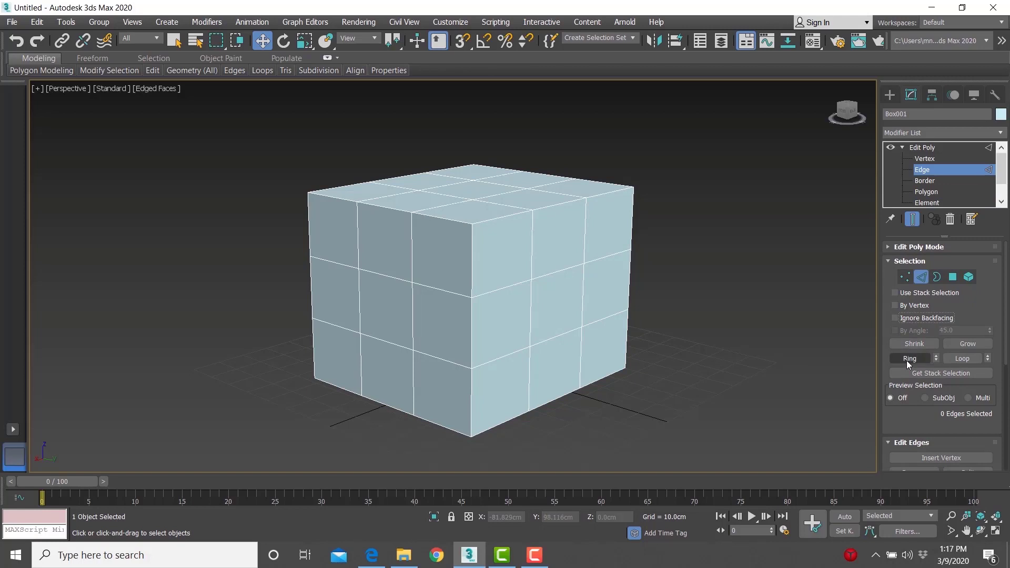
left_click(926, 159)
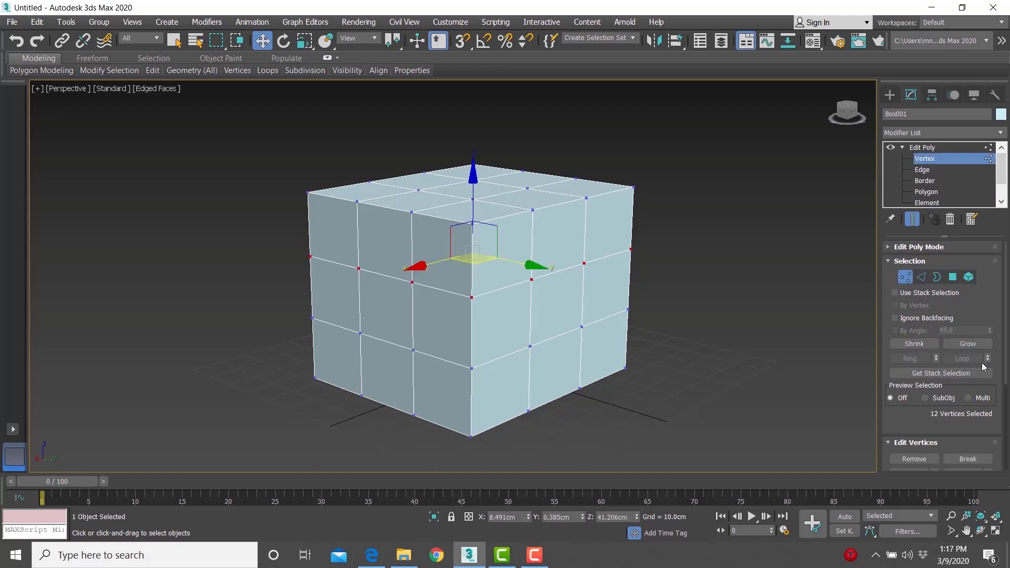
left_click(925, 181)
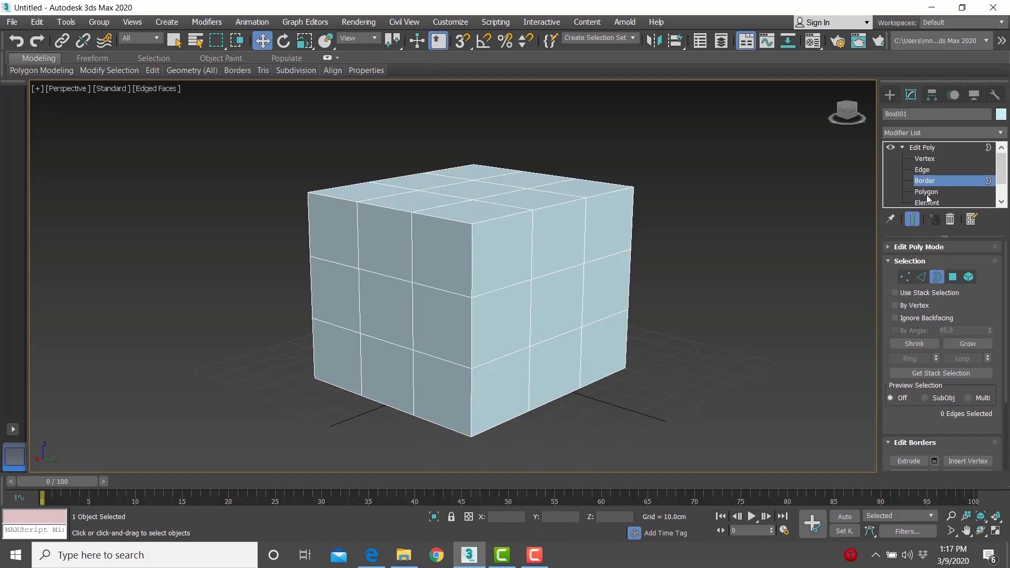
- Switch through the Polygon and Element levels and return to the Edge level
left_click(927, 192)
left_click(930, 202)
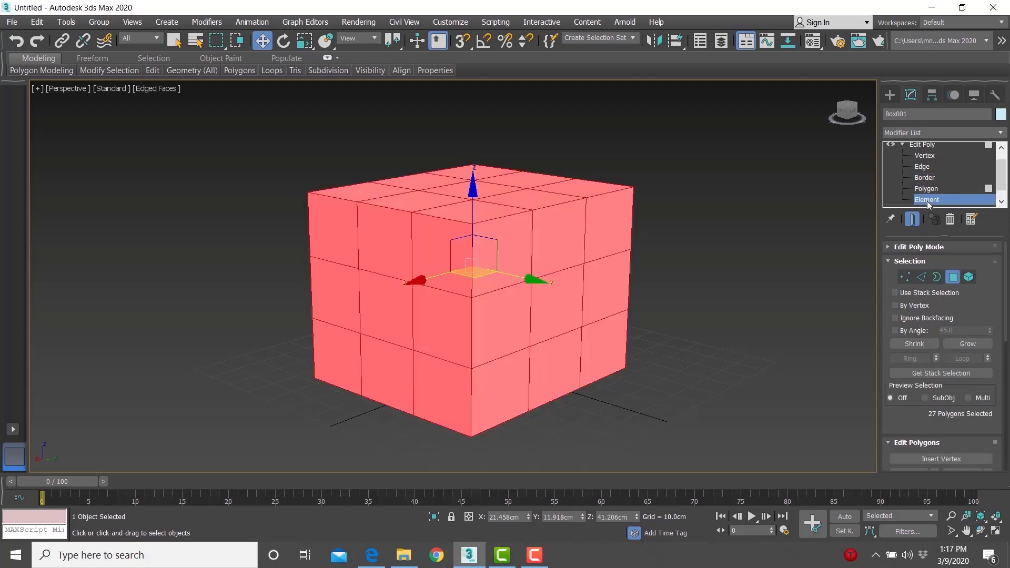
left_click(927, 169)
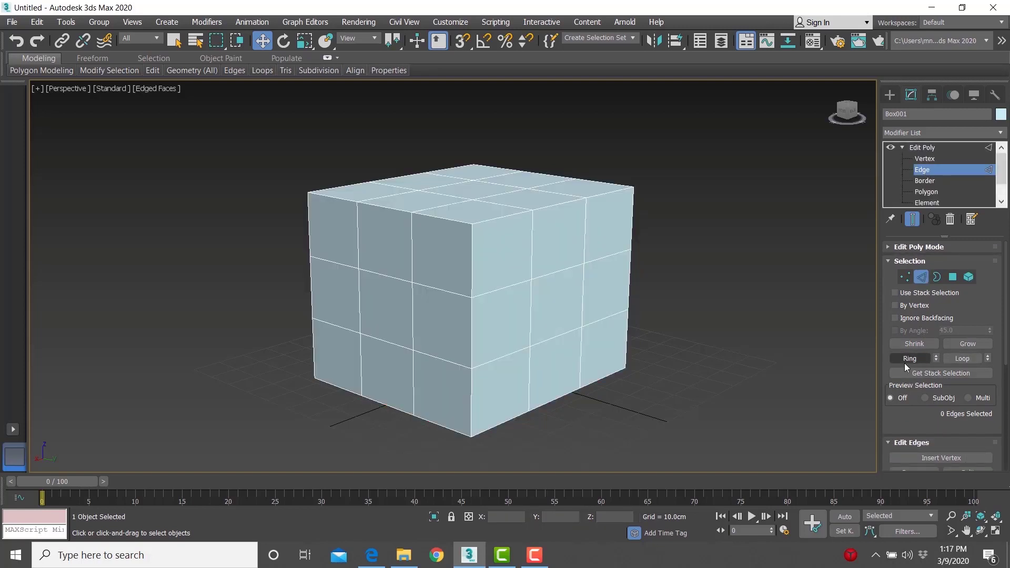
- Select, one by one, the six edges along the upper horizontal line across the box's two visible sides
left_click(494, 288)
scroll(501, 352, "up", 3)
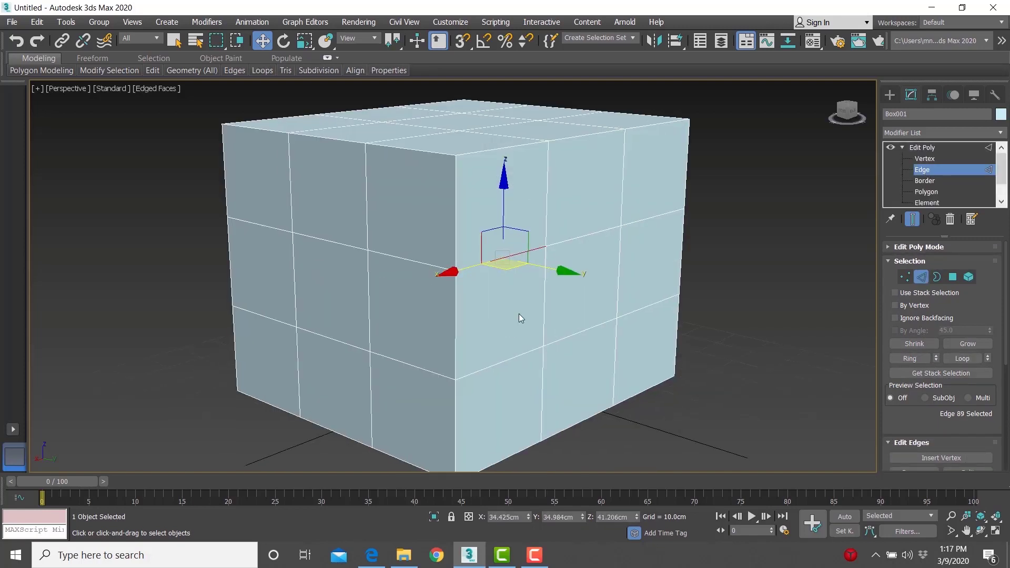
left_click(580, 237, "ctrl")
left_click(646, 219, "ctrl")
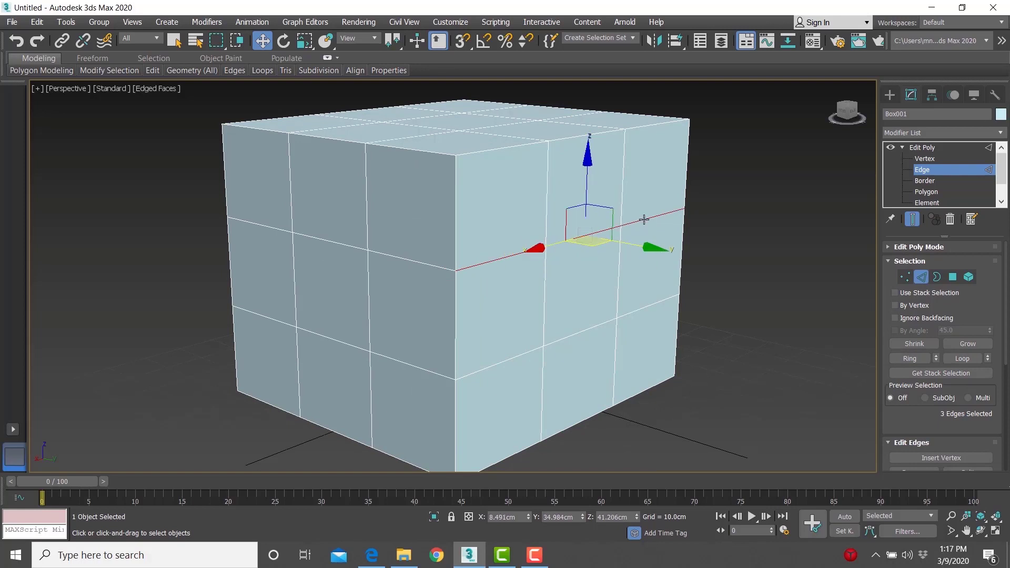
left_click(386, 257, "ctrl")
left_click(315, 244, "ctrl")
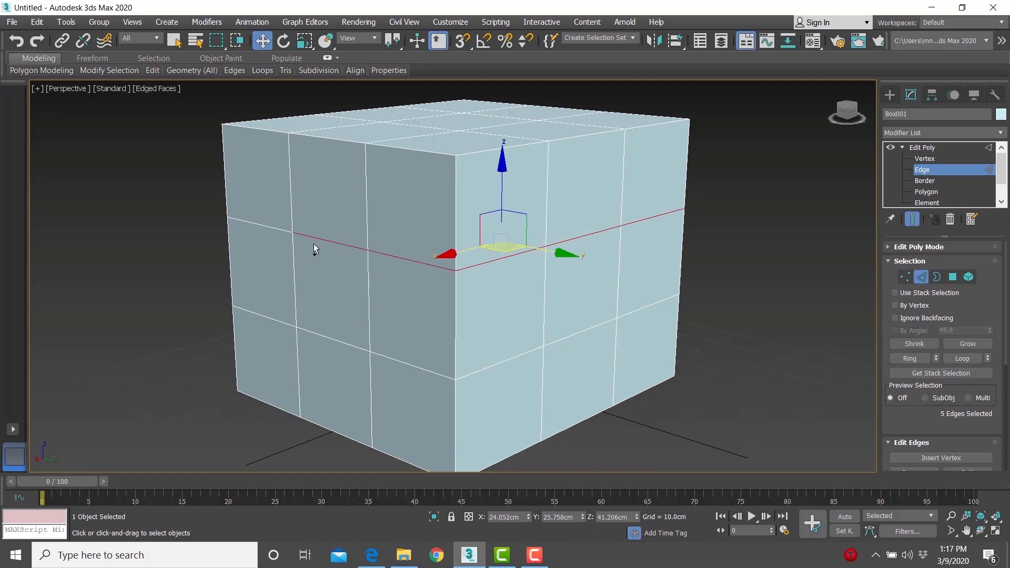
left_click(261, 224, "ctrl")
- Complete the horizontal edge loop by adding the six edges of the same line on the box's other two sides
middle_click_drag(291, 230, 365, 230, "alt")
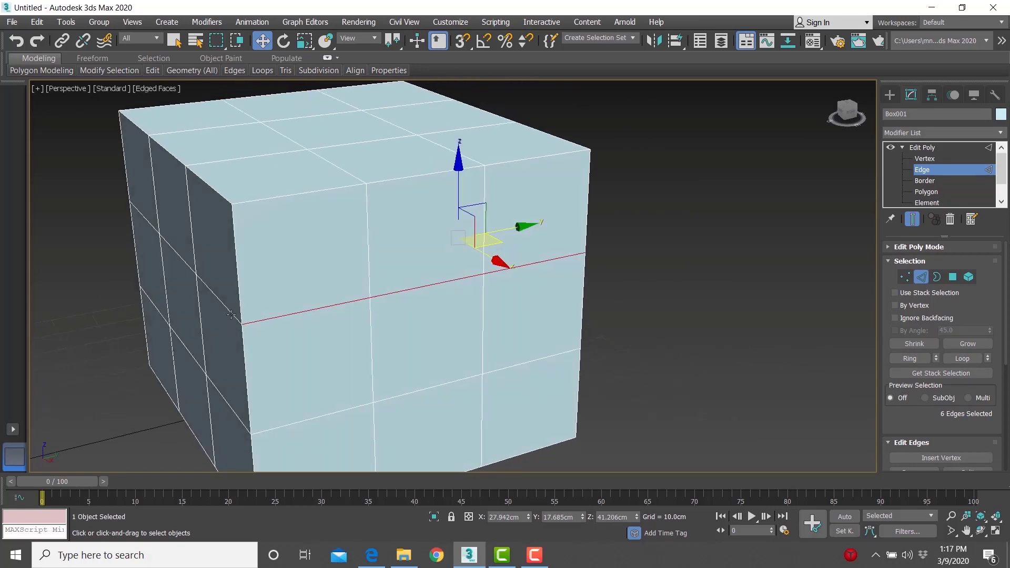
left_click(191, 285, "ctrl")
left_click(174, 250, "ctrl")
left_click(145, 218, "ctrl")
middle_click_drag(148, 221, 350, 240, "alt")
scroll(350, 239, "down", 3)
left_click(335, 318, "ctrl")
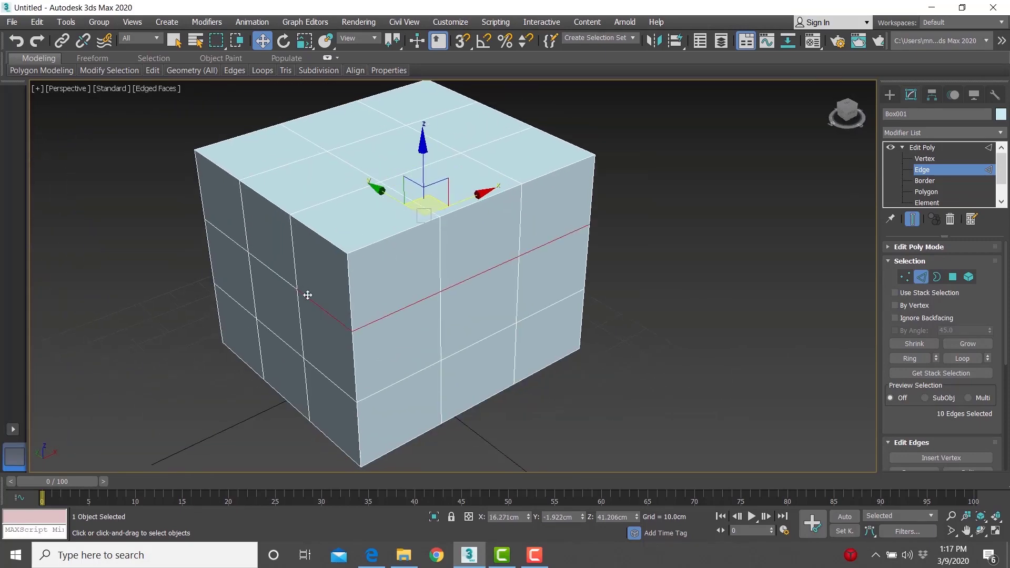
left_click(282, 278, "ctrl")
left_click(235, 244, "ctrl")
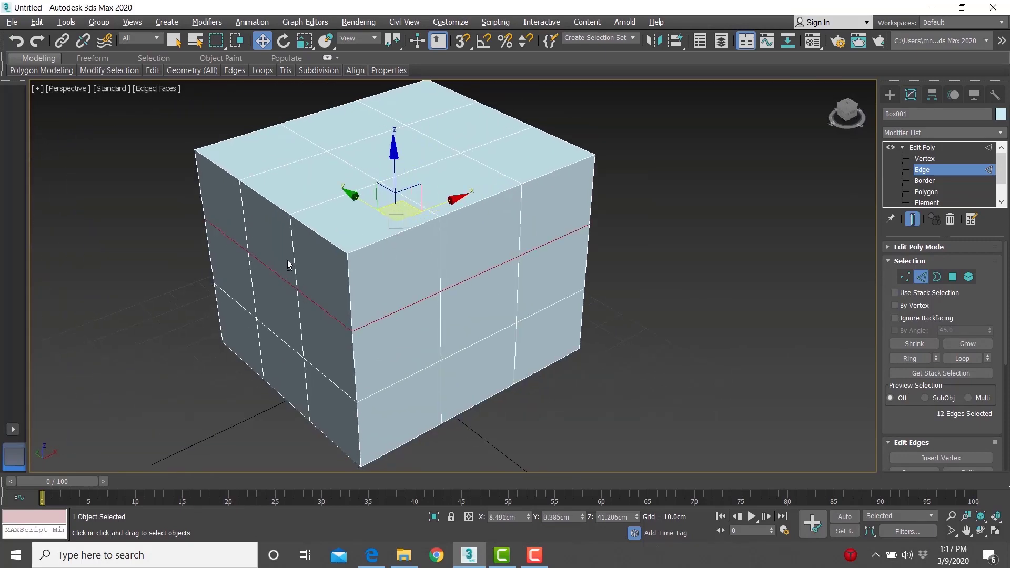
- Check the horizontal edge loop from all around the box and clear the edge selection
middle_click_drag(287, 260, 526, 285, "alt")
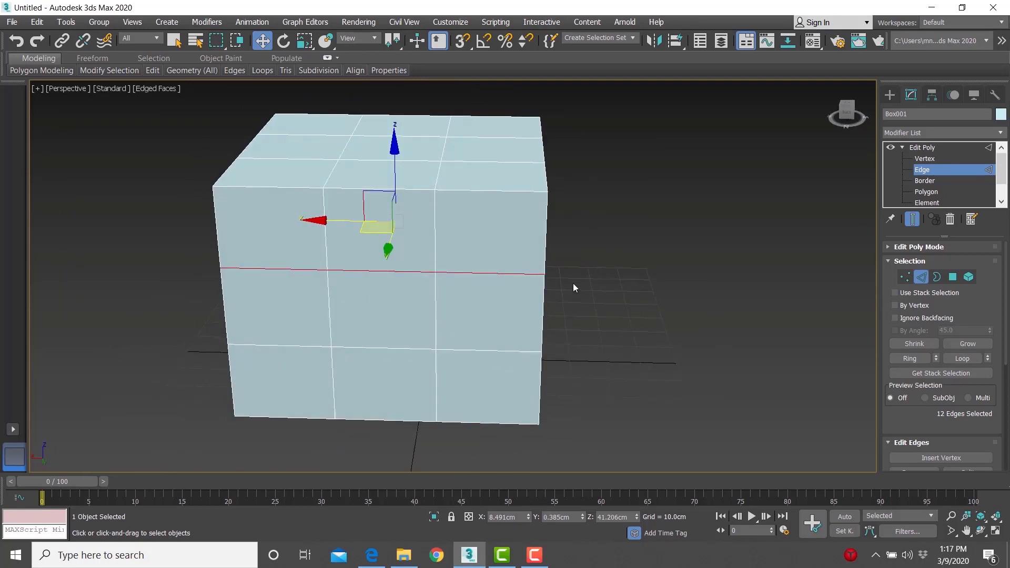
middle_click_drag(693, 318, 555, 312, "alt")
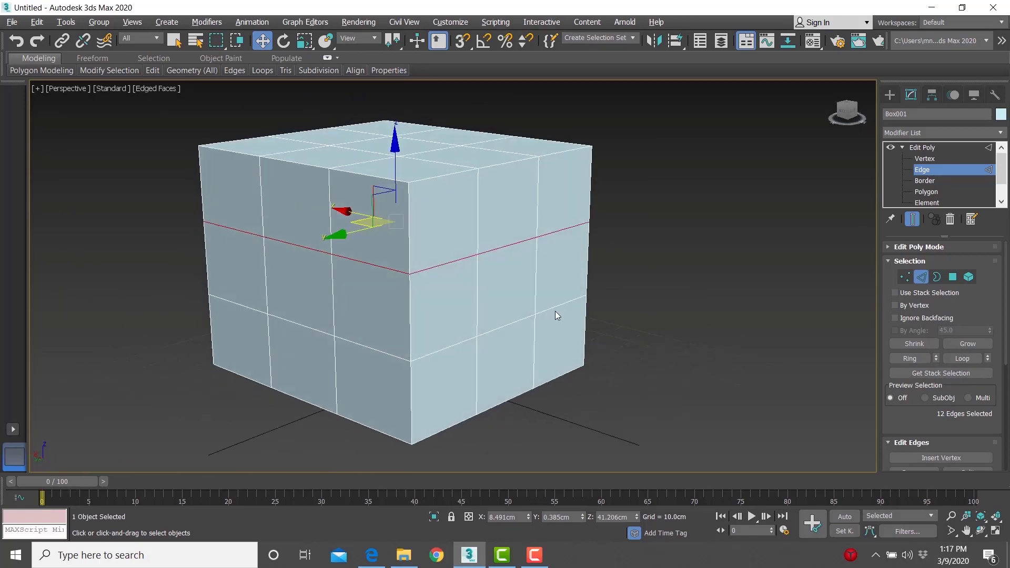
left_click(599, 272)
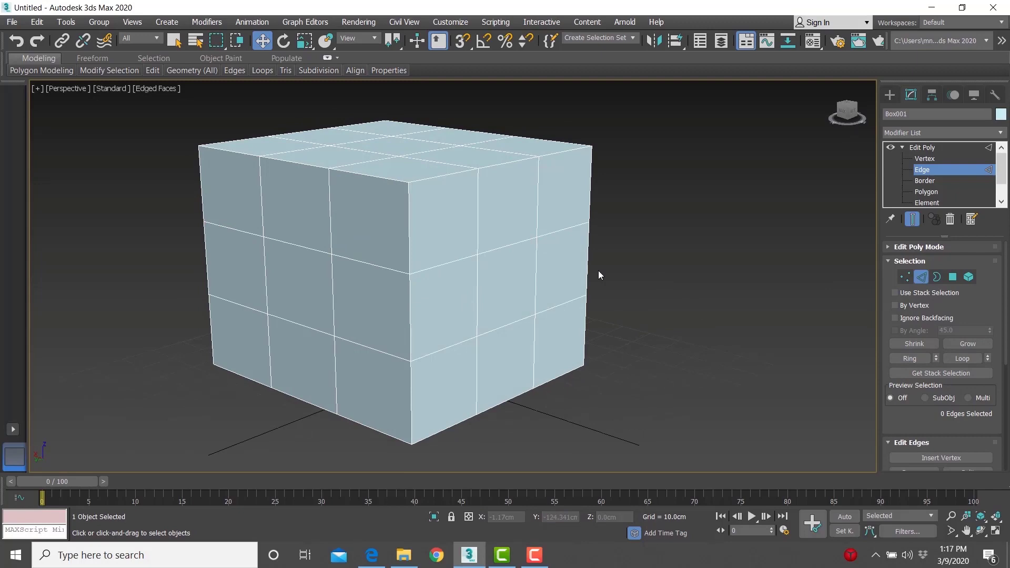
- Select a single edge on the upper horizontal line and extend it to the full edge loop with Loop
left_click(438, 261)
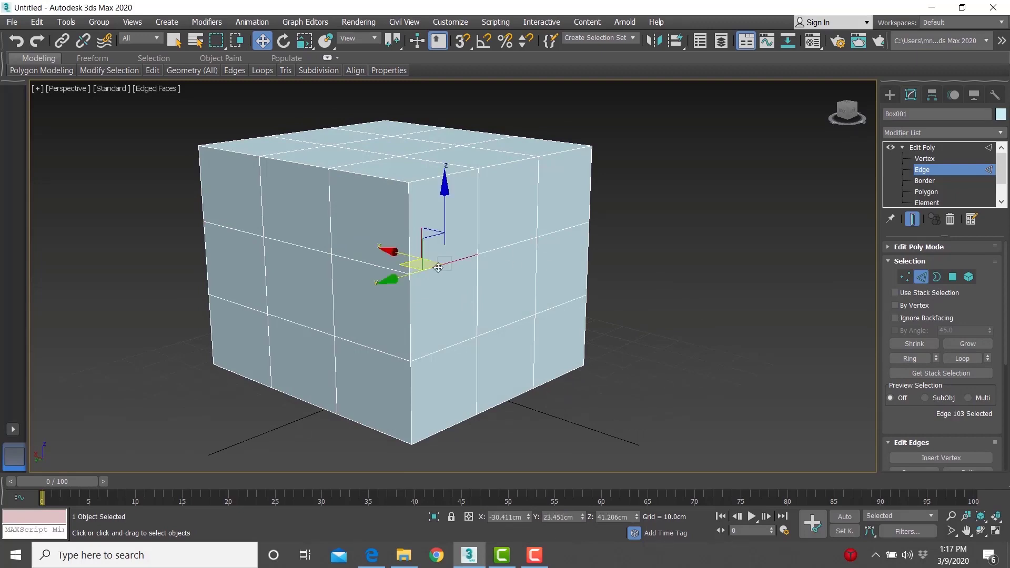
left_click(962, 359)
middle_click_drag(842, 332, 429, 310, "alt")
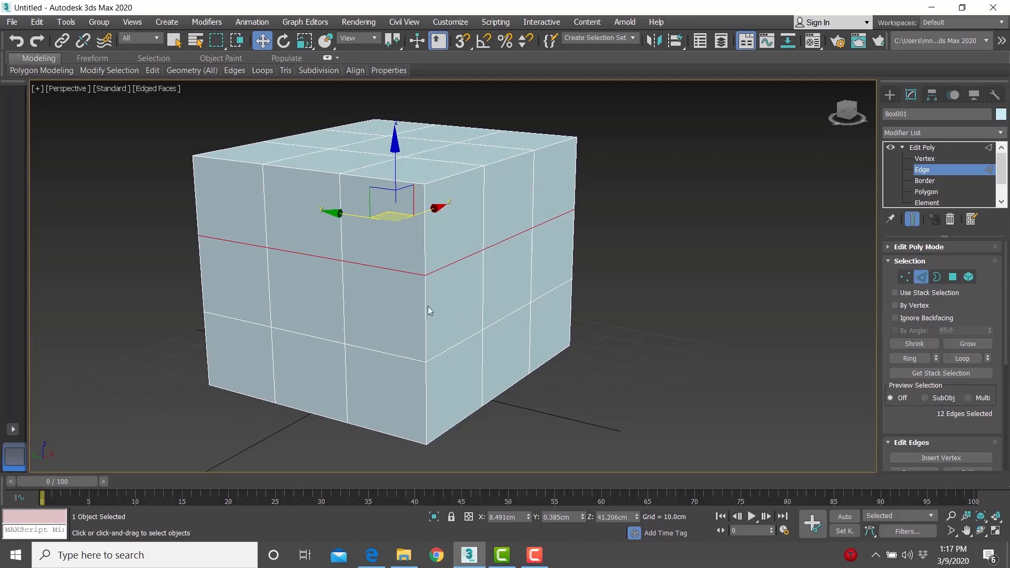
- Select a vertical edge on the box's side, extend it to its full loop with Loop, and clear the selection
left_click(345, 303)
left_click(951, 362)
middle_click_drag(579, 310, 403, 294, "alt")
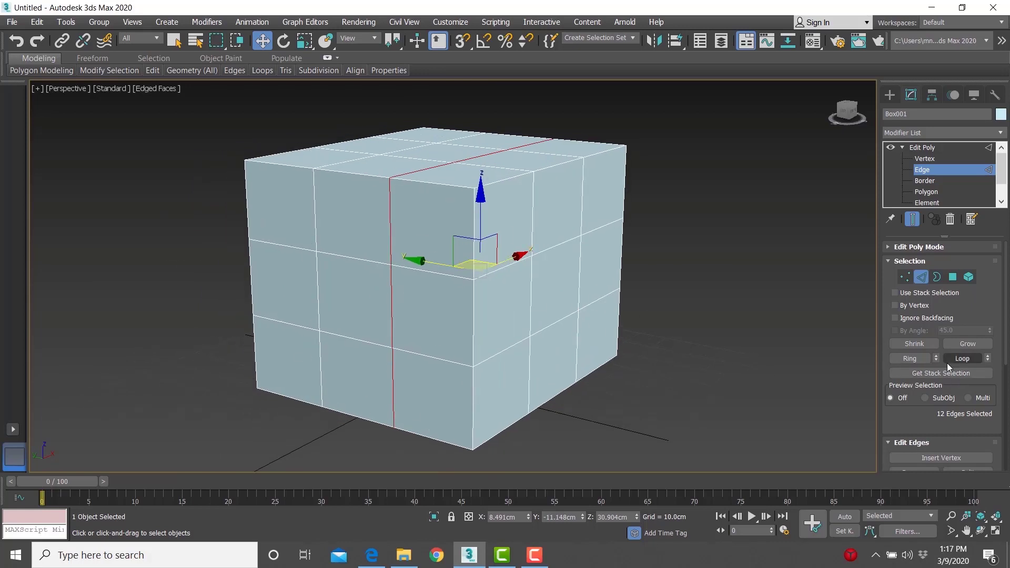
left_click(832, 364)
- Select, one by one, the parallel edges of the middle column, going down one side and across the box's upper face
left_click(347, 258)
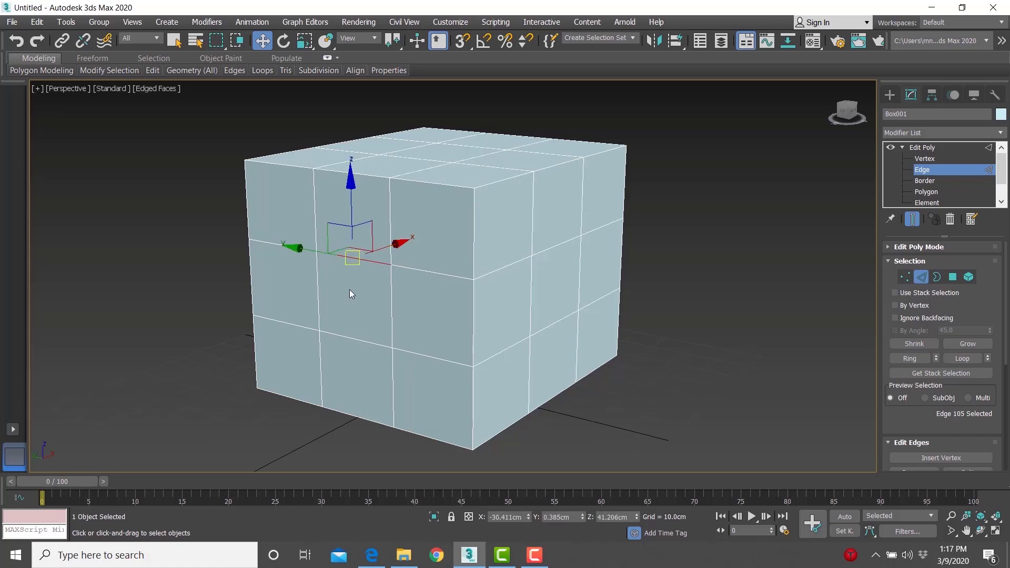
left_click(346, 337, "ctrl")
left_click(349, 415, "ctrl")
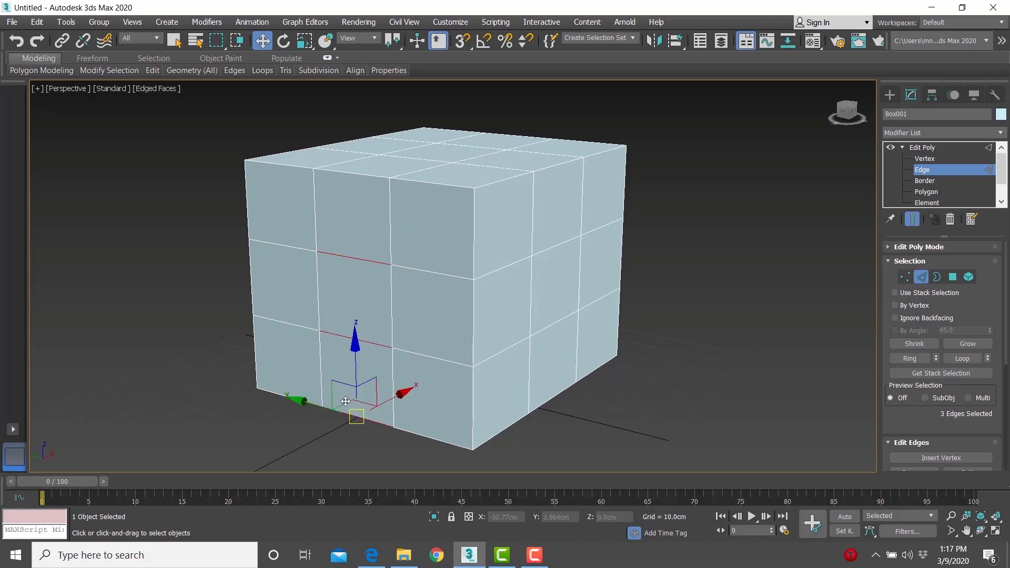
left_click(379, 176, "ctrl")
left_click(412, 159, "ctrl")
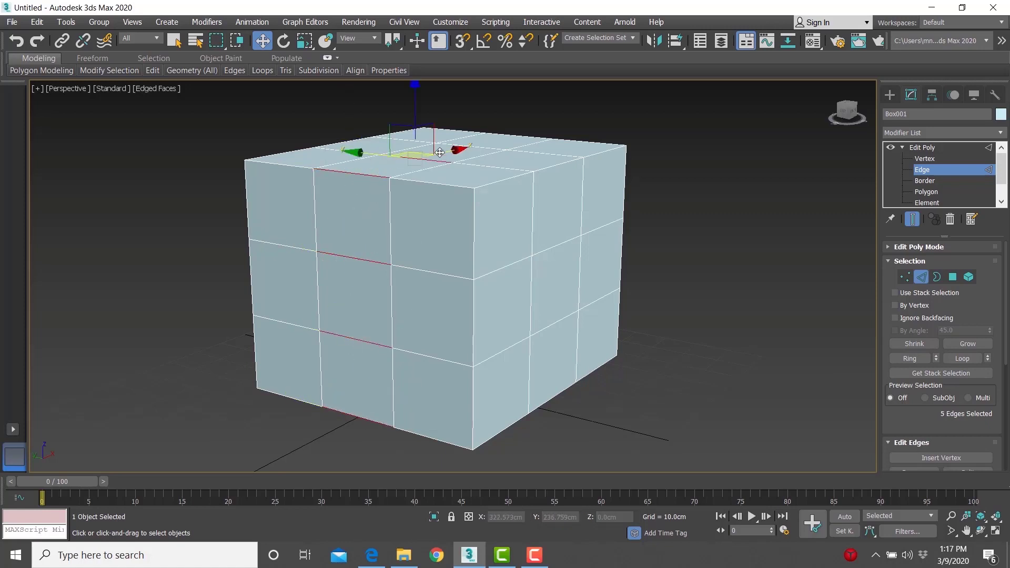
left_click(476, 147, "ctrl")
left_click(506, 137, "ctrl")
- Complete the ring with the parallel edges on the opposite side and underside of the box, and clear the selection
middle_click_drag(672, 199, 564, 205, "alt")
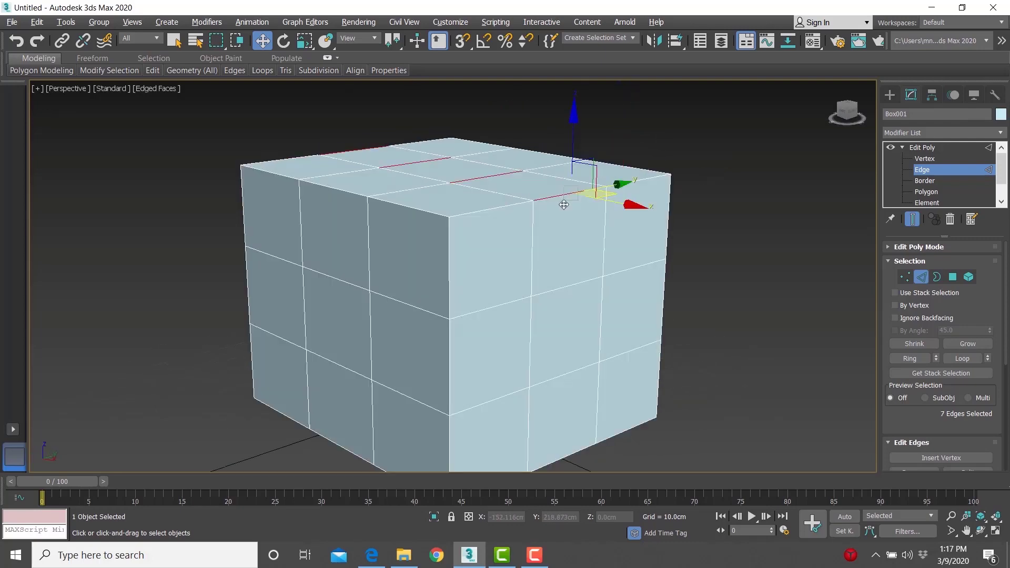
left_click(571, 285, "ctrl")
left_click(580, 368, "ctrl")
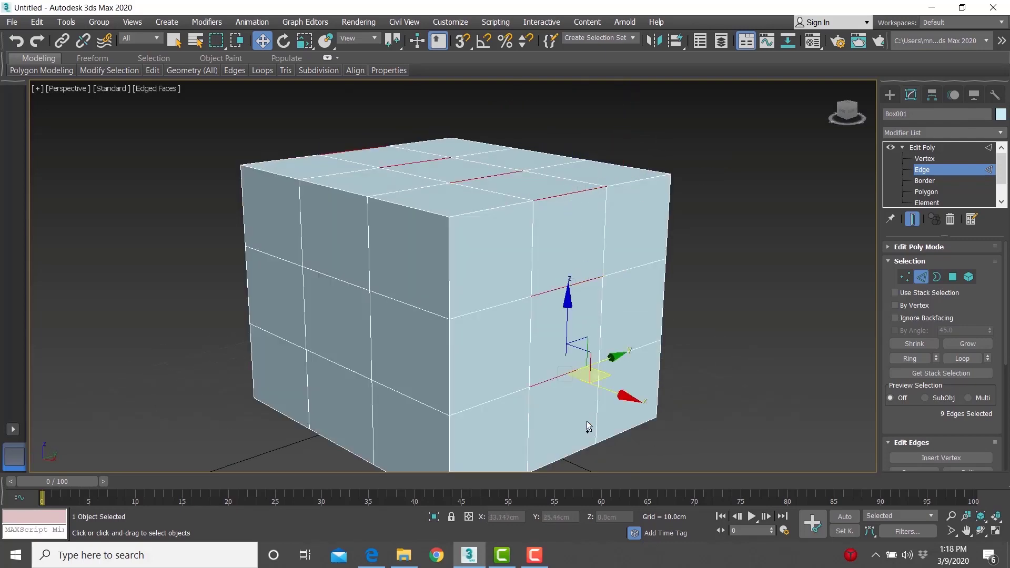
left_click(582, 452, "ctrl")
middle_click_drag(582, 451, 509, 253, "alt")
left_click(495, 239, "ctrl")
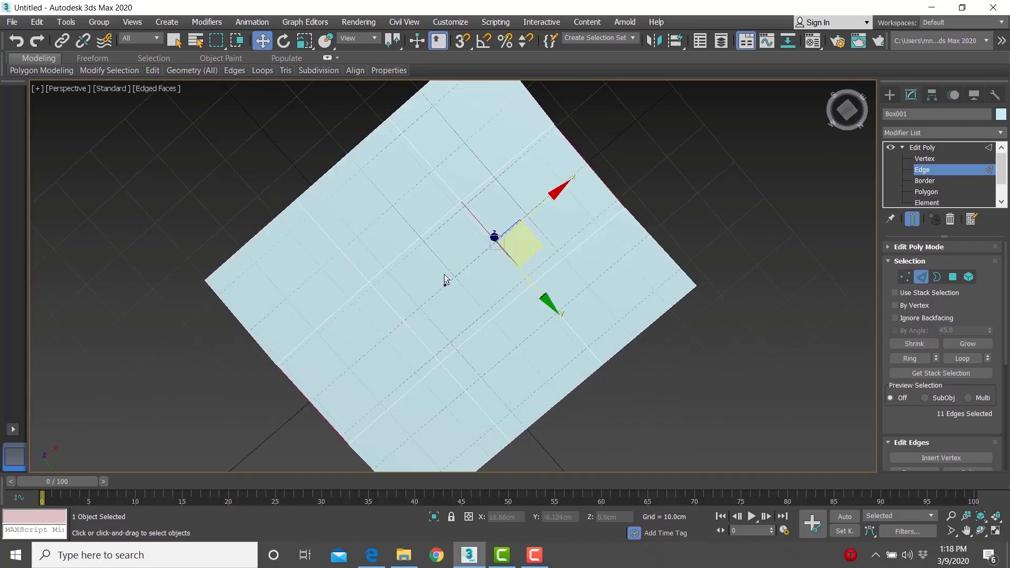
left_click(398, 314, "ctrl")
middle_click_drag(309, 397, 434, 229, "alt")
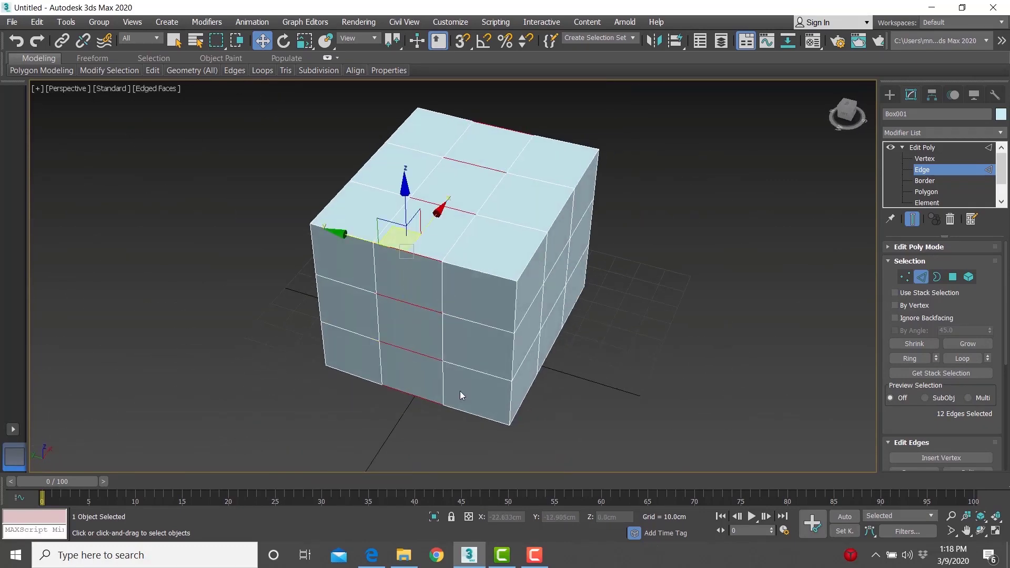
left_click(616, 449)
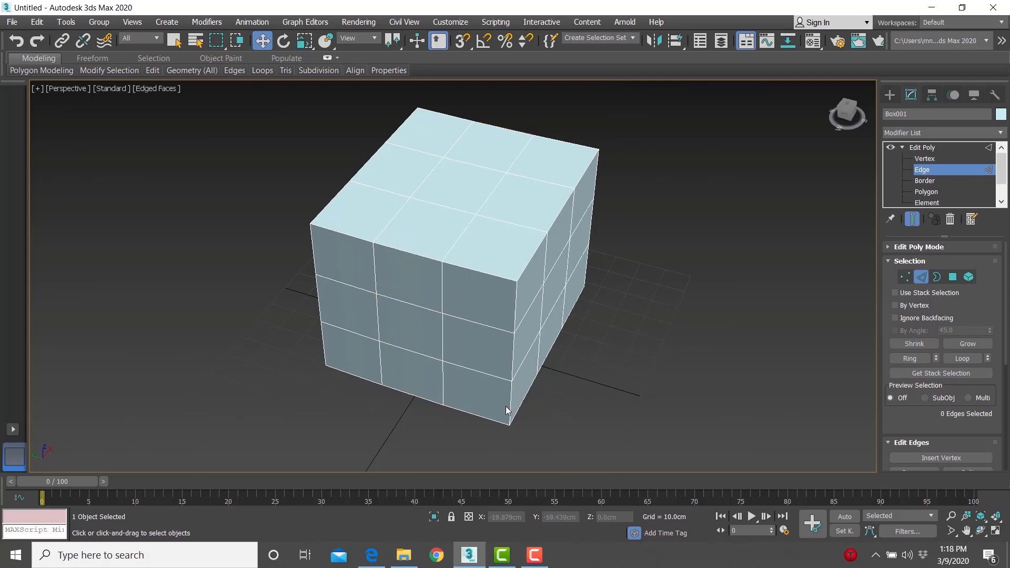
- Select a single horizontal edge in the middle column, extend it to all parallel edges with Ring, and clear the selection
left_click(403, 302)
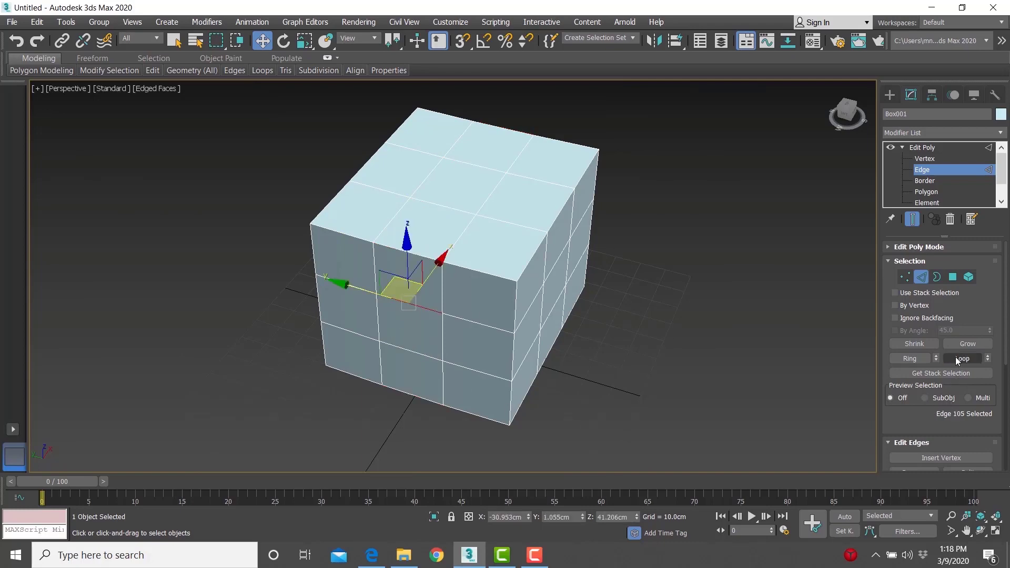
left_click(910, 359)
middle_click_drag(745, 368, 557, 271, "alt")
scroll(558, 271, "up", 5)
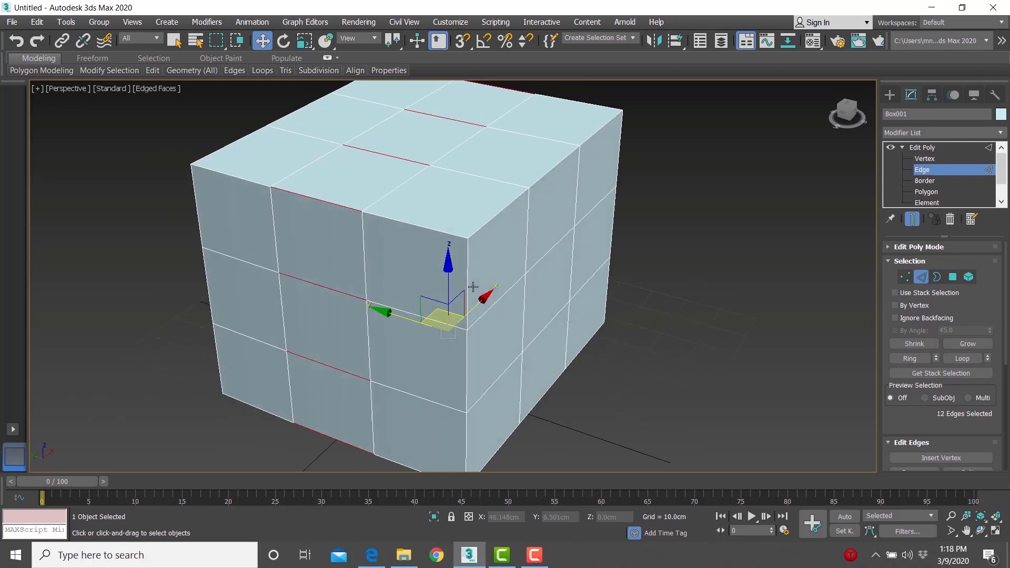
scroll(572, 291, "down", 4)
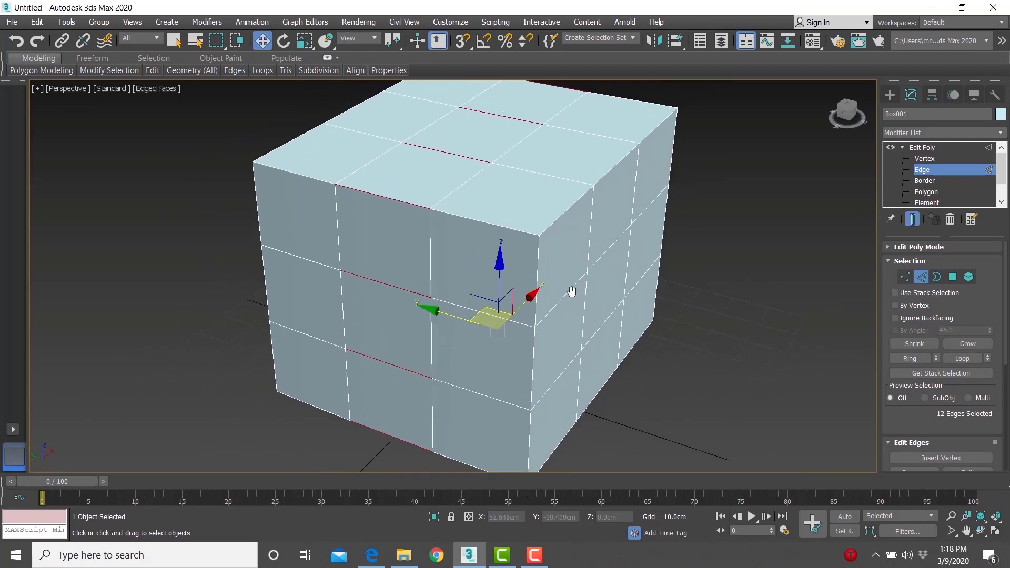
scroll(522, 305, "up", 3)
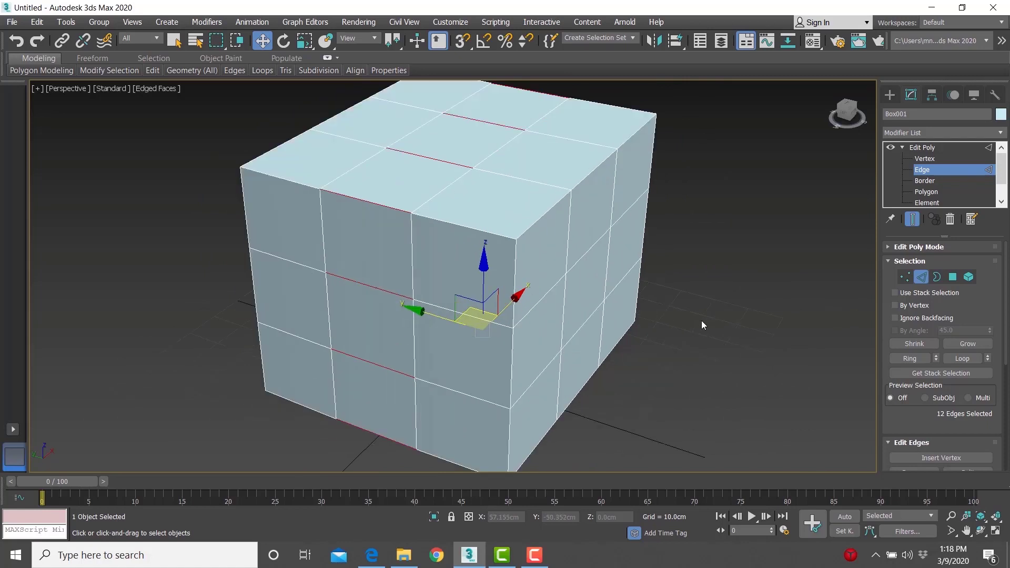
left_click(702, 321)
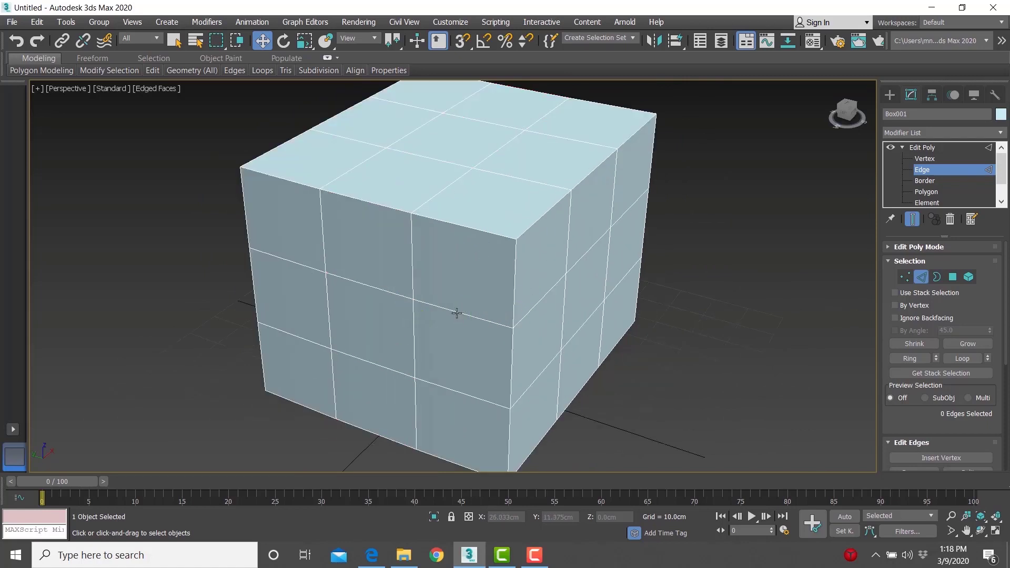
- Select whole edge loops directly in the viewport: the upper horizontal loop, a vertical loop, and the horizontal one again
double_click(456, 313)
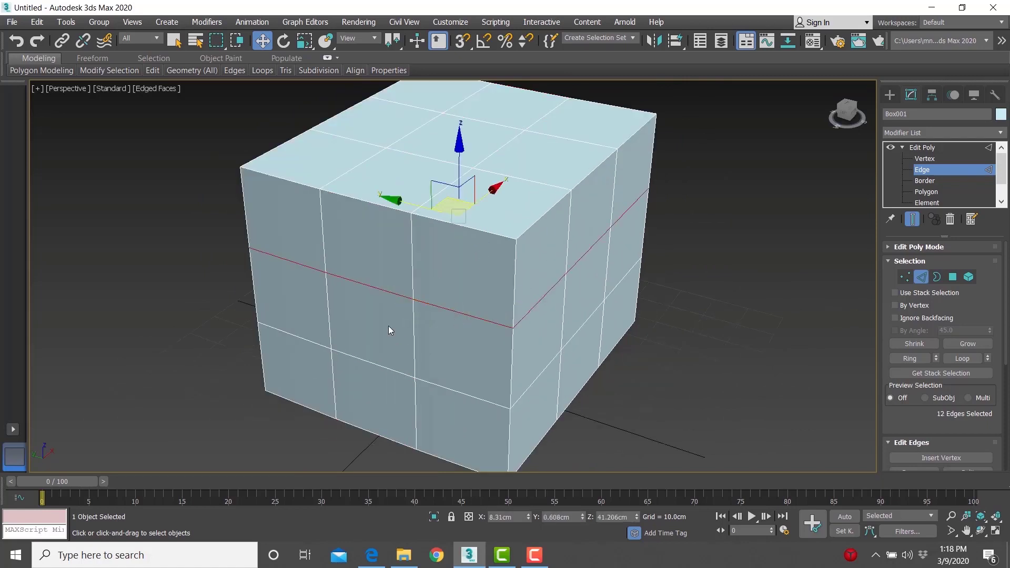
double_click(411, 264)
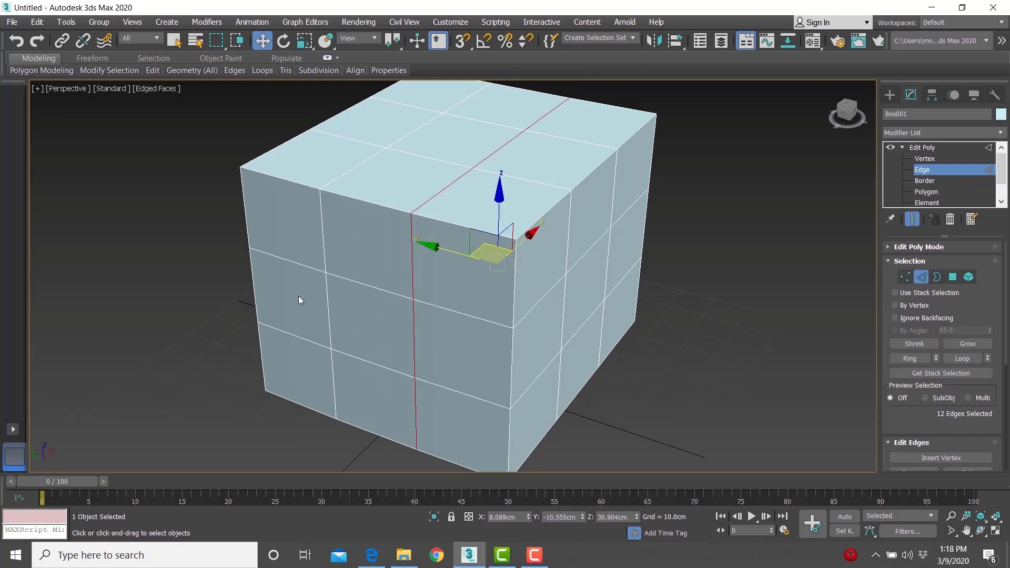
double_click(433, 303)
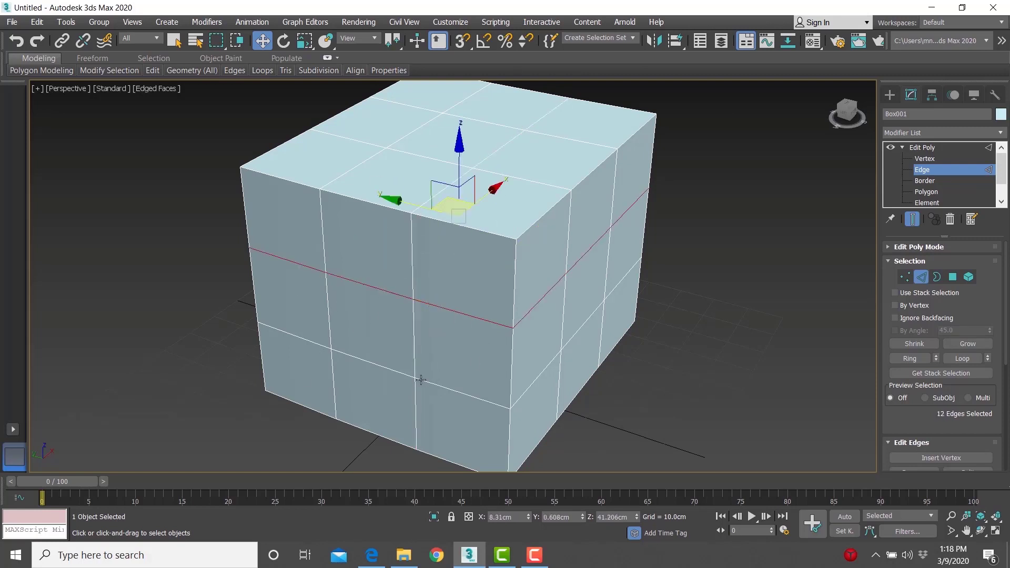
- Select the lower horizontal edge of the middle column and extend it to its full ring using the parallel edge above
left_click(362, 359)
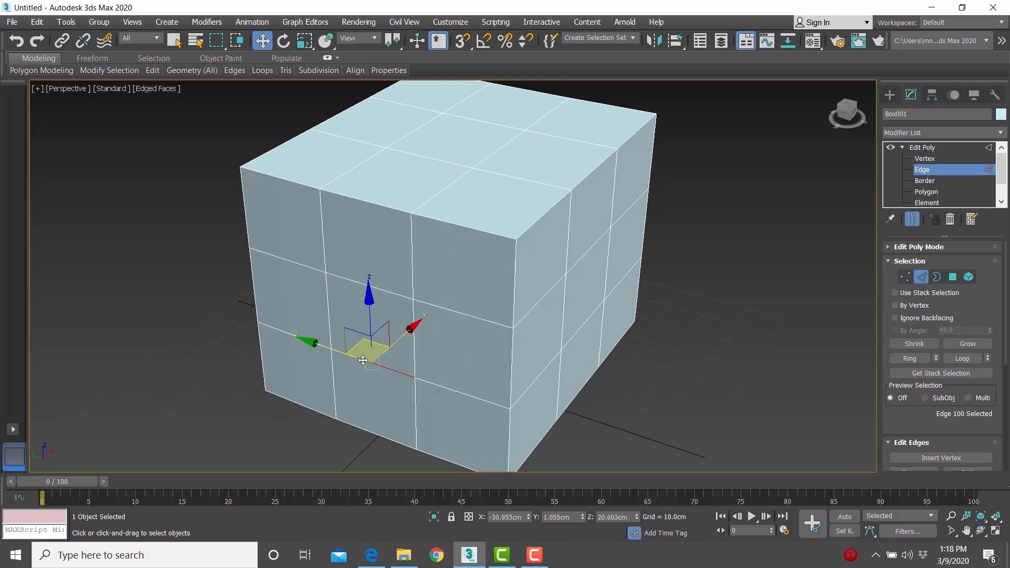
left_click(386, 292, "shift")
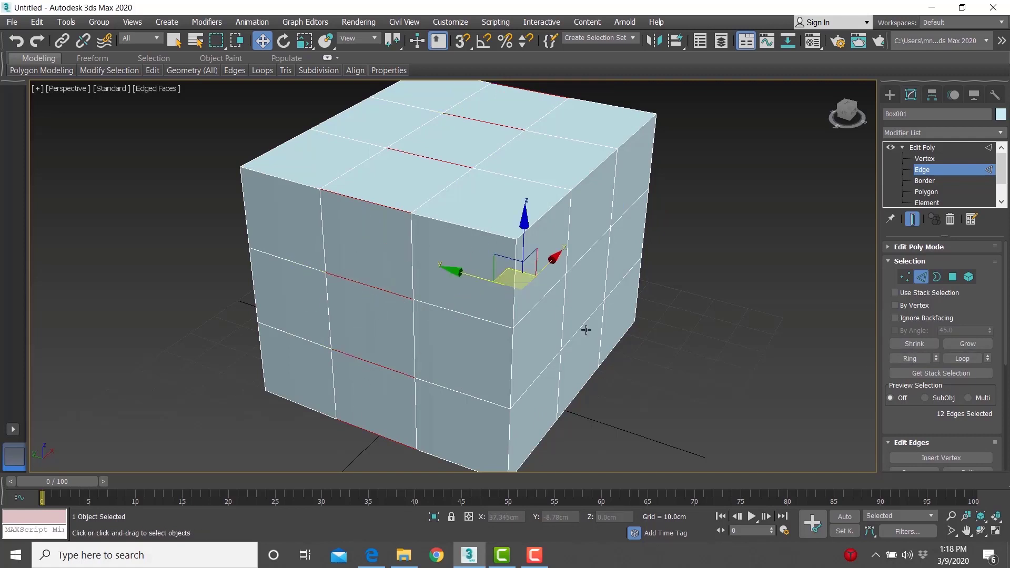
scroll(631, 326, "down", 5)
scroll(592, 341, "up", 3)
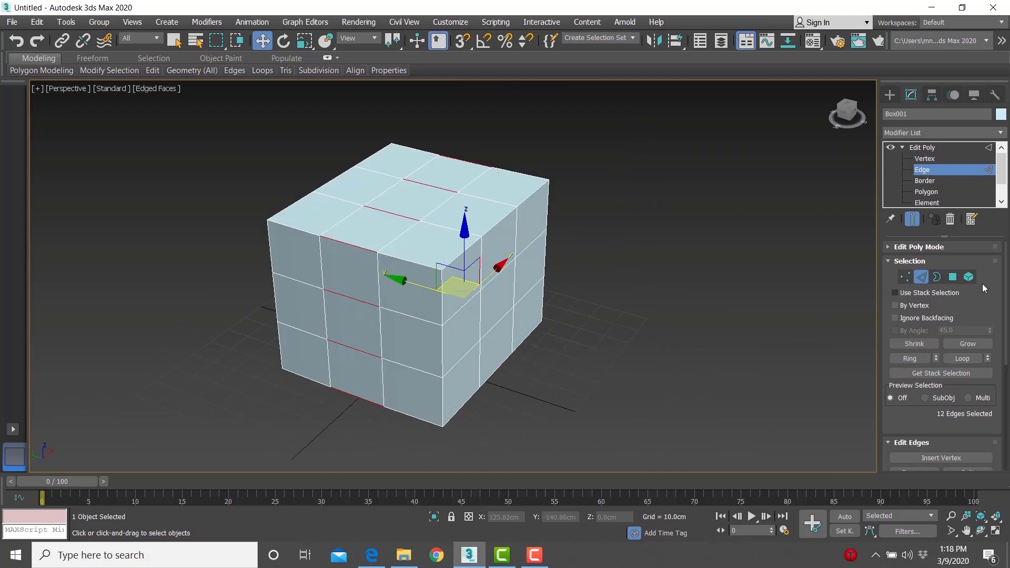
- Collapse the Selection and Edit Edges rollouts and leave the Edge level for the whole Edit Poly object
left_click(907, 261)
left_click(918, 276)
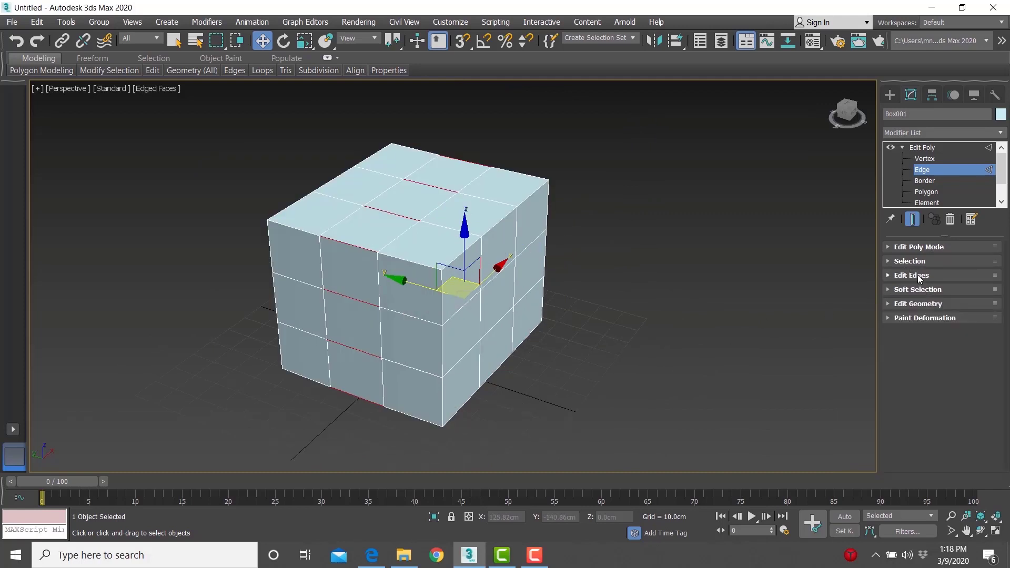
key("1")
key("1")
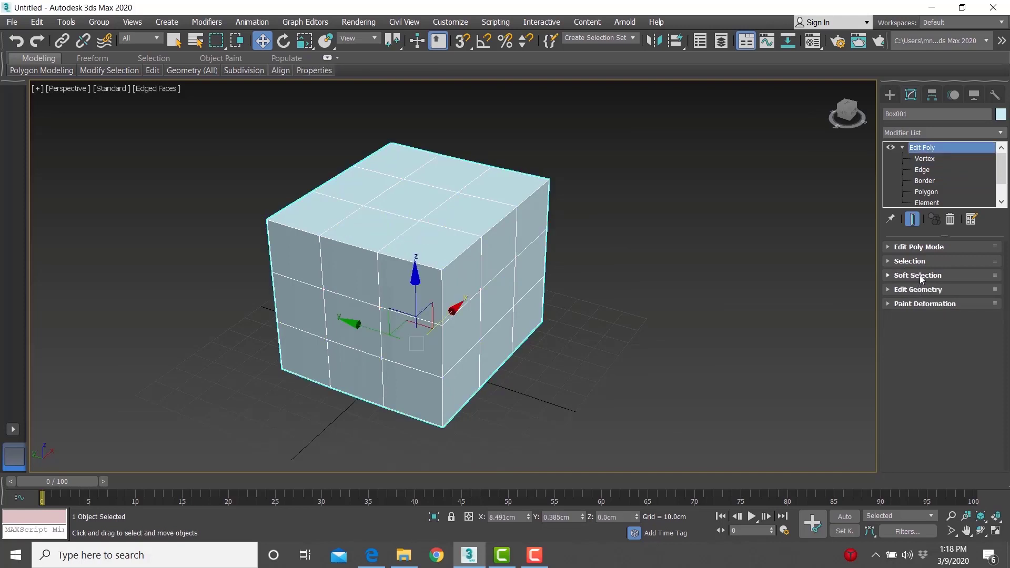
- Expand the Soft Selection settings, and create a large sphere beside the box, raised to about 28 cm in Z
left_click(918, 276)
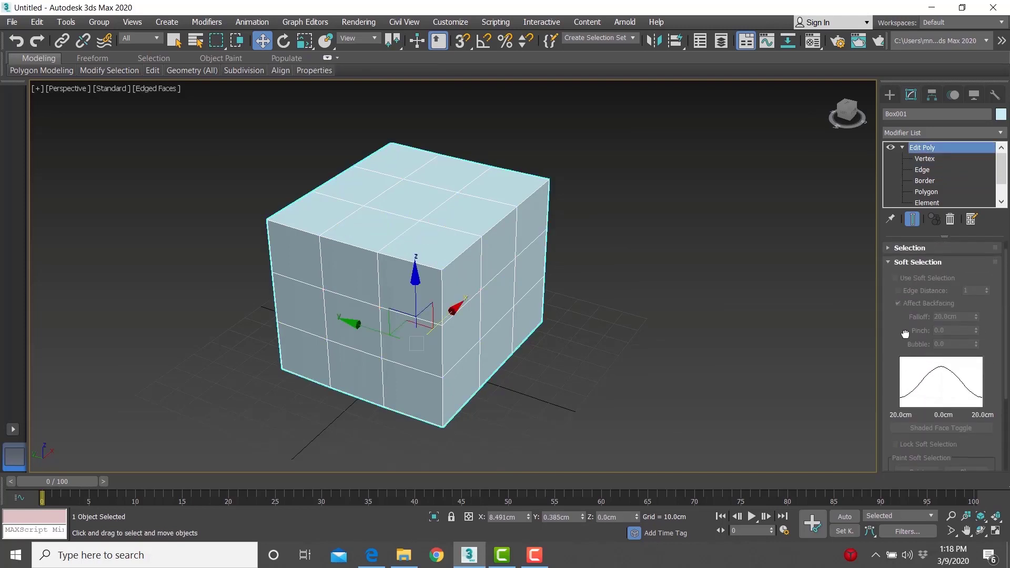
middle_click_drag(642, 292, 519, 286)
left_click(890, 94)
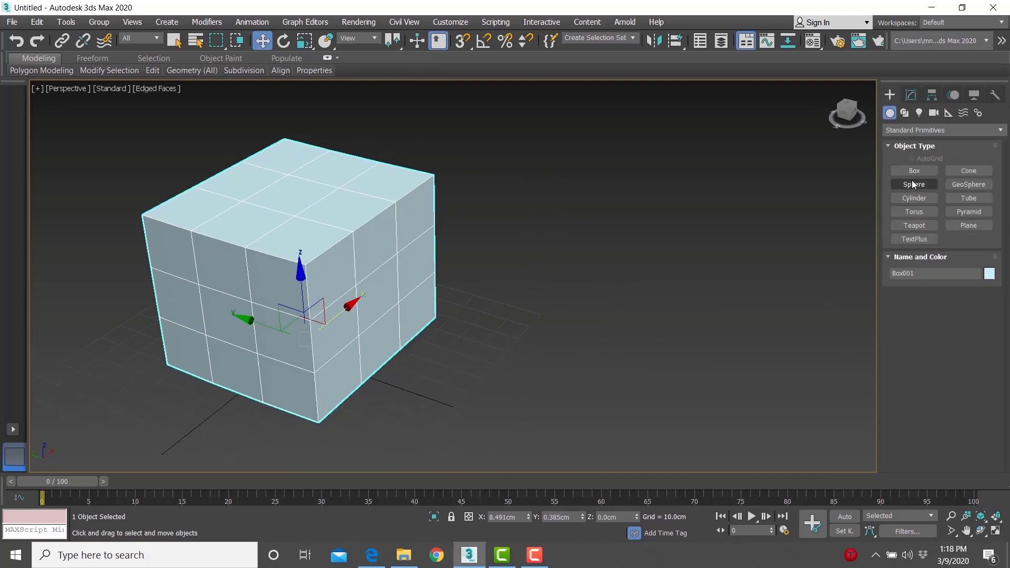
left_click(915, 186)
left_click_drag(639, 318, 691, 332)
left_click_drag(628, 267, 635, 202)
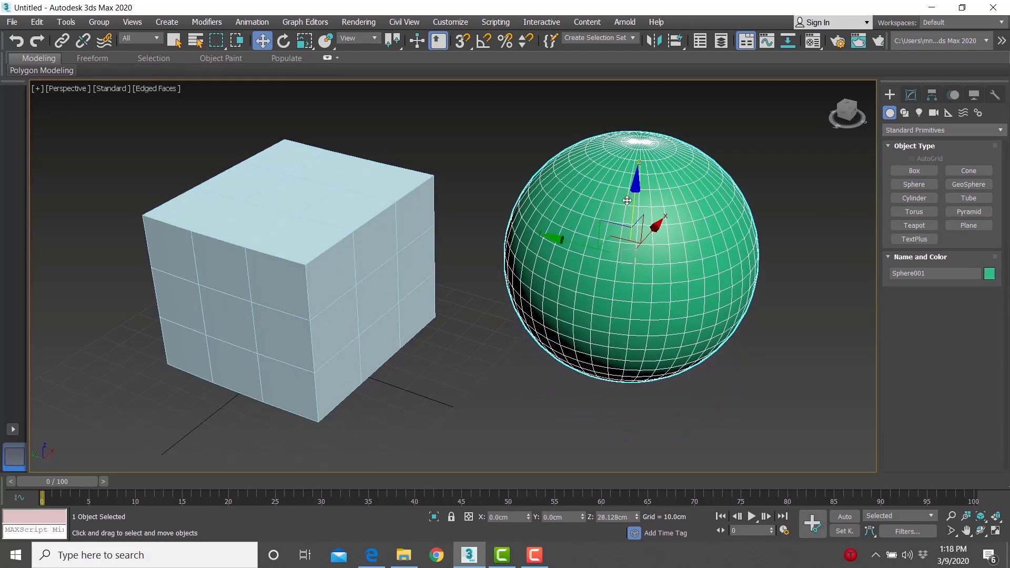
middle_click_drag(592, 261, 459, 290)
scroll(460, 290, "down", 2)
scroll(479, 279, "up", 2)
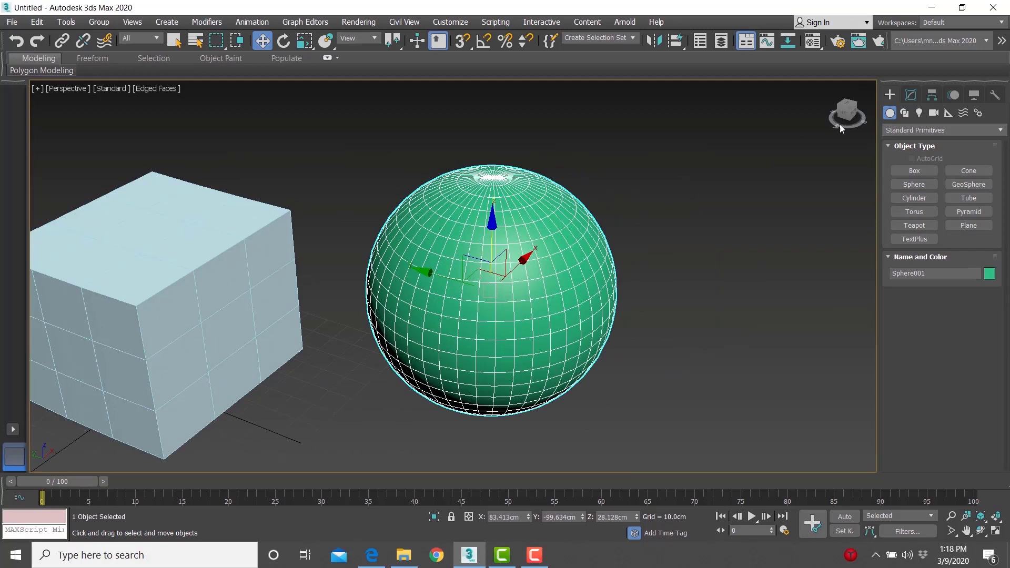
- Apply an Edit Poly modifier to the sphere and enter its Vertex level
left_click(911, 95)
left_click(904, 134)
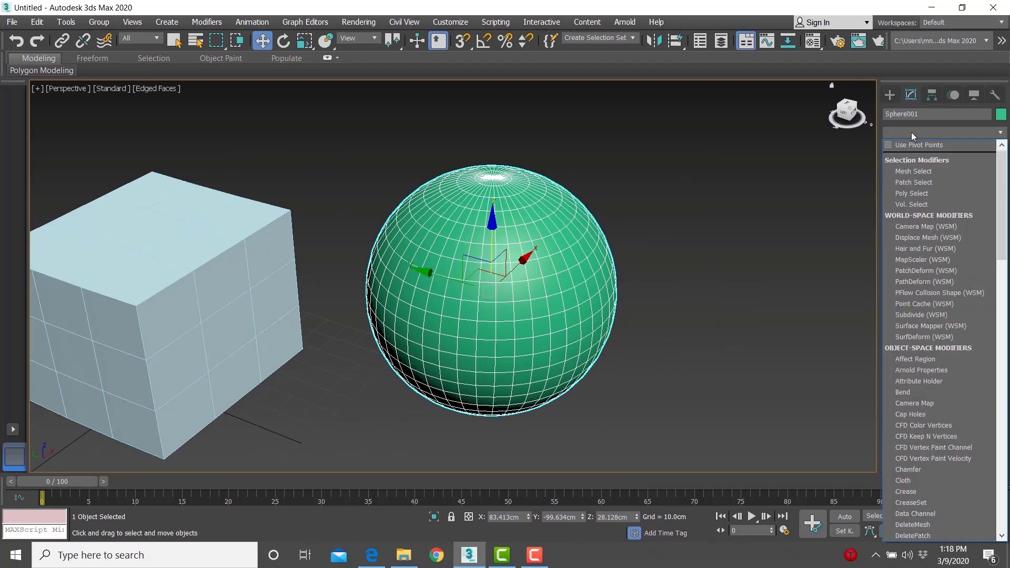
key("e")
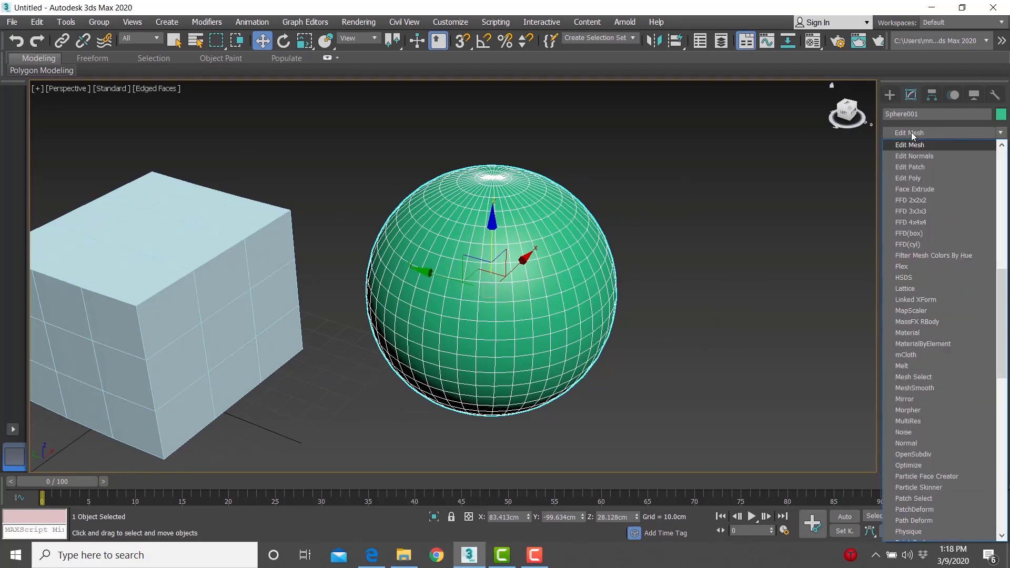
left_click(914, 179)
key("1")
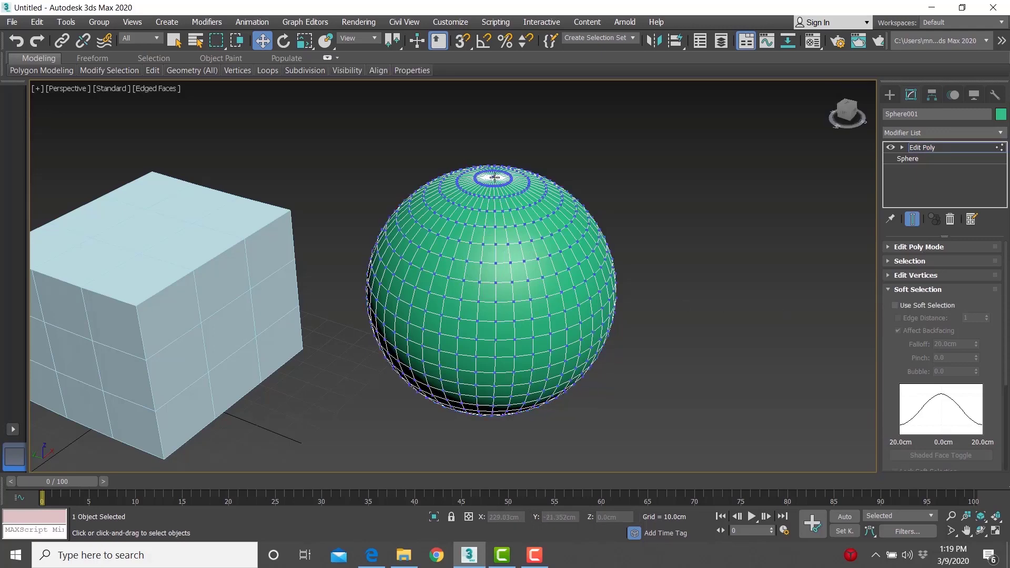
- Select the pole vertex on top of the sphere and try moving it without soft selection
left_click(495, 177)
mouse_move(578, 241)
middle_mouse_down()
mouse_move(600, 265)
mouse_move(579, 251)
middle_mouse_up()
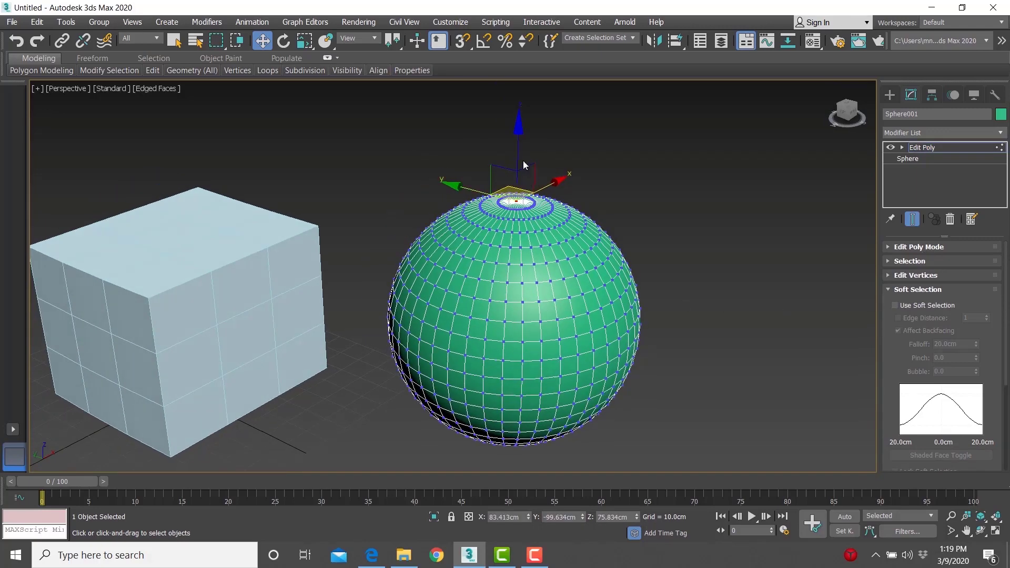
left_click_drag(523, 164, 600, 127)
left_click_drag(600, 127, 590, 175)
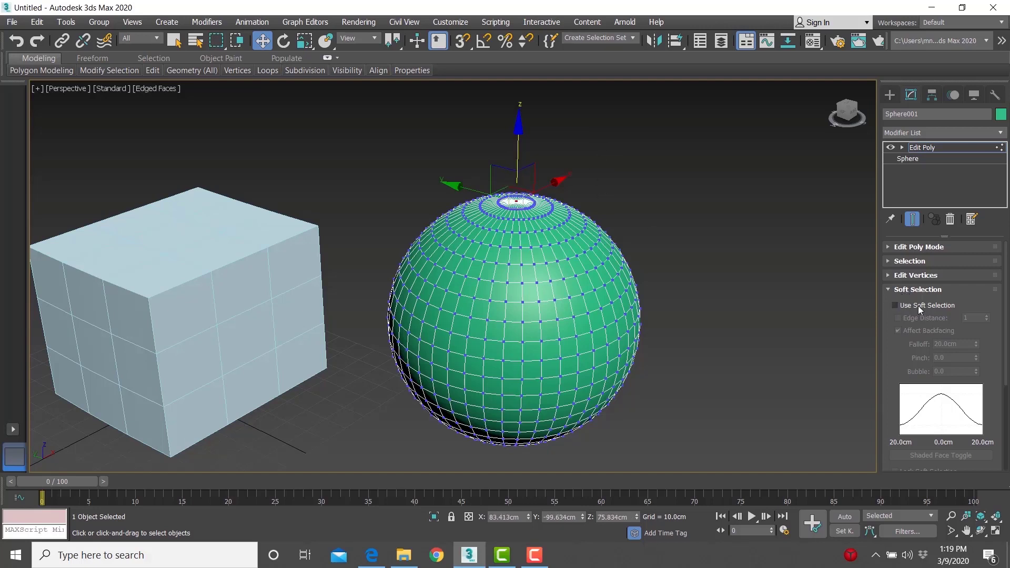
- Enable Use Soft Selection for the pole vertex and set its Falloff to 69 cm
left_click(894, 306)
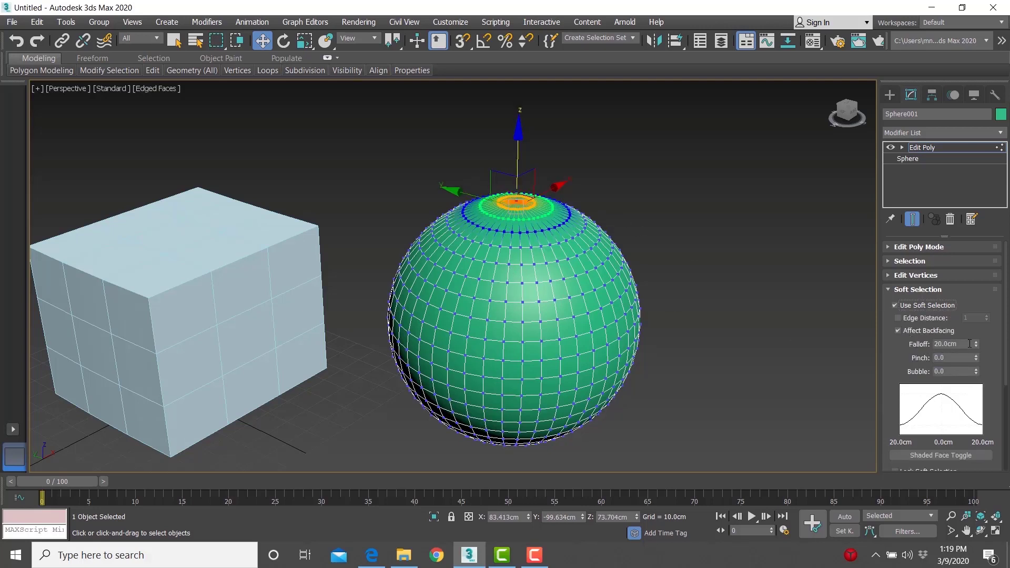
left_click_drag(976, 343, 988, 213)
middle_click_drag(785, 291, 763, 342, "alt")
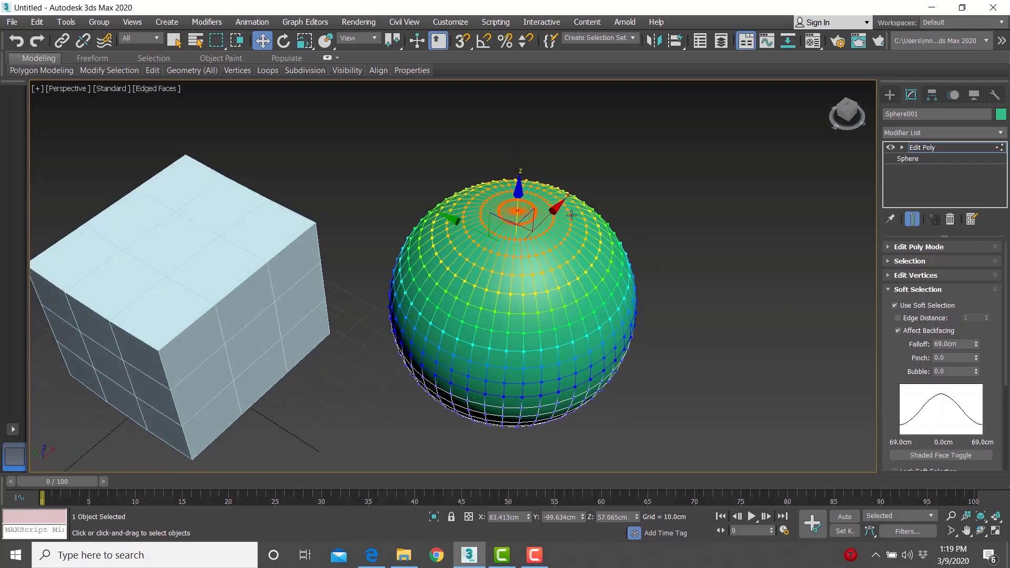
- Examine the soft selection's colour gradient from the pole down to the lower half of the sphere
scroll(515, 204, "up", 5)
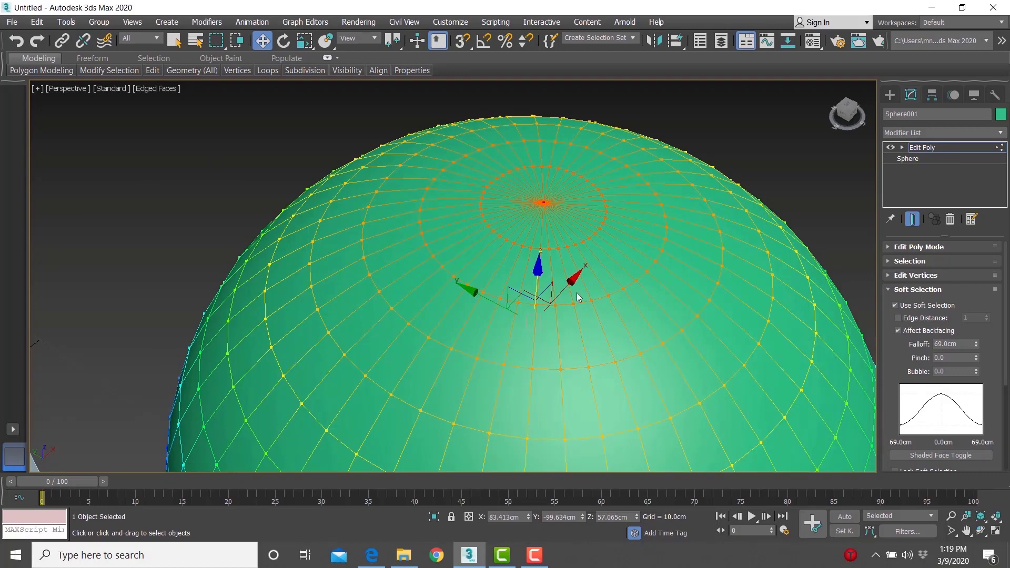
scroll(578, 297, "down", 4)
middle_click_drag(457, 250, 523, 228, "alt")
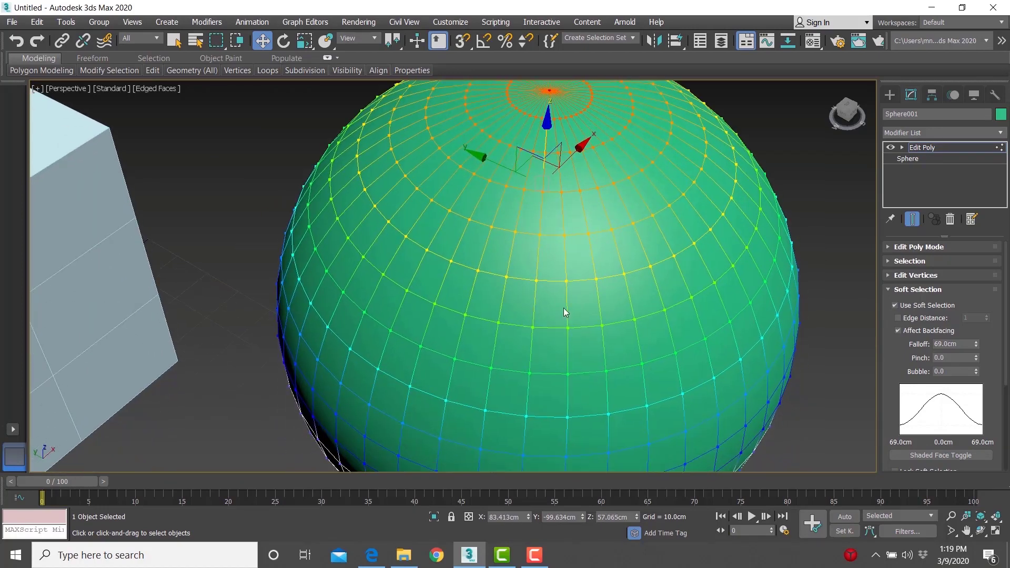
middle_click_drag(564, 310, 431, 257, "alt")
middle_click_drag(517, 351, 409, 272, "alt")
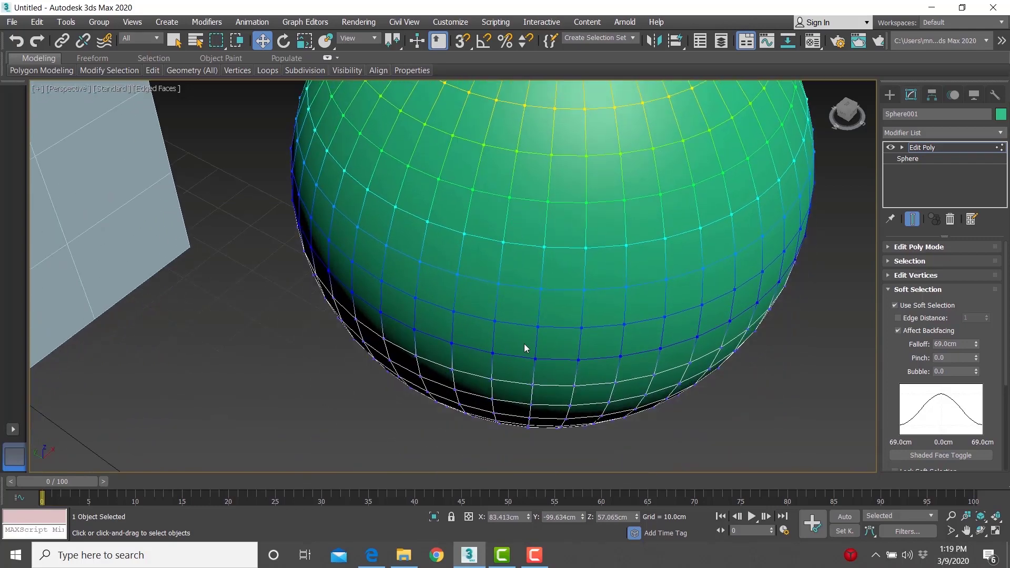
middle_click_drag(524, 343, 526, 289, "alt")
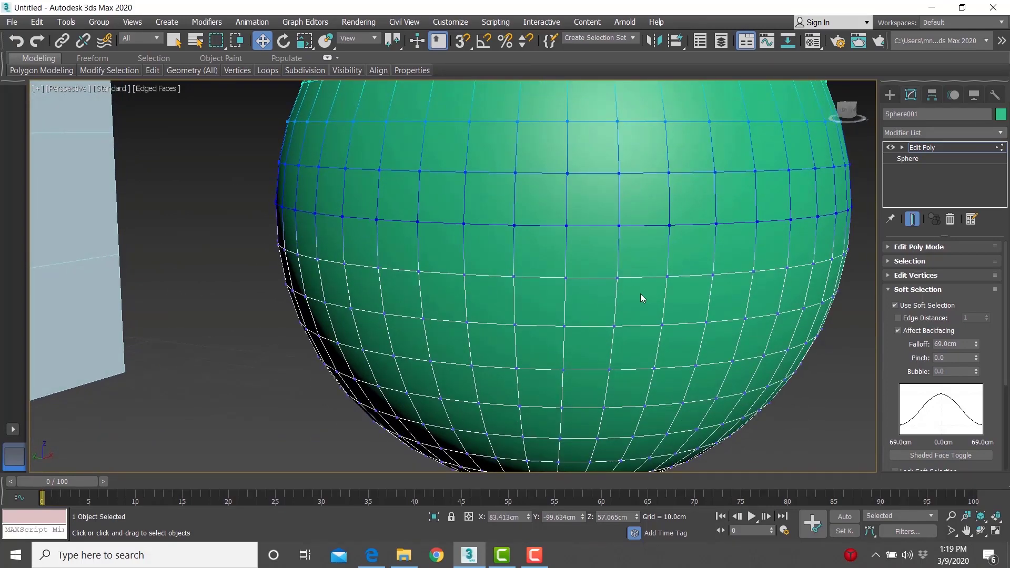
scroll(647, 293, "down", 5)
middle_click_drag(526, 332, 507, 320, "alt")
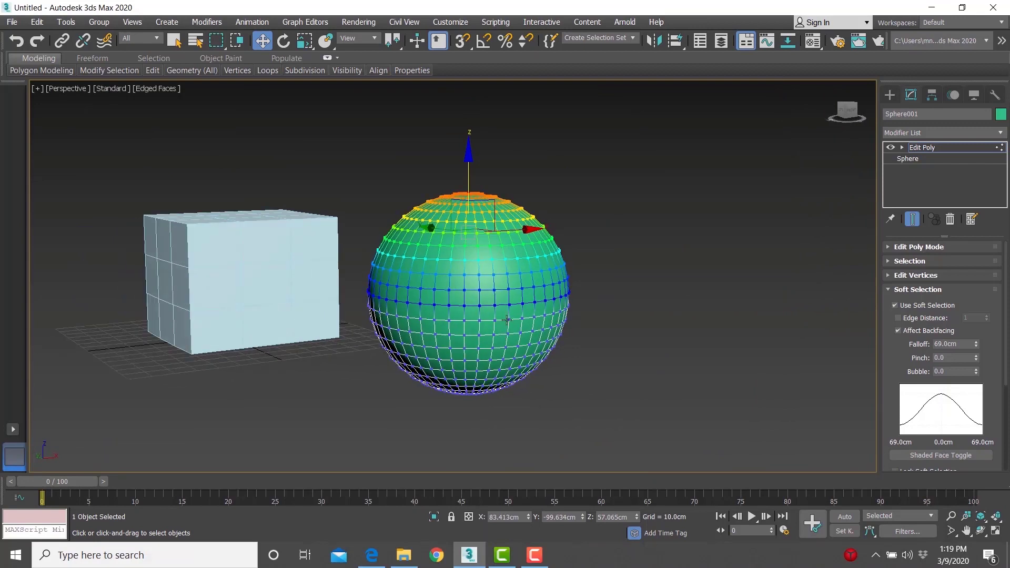
- Try lifting the softly selected pole, and select a patch of vertices on the sphere's outer side and try moving it
mouse_move(469, 184)
left_mouse_down()
mouse_move(474, 105)
mouse_move(463, 229)
mouse_move(472, 167)
left_mouse_up()
right_click(472, 167)
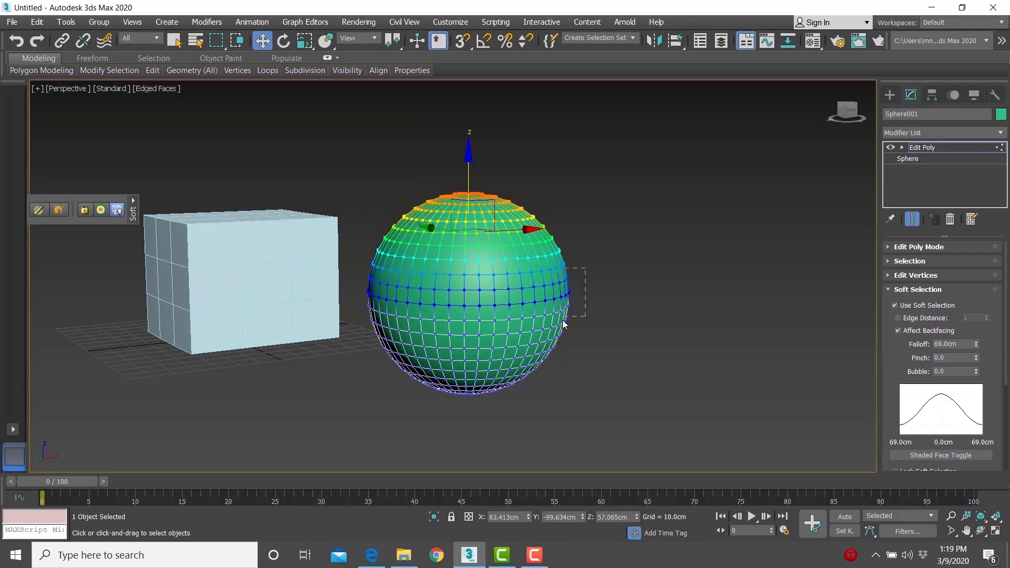
left_click_drag(564, 321, 562, 322)
left_click_drag(505, 261, 521, 283)
key("ctrl+z")
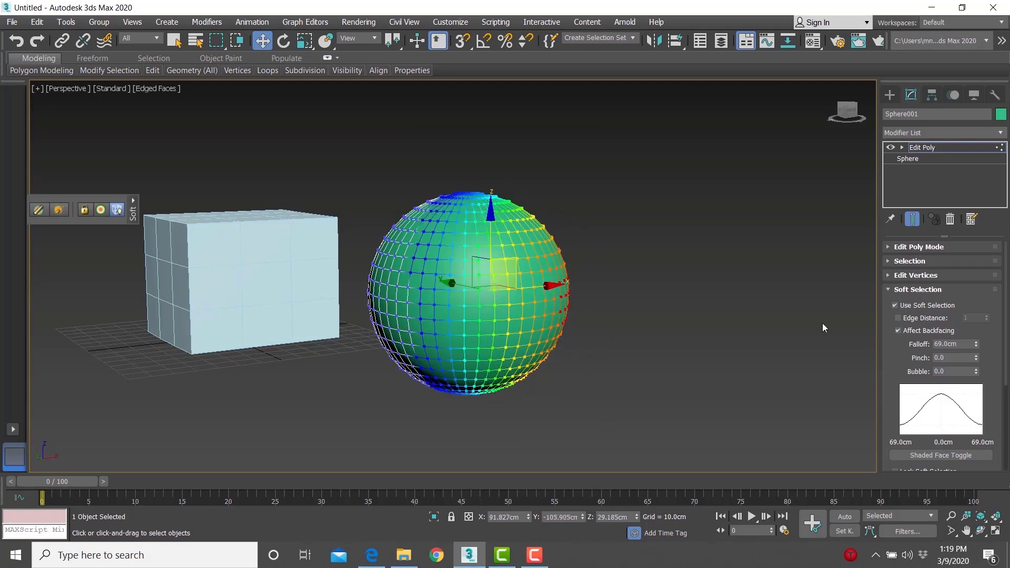
middle_click_drag(742, 315, 650, 315, "alt")
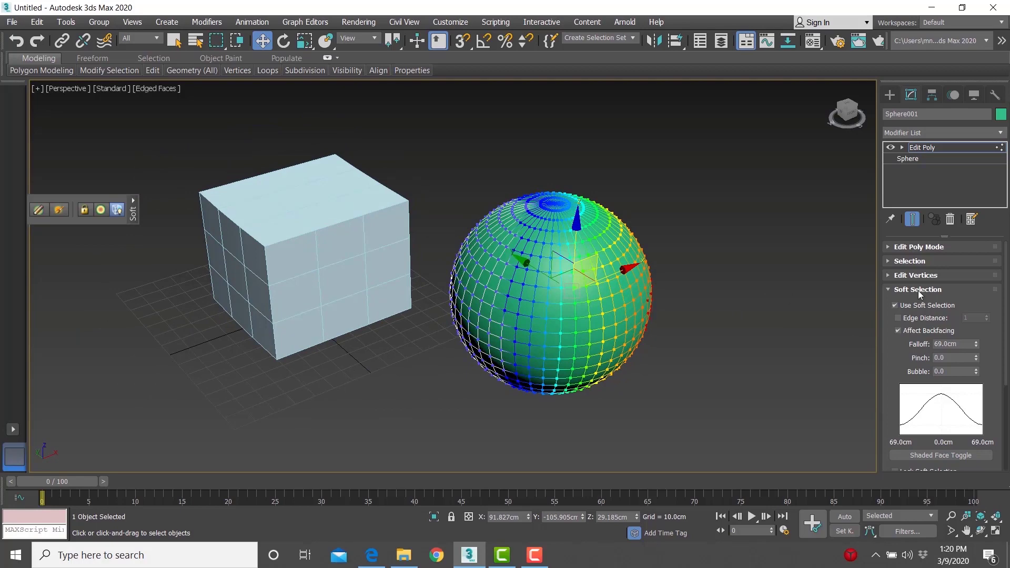
- Compare trial moves of the sphere's side vertices with Use Soft Selection turned off and turned on again
left_click(915, 307)
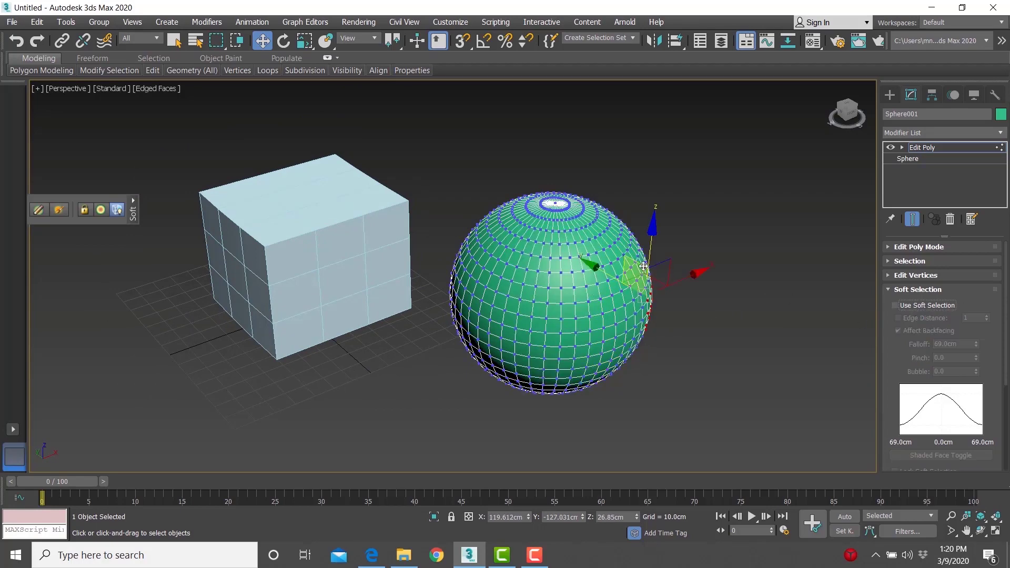
left_click_drag(669, 266, 761, 249)
right_click(761, 249)
left_click(909, 310)
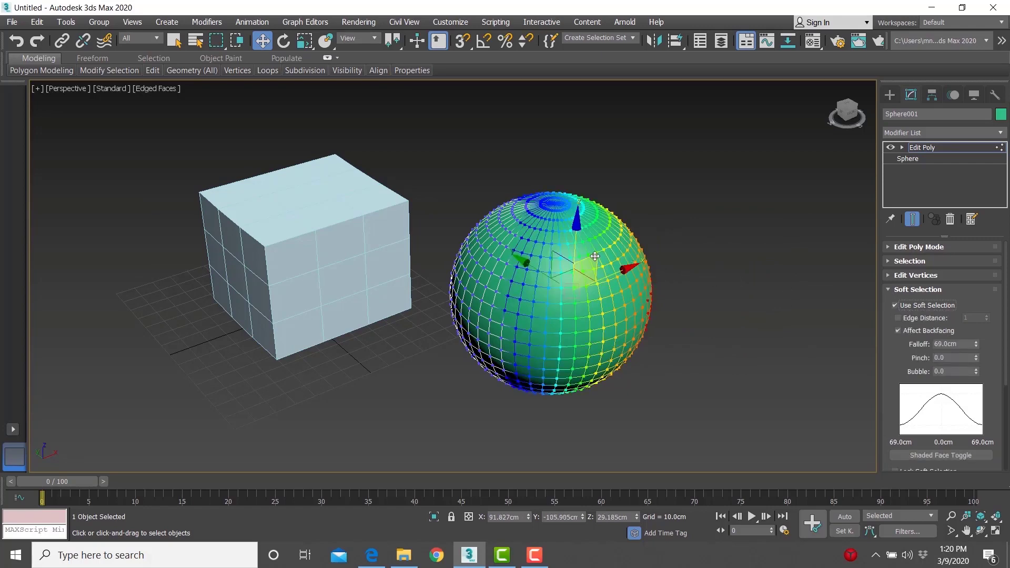
mouse_move(595, 257)
left_mouse_down()
mouse_move(613, 265)
mouse_move(606, 269)
left_mouse_up()
right_click(605, 269)
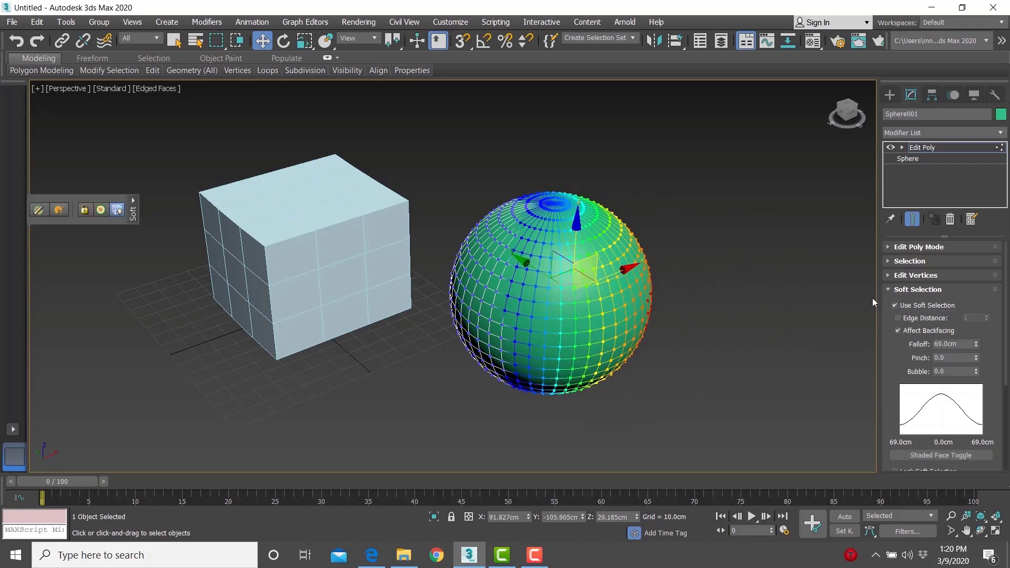
- Turn off Use Soft Selection, leave the Vertex level and collapse the Soft Selection rollout
left_click(901, 307)
key("1")
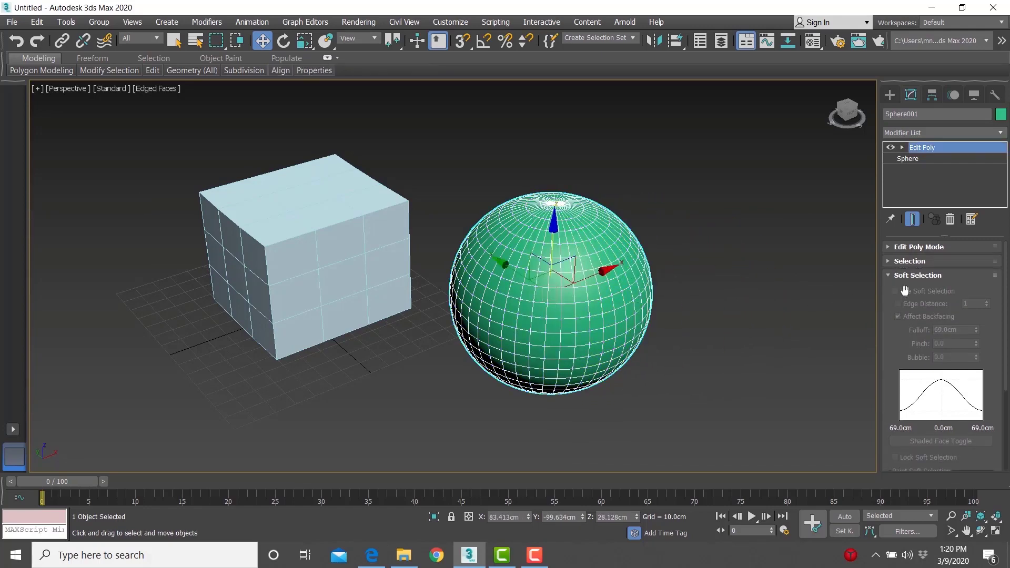
left_click(909, 277)
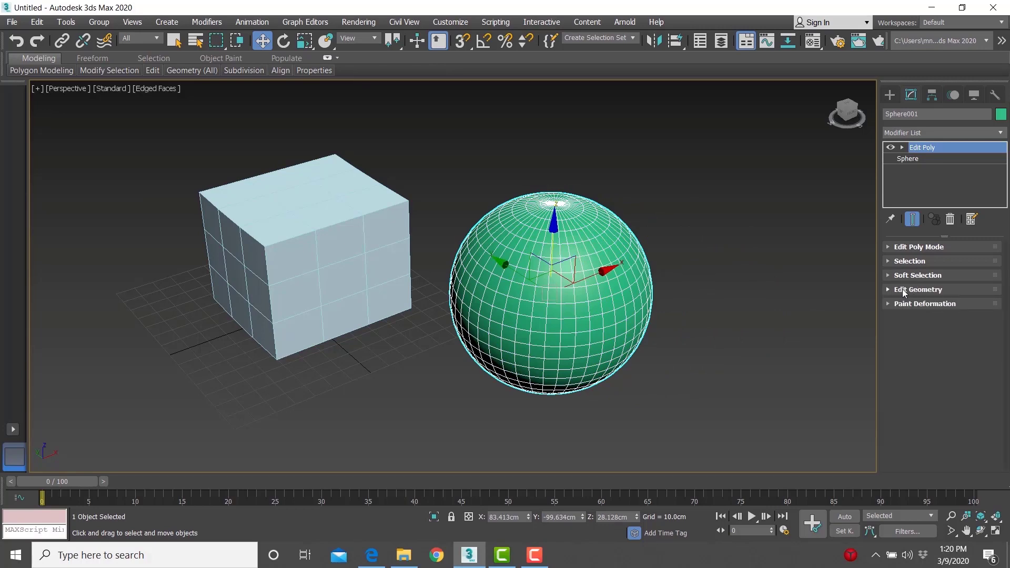
- Attach the box to the sphere through Edit Geometry and try moving the combined object
left_click(905, 290)
scroll(534, 294, "down", 2)
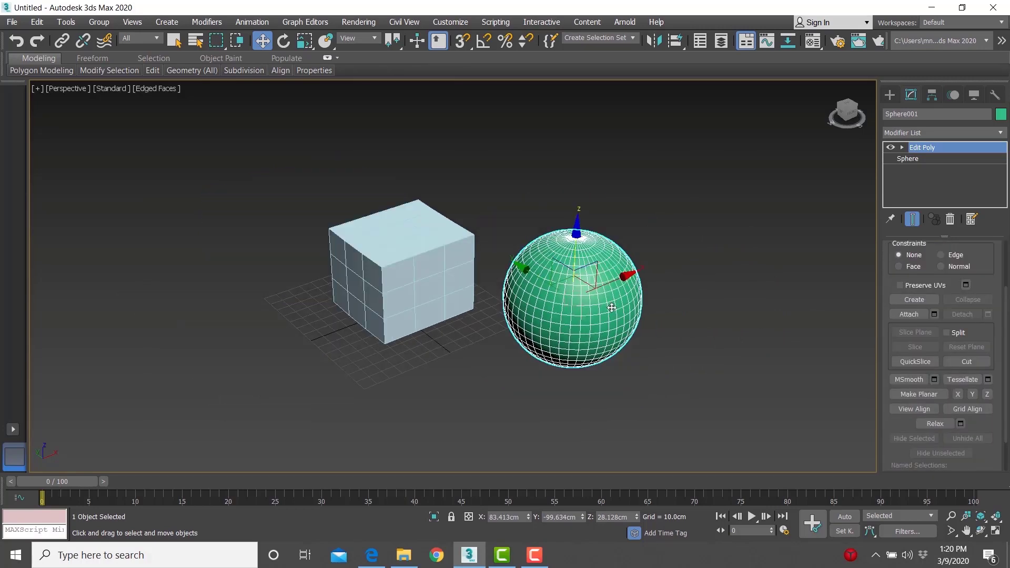
scroll(534, 294, "up", 2)
middle_click_drag(534, 293, 532, 283, "alt")
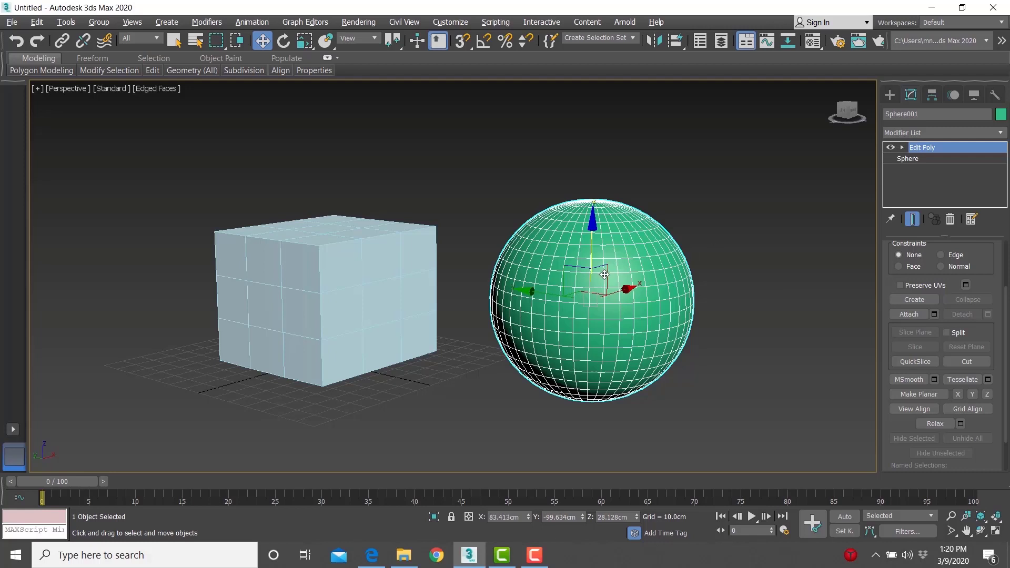
middle_click_drag(606, 276, 614, 267, "alt")
left_click(906, 316)
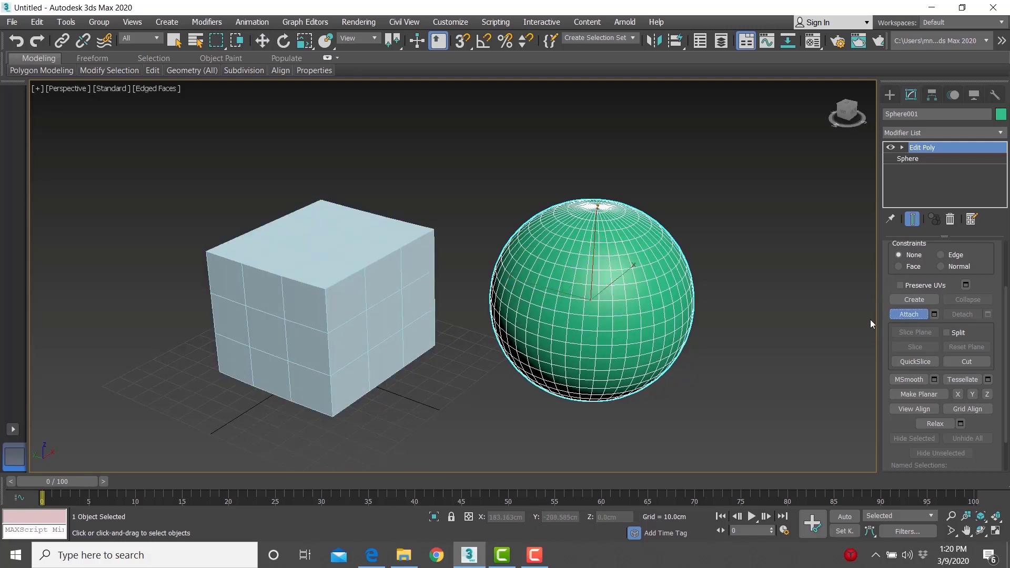
left_click(358, 274)
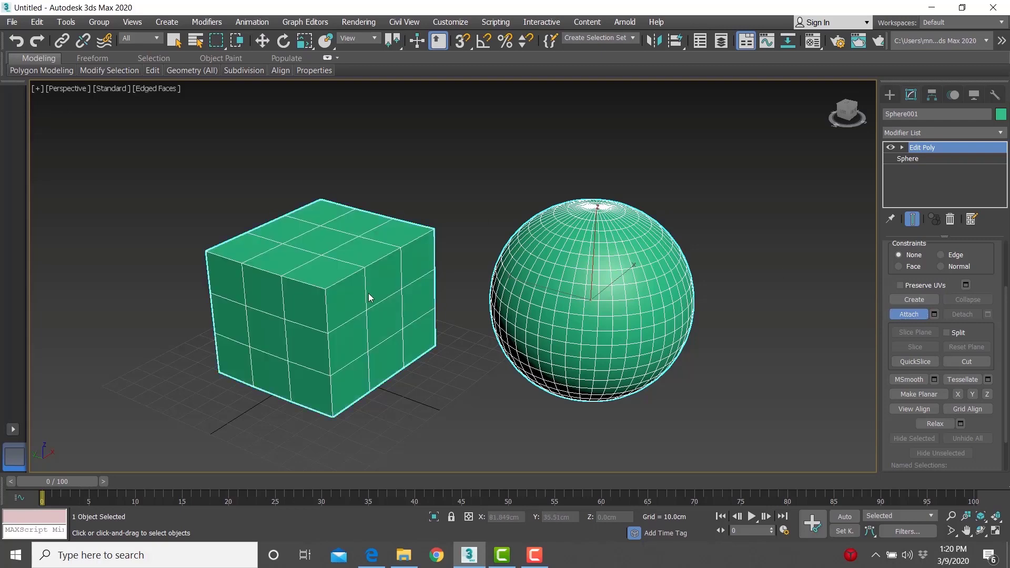
left_click(914, 317)
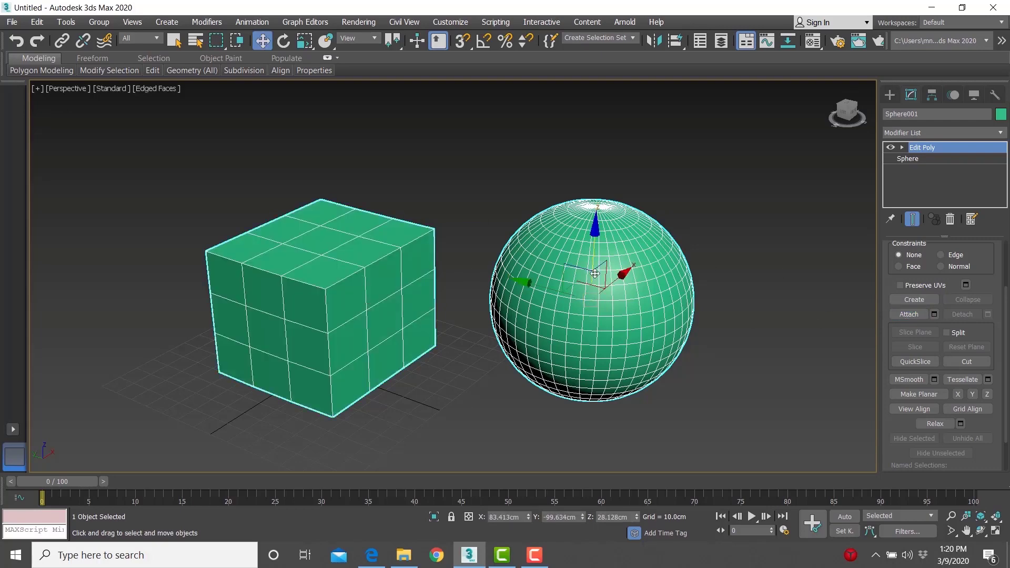
mouse_move(604, 276)
left_mouse_down()
mouse_move(555, 262)
mouse_move(598, 242)
mouse_move(606, 277)
left_mouse_up()
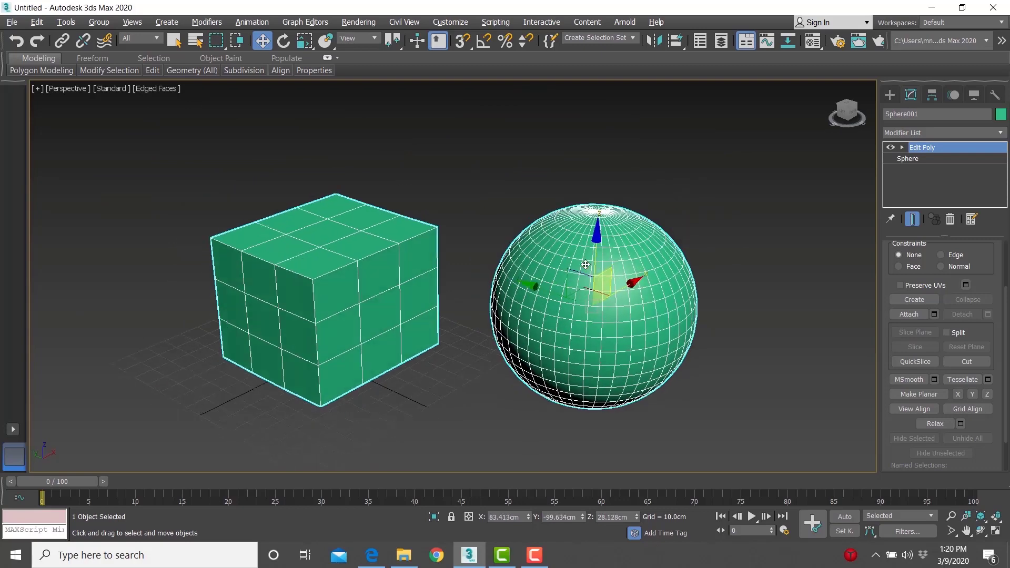
middle_click_drag(605, 276, 609, 251, "alt")
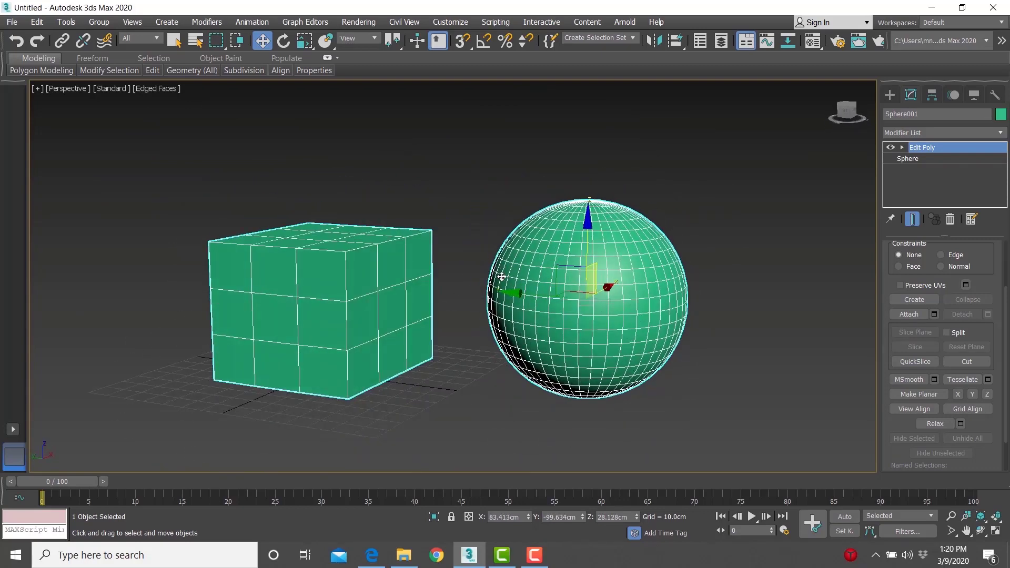
- At Vertex level, select the sphere's vertices facing the box plus the box's nearest vertices, and try moving them together
key("1")
left_click_drag(501, 280, 533, 370)
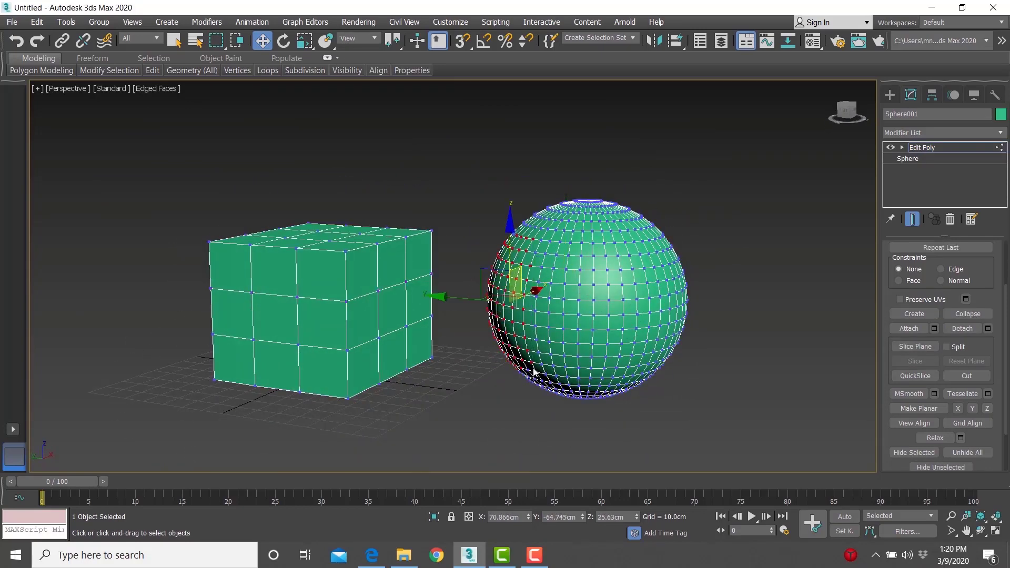
left_click_drag(447, 210, 393, 415, "ctrl")
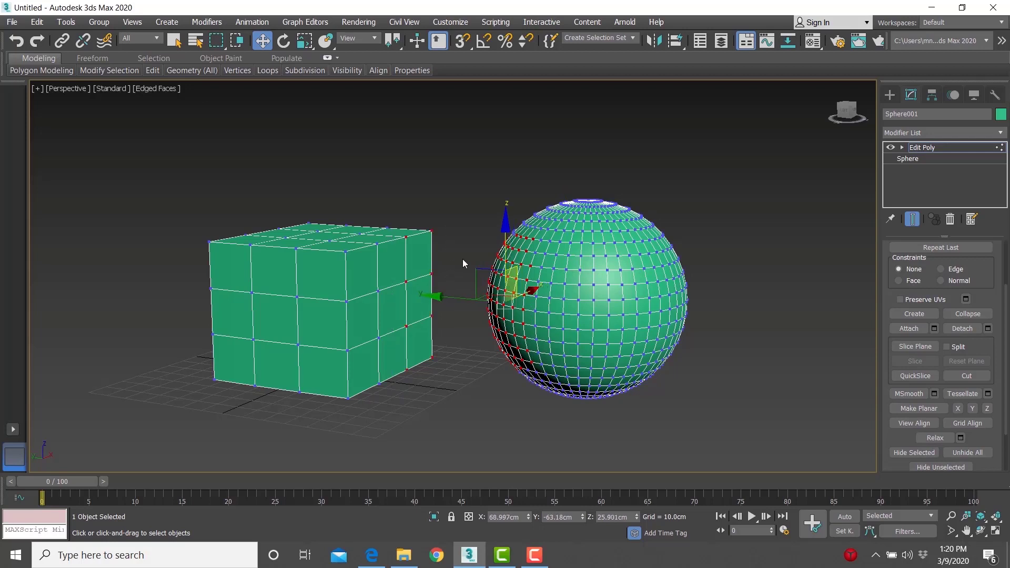
mouse_move(507, 221)
left_mouse_down()
mouse_move(505, 169)
mouse_move(502, 219)
left_mouse_up()
right_click(503, 219)
- Turn on Use Soft Selection, try moving the sphere's vertices facing the box, and turn the option off again
scroll(989, 271, "up", 10)
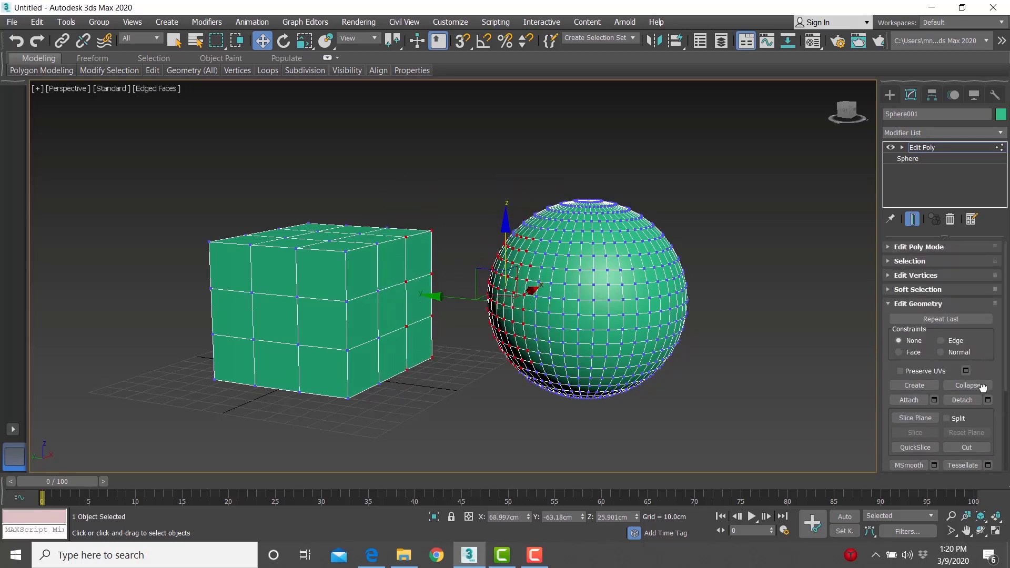
scroll(895, 269, "up", 2)
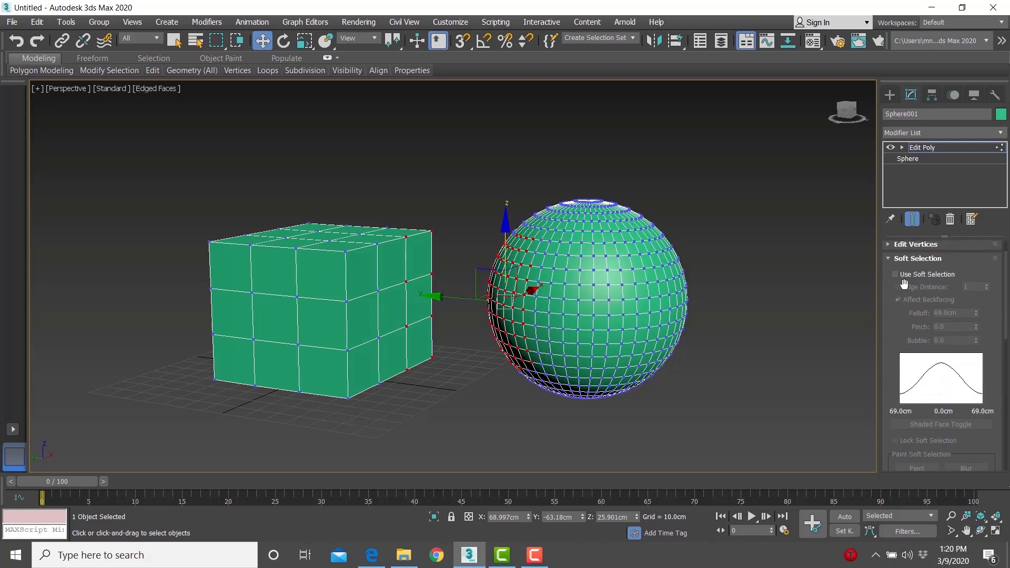
left_click(896, 274)
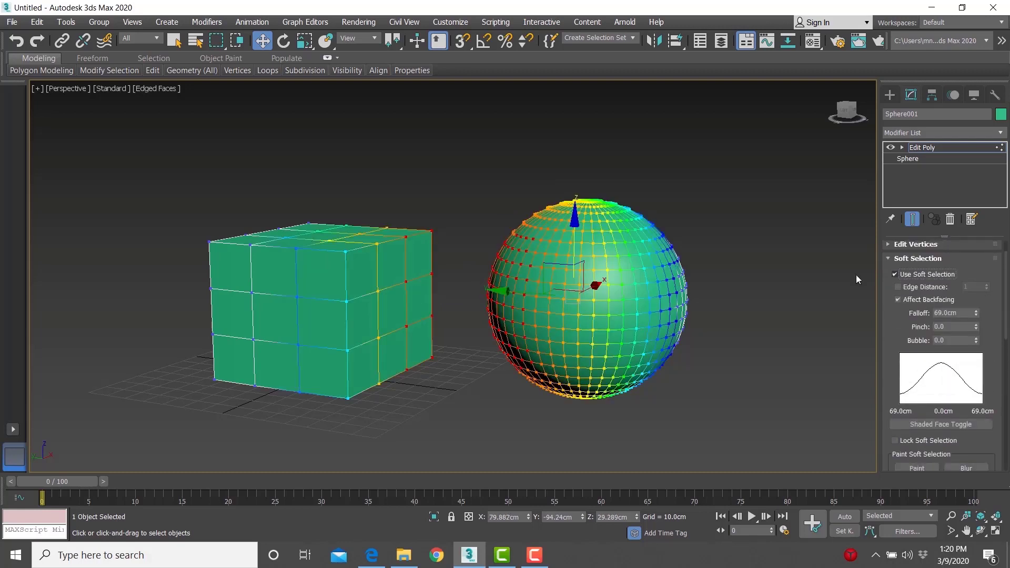
left_click(463, 246)
left_click_drag(469, 241, 543, 384)
left_click_drag(562, 268, 534, 261)
key("ctrl+z")
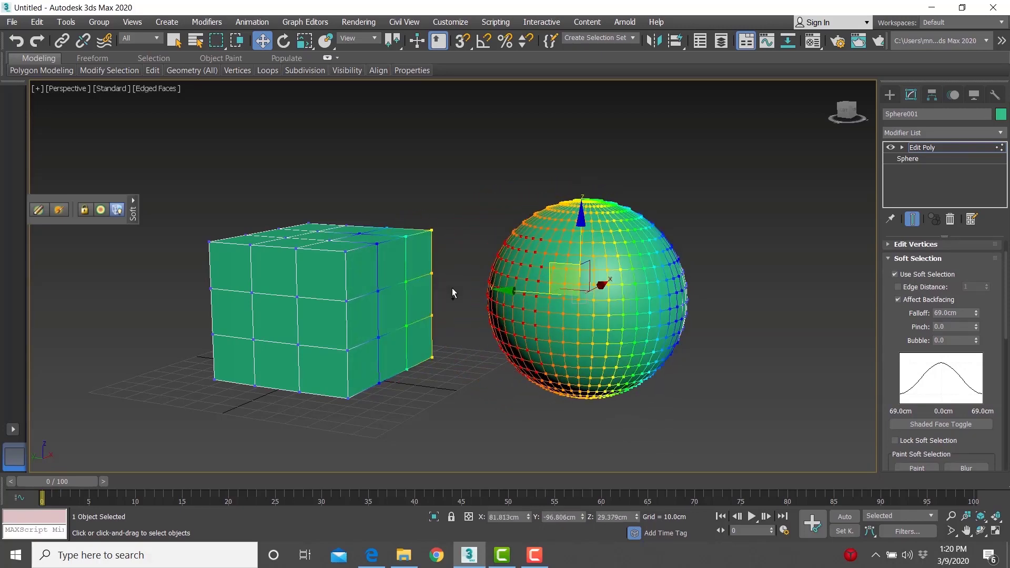
left_click(915, 275)
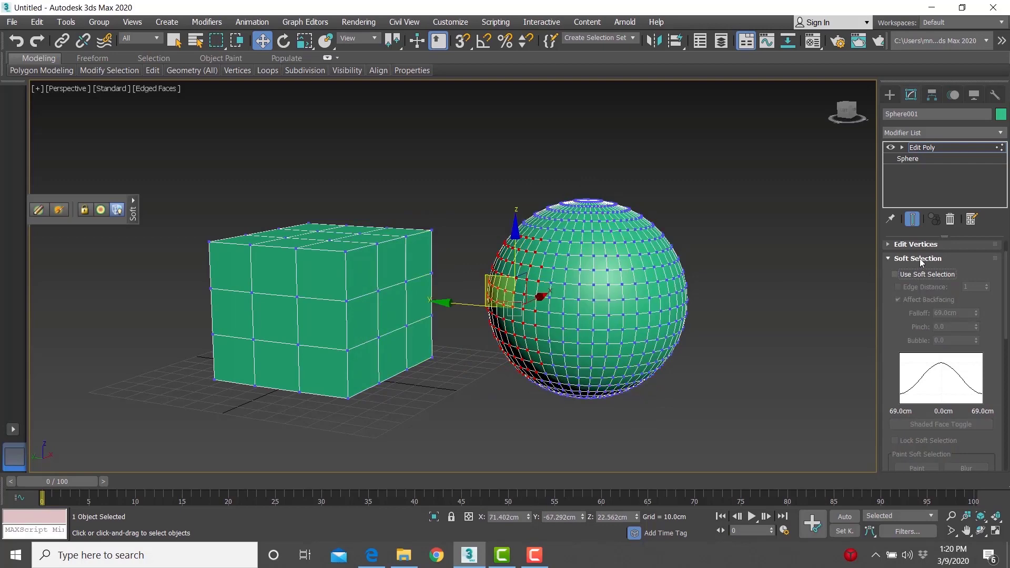
left_click(922, 258)
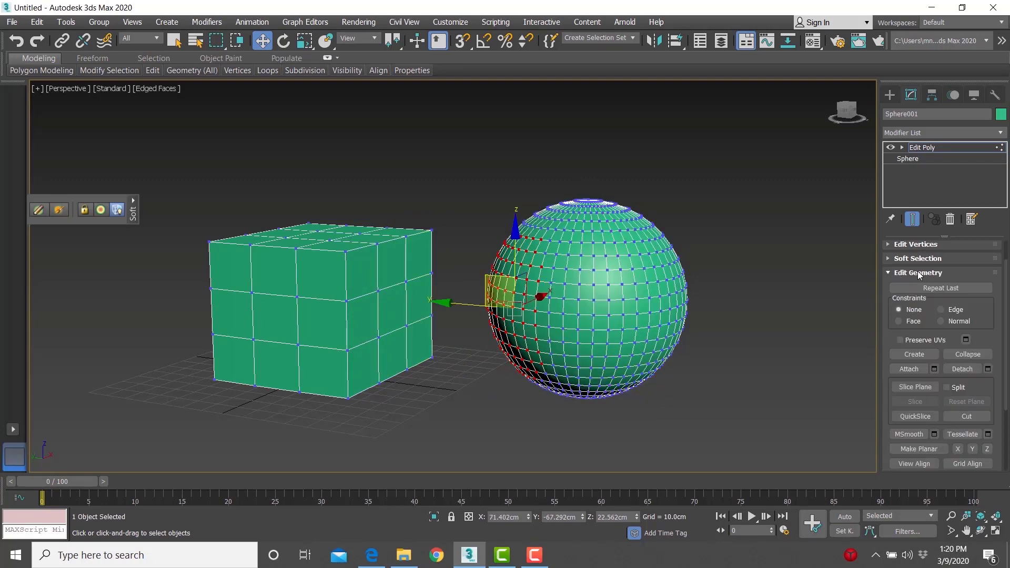
- Switch to the Polygon level, select the sphere's uppermost polygons and display all four viewports
left_click(918, 273)
left_click(760, 308)
middle_click_drag(760, 307, 610, 297, "alt")
left_click(913, 304)
key("4")
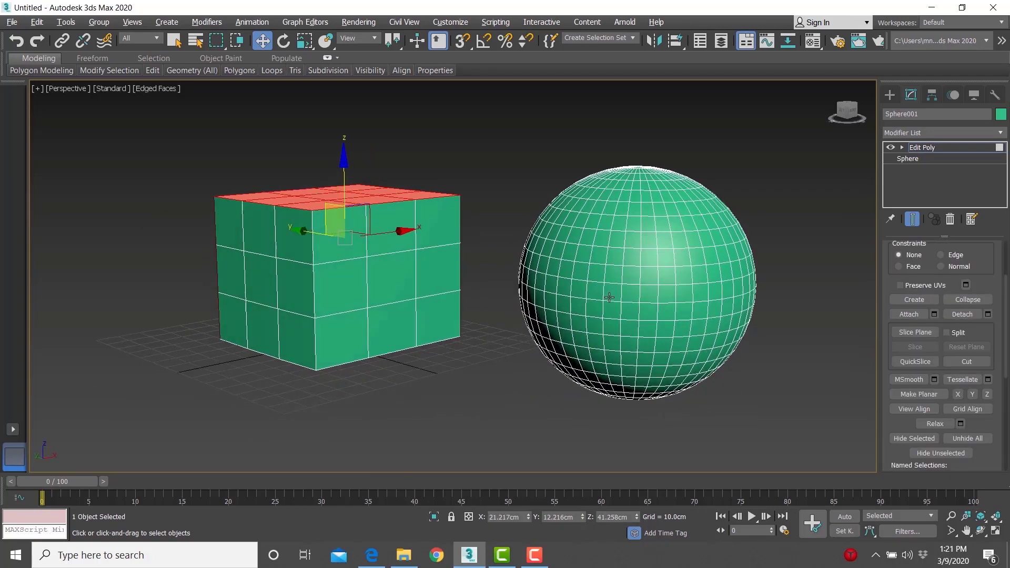
left_click_drag(547, 137, 751, 175)
key("alt+e")
key("Escape")
key("alt+w")
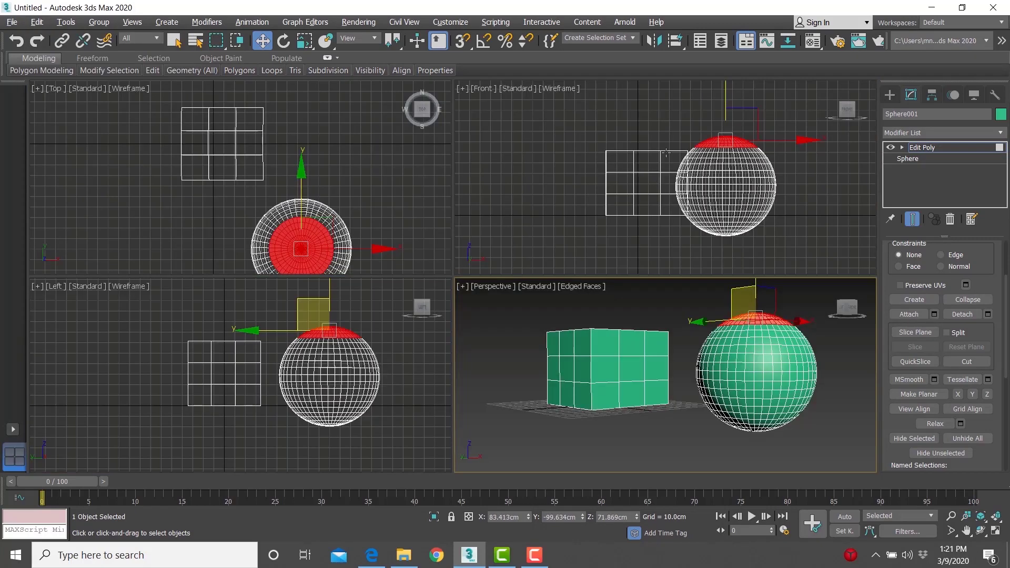
- Reselect a deeper cap of polygons on the sphere's upper part in the Front view, removing the box's polygons from the selection
scroll(683, 116, "up", 3)
left_click_drag(680, 120, 832, 179)
left_click_drag(657, 141, 662, 252, "alt")
left_click_drag(272, 336, 190, 362, "alt")
scroll(656, 422, "up", 3)
key("alt+w")
middle_click_drag(640, 342, 510, 410)
scroll(510, 410, "down", 5)
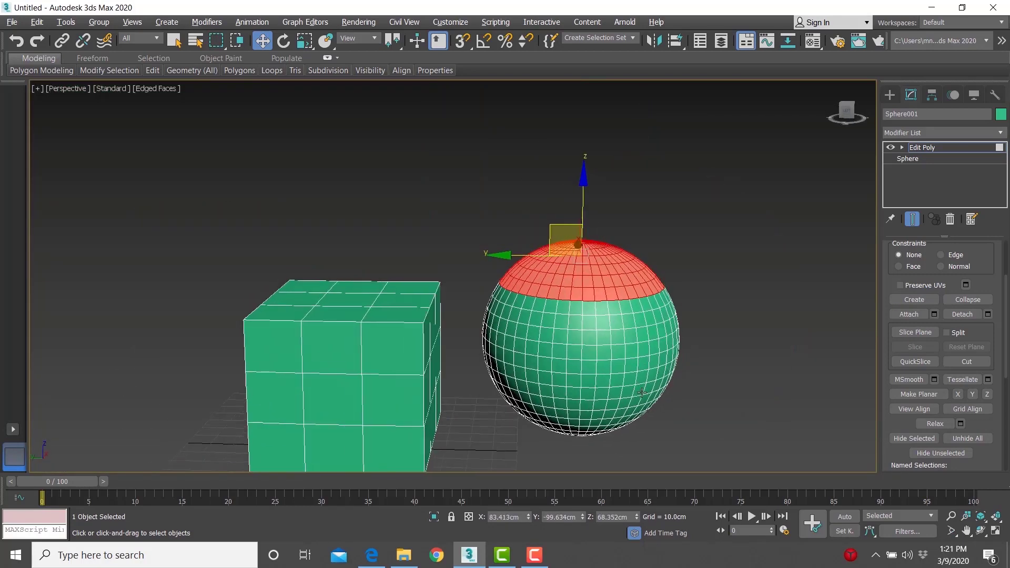
middle_click_drag(567, 309, 522, 310, "alt")
scroll(536, 310, "up", 2)
scroll(536, 310, "up", 2)
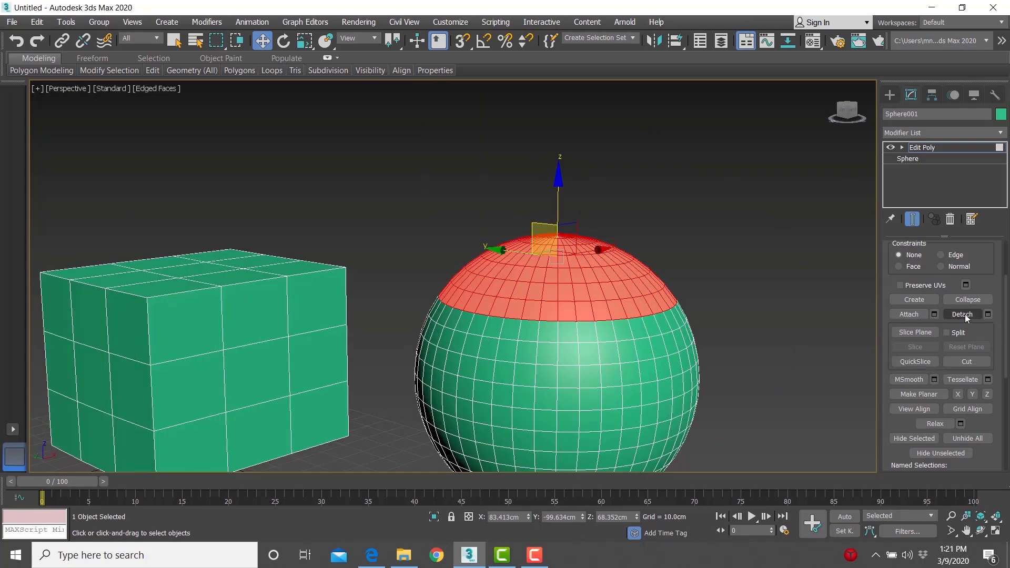
- Detach the selected cap as Object001, with Detach To Element and Detach As Clone both off
left_click(989, 315)
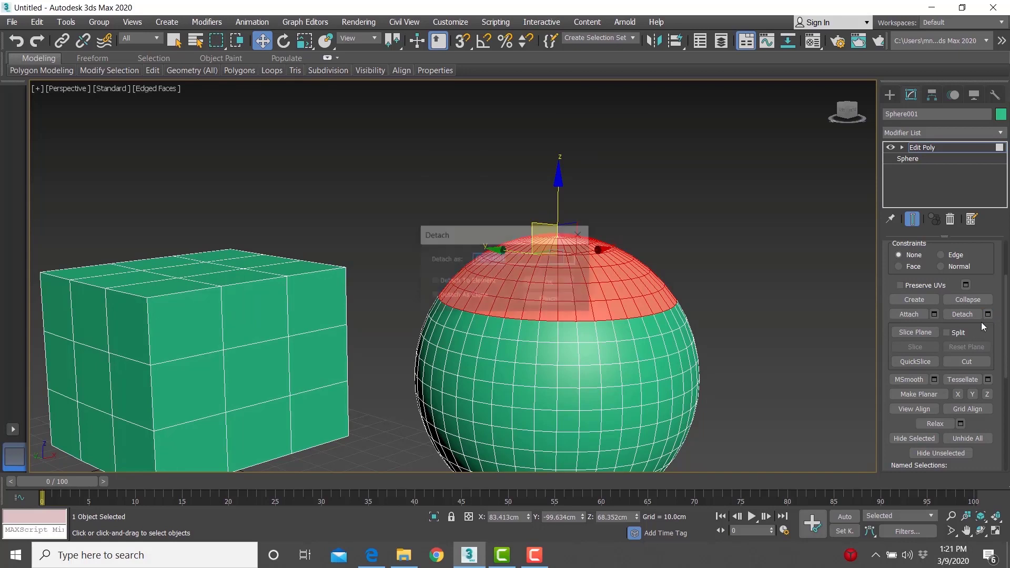
left_click_drag(537, 245, 322, 159)
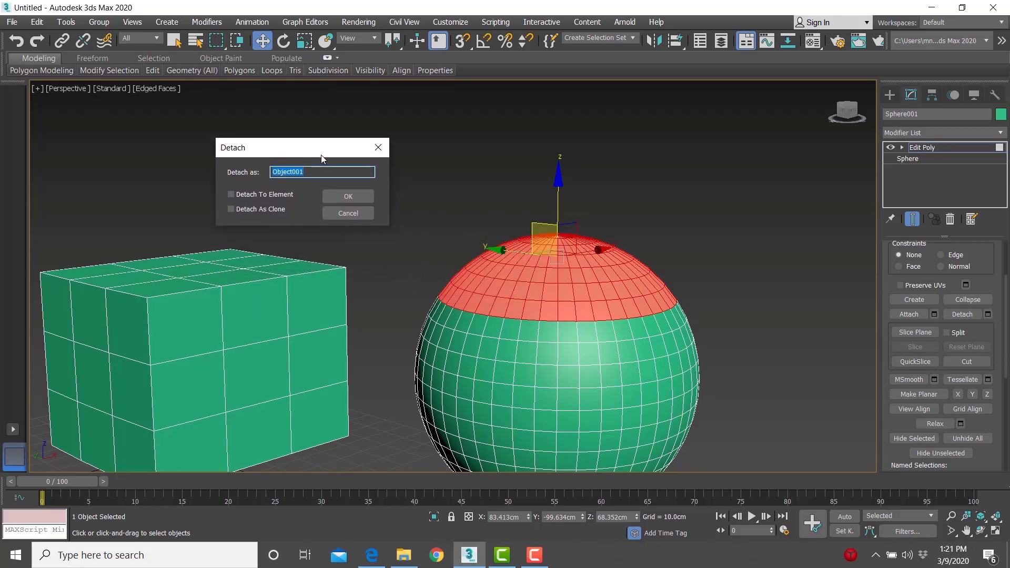
left_click(269, 209)
left_click(232, 209)
left_click(346, 199)
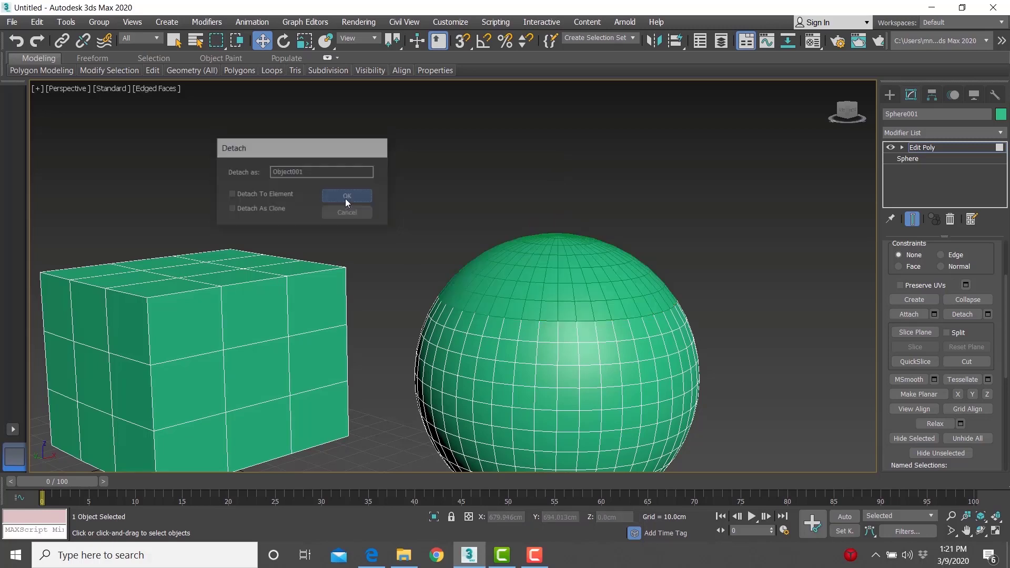
- Leave the Polygon level, select the detached cap and raise it above the sphere
left_click(933, 148)
left_click(761, 218)
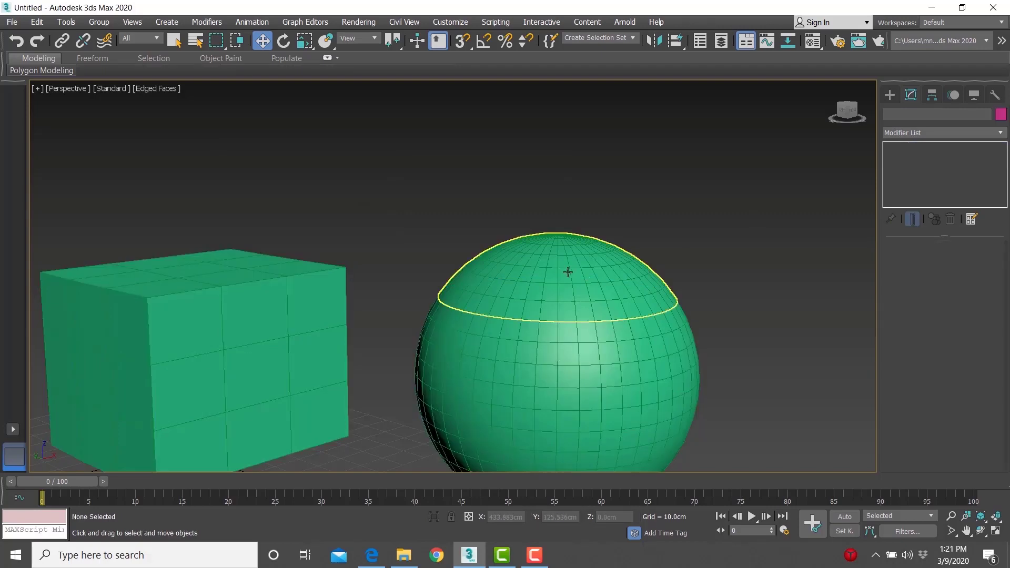
left_click(562, 273)
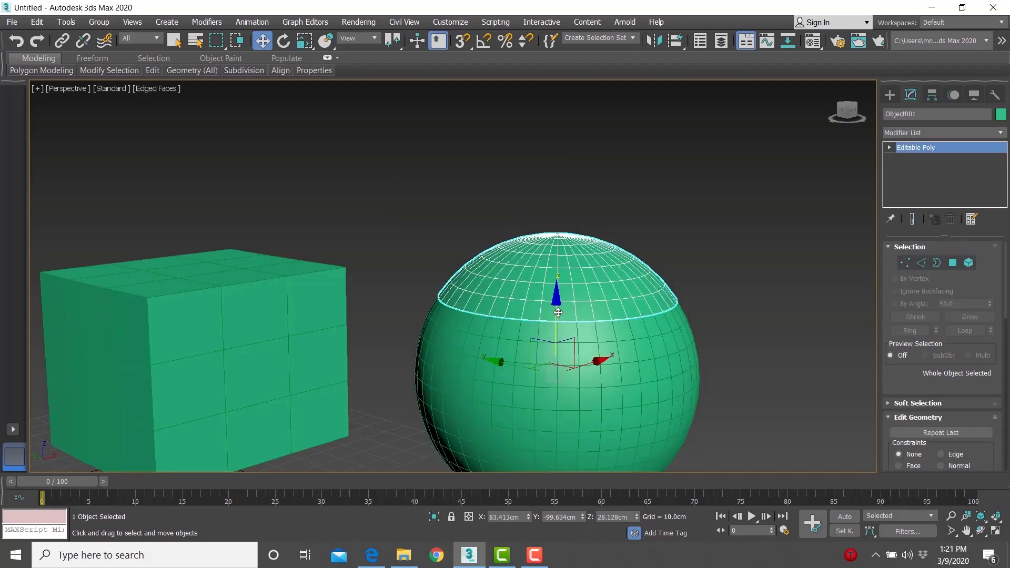
left_click_drag(559, 314, 581, 201)
middle_click_drag(581, 200, 623, 245, "alt")
middle_click_drag(574, 287, 579, 238)
scroll(569, 264, "down", 3)
- Select the sphere's bottom cap polygons at the Polygon level, using the Front view
left_click(567, 294)
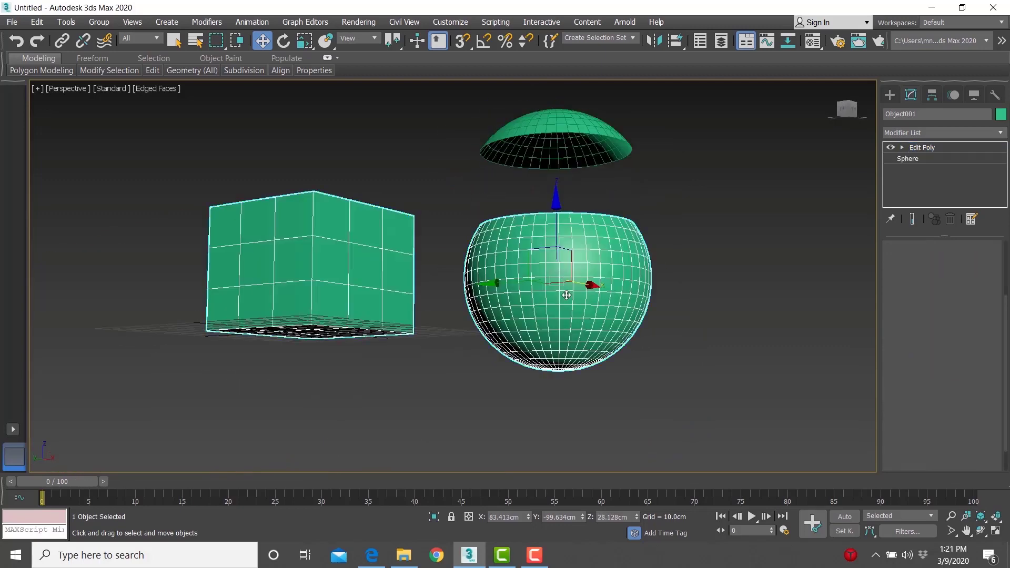
key("4")
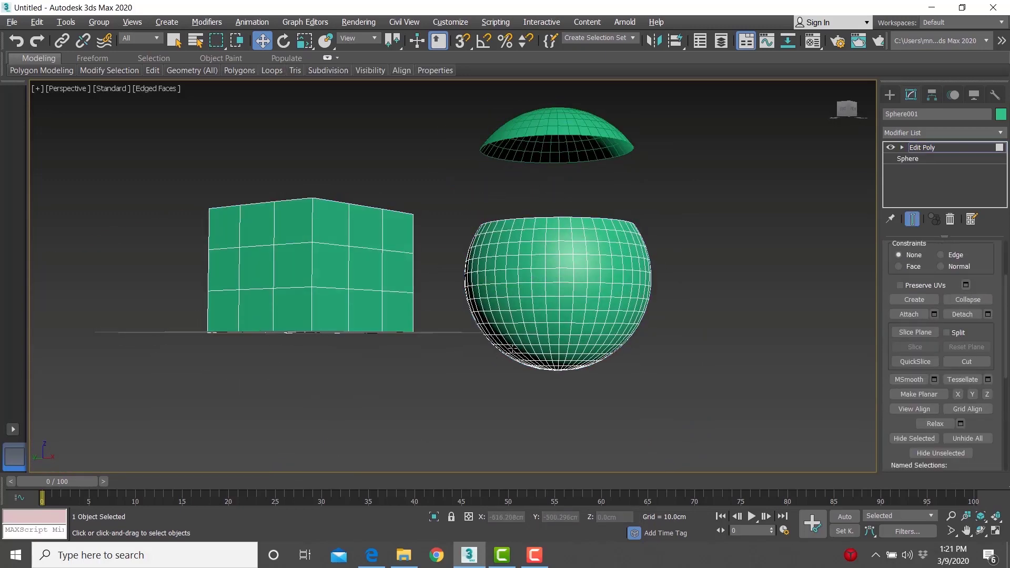
key("alt+w")
middle_click_drag(695, 238, 631, 165)
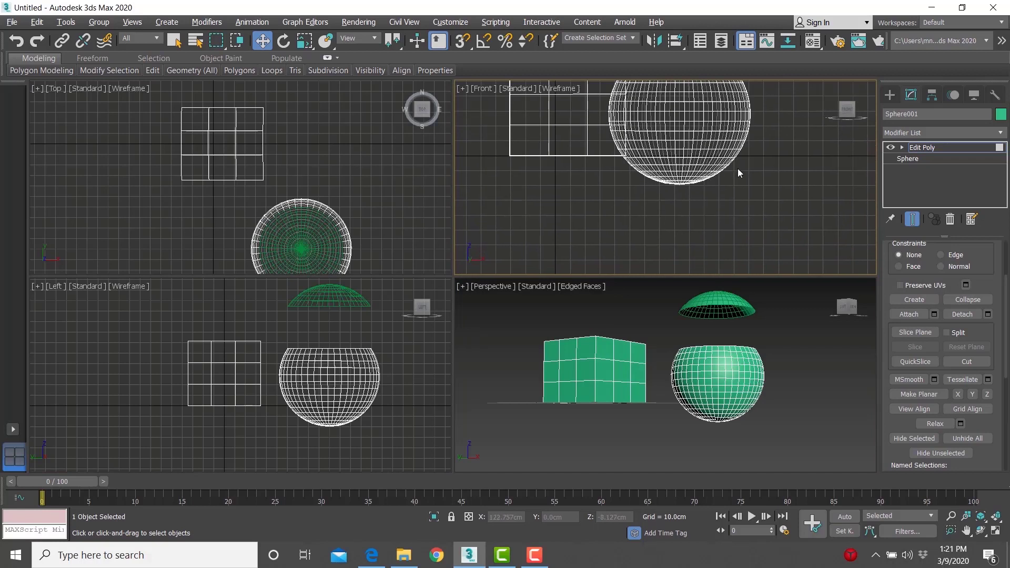
left_click_drag(738, 163, 610, 223)
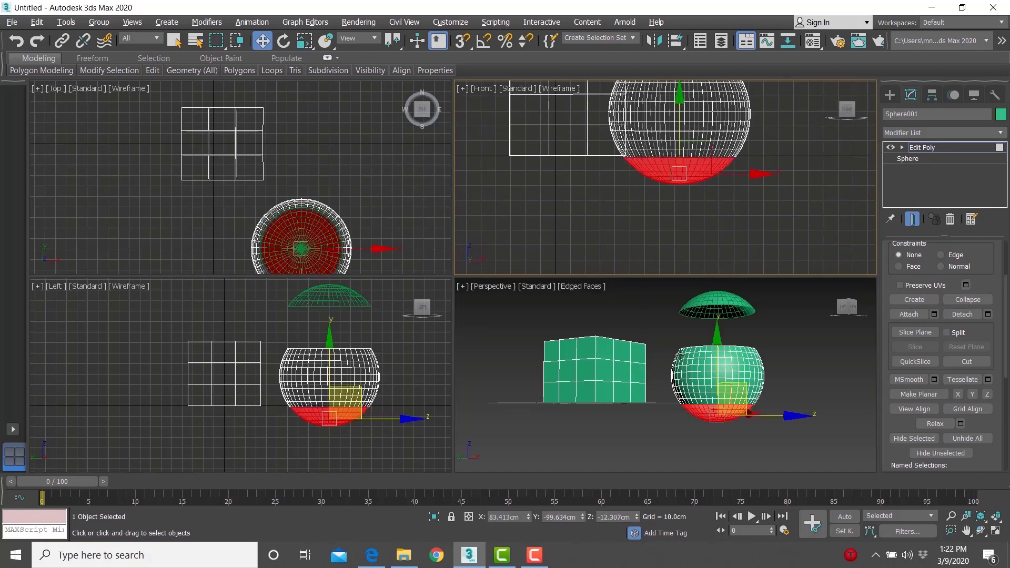
right_click(866, 357)
key("alt+w")
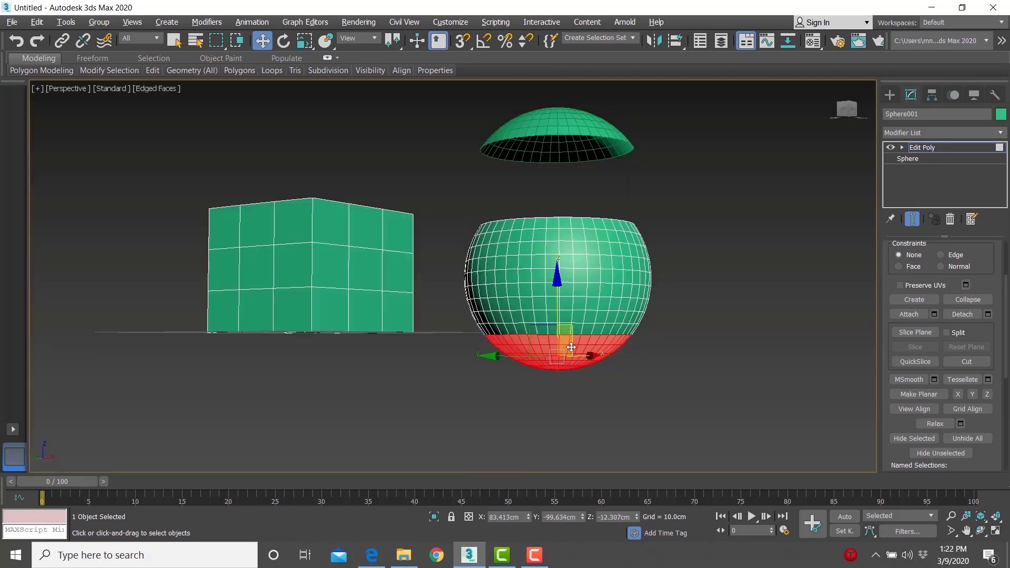
- Detach the bottom cap polygons as Object002 with Detach As Clone enabled
left_click(986, 314)
left_click(241, 209)
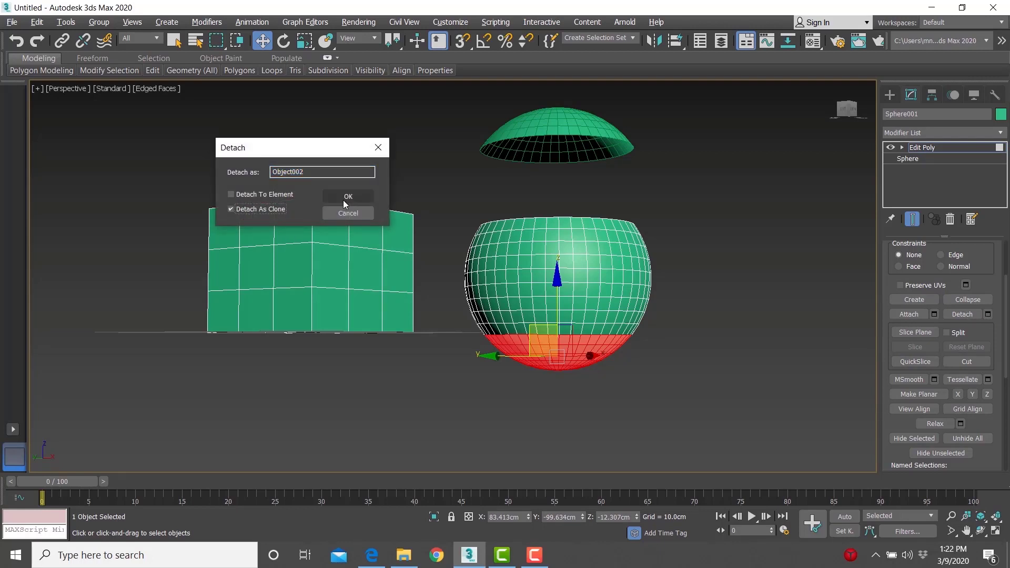
left_click(348, 196)
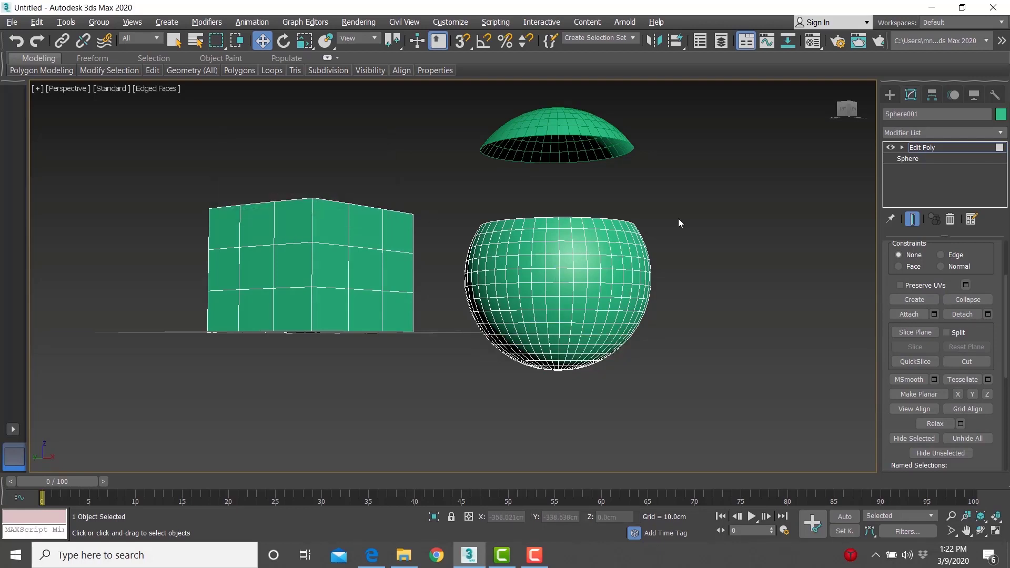
- Leave the Polygon level, move the cloned bottom cap below the sphere and inspect the pieces
left_click(923, 147)
left_click(661, 340)
left_click(559, 360)
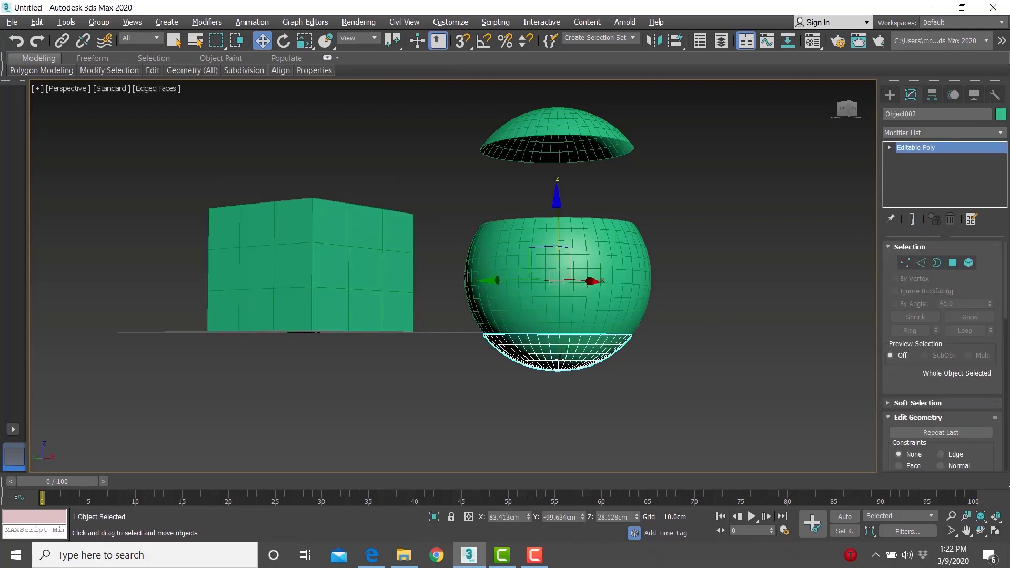
left_click_drag(556, 216, 557, 288)
middle_click_drag(577, 258, 571, 205)
middle_click_drag(571, 205, 591, 208, "alt")
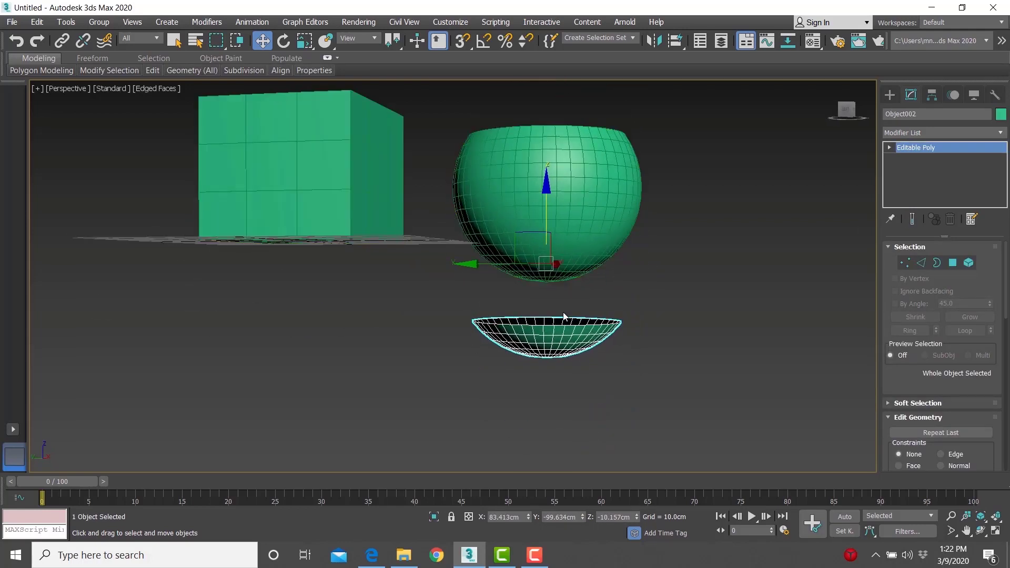
scroll(531, 314, "up", 3)
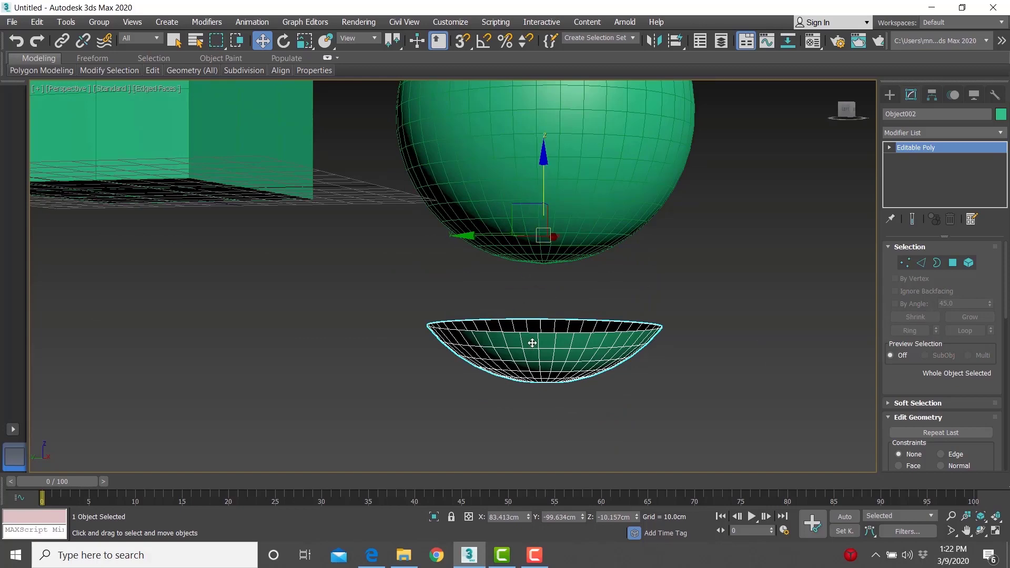
middle_click_drag(567, 268, 539, 423)
middle_click_drag(529, 206, 513, 240, "alt")
scroll(514, 240, "down", 3)
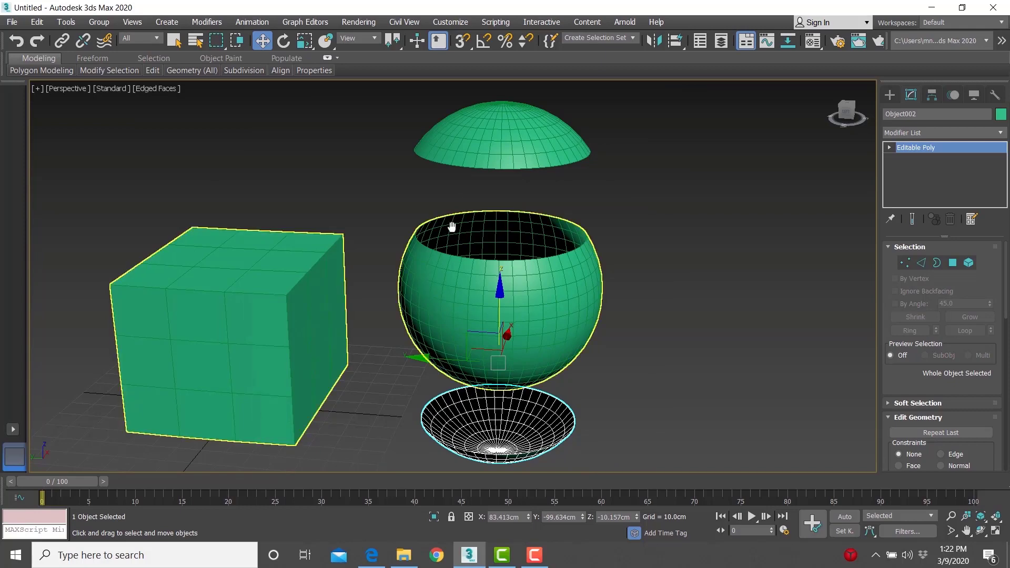
- Collapse the cloned cap's Selection, Edit Geometry and Subdivision Surface rollouts, and clear the object selection
scroll(454, 232, "down", 3)
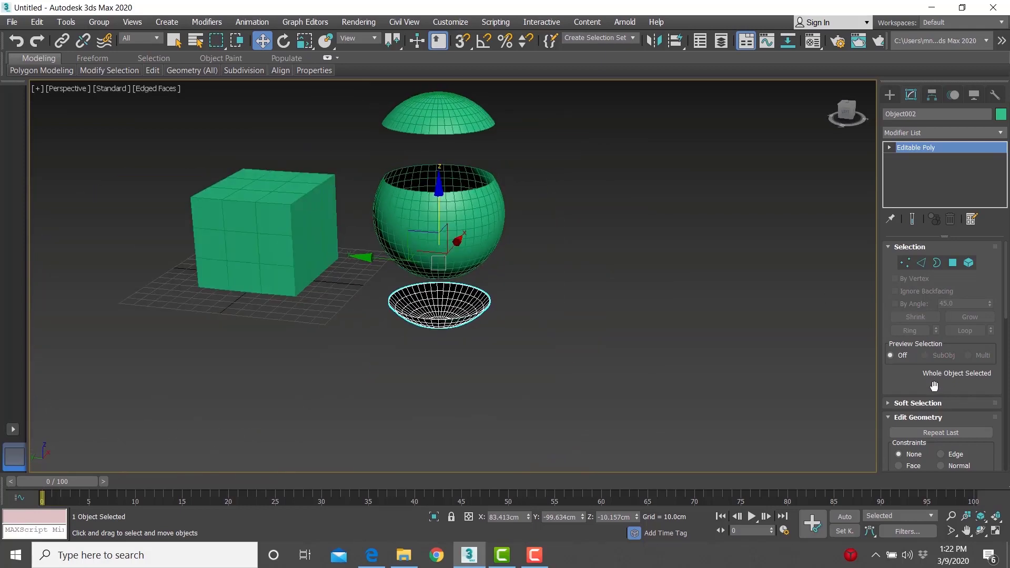
left_click_drag(906, 388, 916, 279)
left_click(908, 247)
left_click(903, 275)
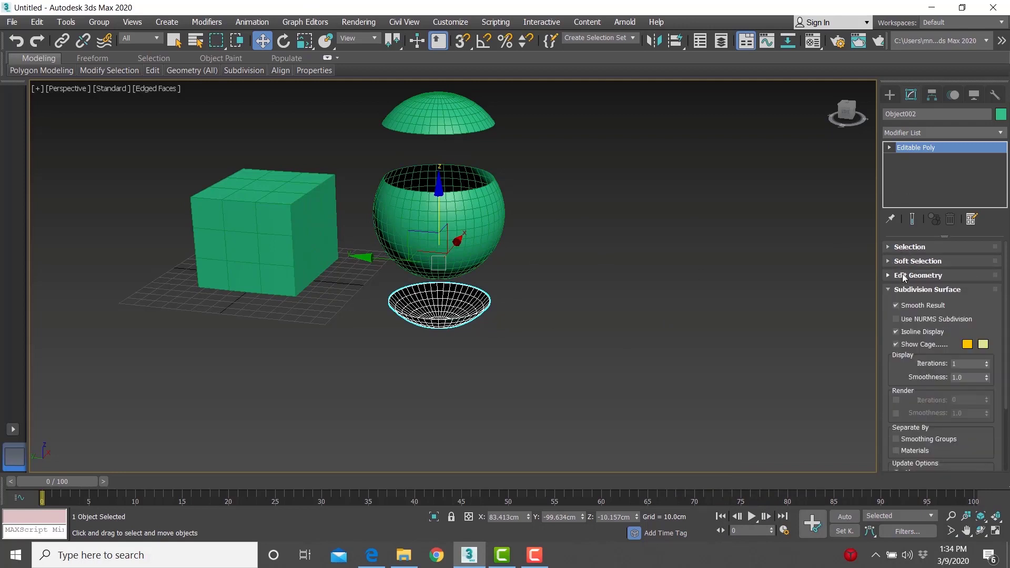
left_click(904, 291)
left_click(666, 315)
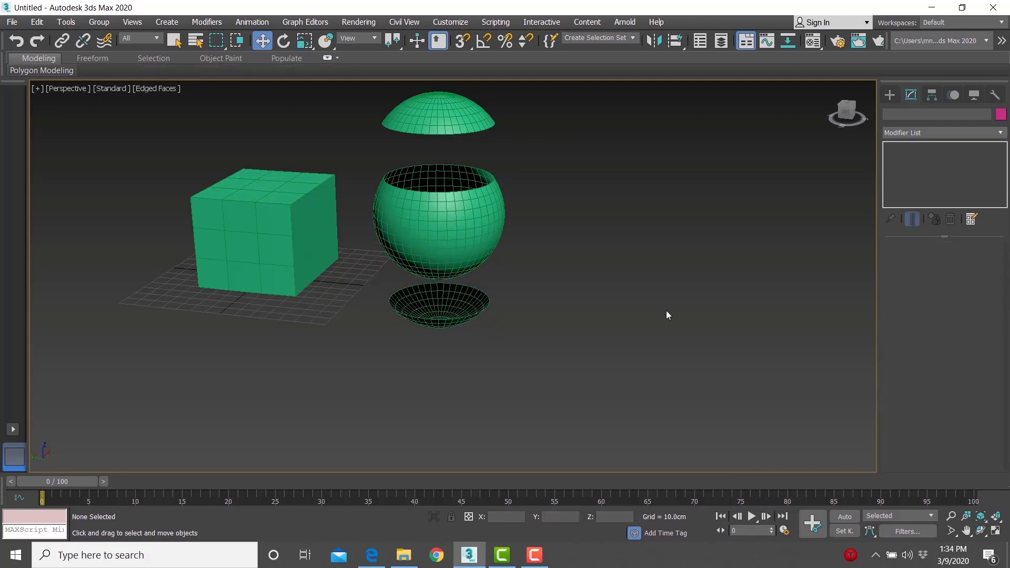
- Create a new sphere with a radius of about 44.7 cm in front of the box and frame it
left_click(890, 95)
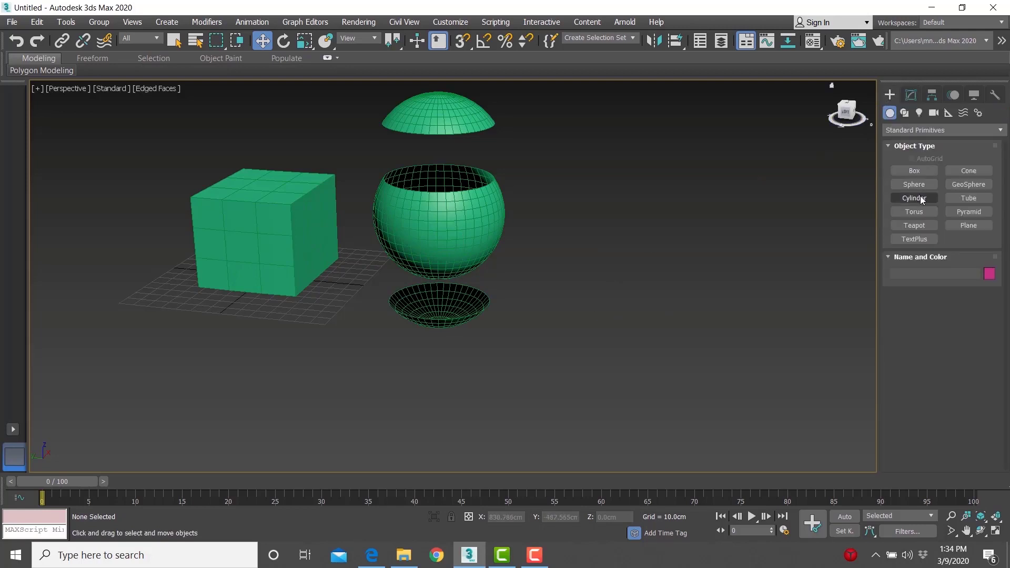
left_click(918, 185)
left_click_drag(270, 395, 271, 312)
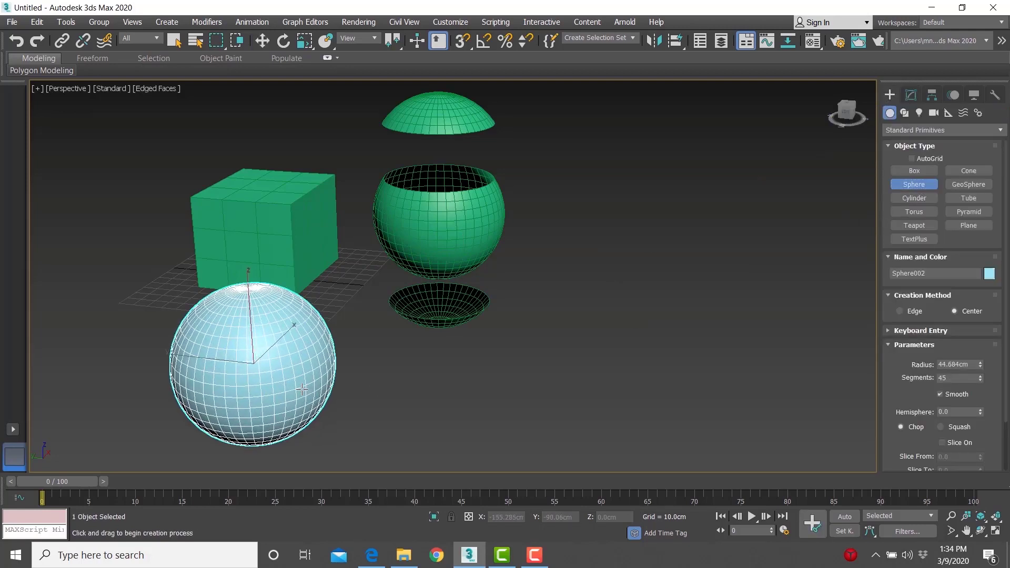
key("z")
middle_click_drag(468, 317, 453, 312, "alt")
- Delete the attached box-and-sphere object and the cloned bottom cap beside the new sphere
left_click(911, 95)
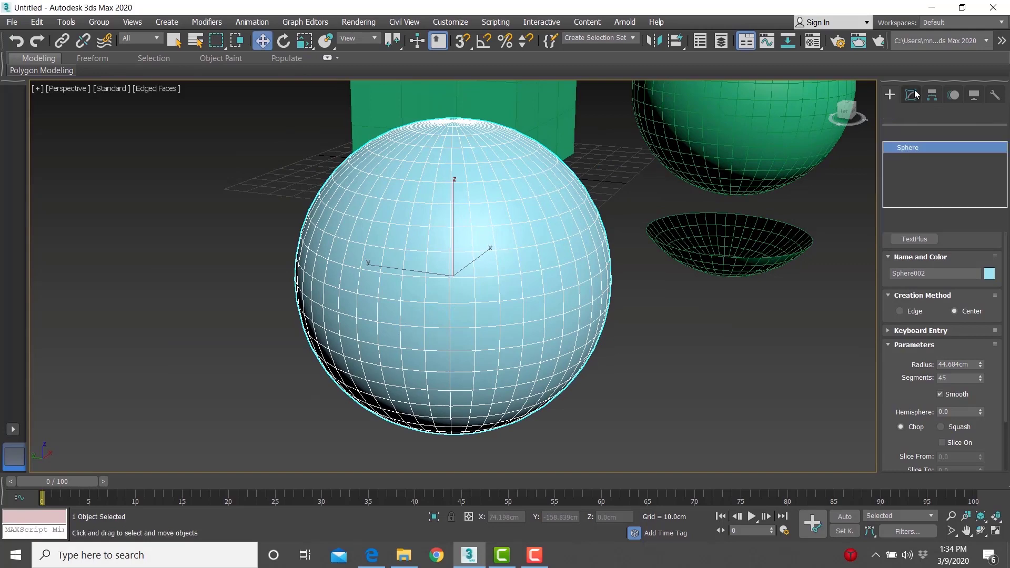
left_click(702, 147)
key("Delete")
left_click(663, 245)
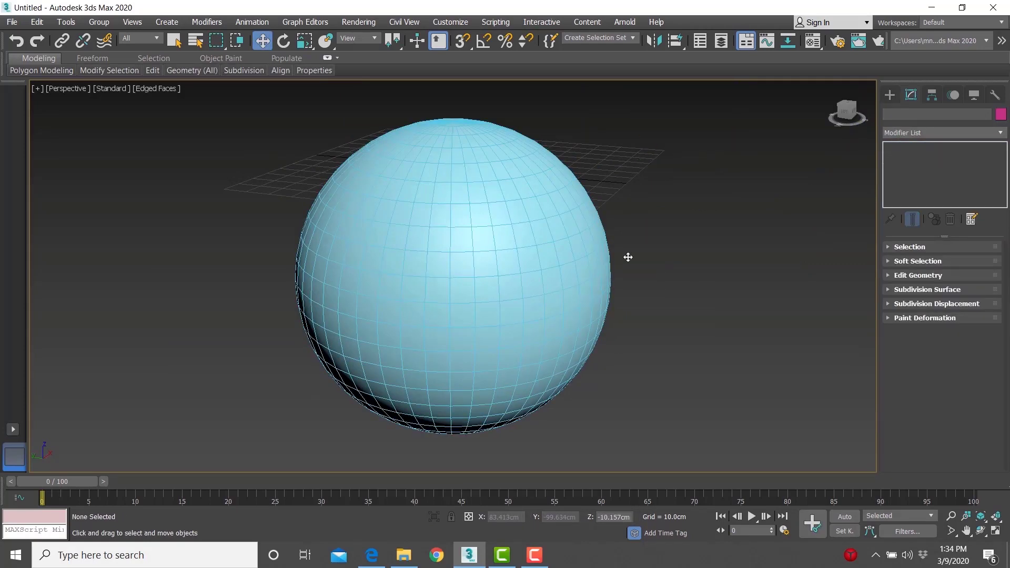
key("Delete")
- Apply an Edit Poly modifier to the new sphere
left_click(524, 256)
left_click(929, 133)
key("e")
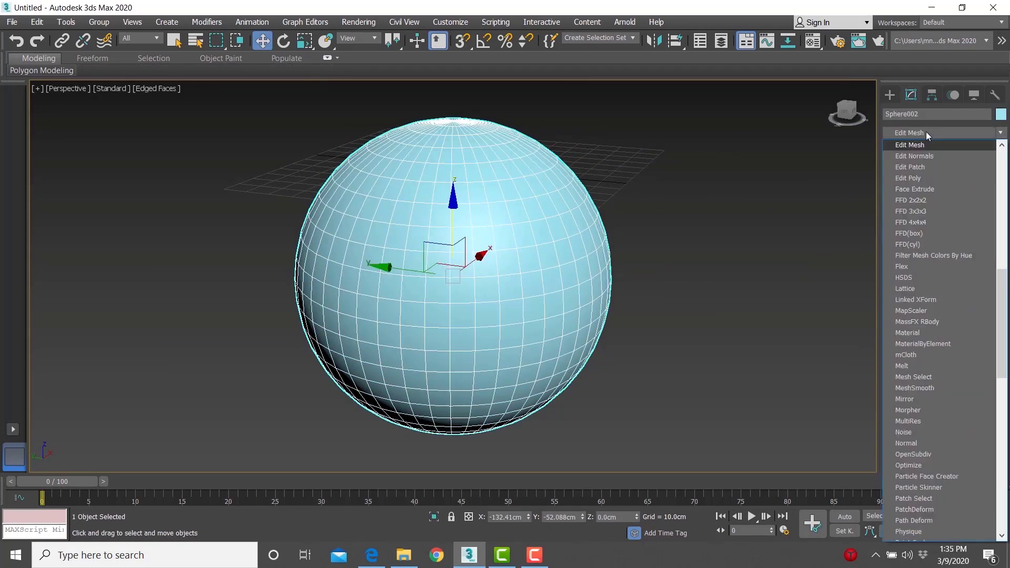
left_click(922, 179)
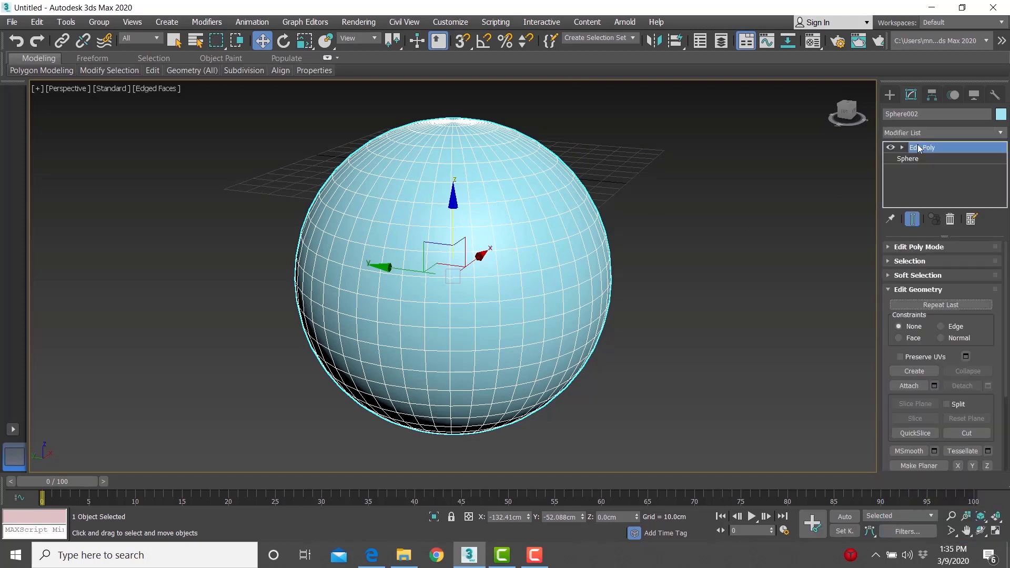
- Collapse the sphere's Edit Geometry rollout, expand Paint Deformation and activate the Push/Pull brush
key("1")
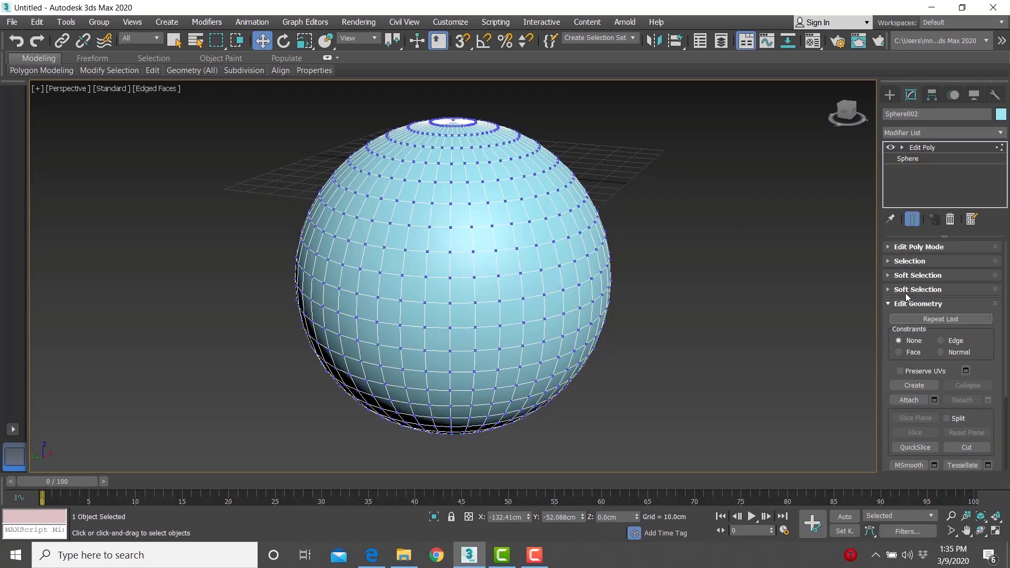
key("1")
left_click(912, 290)
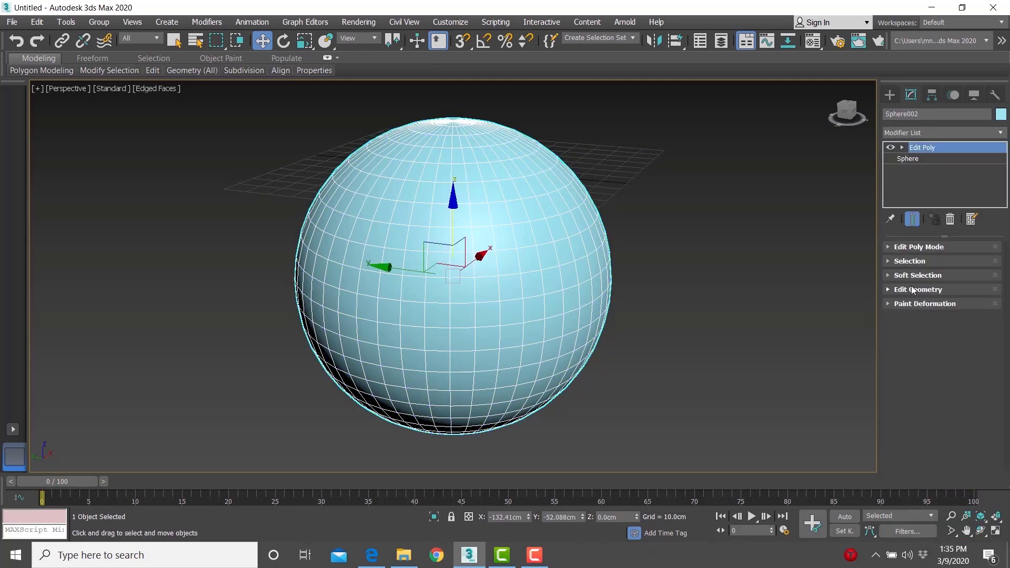
left_click(908, 304)
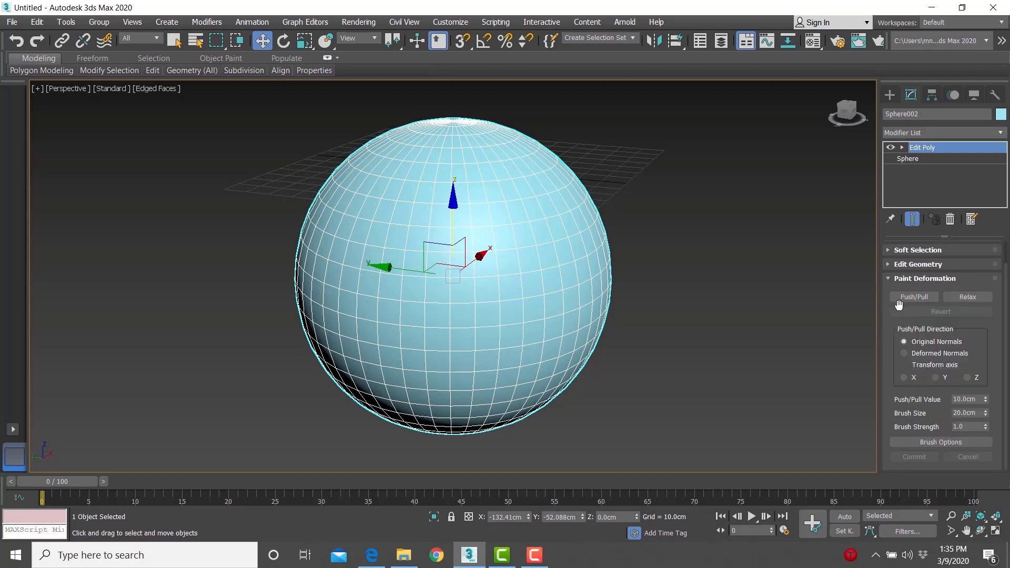
scroll(531, 287, "down", 4)
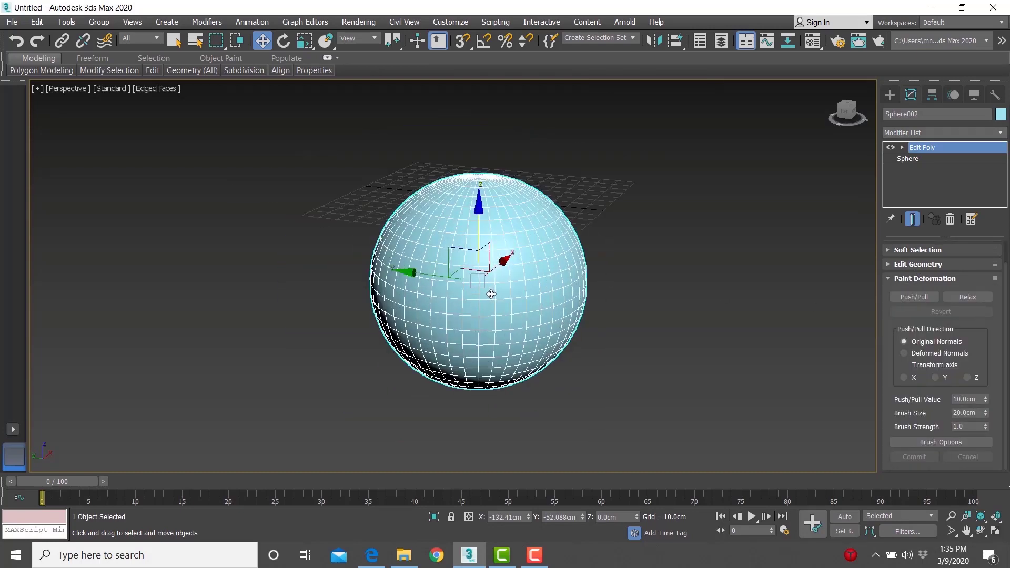
key("z")
mouse_move(487, 293)
middle_mouse_down("alt")
mouse_move(440, 292)
mouse_move(479, 321)
mouse_move(480, 294)
middle_mouse_up("alt")
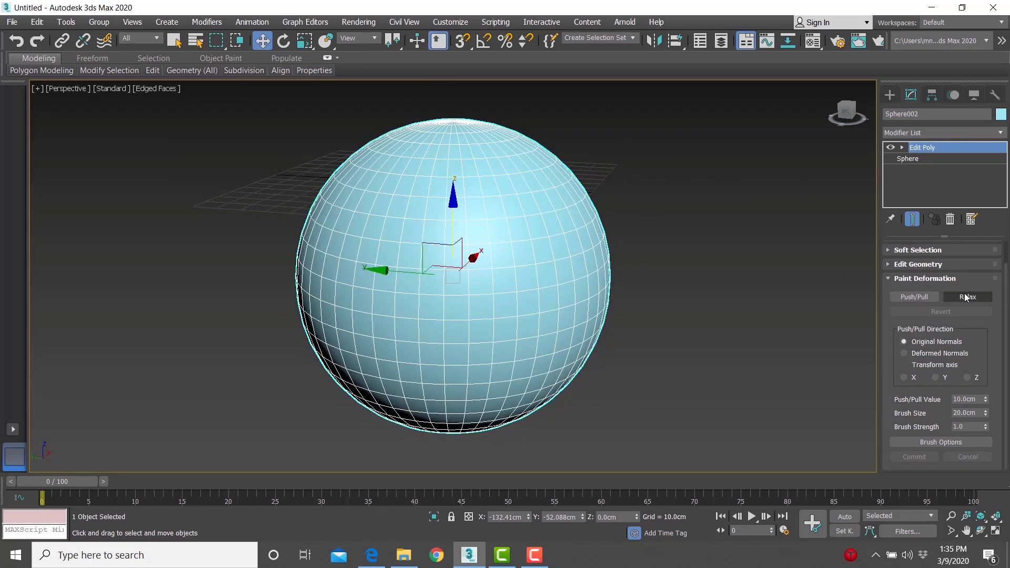
left_click(909, 296)
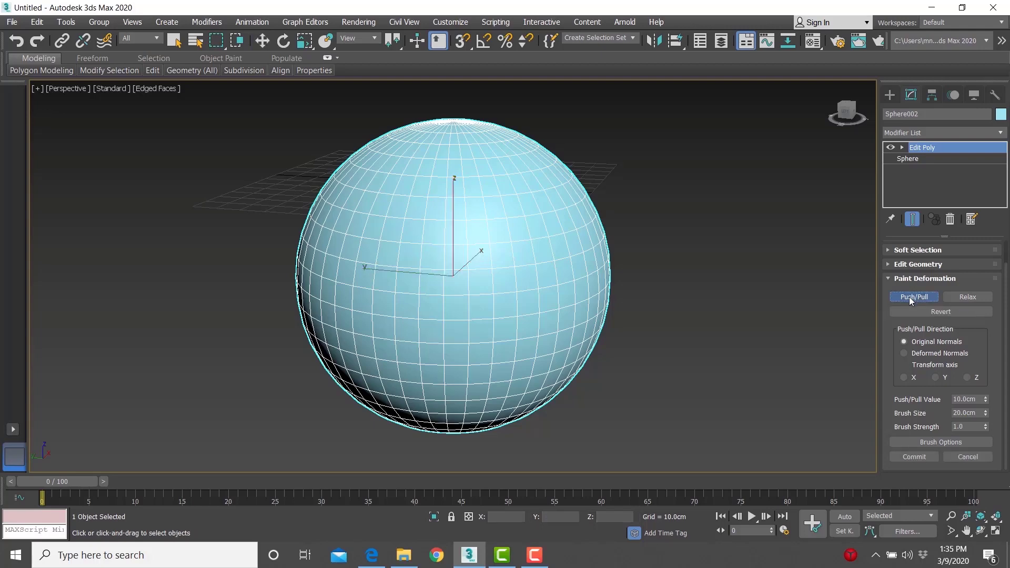
- Change the sphere's object colour to pink from the 3ds Max palette
mouse_move(684, 310)
middle_mouse_down()
mouse_move(673, 294)
mouse_move(691, 299)
middle_mouse_up()
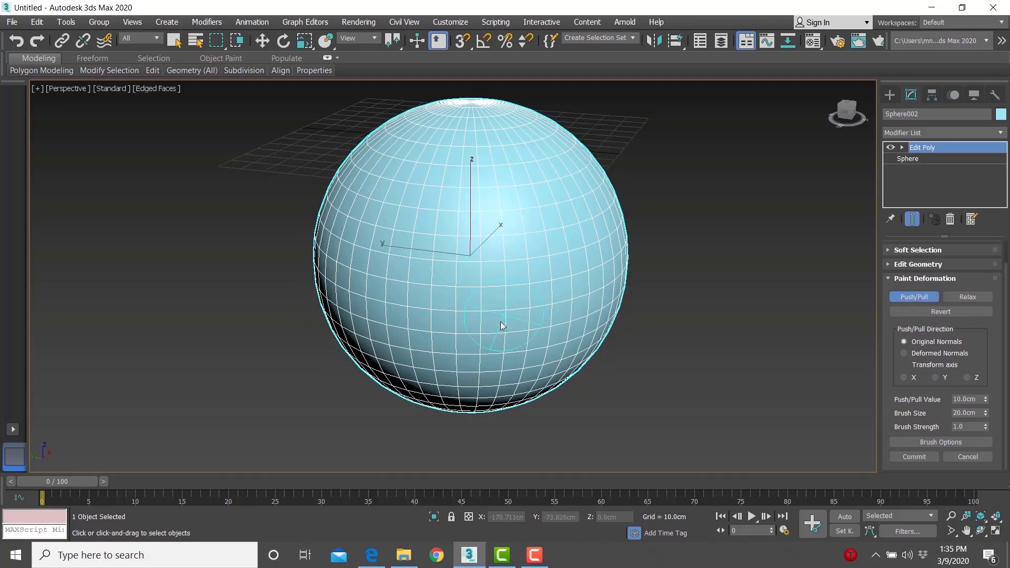
middle_click_drag(554, 329, 526, 339, "alt")
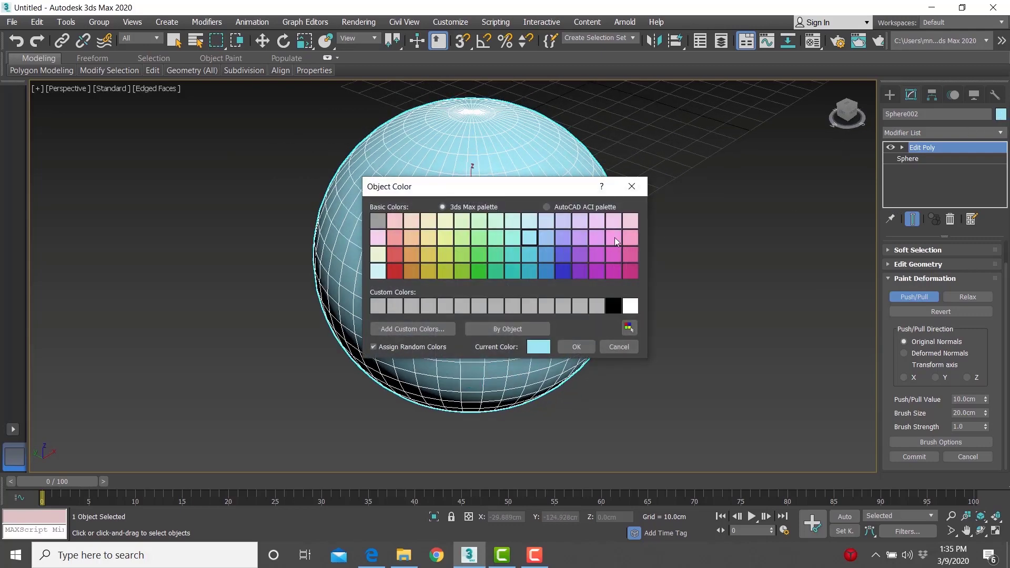
left_click(614, 238)
left_click(584, 346)
middle_click_drag(517, 280, 551, 261, "alt")
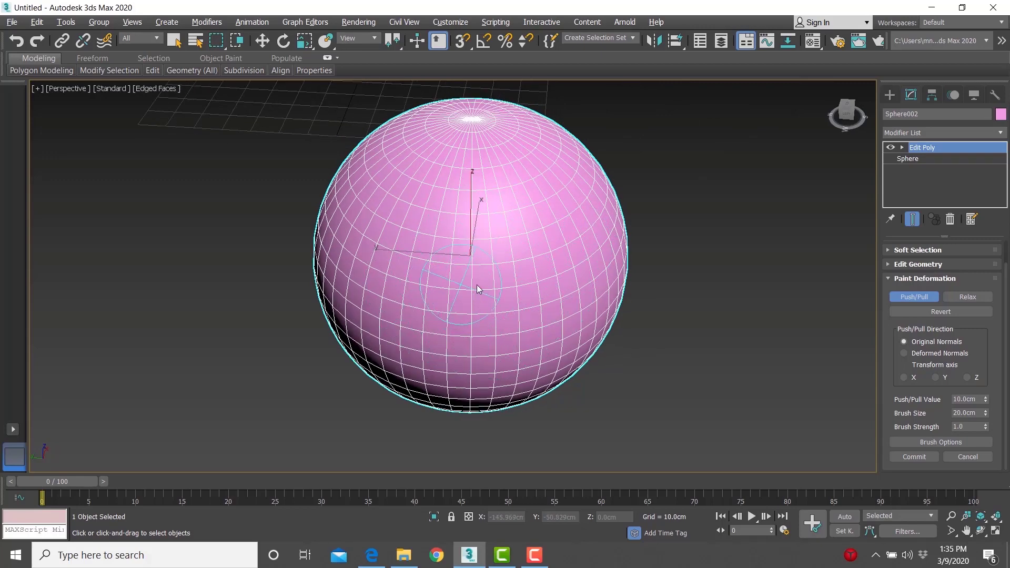
middle_click_drag(477, 285, 462, 280, "alt")
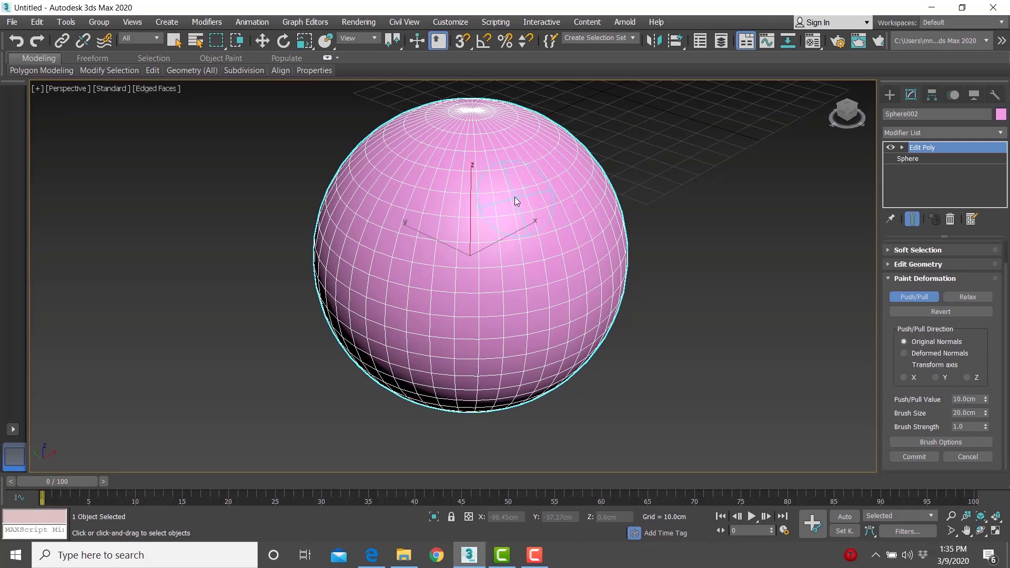
- Try vertical Push/Pull strokes down the front of the sphere, and undo them
left_click_drag(512, 194, 545, 347)
left_click_drag(438, 193, 455, 368)
mouse_move(555, 299)
middle_mouse_down("alt")
mouse_move(625, 293)
mouse_move(527, 290)
middle_mouse_up("alt")
left_click_drag(505, 185, 518, 230)
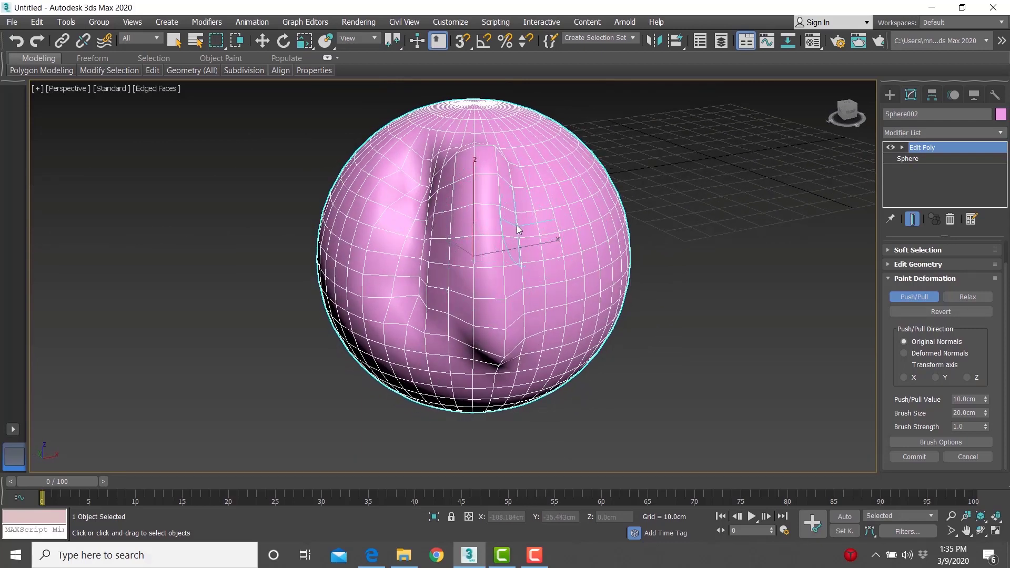
key("ctrl+z")
key("ctrl+z")
- Push in two eye sockets side by side on the sphere's upper front with the Push/Pull brush
middle_click_drag(579, 292, 613, 275, "alt")
mouse_move(418, 188)
left_mouse_down()
mouse_move(444, 203)
mouse_move(424, 201)
left_mouse_up()
middle_click_drag(584, 227, 560, 225, "alt")
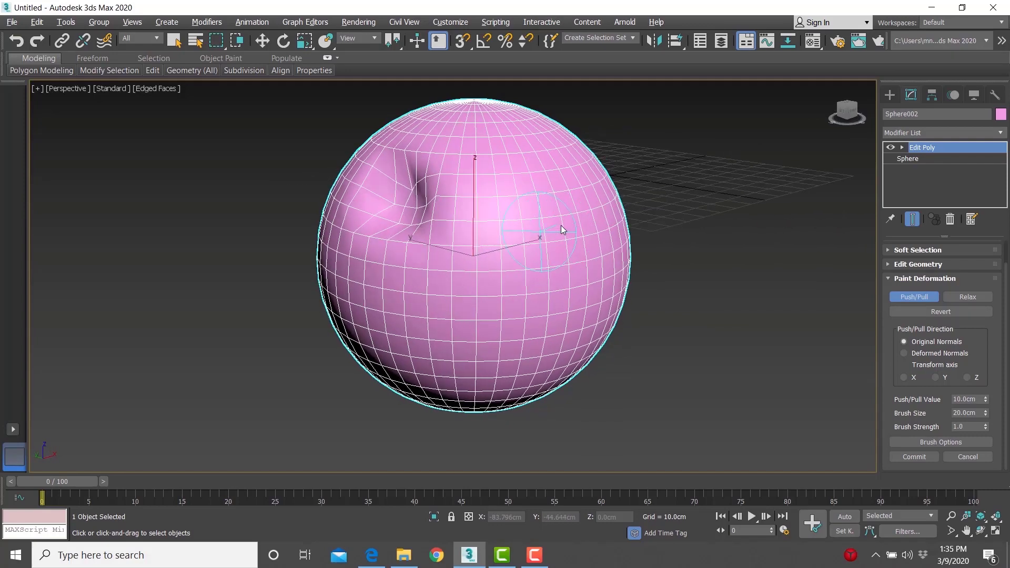
left_click_drag(561, 203, 552, 211)
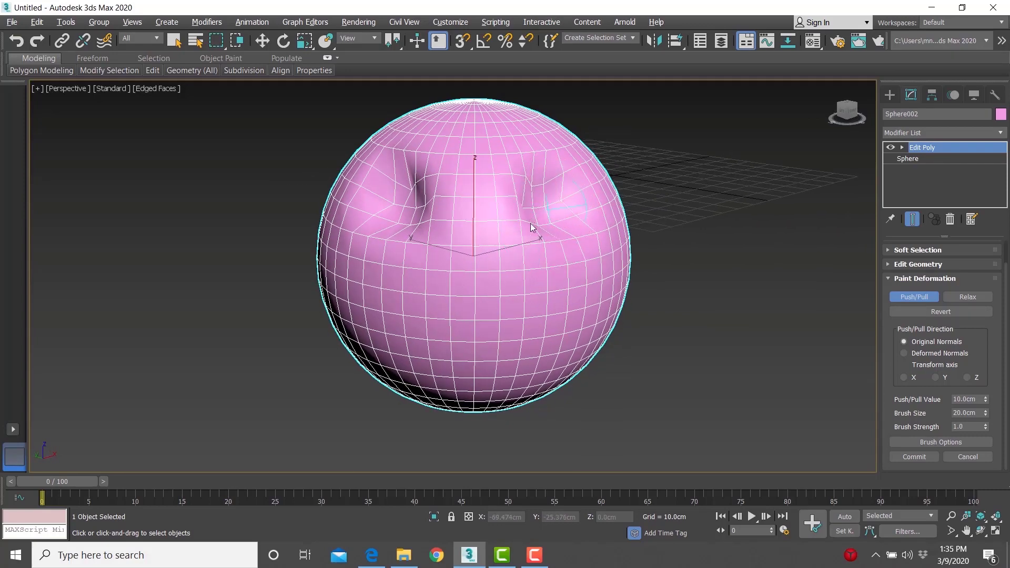
- Paint a raised nose between the eye sockets and a horizontal mouth below it with the Push/Pull brush
mouse_move(482, 210)
left_mouse_down()
mouse_move(487, 260)
mouse_move(463, 311)
mouse_move(488, 299)
mouse_move(476, 303)
left_mouse_up()
mouse_move(494, 276)
middle_mouse_down("alt")
mouse_move(533, 284)
mouse_move(513, 284)
mouse_move(501, 316)
middle_mouse_up("alt")
mouse_move(405, 341)
left_mouse_down()
mouse_move(469, 350)
mouse_move(596, 332)
mouse_move(437, 339)
left_mouse_up()
mouse_move(589, 344)
middle_mouse_down("alt")
mouse_move(645, 355)
mouse_move(564, 356)
mouse_move(552, 380)
mouse_move(632, 337)
middle_mouse_up("alt")
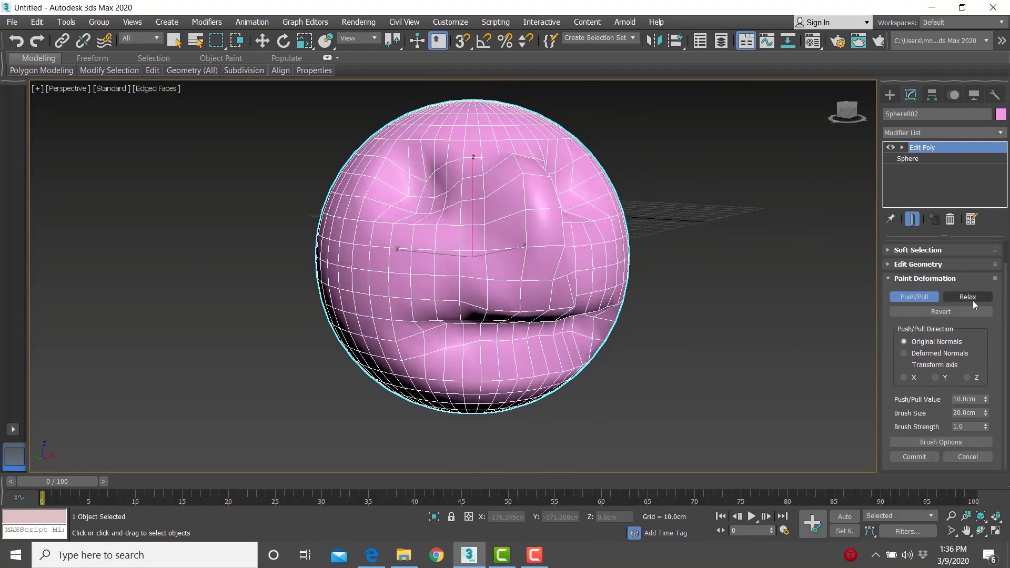
- Smooth the sculpted nose and face with the Relax brush
left_click(968, 297)
middle_click_drag(573, 264, 503, 339, "alt")
mouse_move(442, 213)
left_mouse_down()
mouse_move(421, 278)
mouse_move(442, 331)
left_mouse_up()
middle_click_drag(447, 343, 498, 292, "alt")
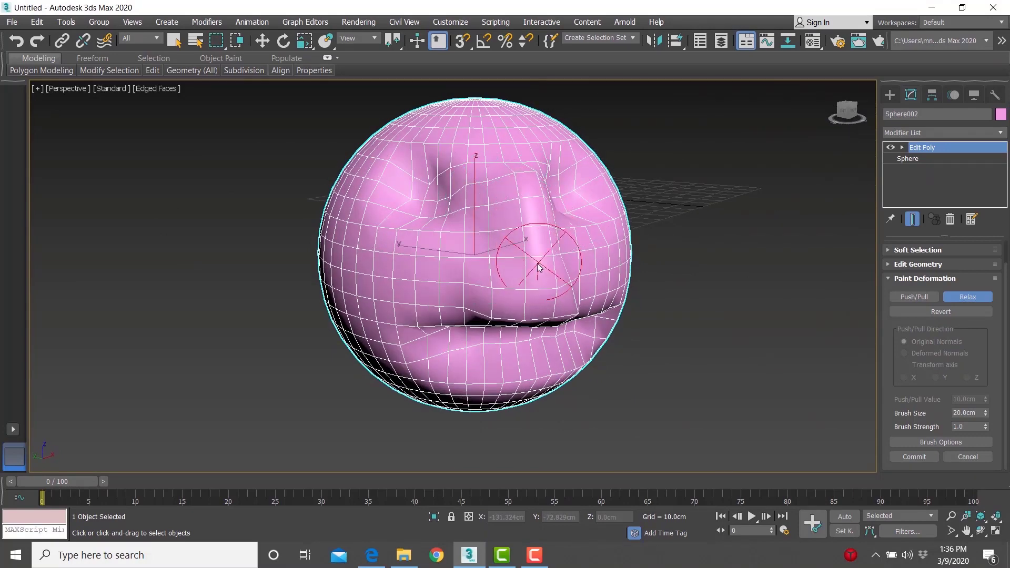
mouse_move(538, 263)
middle_mouse_down("alt")
mouse_move(475, 253)
mouse_move(491, 266)
mouse_move(484, 225)
mouse_move(492, 253)
middle_mouse_up("alt")
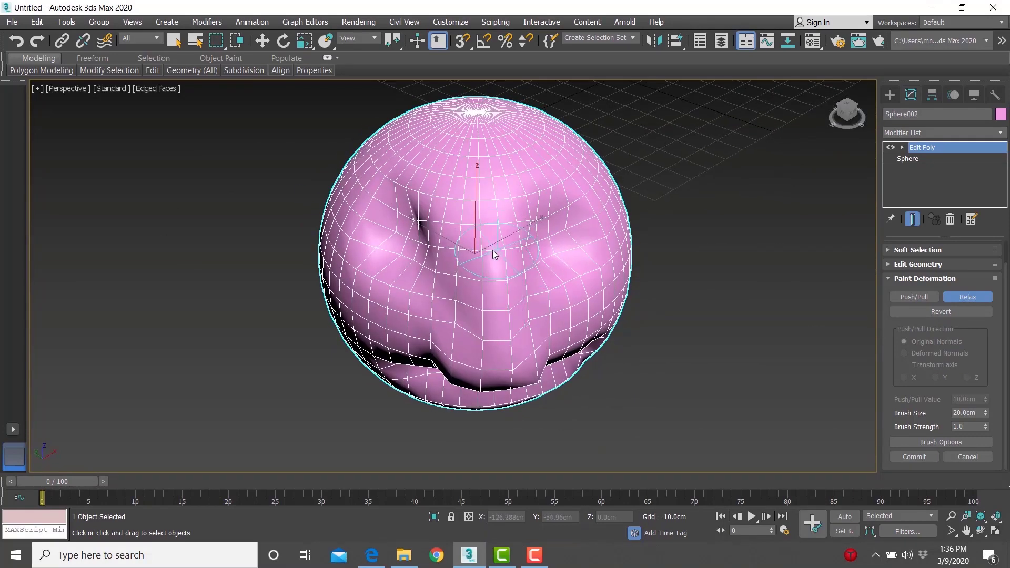
mouse_move(554, 318)
middle_mouse_down("alt")
mouse_move(591, 266)
mouse_move(553, 261)
mouse_move(430, 309)
middle_mouse_up("alt")
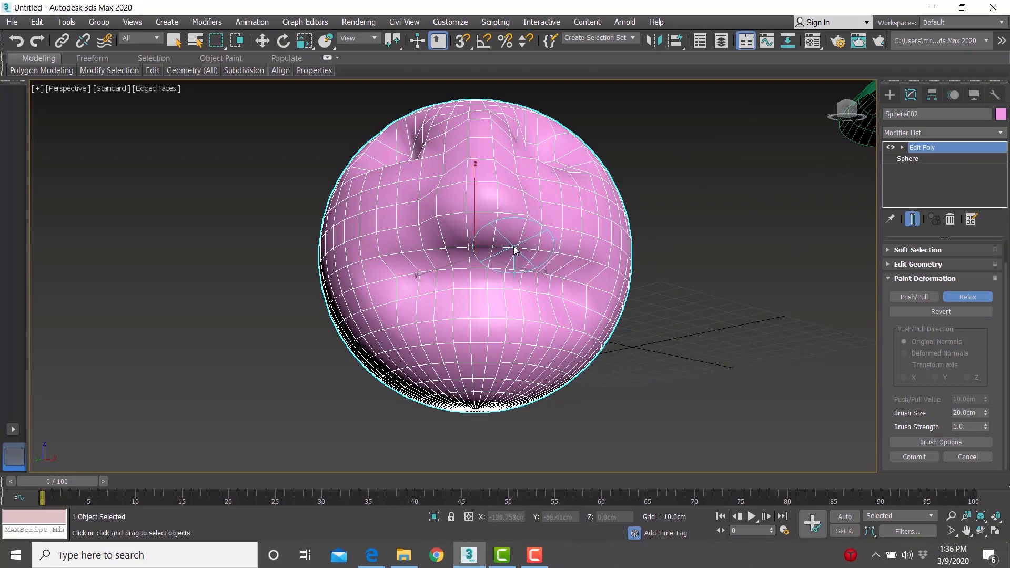
- Set the brush strength to 0.2 and relax the nose and mouth area more gently
left_click(984, 425)
middle_click_drag(412, 317, 466, 200, "alt")
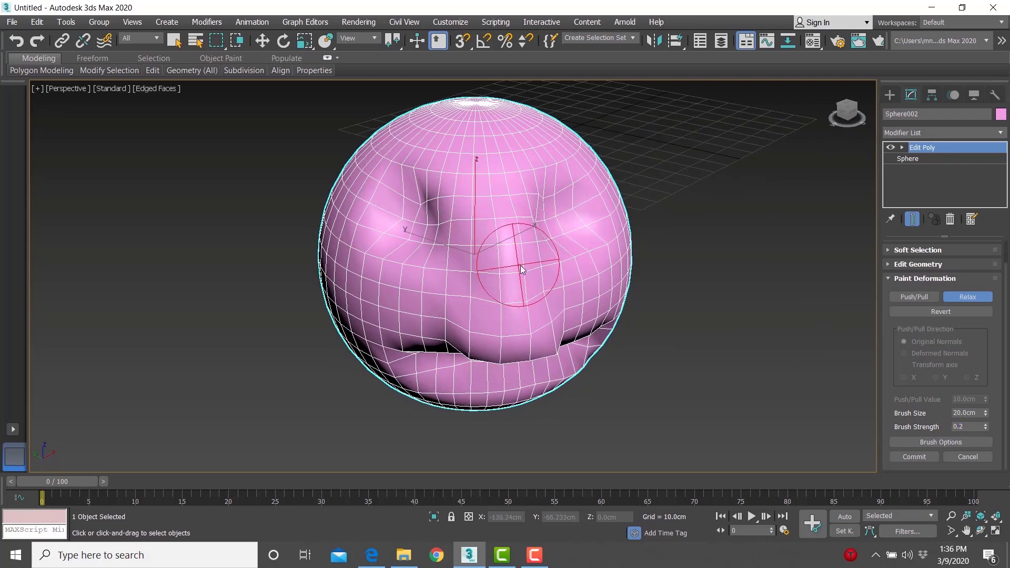
mouse_move(520, 266)
left_mouse_down()
mouse_move(492, 339)
mouse_move(546, 351)
left_mouse_up()
middle_click_drag(545, 350, 508, 282, "alt")
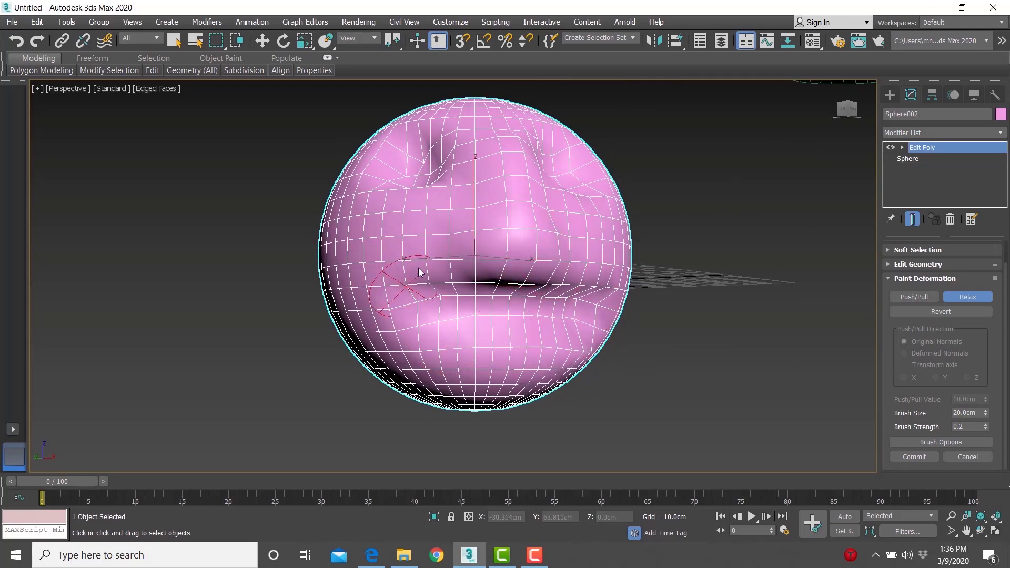
mouse_move(412, 165)
middle_mouse_down("alt")
mouse_move(532, 235)
mouse_move(506, 197)
mouse_move(459, 230)
mouse_move(485, 241)
mouse_move(440, 201)
mouse_move(573, 233)
mouse_move(565, 251)
mouse_move(372, 270)
mouse_move(570, 264)
mouse_move(563, 295)
middle_mouse_up("alt")
- Switch back to Push/Pull with a brush strength of 1.0 and pull two pointed ears out of the head's top
left_click(929, 300)
mouse_move(758, 305)
middle_mouse_down("alt")
mouse_move(737, 288)
mouse_move(681, 290)
middle_mouse_up("alt")
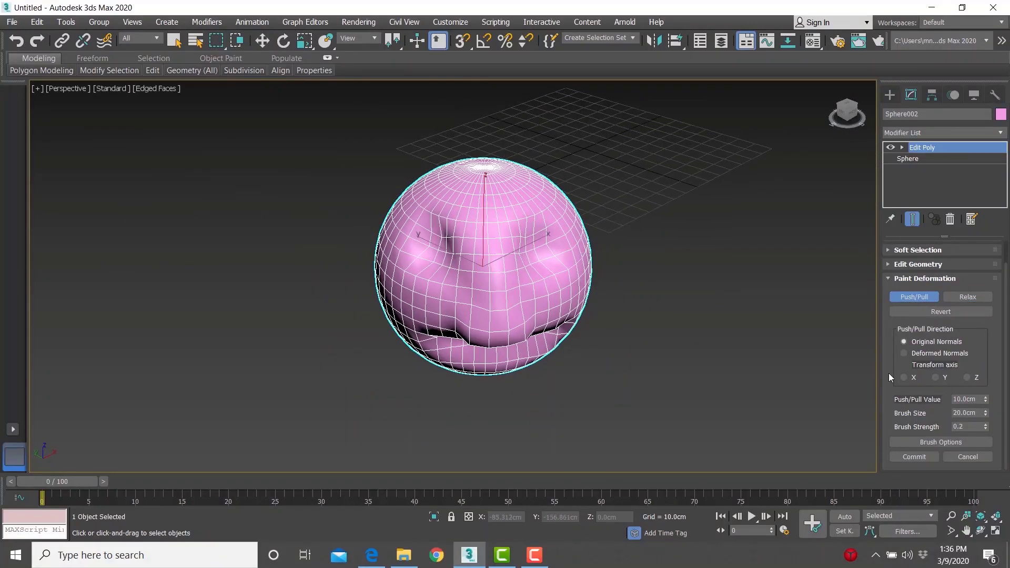
left_click(974, 429)
type("1")
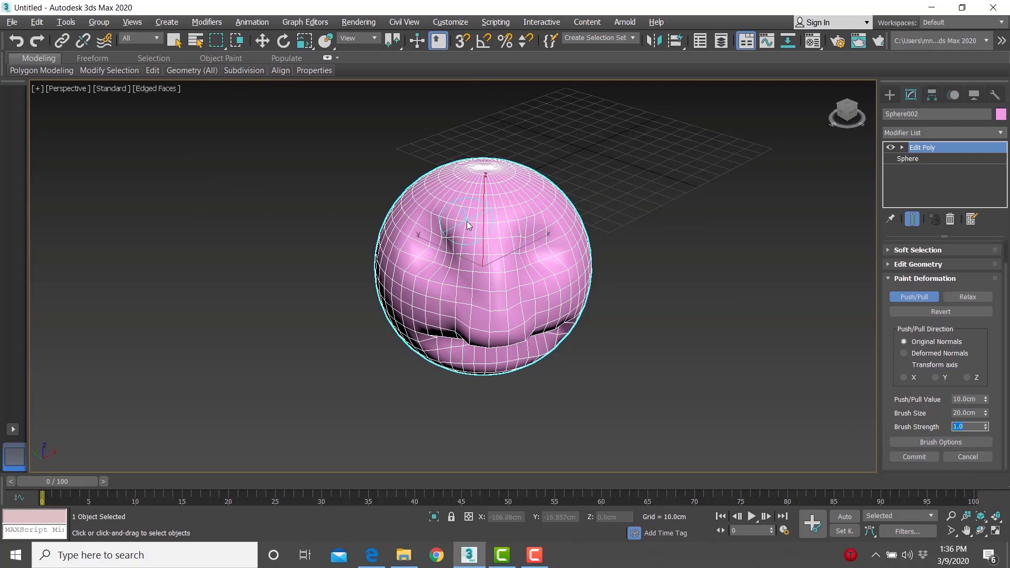
middle_click_drag(466, 221, 442, 211, "alt")
mouse_move(428, 206)
left_mouse_down()
mouse_move(435, 220)
mouse_move(420, 196)
left_mouse_up()
left_click_drag(535, 213, 543, 211)
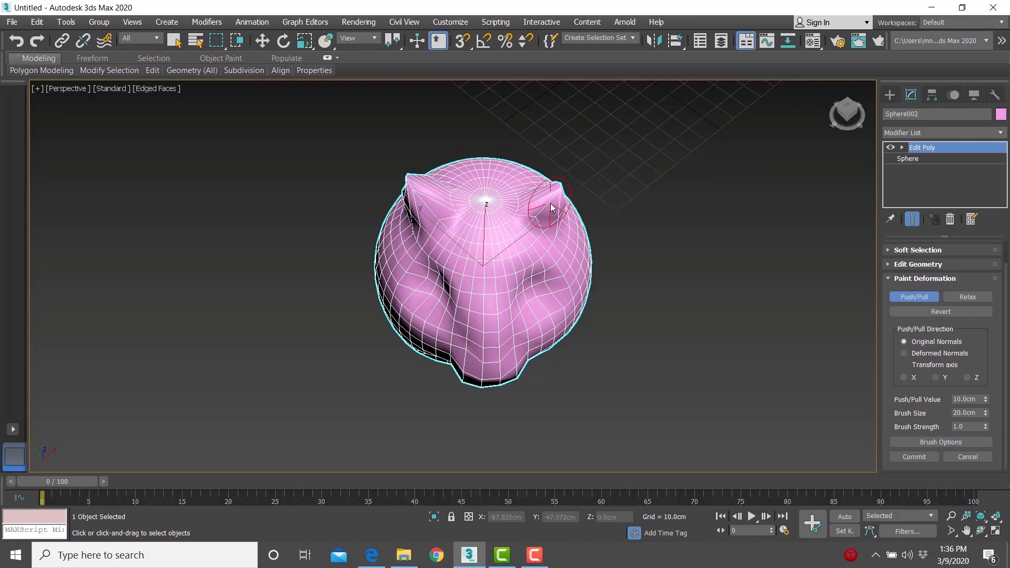
- Enter Vertex level, expand the Edit Poly sub-object list and try region-selecting the tip of the right ear
middle_click_drag(583, 207, 644, 162, "alt")
middle_click_drag(528, 177, 535, 224)
scroll(536, 223, "up", 2)
middle_click_drag(627, 245, 617, 231)
key("1")
left_click(902, 148)
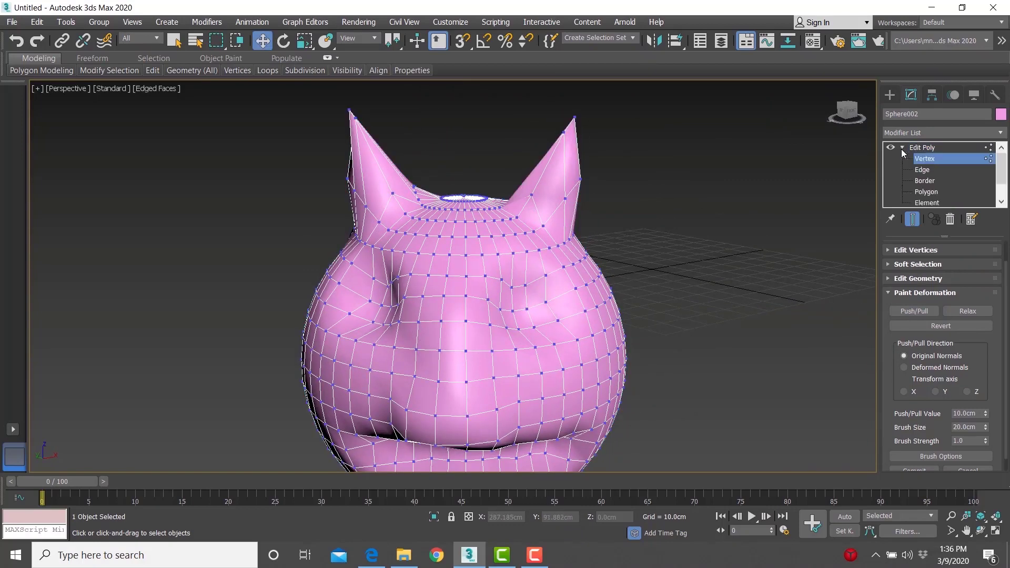
left_click_drag(622, 98, 558, 177)
scroll(687, 251, "down", 3)
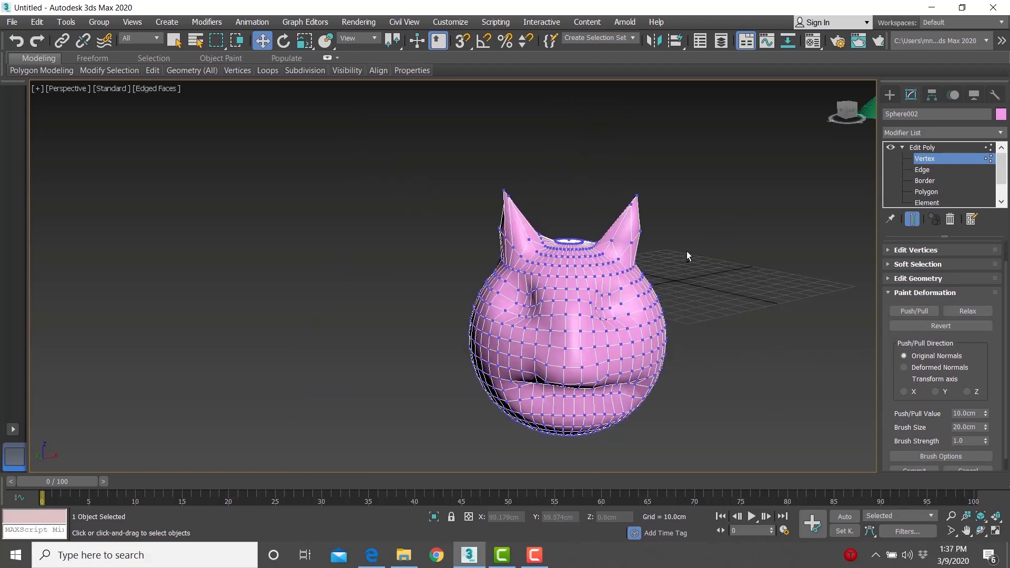
middle_click_drag(686, 251, 684, 305, "alt")
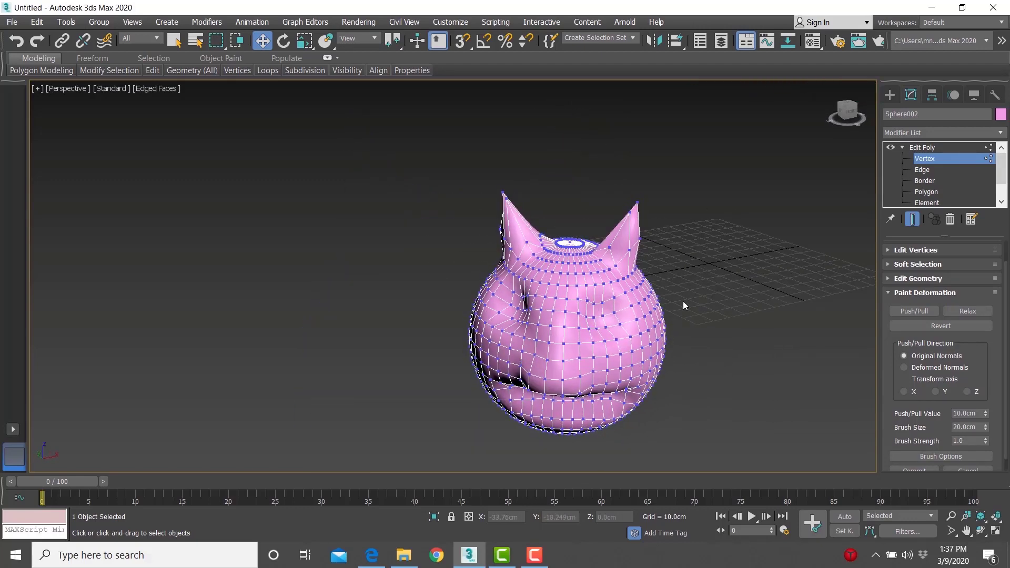
- Leave Vertex level, switch to Polygon level and try region-selecting polygons on the right side of the face
left_click(928, 148)
left_click(667, 242)
left_click(607, 311)
middle_click_drag(606, 310, 595, 308, "alt")
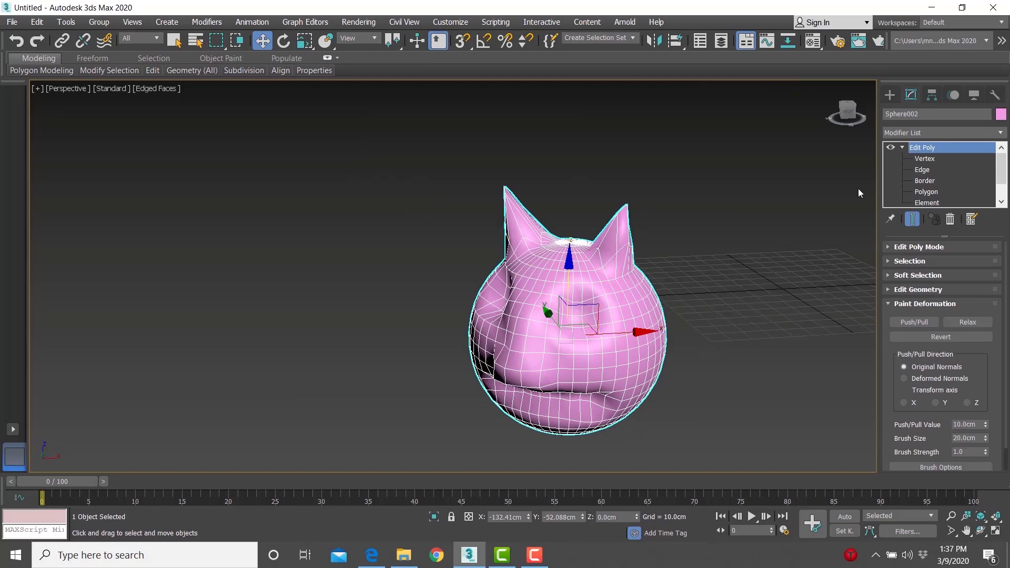
left_click(927, 191)
left_click_drag(668, 272, 542, 410)
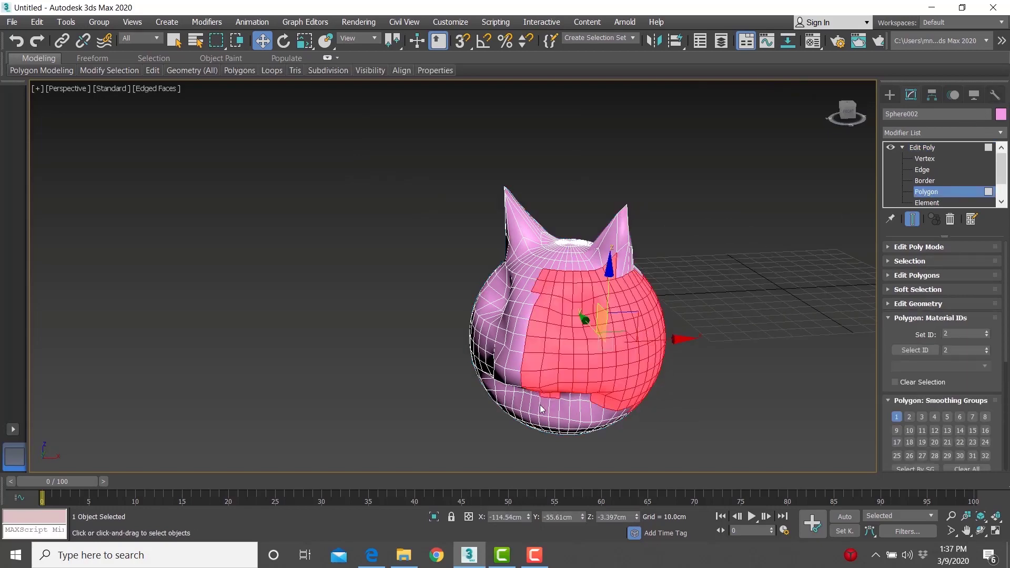
left_click_drag(608, 231, 609, 231)
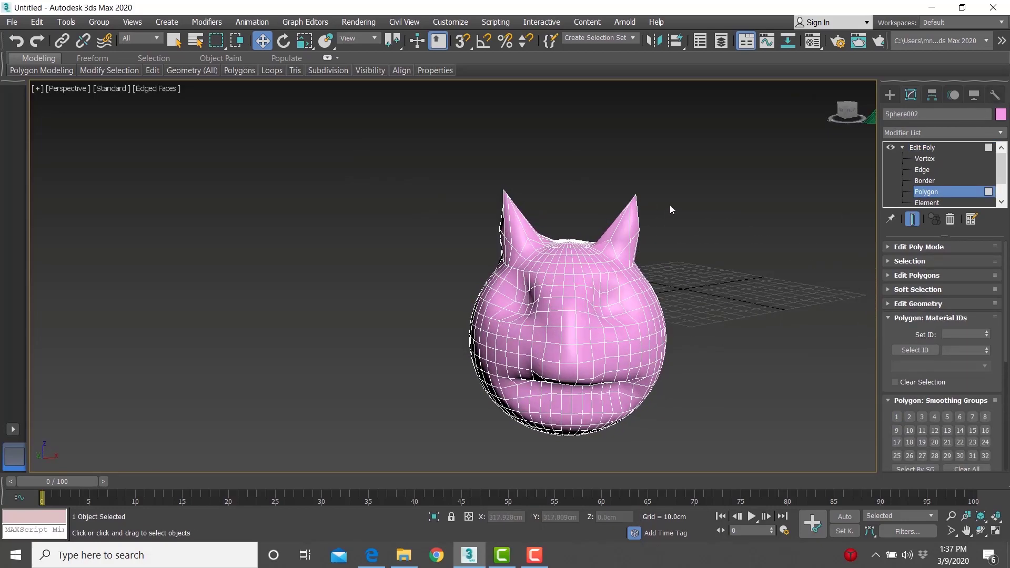
left_click_drag(670, 204, 595, 285)
- Switch to Vertex level, region-select the right ear's vertices and try to move them
left_click(925, 158)
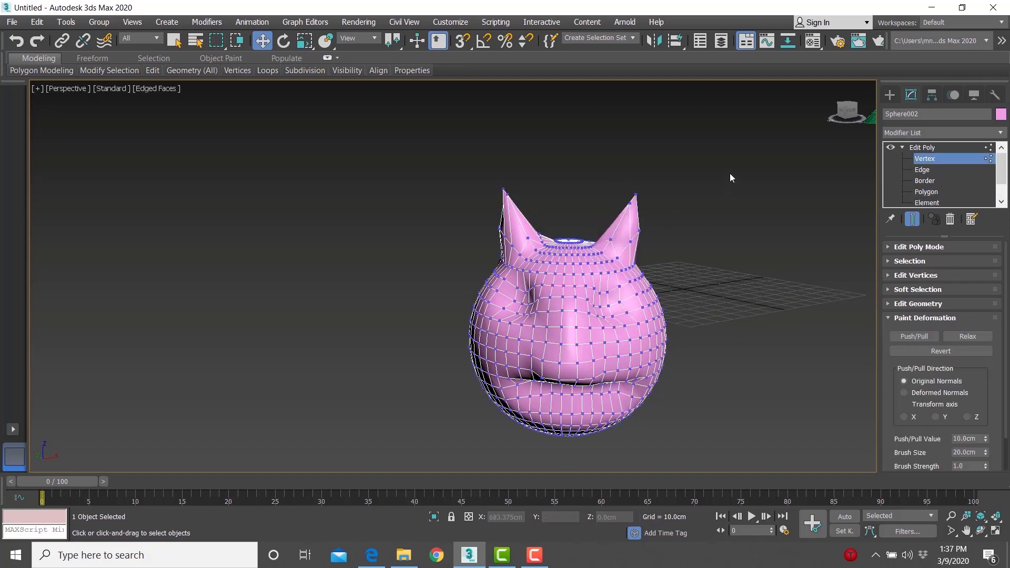
left_click_drag(730, 173, 576, 266)
left_click_drag(685, 183, 605, 248)
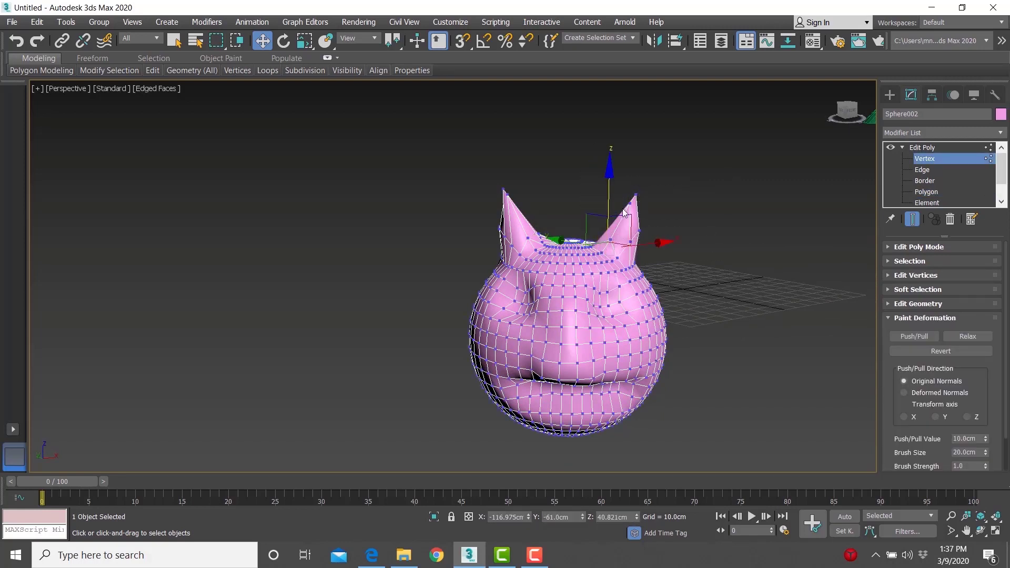
middle_click_drag(621, 231, 645, 208, "alt")
left_click_drag(661, 191, 610, 252)
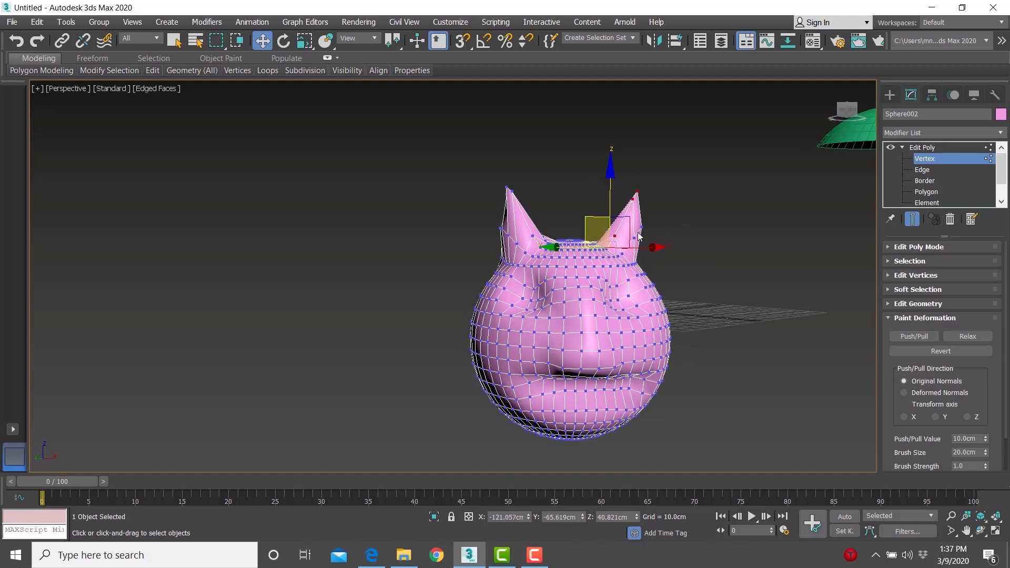
left_click(625, 215)
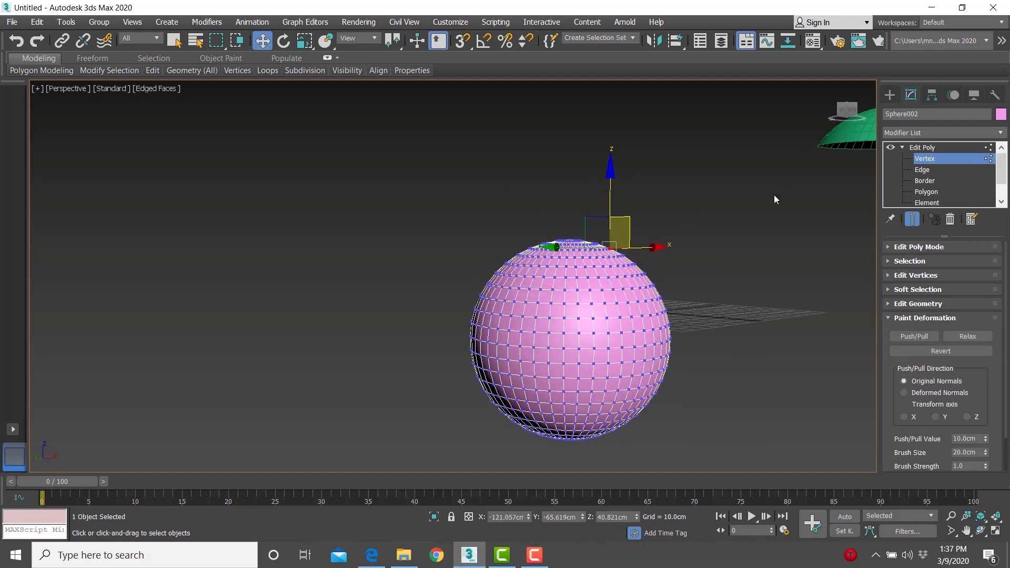
- Return to the Edit Poly object level, delete the sphere and select the remaining green cap
left_click(923, 147)
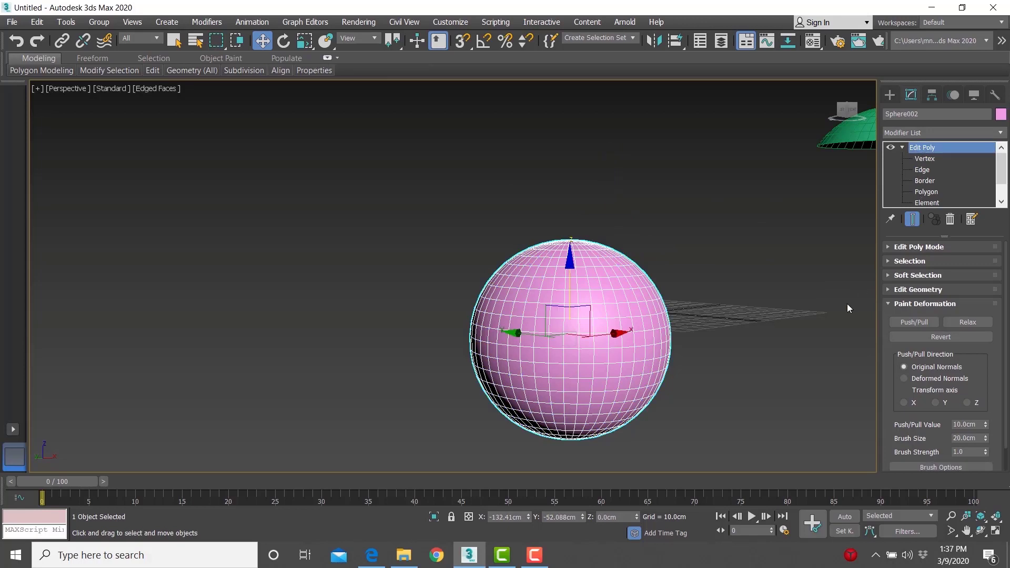
key("Delete")
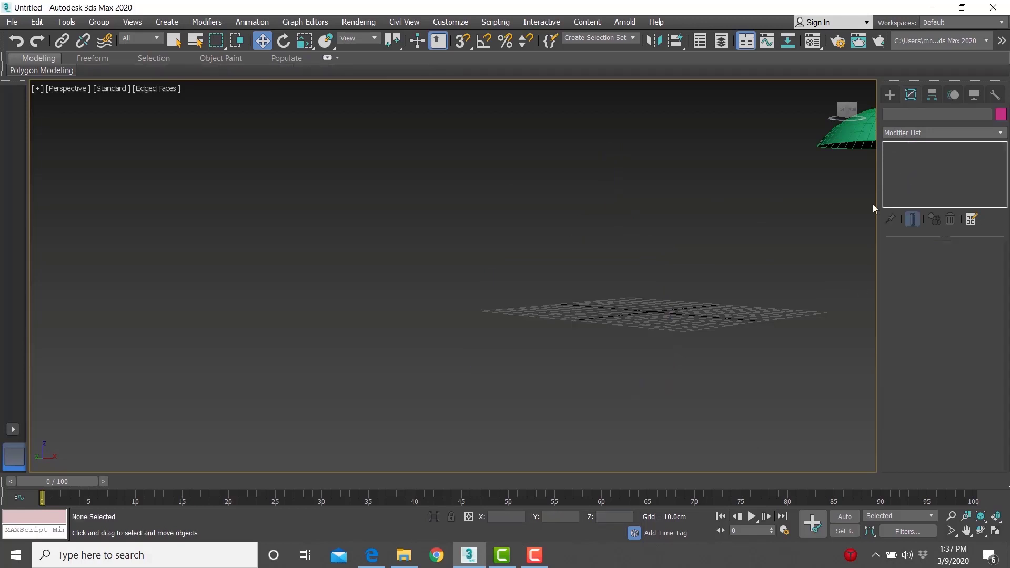
middle_click_drag(767, 200, 588, 245)
scroll(579, 236, "down", 3)
left_click(680, 198)
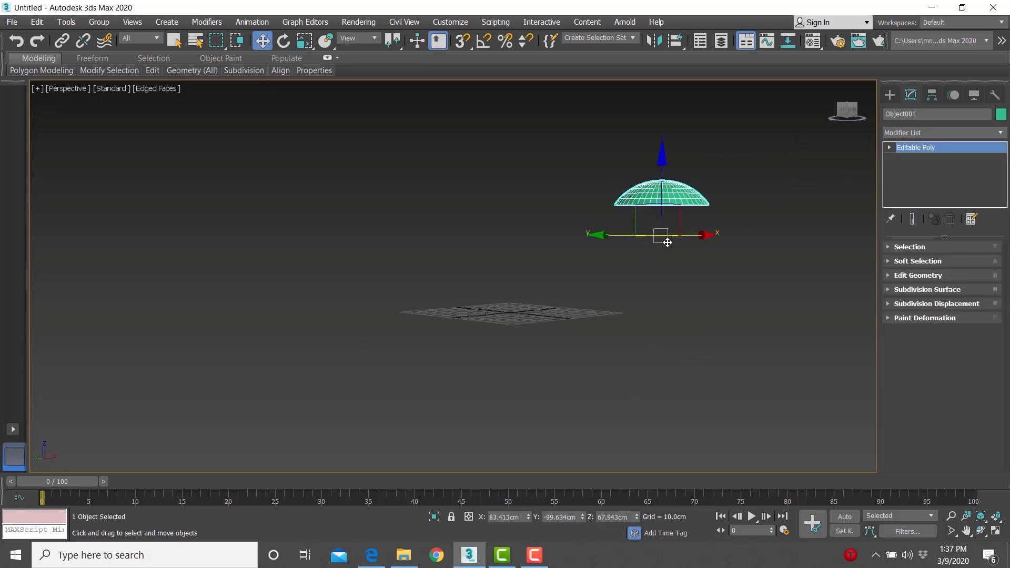
- Delete the dome-shaped object from the scene
key("Delete")
scroll(621, 267, "up", 5)
scroll(610, 268, "down", 1)
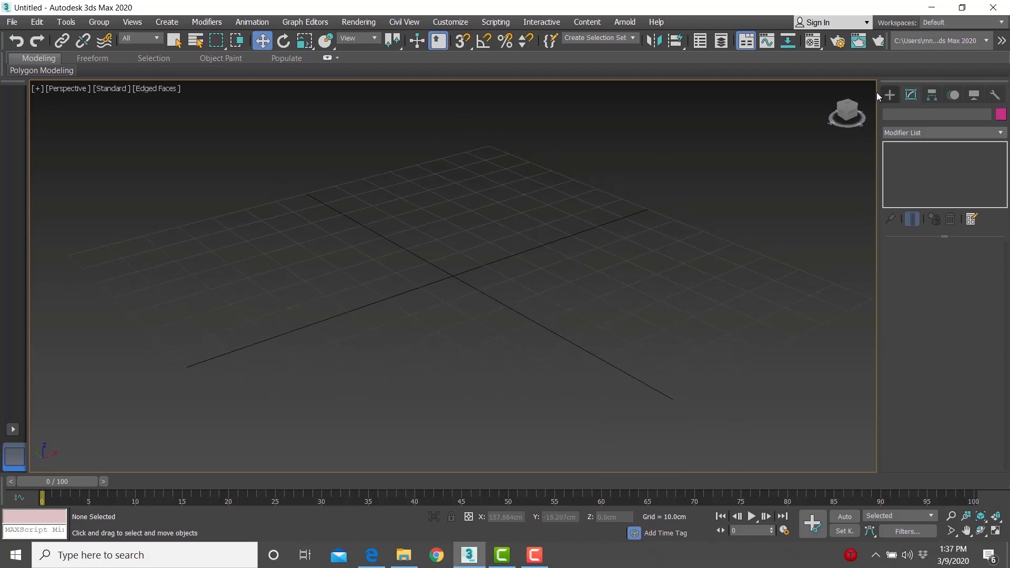
- Create a box about 54.6 cm long, 97 cm wide and 31.7 cm high on the grid
left_click(890, 95)
left_click(915, 170)
left_click_drag(246, 304, 699, 270)
middle_click_drag(660, 189, 527, 266, "alt")
left_click(911, 95)
- Add an Edit Poly modifier to the box
key("e")
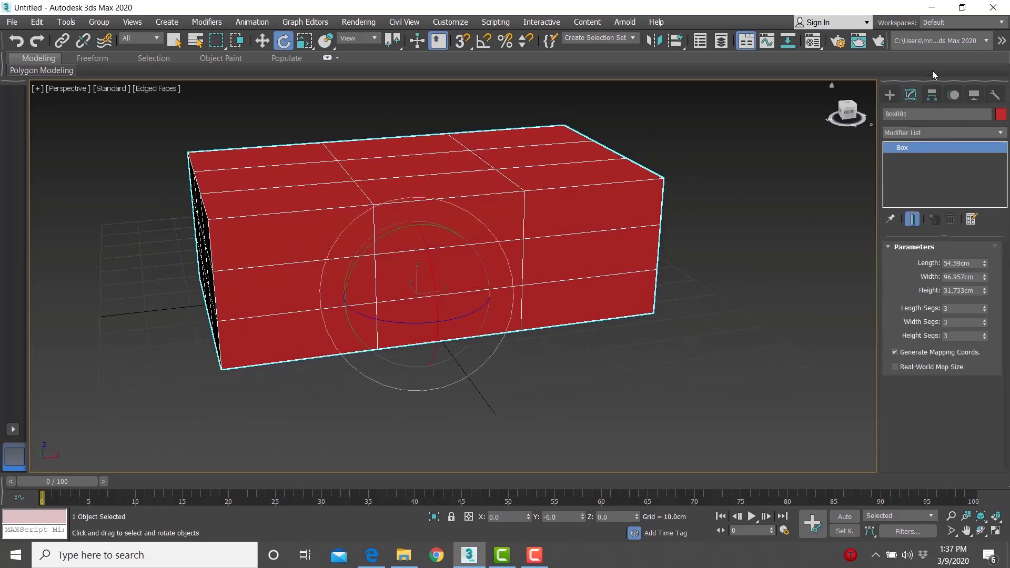
left_click(921, 134)
key("e")
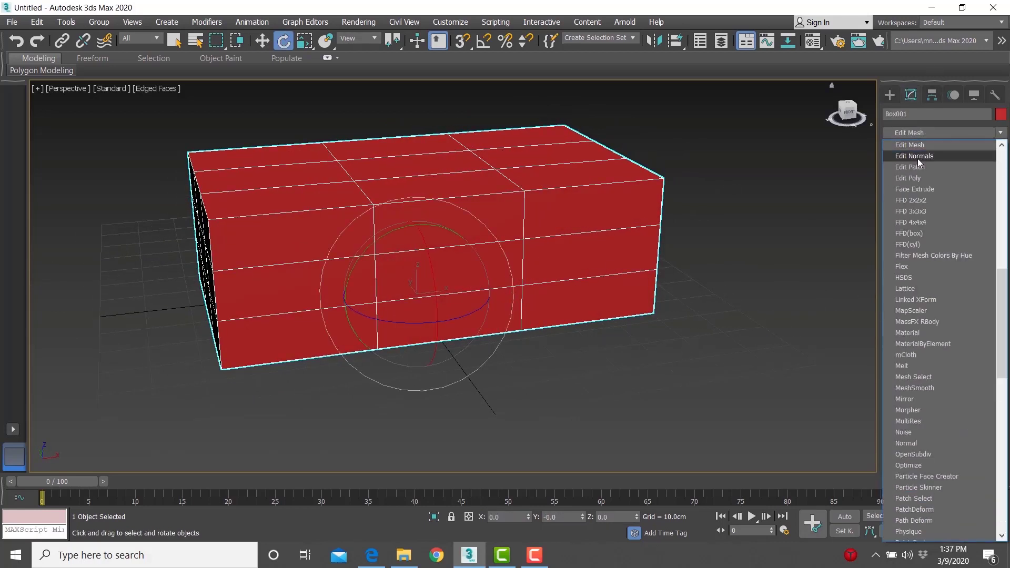
left_click(918, 179)
left_click(911, 304)
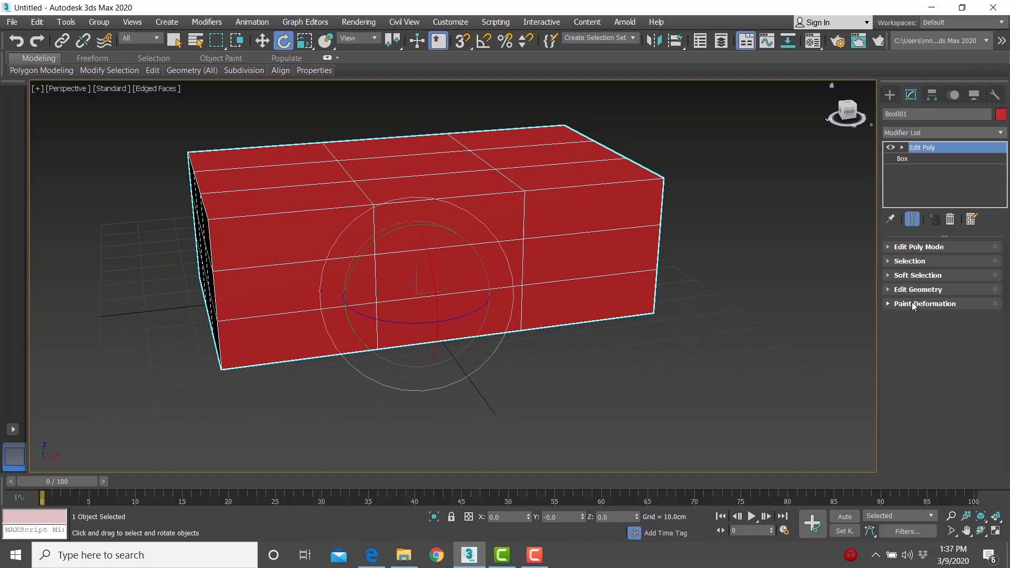
- Examine the editing tools offered at the Vertex, Edge, Border, Polygon and Element levels of the Edit Poly modifier
left_click(903, 148)
left_click(926, 160)
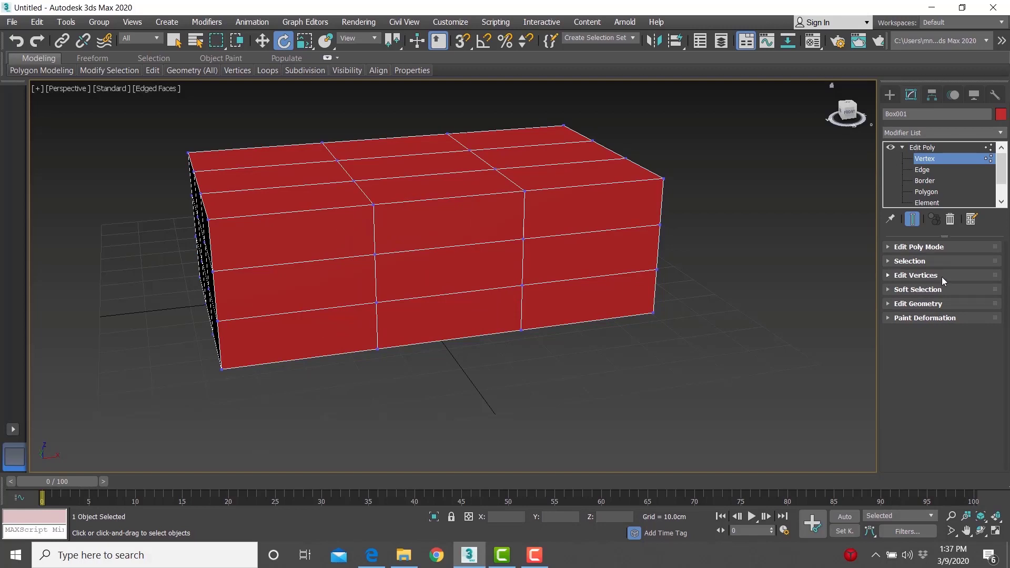
left_click(892, 275)
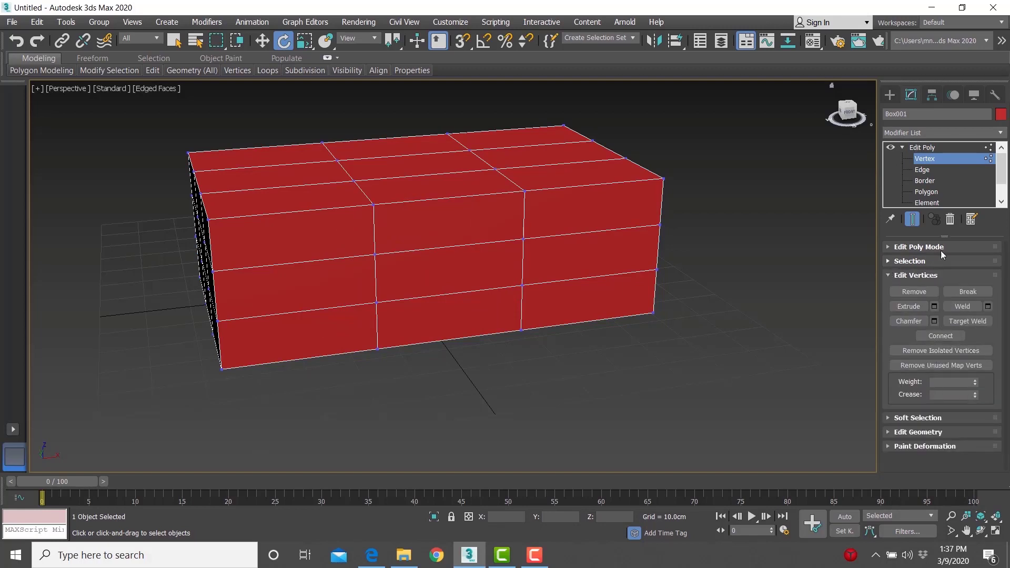
left_click(924, 170)
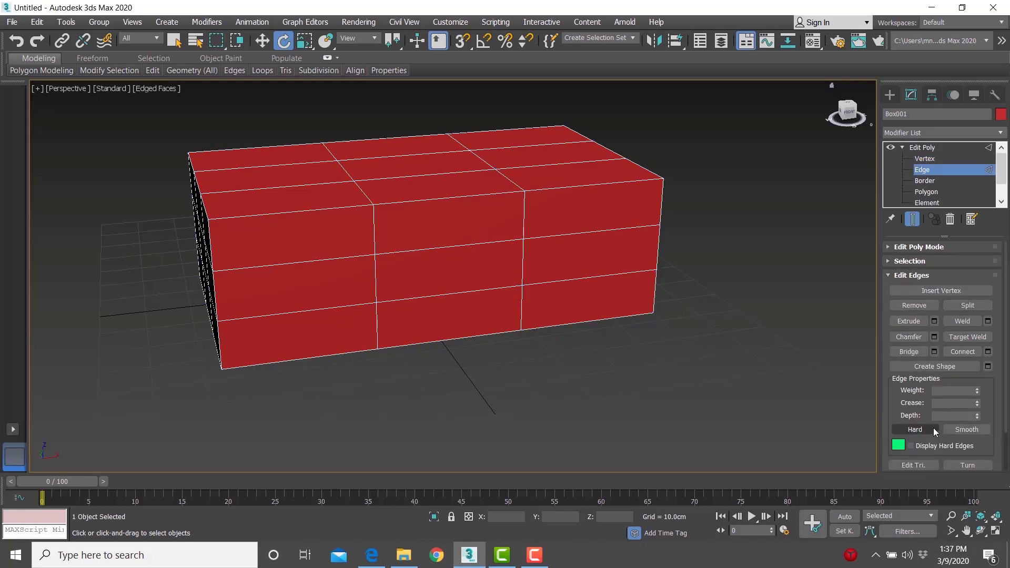
key("3")
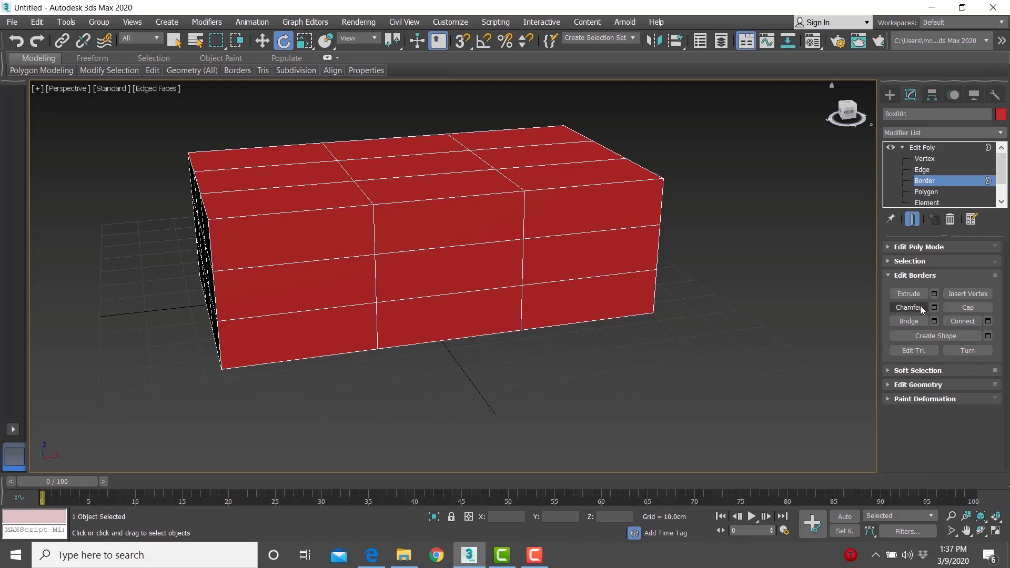
key("4")
key("5")
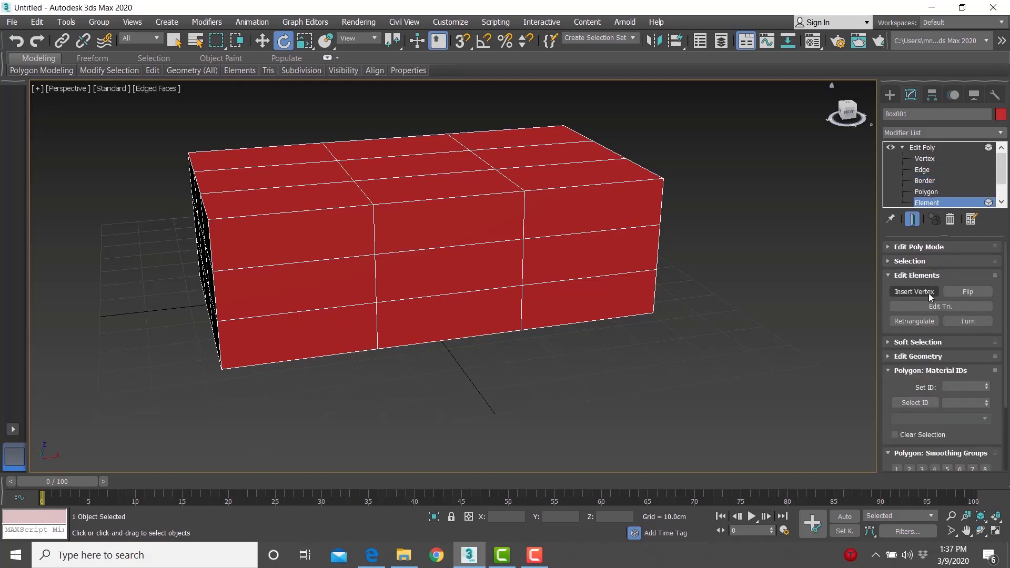
left_click(929, 372)
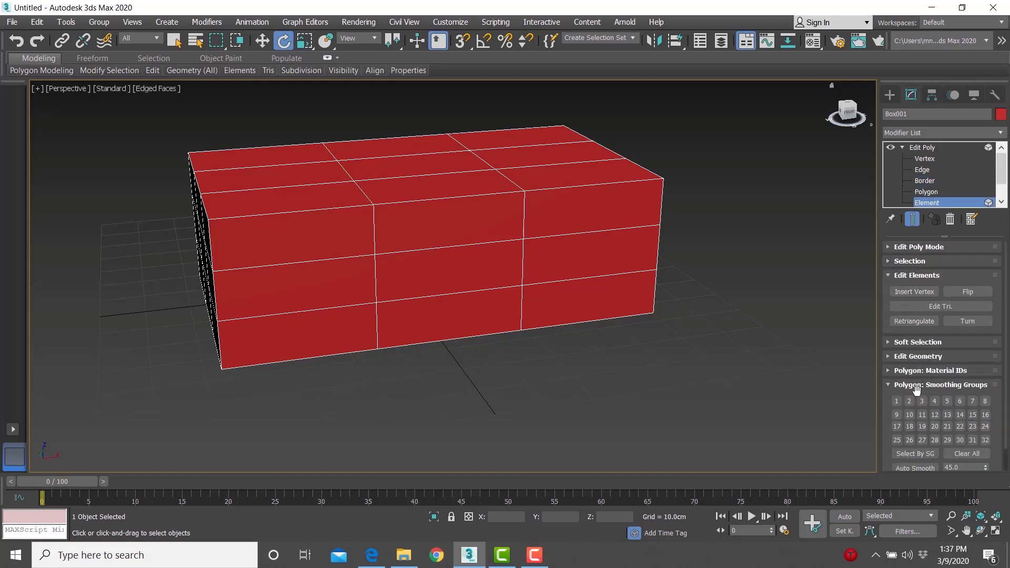
left_click(916, 386)
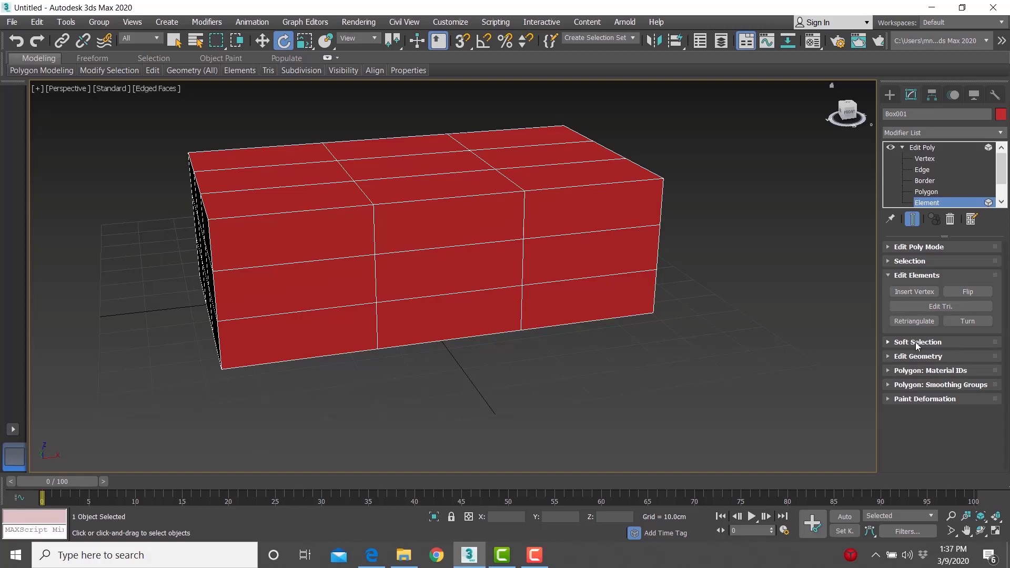
left_click(922, 150)
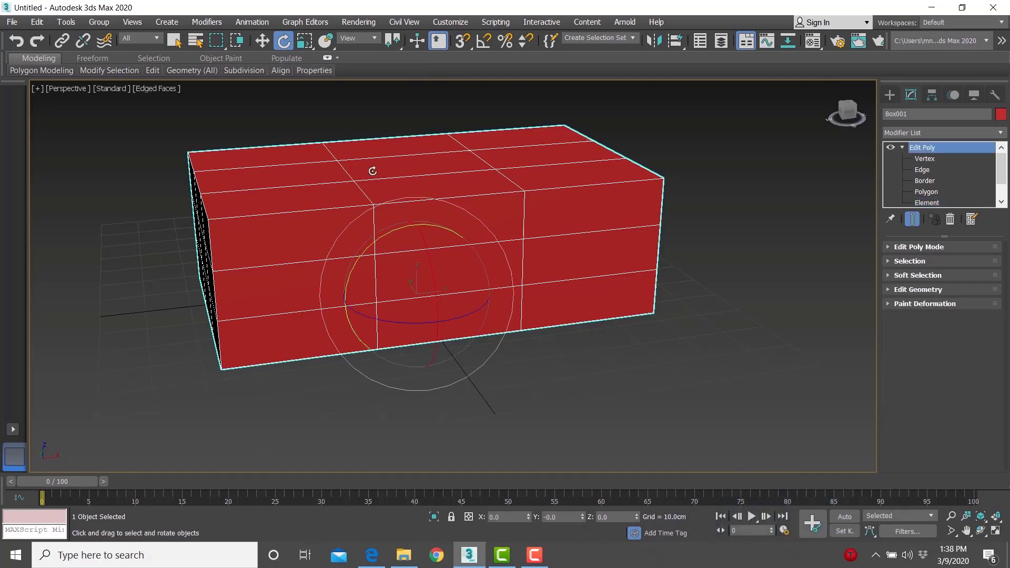
- Select the whole edge loop along the upper front edge of the box at Edge level
middle_click_drag(372, 171, 400, 218, "alt")
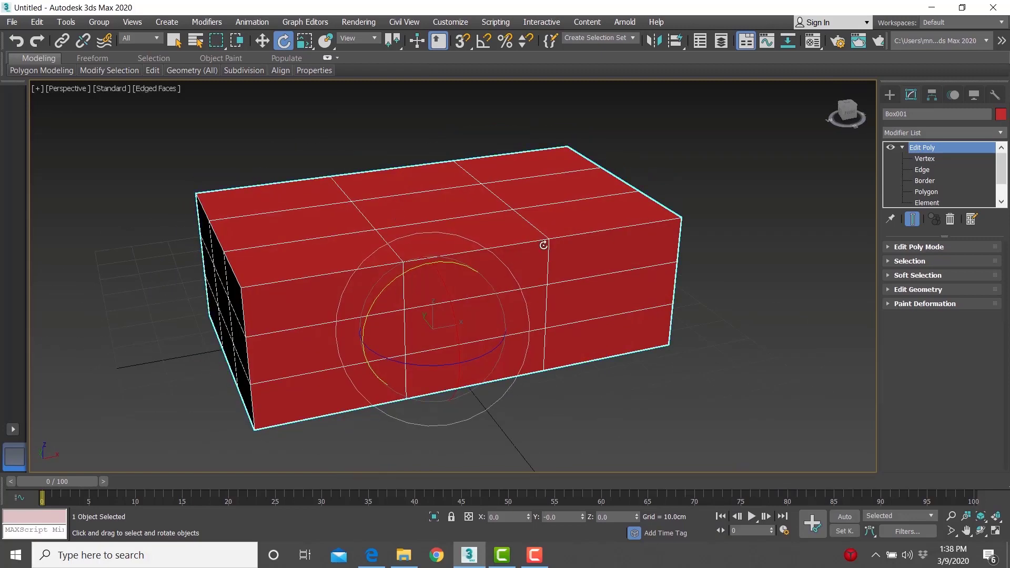
left_click(926, 170)
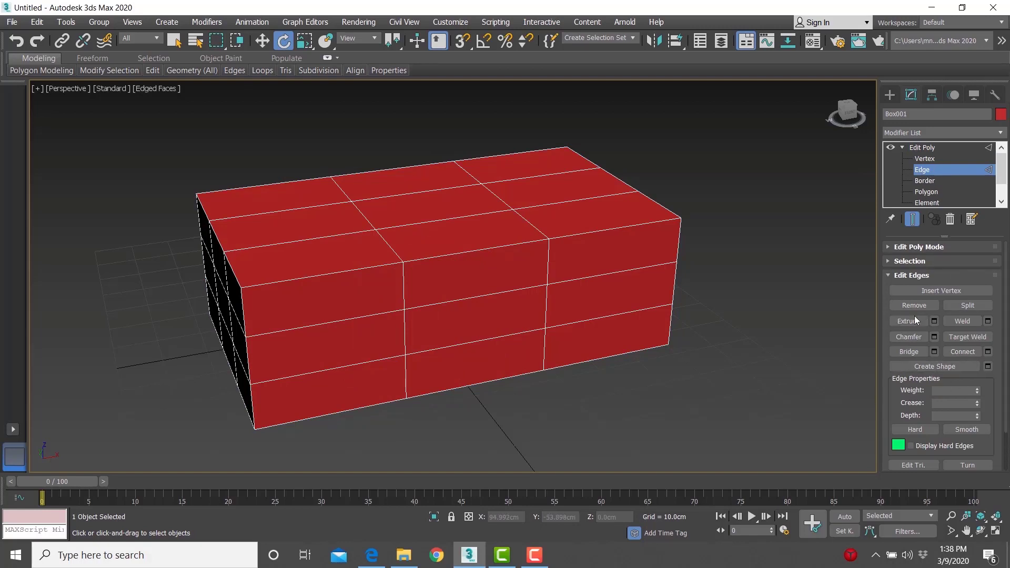
middle_click_drag(680, 355, 645, 342, "alt")
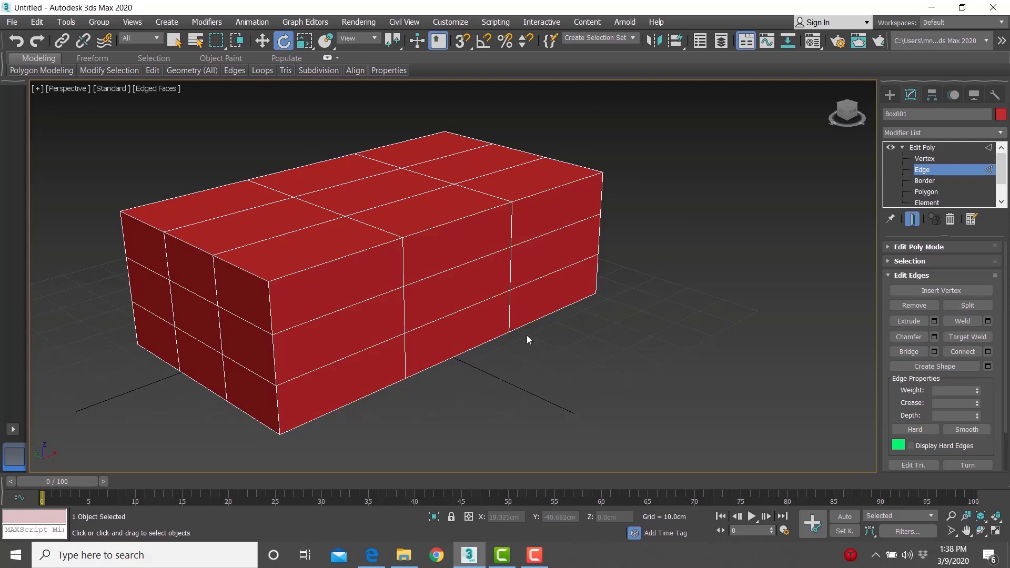
mouse_move(528, 339)
middle_mouse_down("alt")
mouse_move(550, 338)
mouse_move(535, 349)
mouse_move(543, 347)
middle_mouse_up("alt")
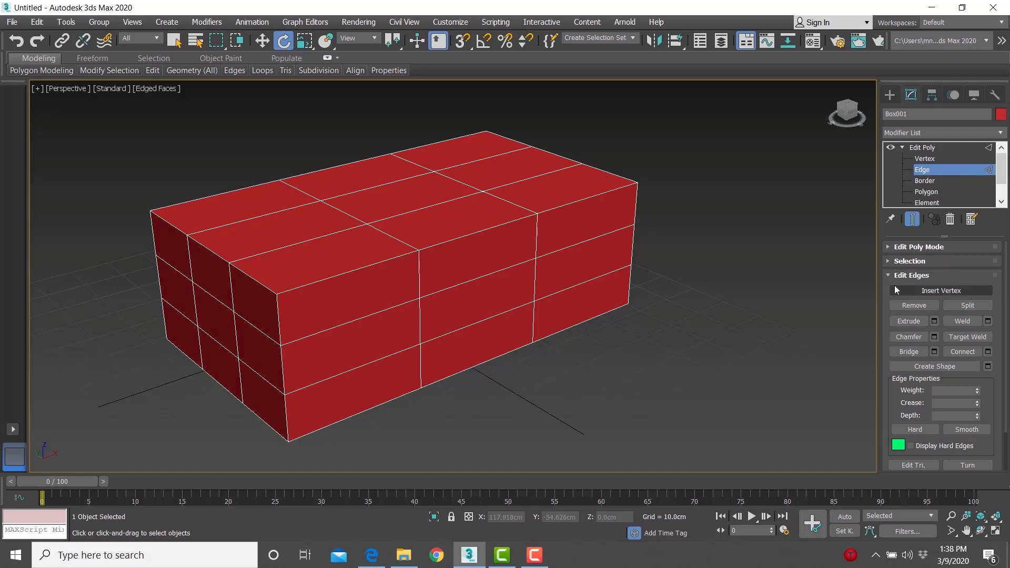
mouse_move(654, 336)
middle_mouse_down()
mouse_move(630, 337)
mouse_move(637, 345)
middle_mouse_up()
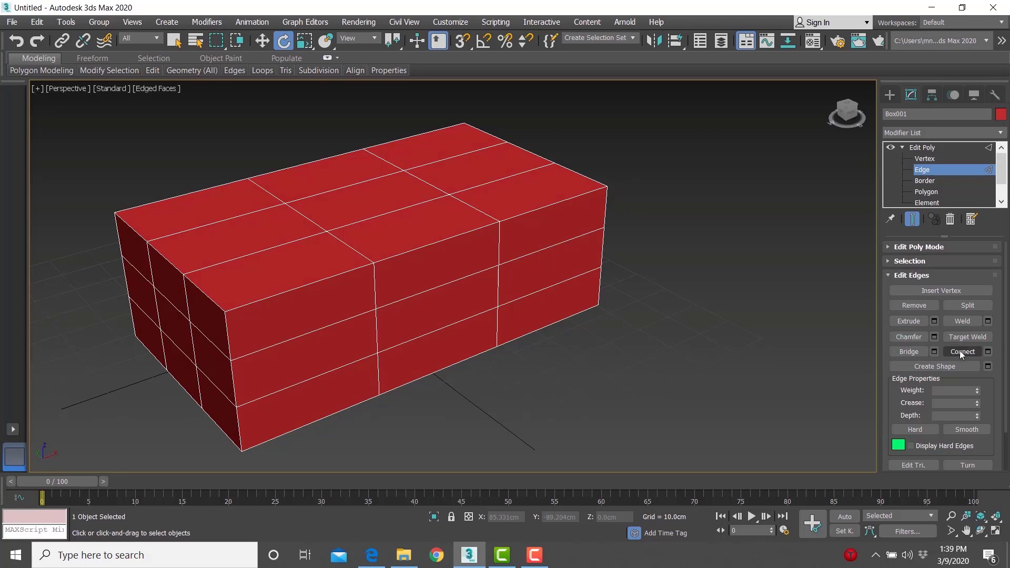
middle_click_drag(569, 342, 662, 334)
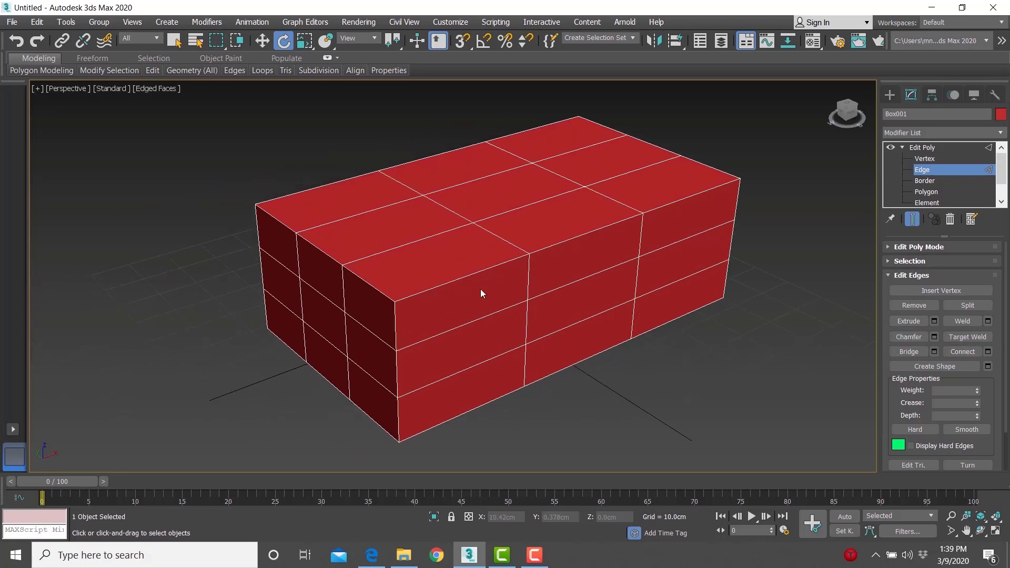
double_click(447, 279)
- Change the box's object colour to dark blue
middle_click_drag(447, 280, 611, 275, "alt")
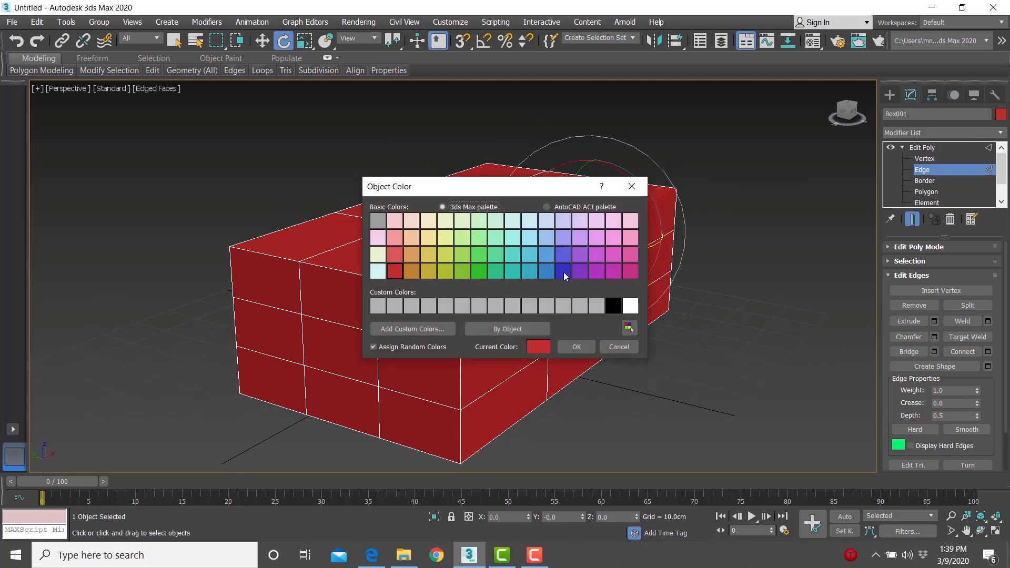
left_click(564, 272)
left_click(577, 347)
- Chamfer the selected upper front edges of the box by about 5.74 cm
scroll(557, 291, "up", 5)
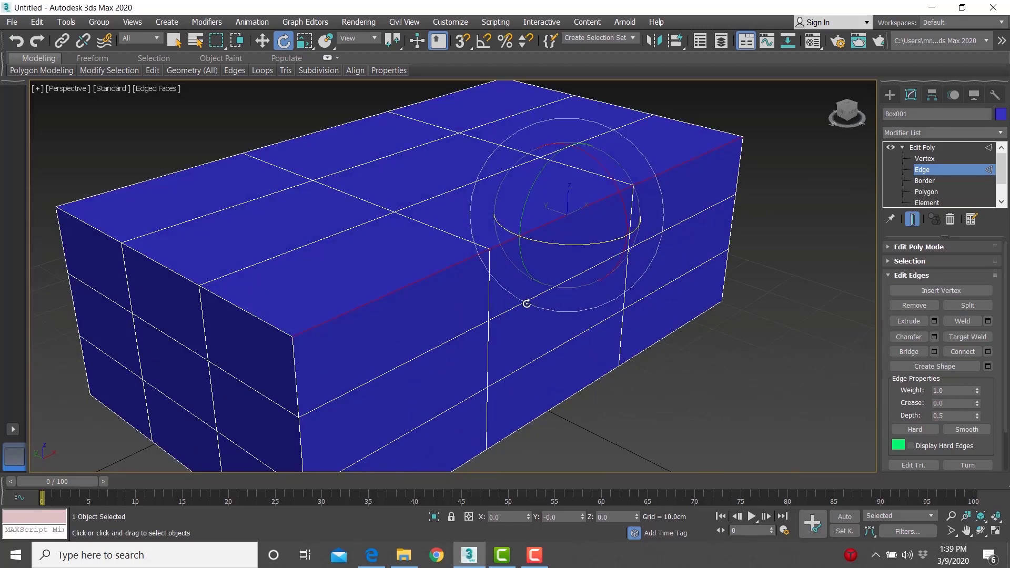
left_click(936, 337)
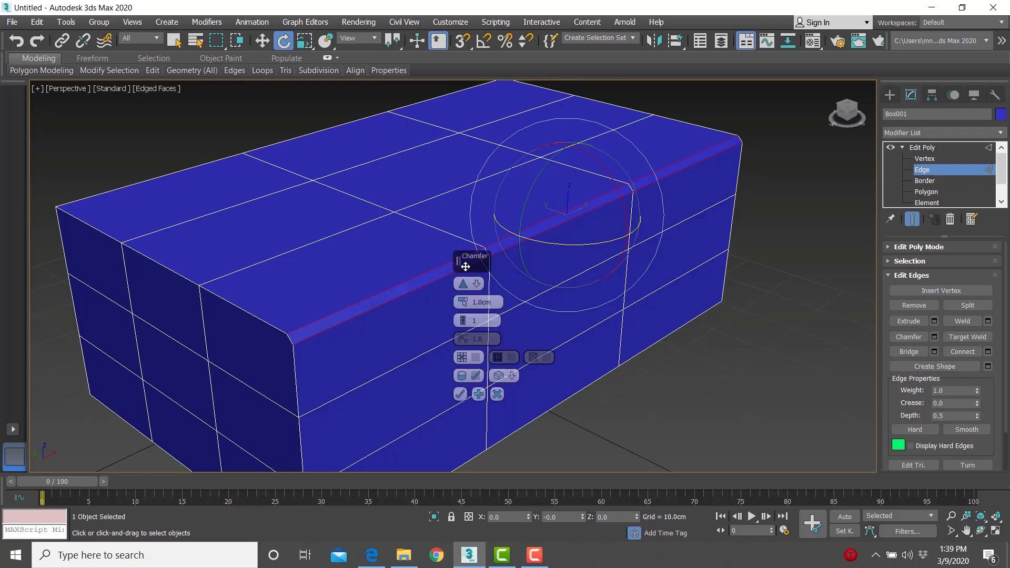
left_click_drag(465, 267, 756, 220)
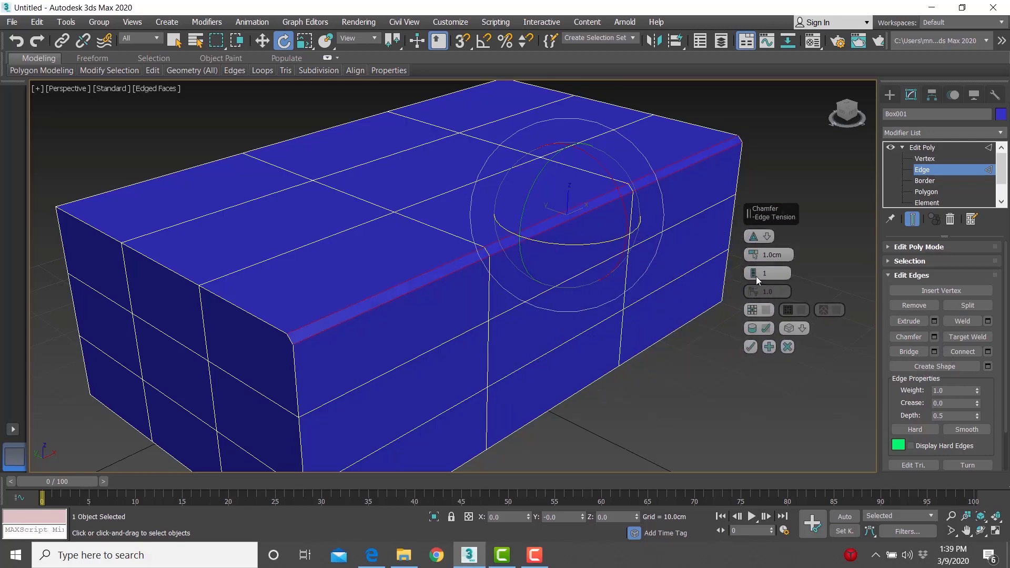
left_click_drag(753, 255, 762, 224)
middle_click_drag(530, 282, 562, 274, "alt")
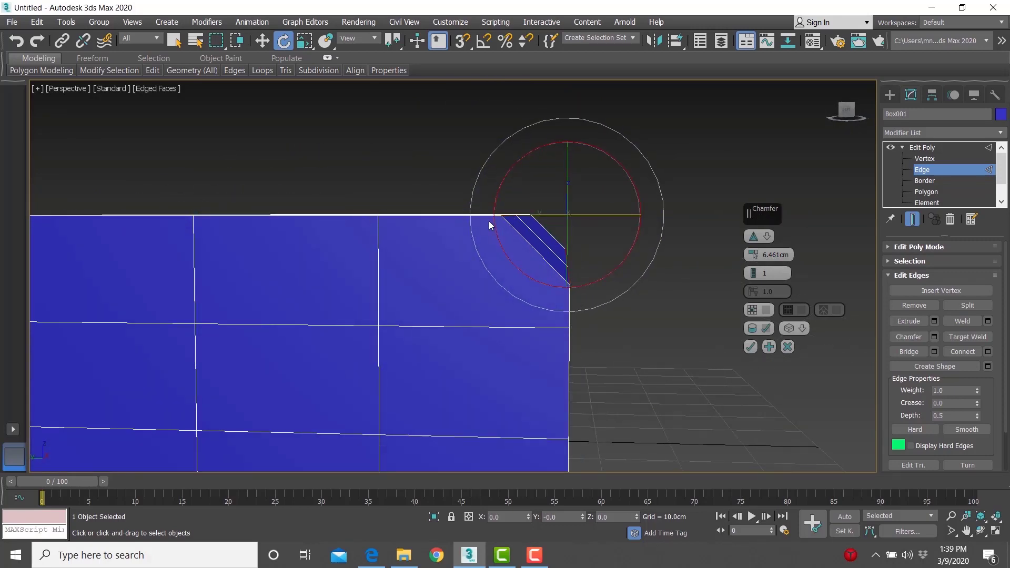
middle_click_drag(641, 284, 606, 300, "alt")
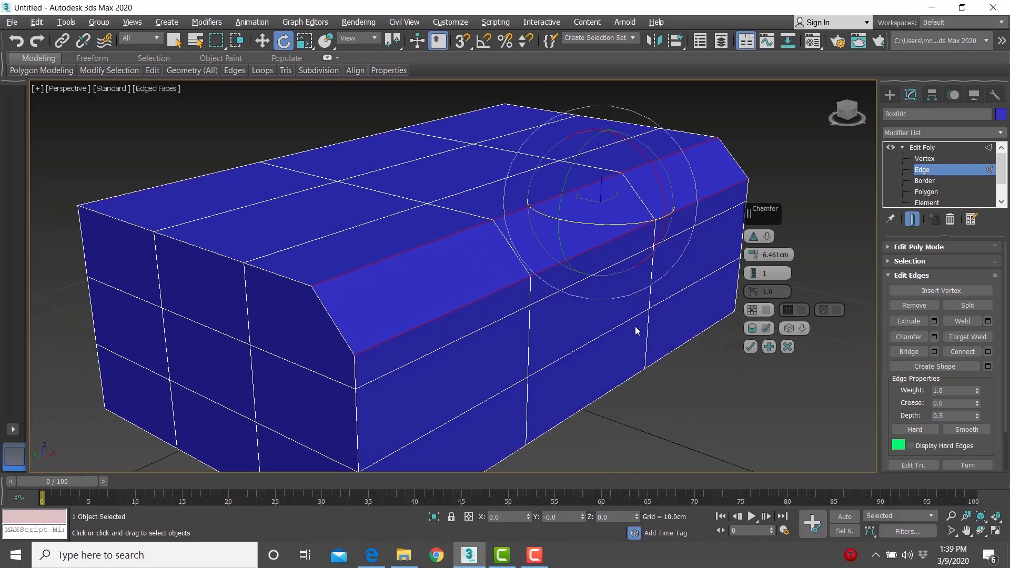
middle_click_drag(636, 331, 645, 325, "alt")
mouse_move(753, 258)
left_mouse_down()
mouse_move(754, 239)
mouse_move(765, 273)
mouse_move(766, 259)
left_mouse_up()
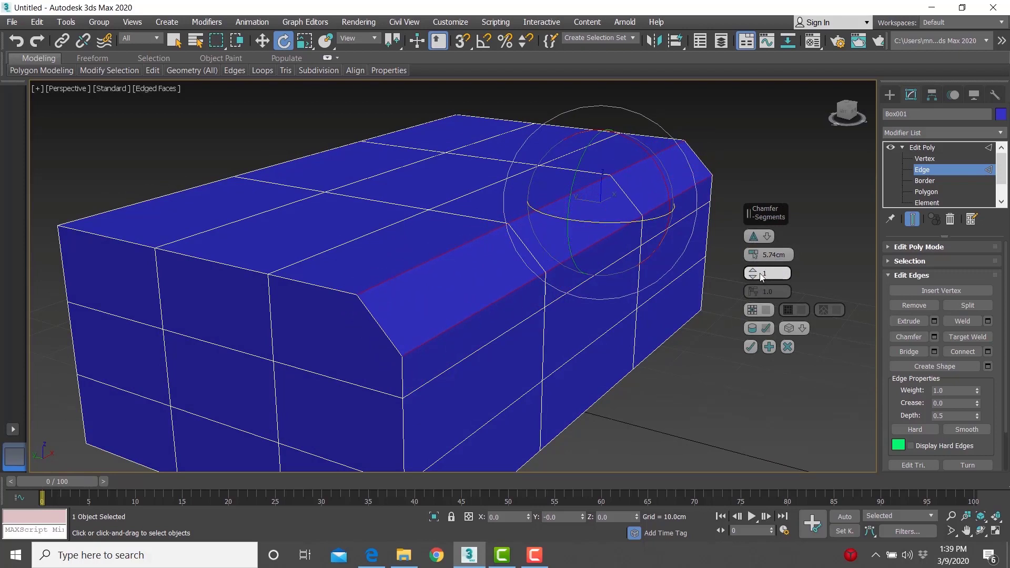
- Round the chamfer by setting its segments to 10 and accept it
left_click(754, 270)
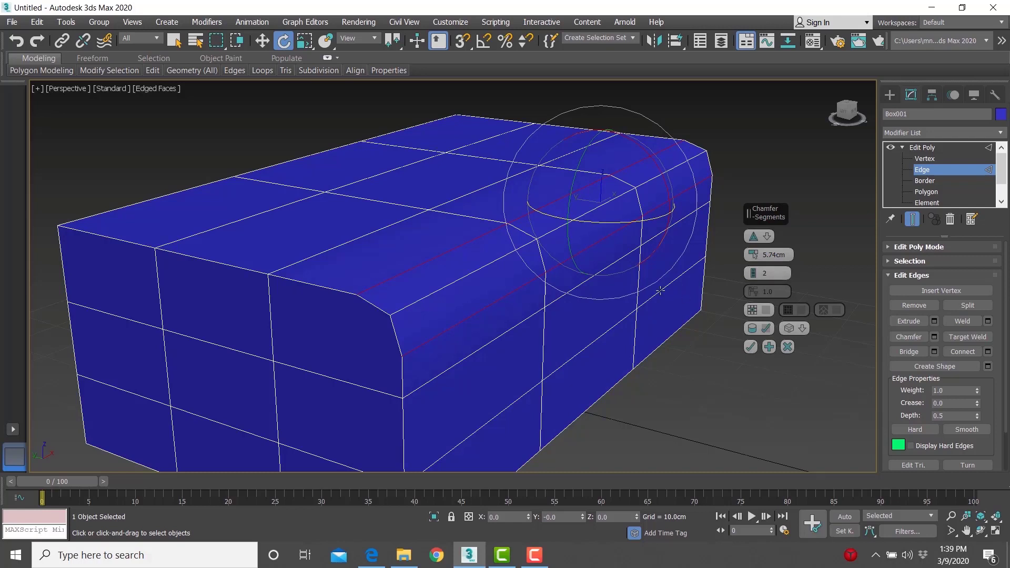
middle_click_drag(532, 295, 683, 272, "alt")
middle_click_drag(513, 218, 538, 208, "alt")
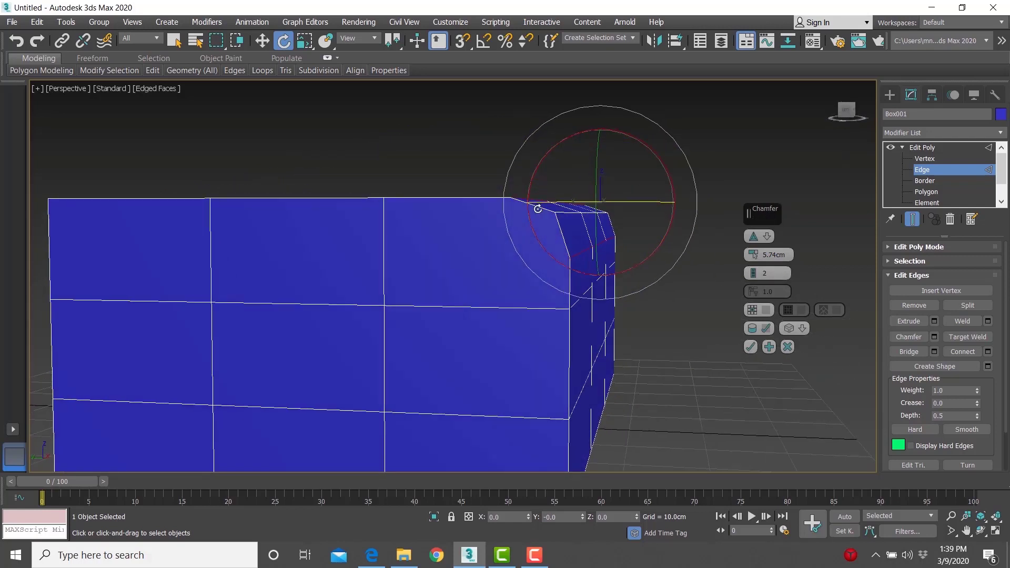
left_click(755, 272)
left_click(755, 272)
left_click(755, 271)
left_click(755, 272)
left_click(755, 272)
left_click(755, 271)
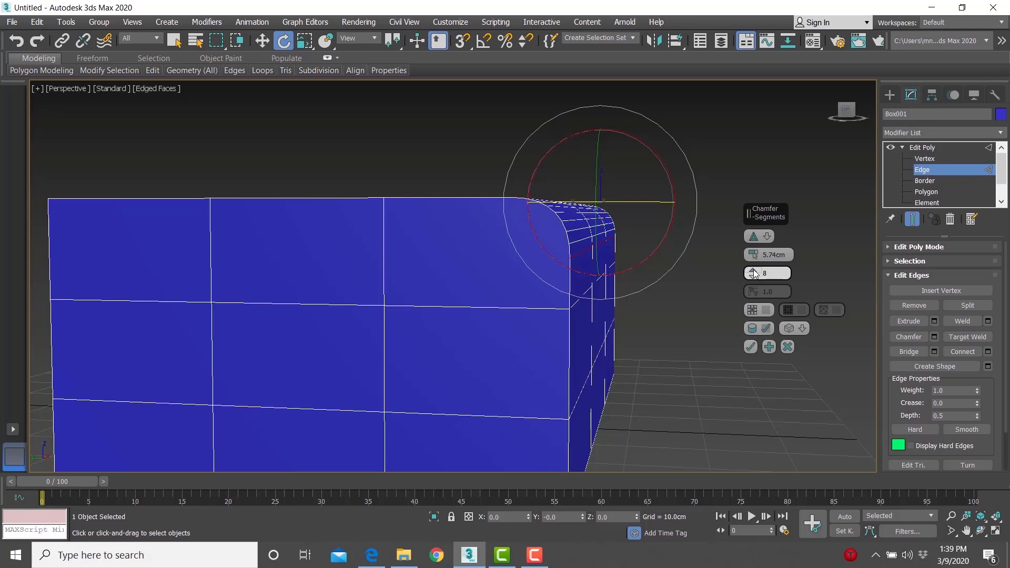
left_click(755, 271)
left_click(755, 271)
middle_click_drag(684, 296, 564, 329, "alt")
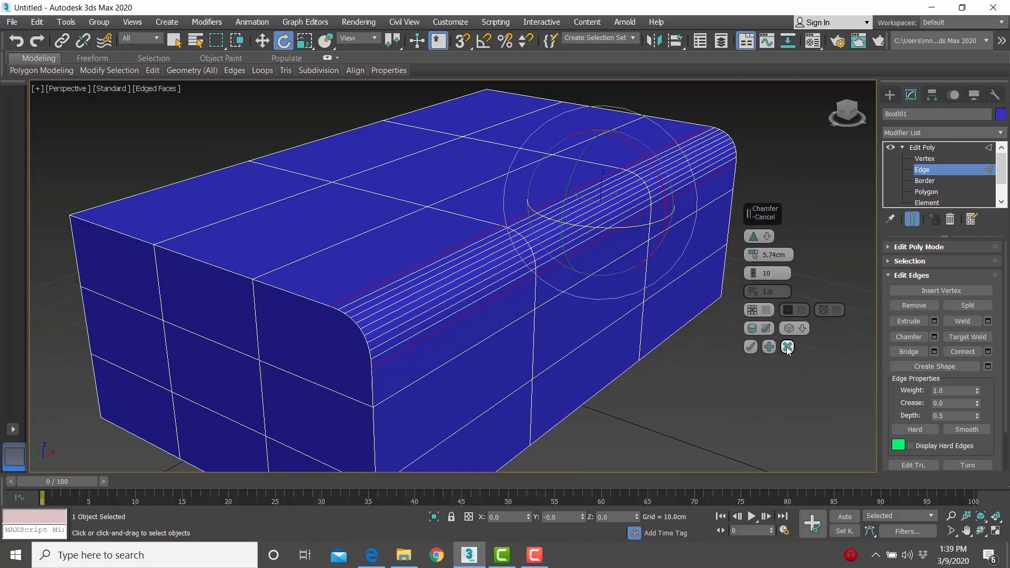
left_click(750, 347)
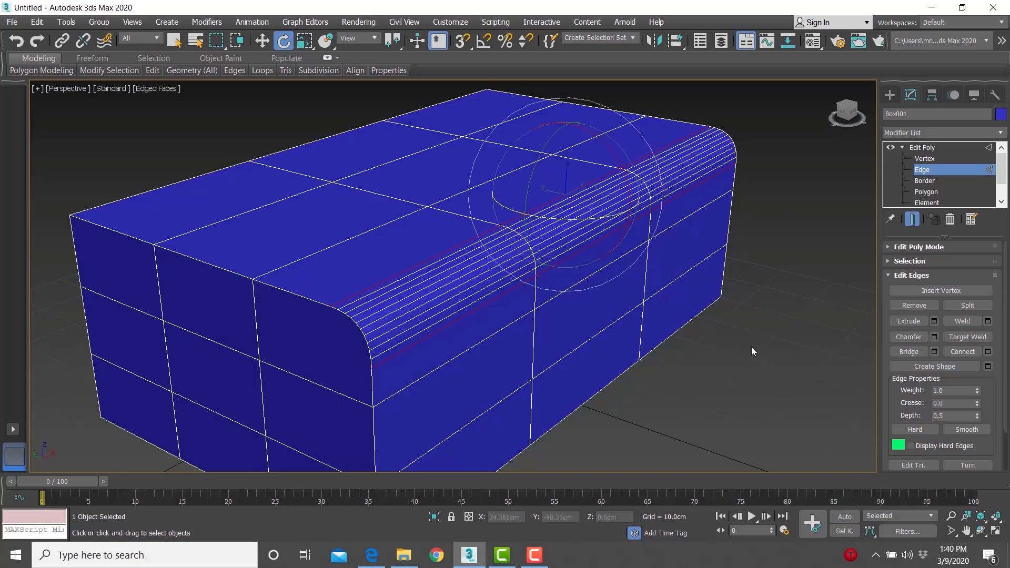
- Examine the rounded edge by selecting a single edge and a single polygon on it, viewing the box from several sides
left_click(733, 372)
middle_click_drag(738, 365, 559, 268, "alt")
left_click(548, 245)
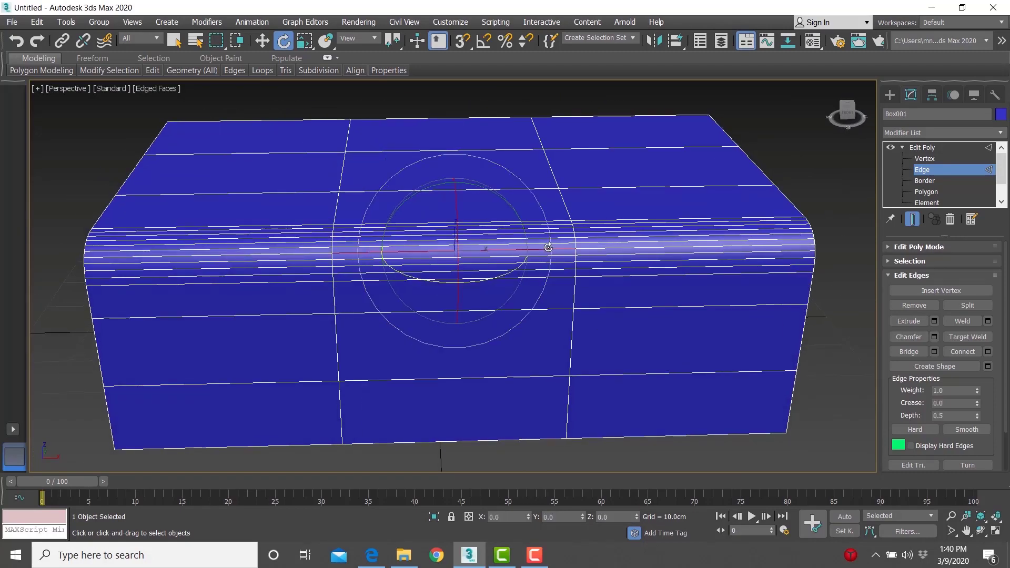
left_click(928, 192)
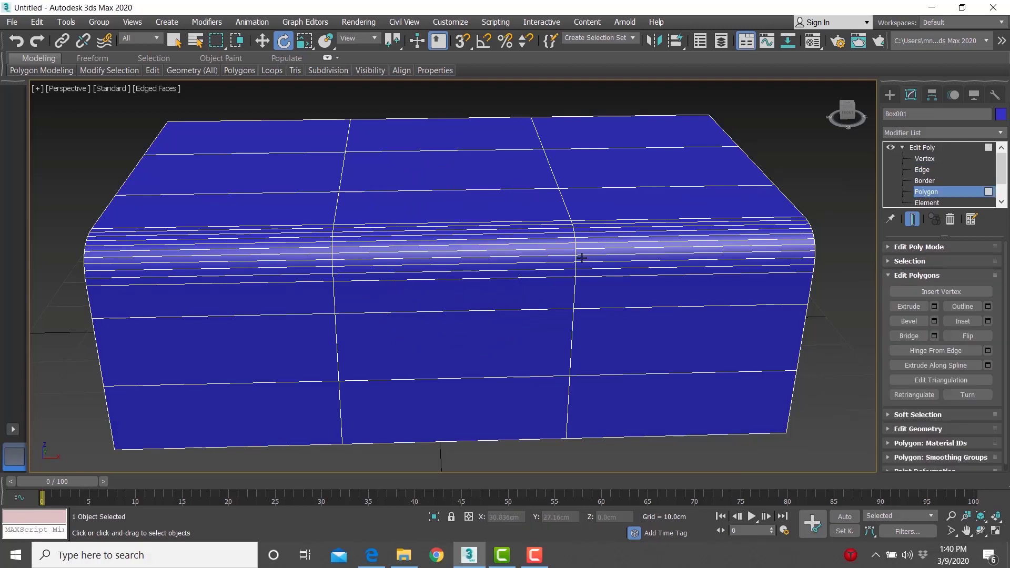
left_click(542, 267)
left_click(538, 248)
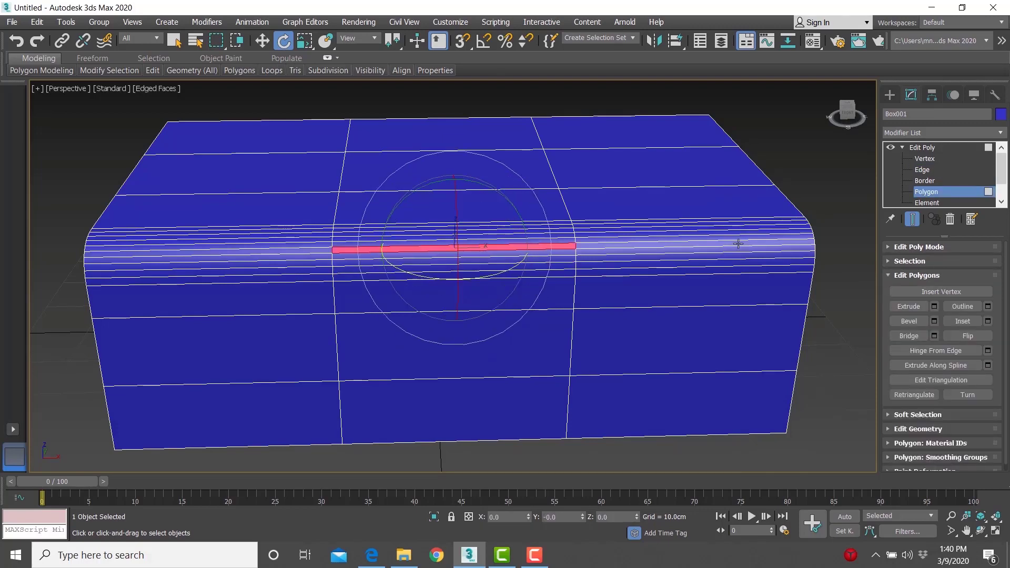
left_click(816, 282)
middle_click_drag(447, 263, 531, 220, "alt")
middle_click_drag(572, 260, 674, 269, "alt")
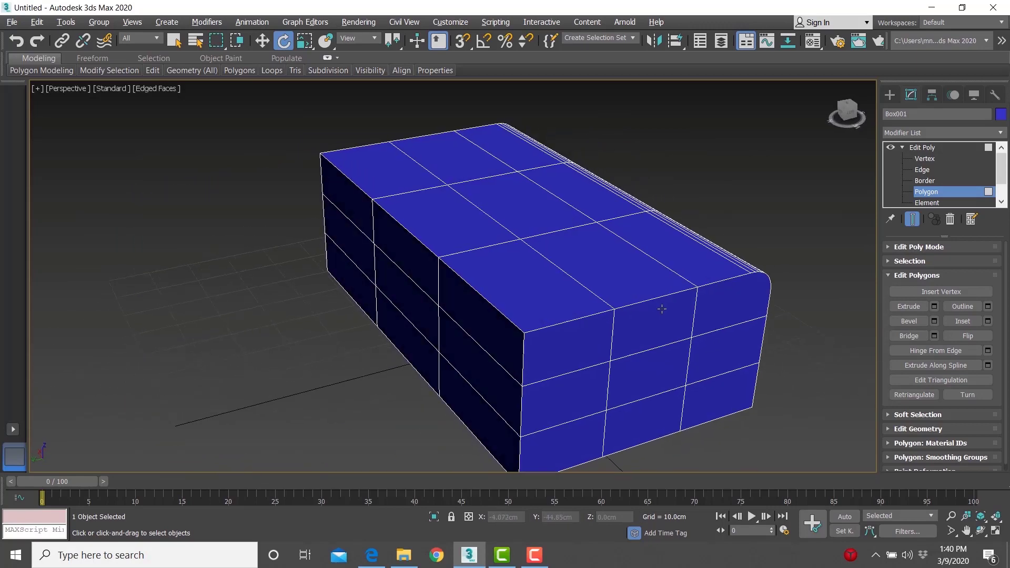
- Chamfer the opposite upper long edge of the box by 5.74 cm with 10 segments and accept it
left_click(922, 169)
left_click(501, 312)
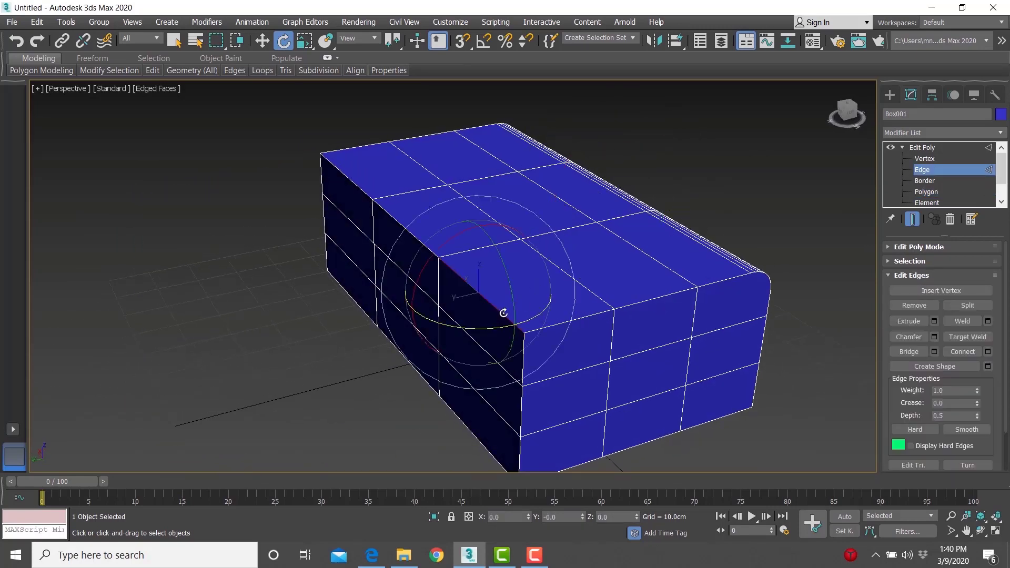
left_click(934, 336)
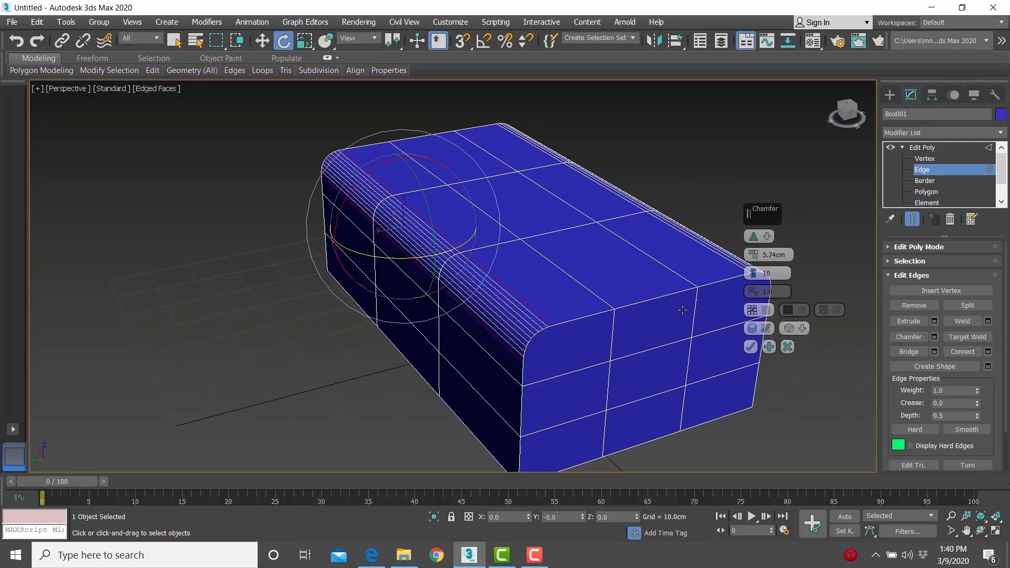
middle_click_drag(682, 310, 615, 311, "alt")
middle_click_drag(514, 358, 539, 263)
left_click(757, 347)
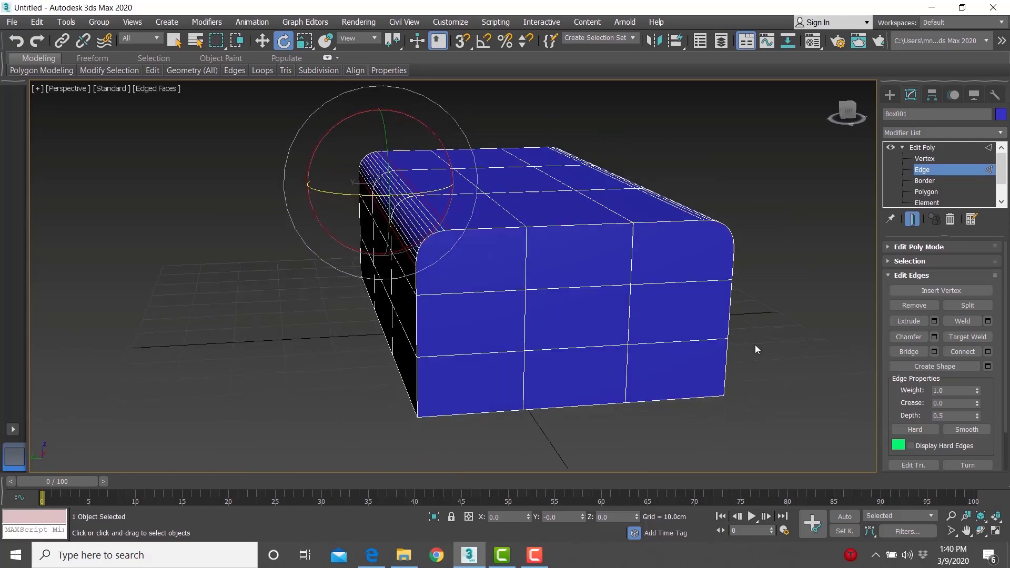
- Select the upper and lower edges of the central panel on the long side and open the Connect Edges settings
middle_click_drag(755, 345, 576, 293, "alt")
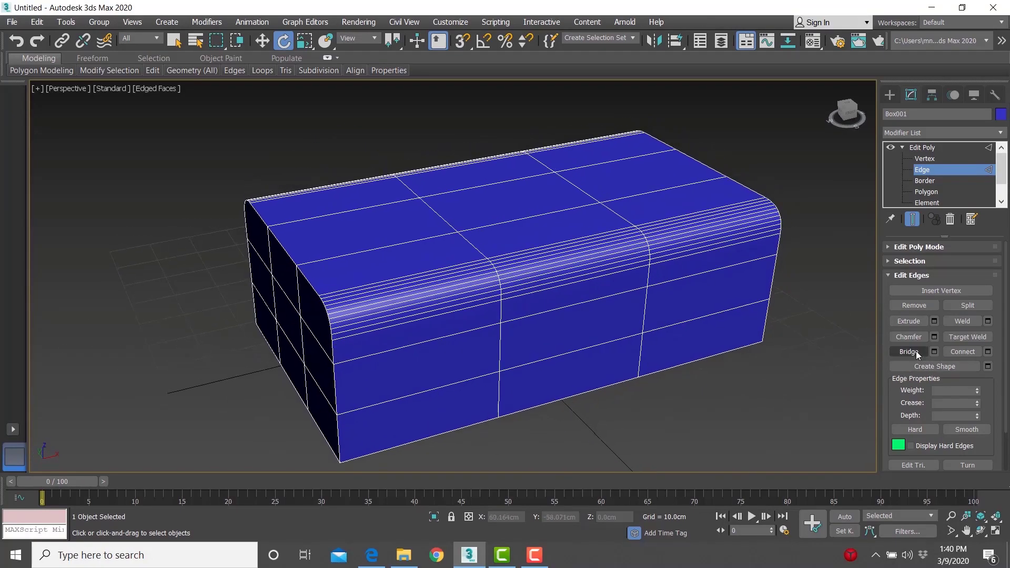
scroll(529, 316, "up", 12)
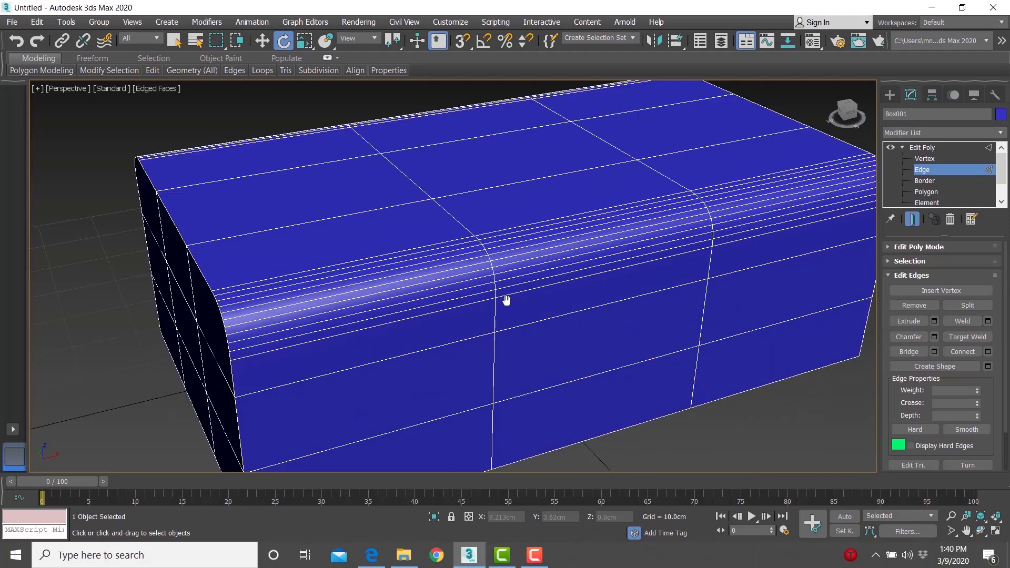
left_click(524, 330)
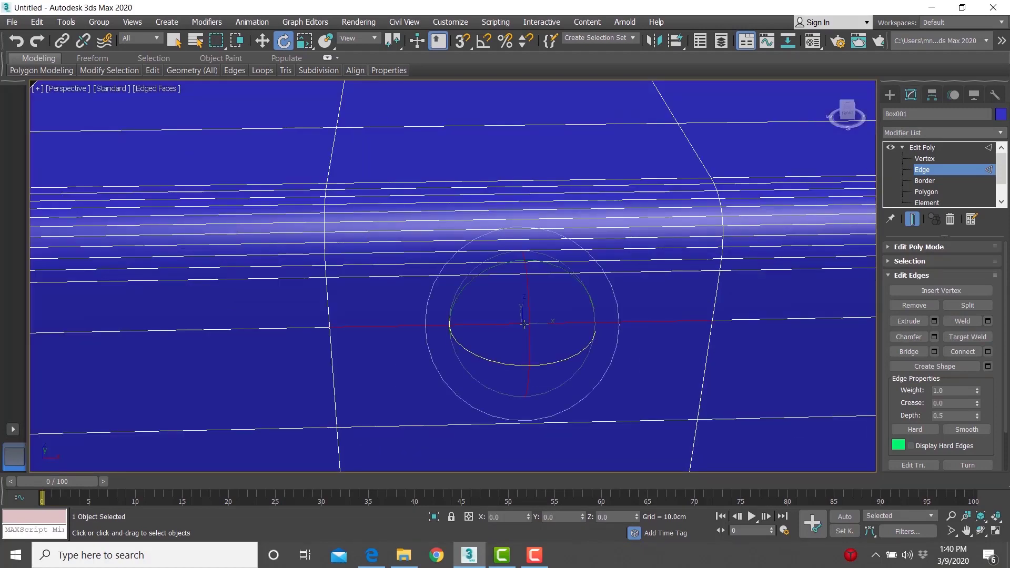
left_click(556, 423, "ctrl")
middle_click_drag(615, 367, 622, 289)
left_click(988, 352)
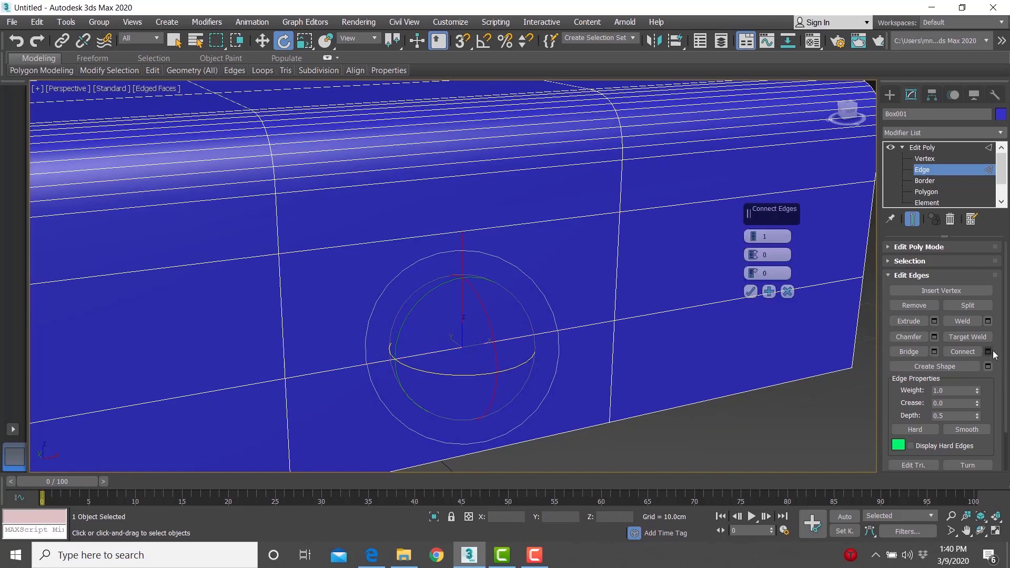
middle_click_drag(473, 293, 462, 257, "alt")
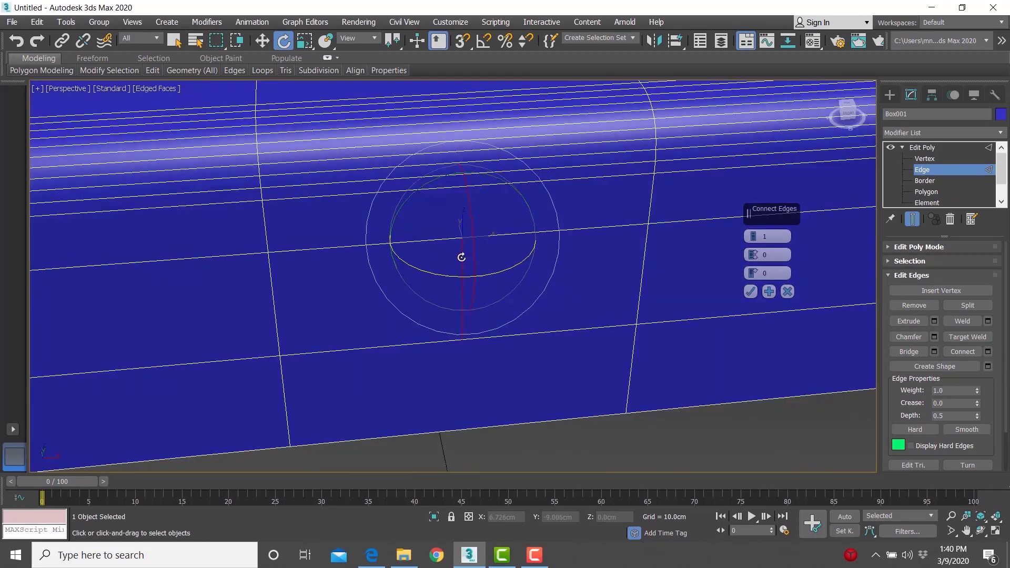
- Try 13 connecting segments between the two selected edges
left_click(753, 233)
left_click(753, 234)
left_click(753, 233)
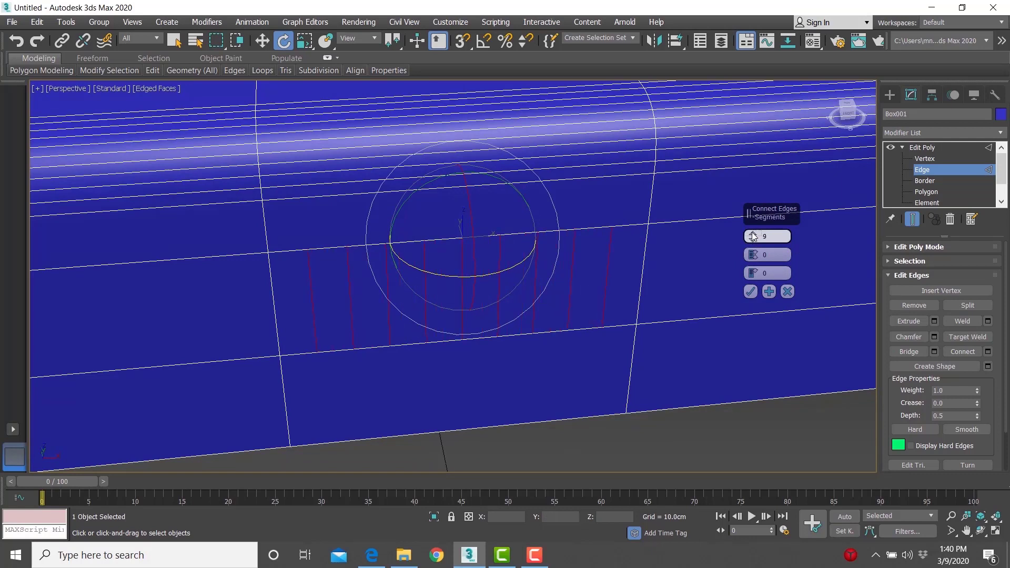
left_click(753, 237)
left_click(754, 236)
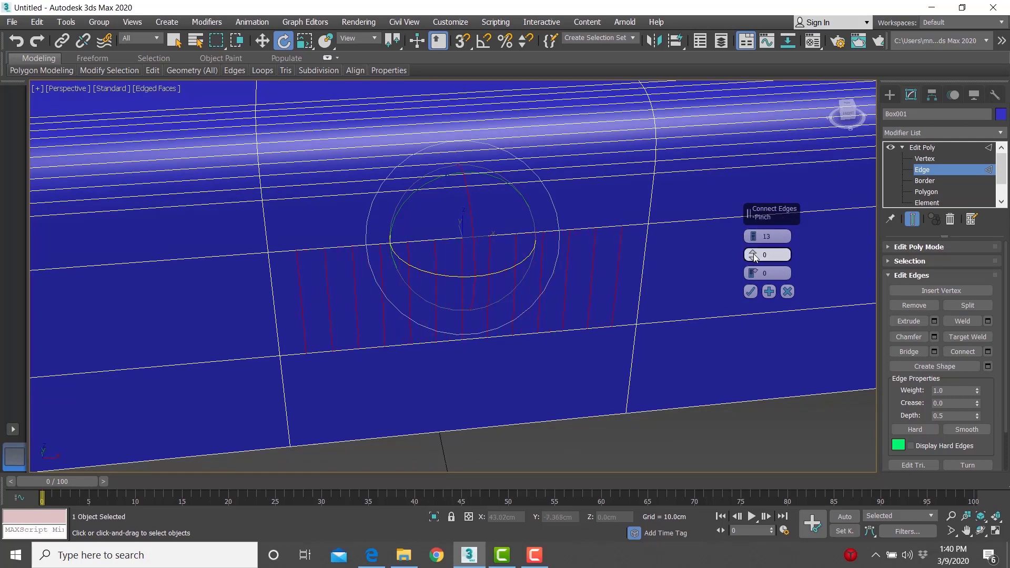
- Set the connection's pinch to -33, slide to -141 and segments to 2, accept it and clear the selection
left_click_drag(754, 253, 779, 426)
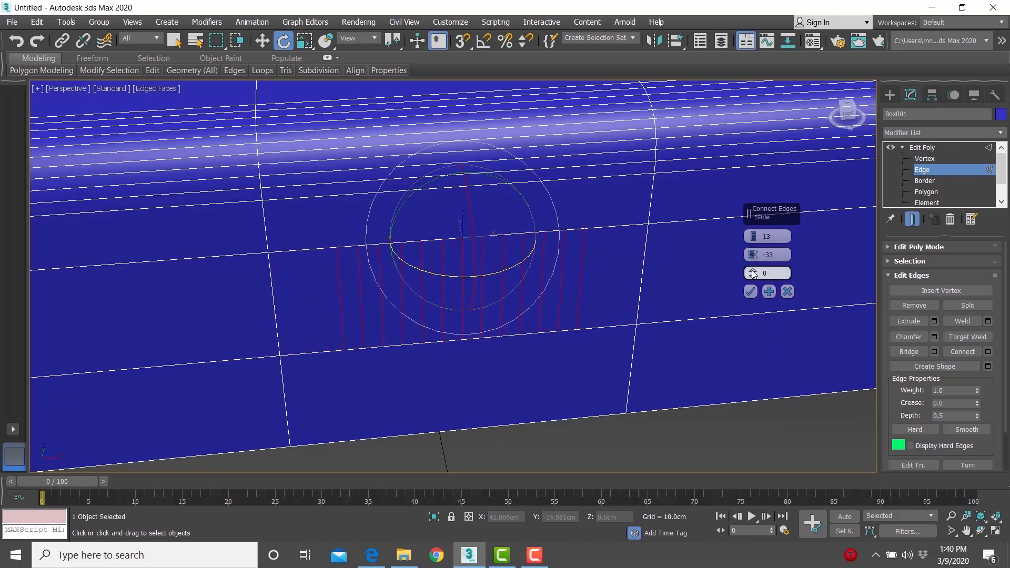
left_click_drag(754, 273, 739, 217)
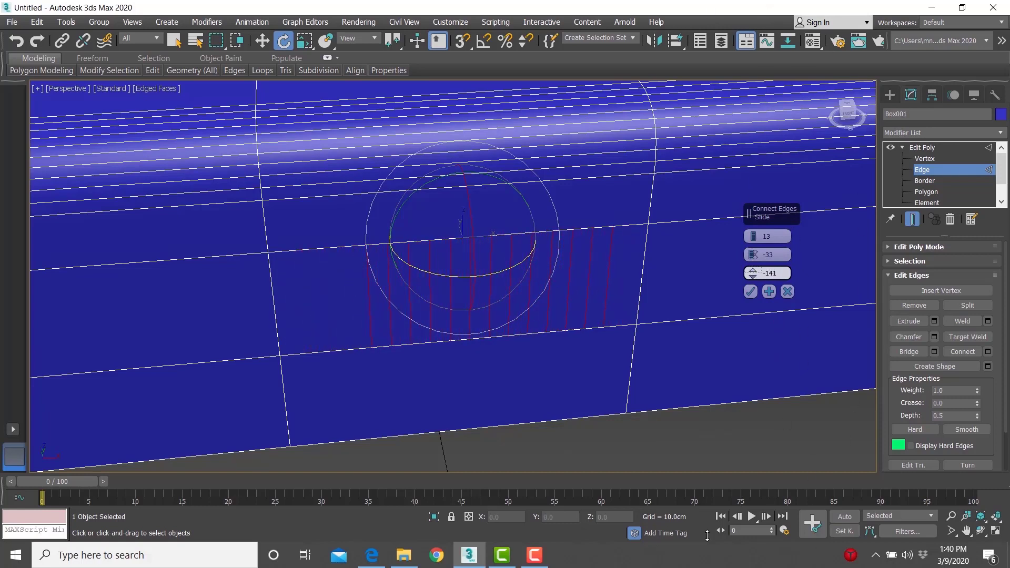
right_click(753, 238)
left_click(753, 233)
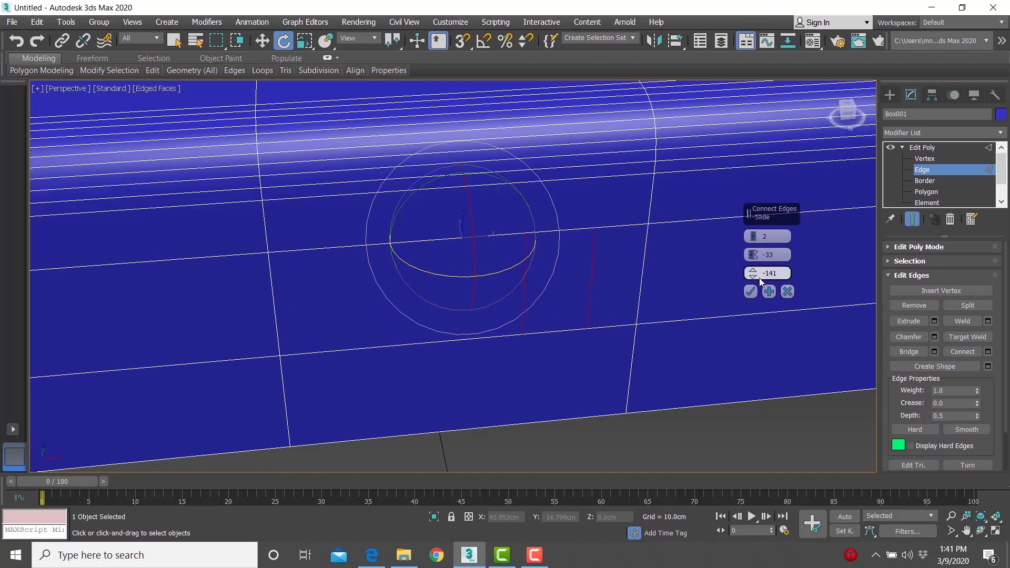
left_click(751, 291)
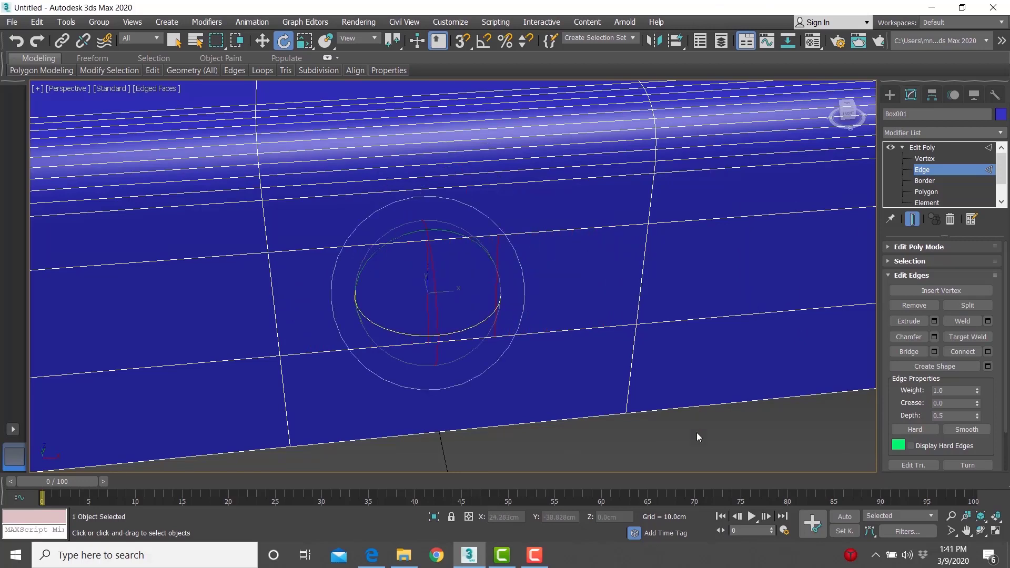
left_click(697, 432)
- Examine the four-sided panel beside the connected area by selecting its polygon and each of its four boundary edges in turn
middle_click_drag(494, 345, 577, 280, "alt")
scroll(576, 278, "up", 2)
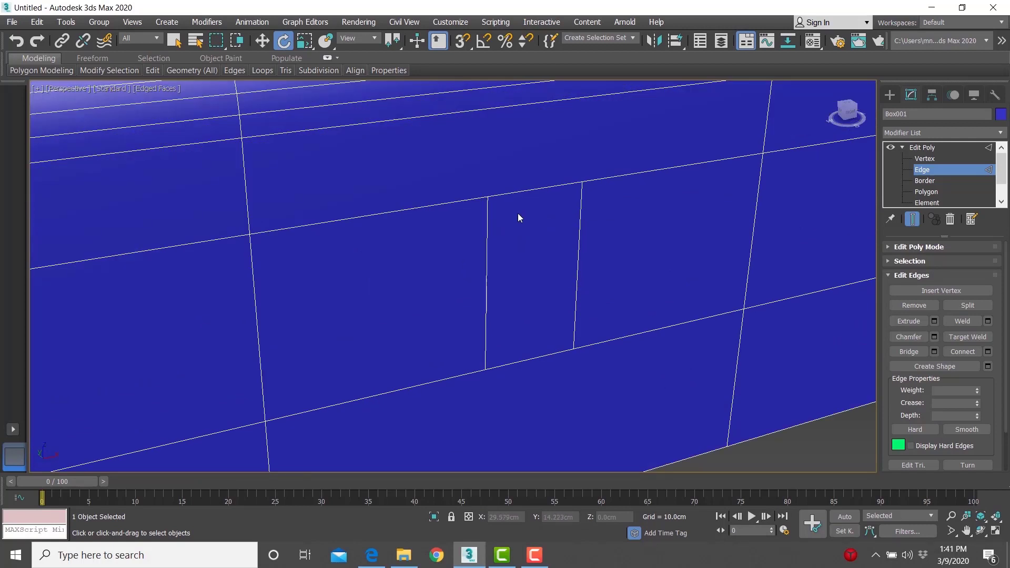
middle_click_drag(514, 273, 471, 191)
scroll(633, 245, "down", 2)
middle_click_drag(633, 245, 564, 248)
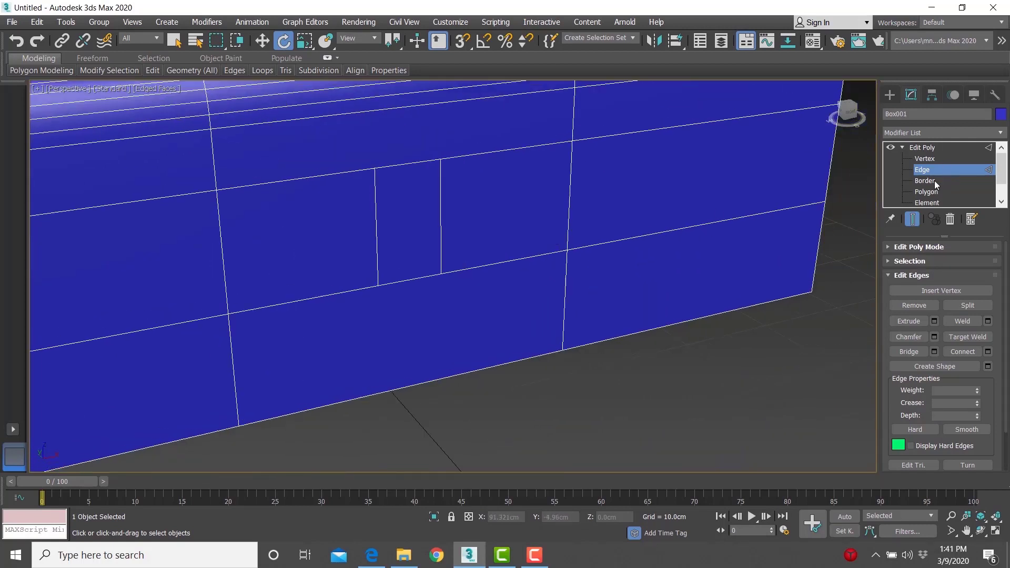
left_click(927, 192)
left_click(620, 214)
middle_click_drag(677, 219, 467, 233, "alt")
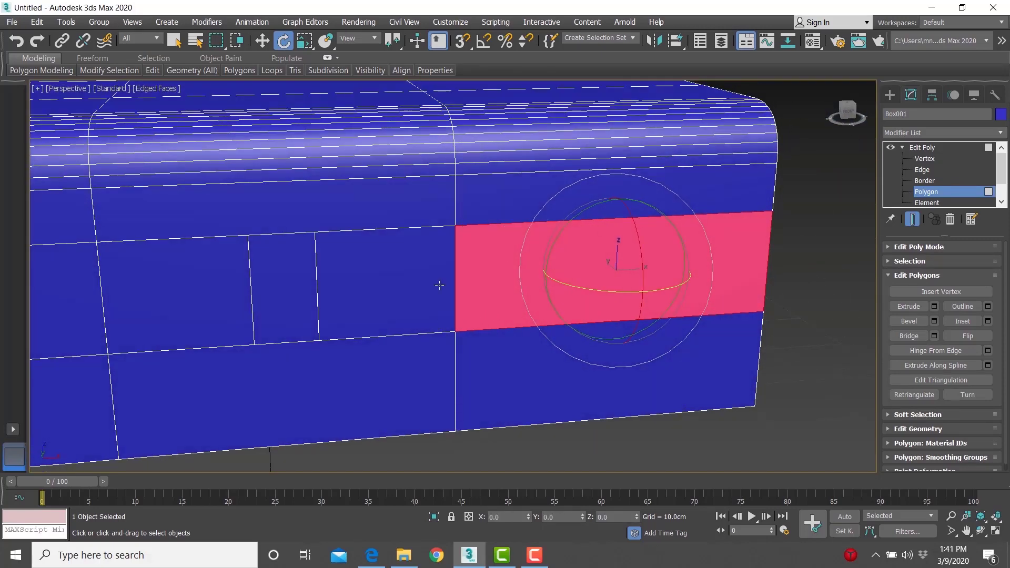
key("2")
left_click(573, 220)
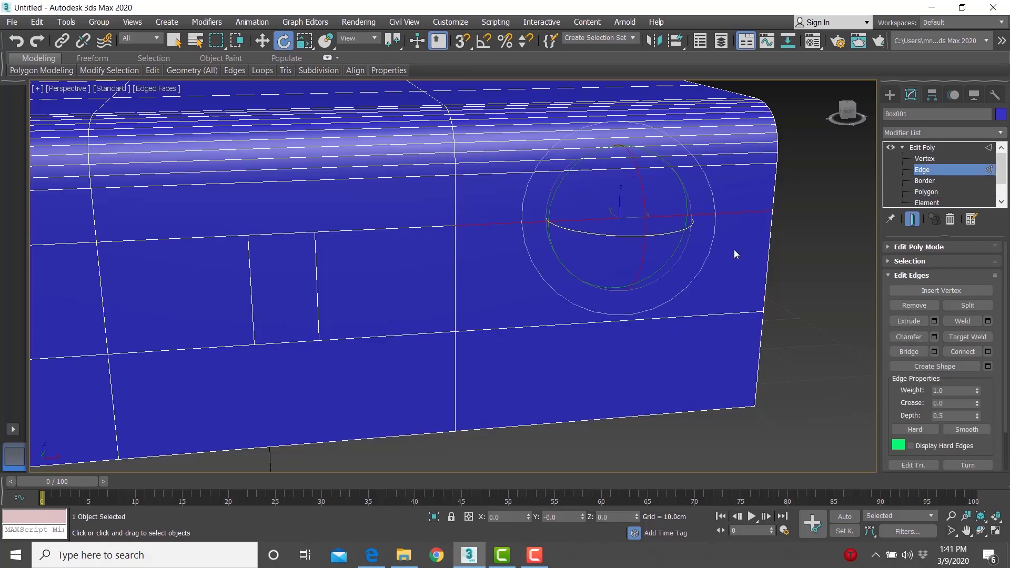
left_click(769, 248)
left_click(601, 323)
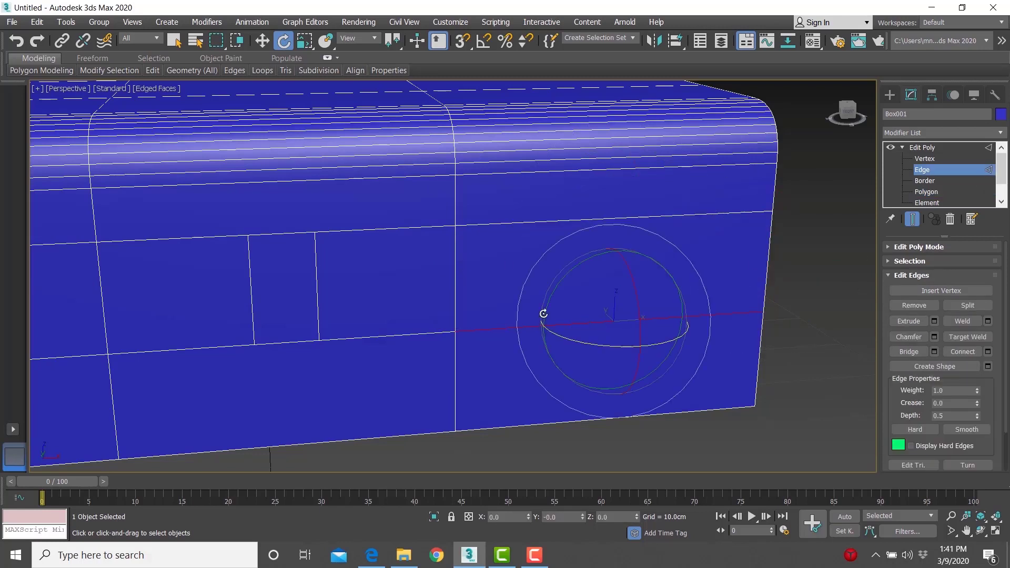
left_click(454, 284)
middle_click_drag(451, 282, 671, 271)
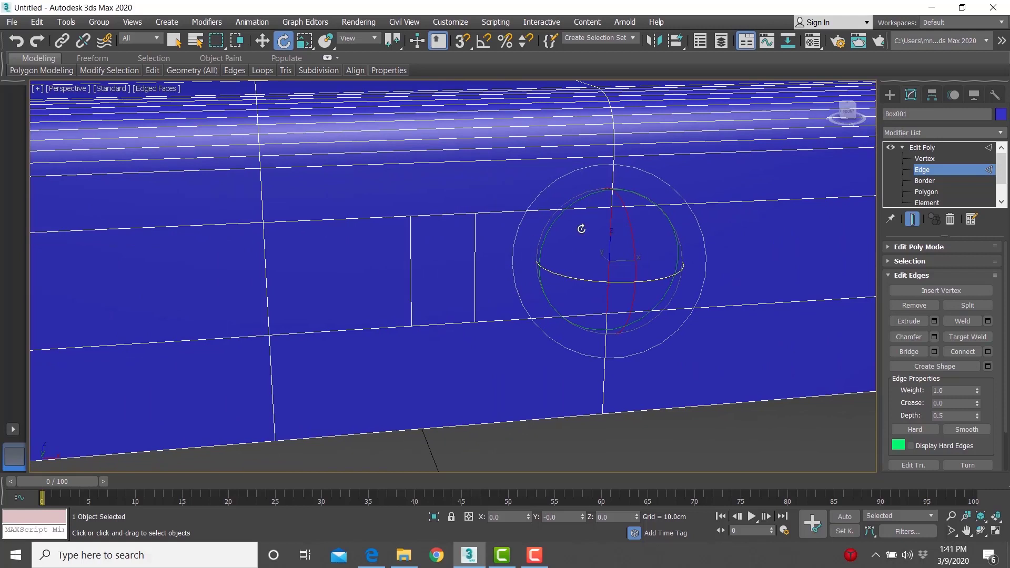
- Examine the smaller panels made by the two connecting edges by selecting their boundary edges one at a time
left_click(477, 260)
left_click(526, 213)
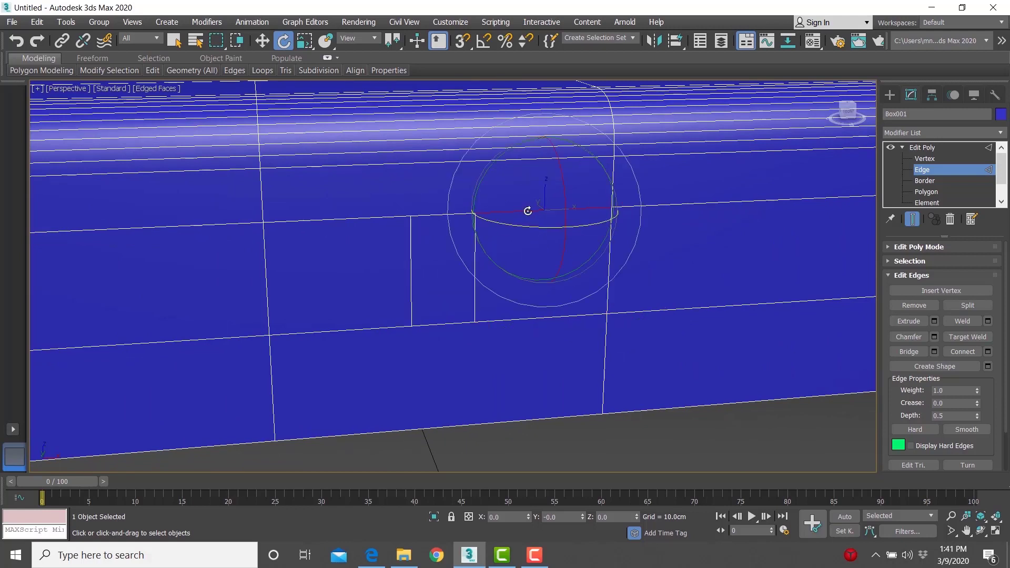
key("q")
left_click(611, 251)
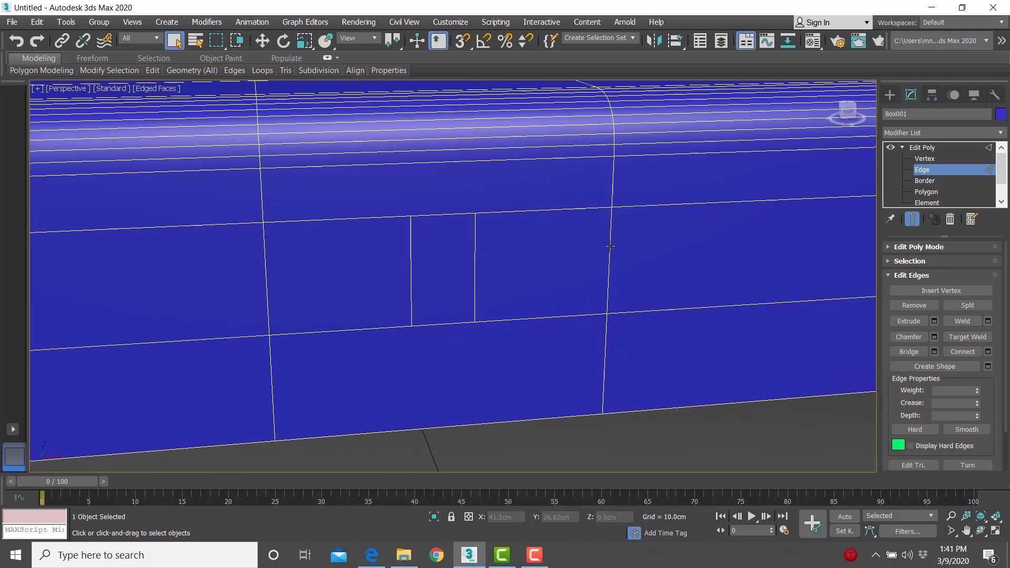
left_click(572, 317)
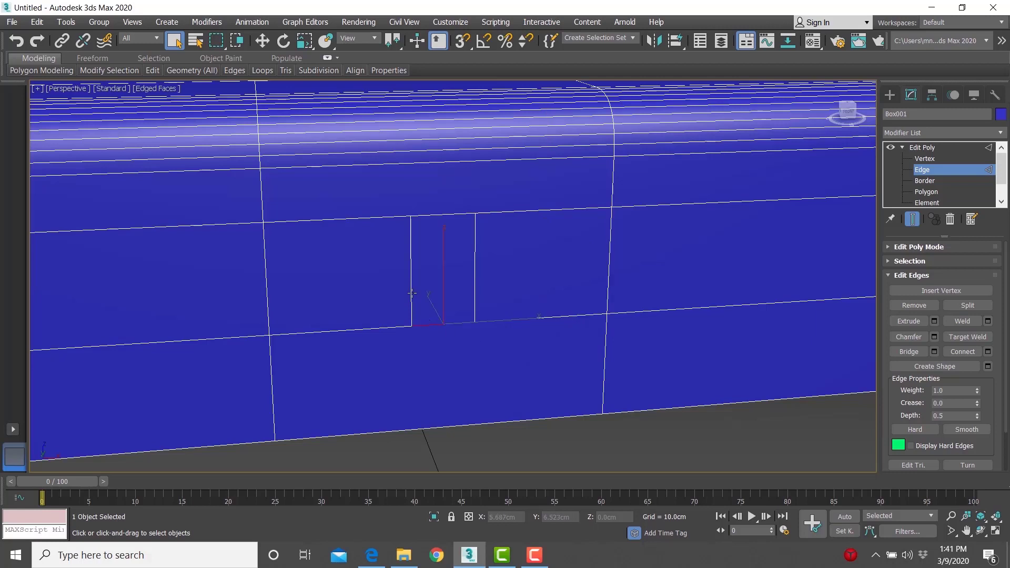
left_click(412, 266)
left_click(474, 239)
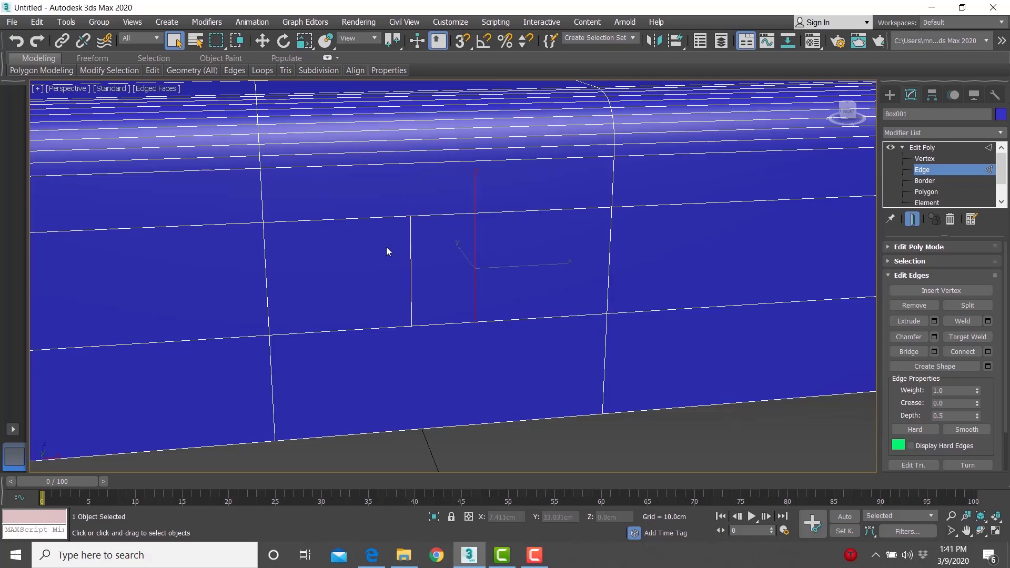
left_click(367, 218)
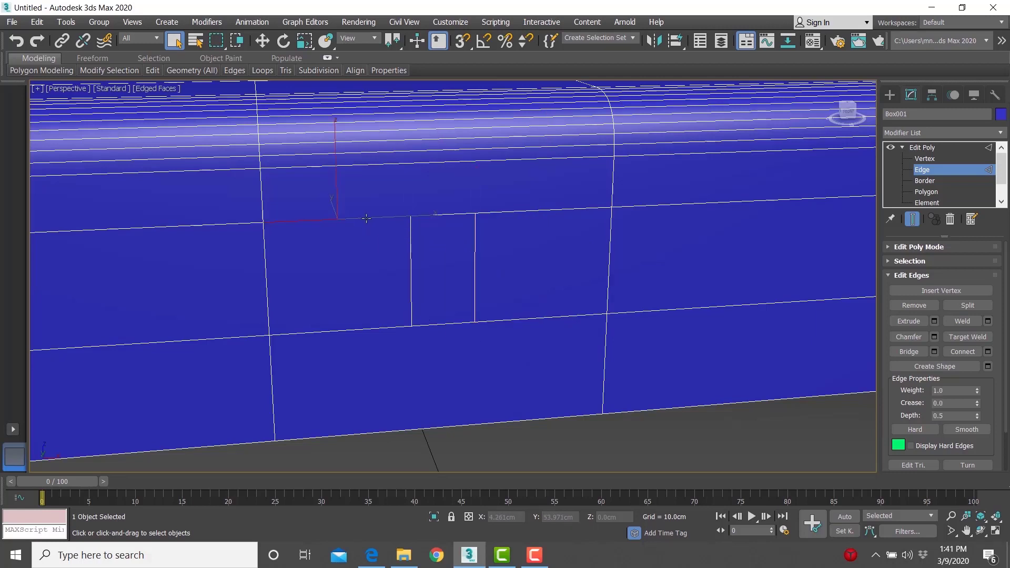
left_click(270, 267)
left_click(322, 333)
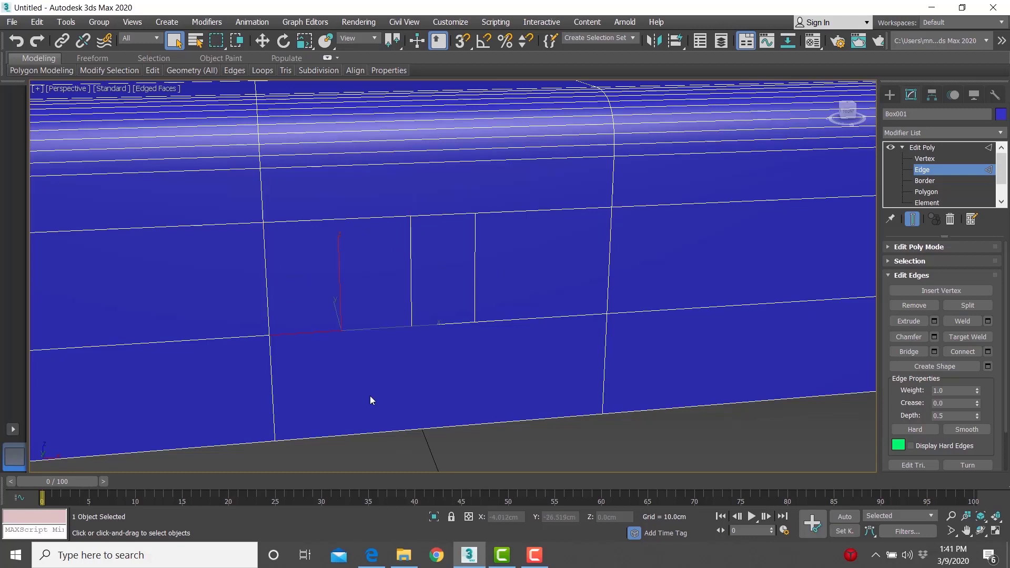
- Inspect the undivided panels directly below and above the connected area by selecting each as a polygon
left_click(374, 453)
key("4")
left_click(481, 361)
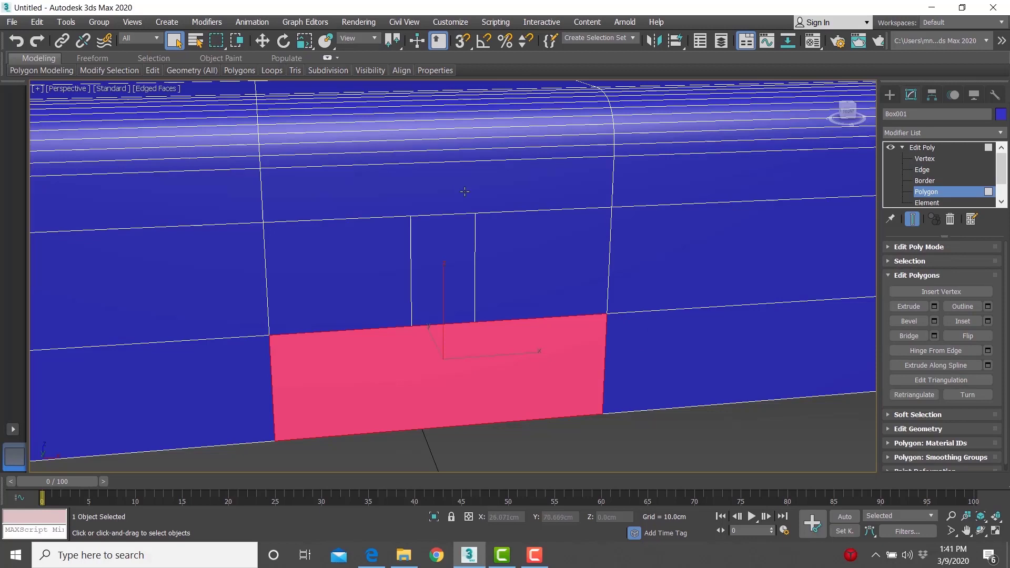
left_click(464, 190)
- Select all the boundary edges of the panel below the connected area, including the split segments of its upper side
key("2")
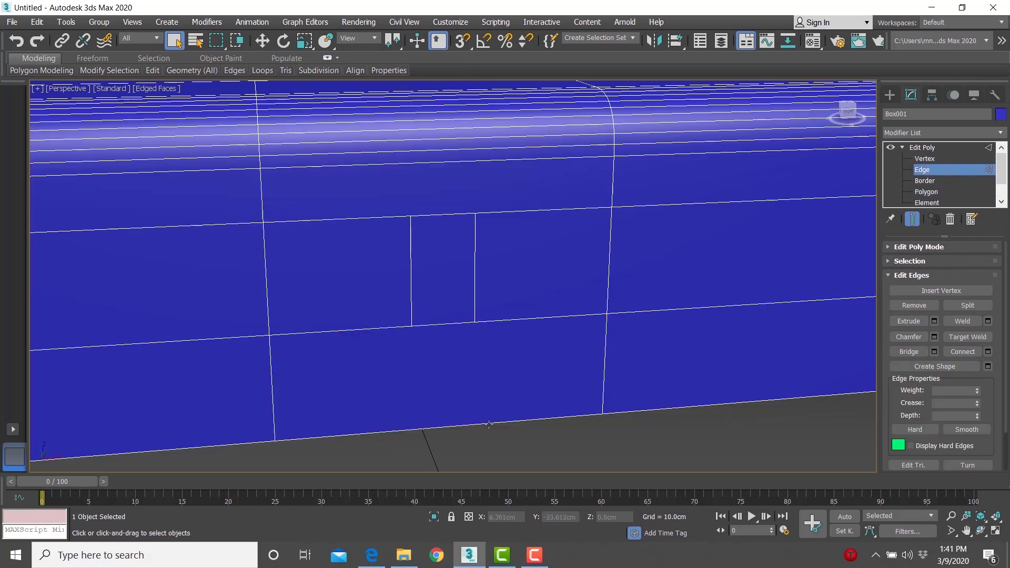
middle_click_drag(462, 395, 458, 359)
left_click(266, 363)
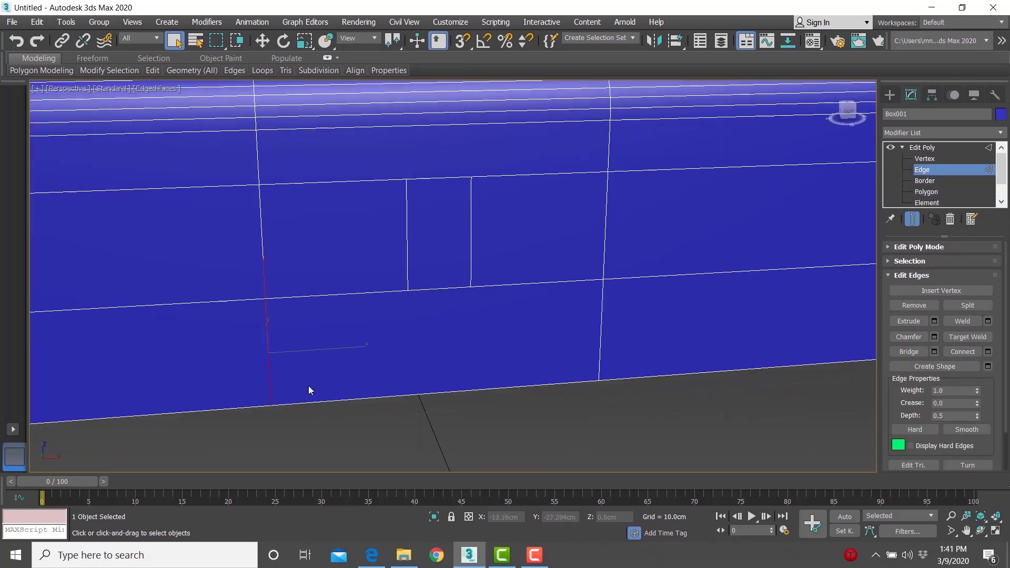
left_click(372, 397, "ctrl")
left_click(601, 326, "ctrl")
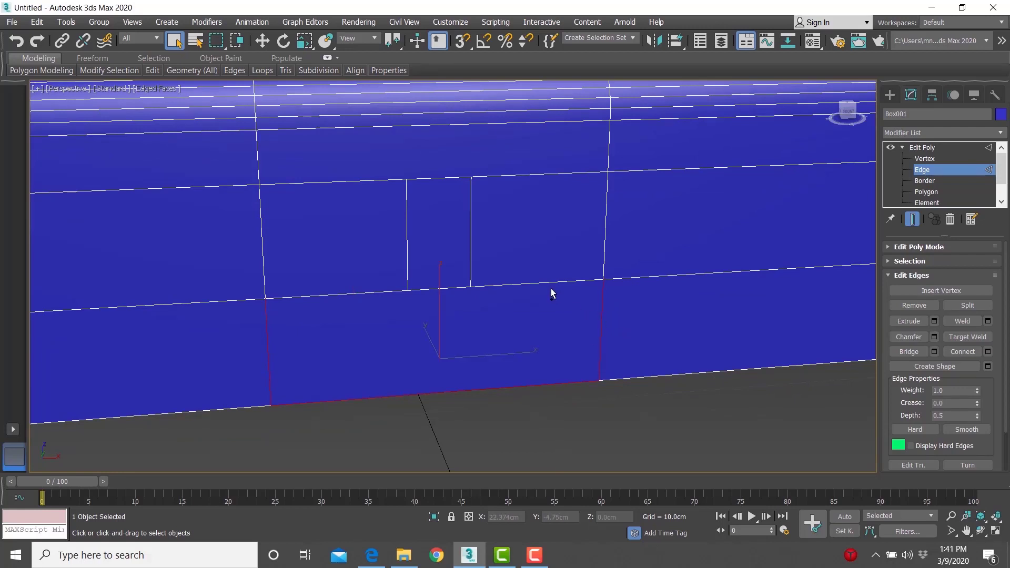
left_click(549, 284, "ctrl")
left_click(416, 289, "ctrl")
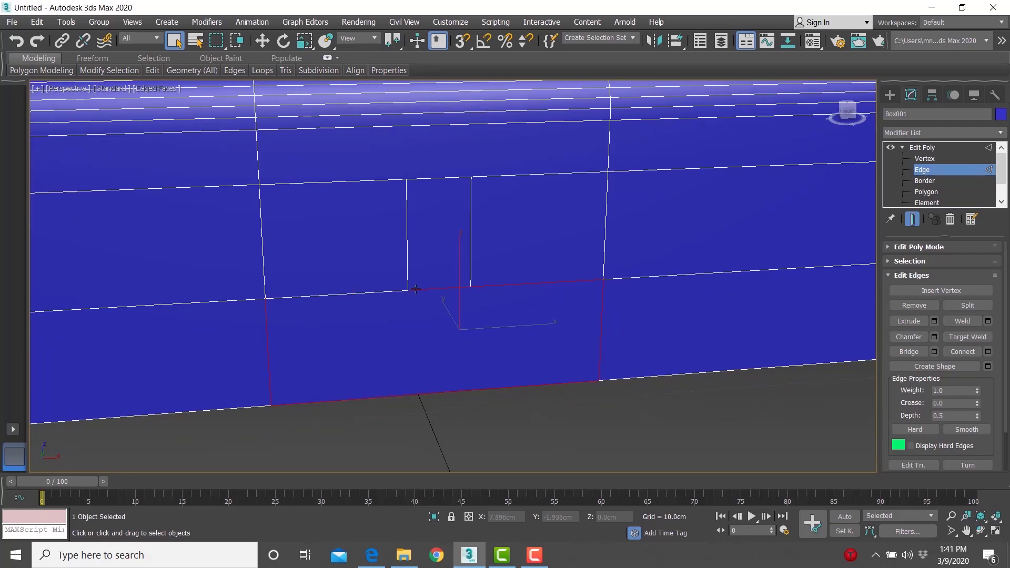
left_click(343, 294, "ctrl")
- Select all the boundary edges of the panel above the connected area, including the three split segments of its lower side
left_click(320, 180)
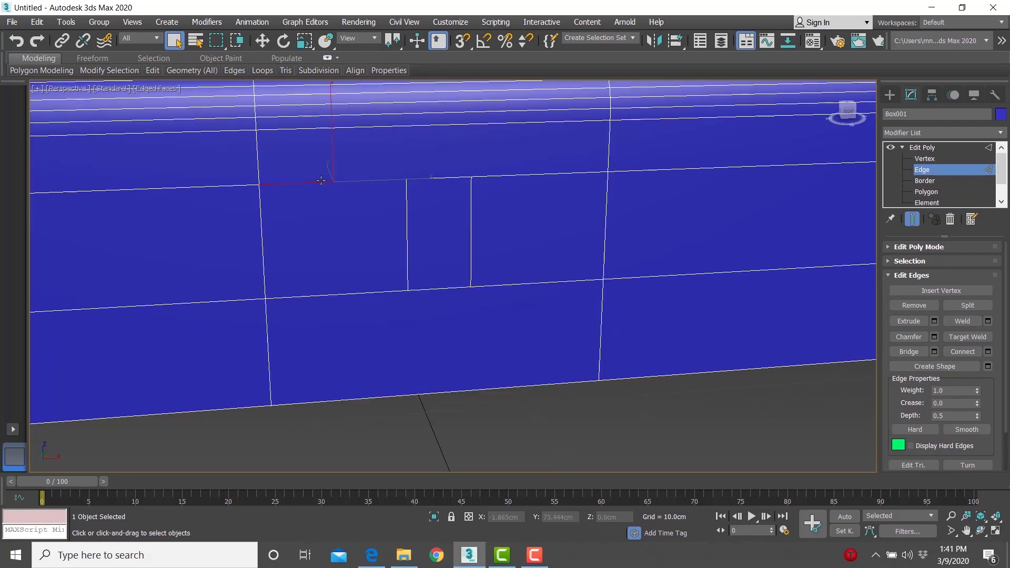
left_click(433, 181, "ctrl")
left_click(514, 176, "ctrl")
left_click(503, 126, "ctrl")
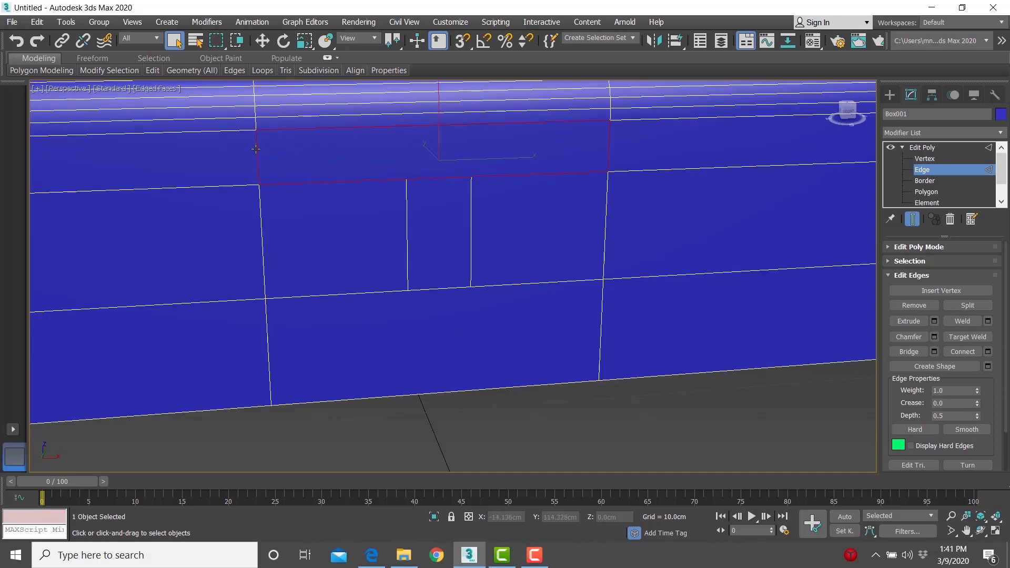
middle_click_drag(270, 149, 503, 248, "alt")
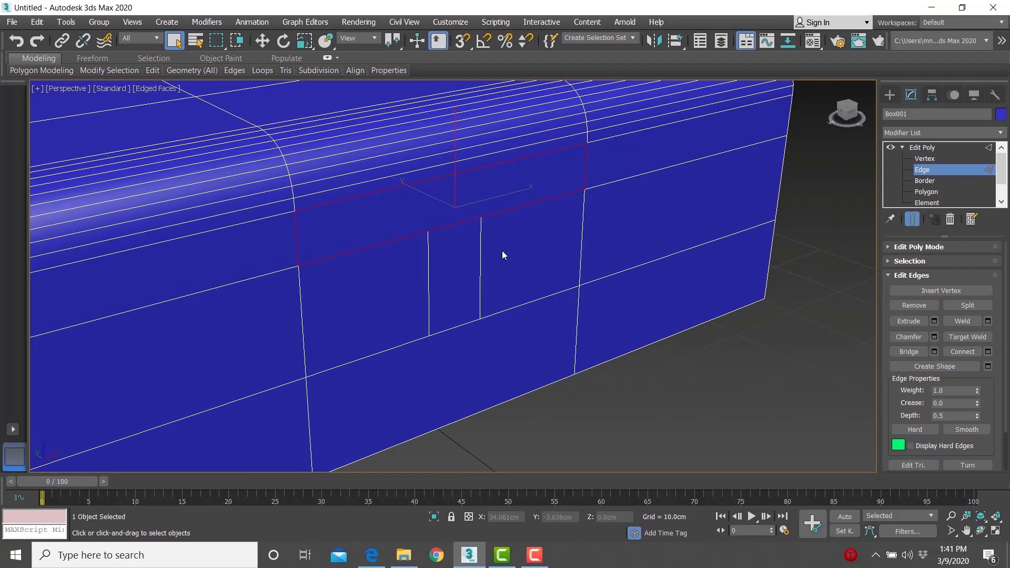
scroll(449, 291, "up", 2)
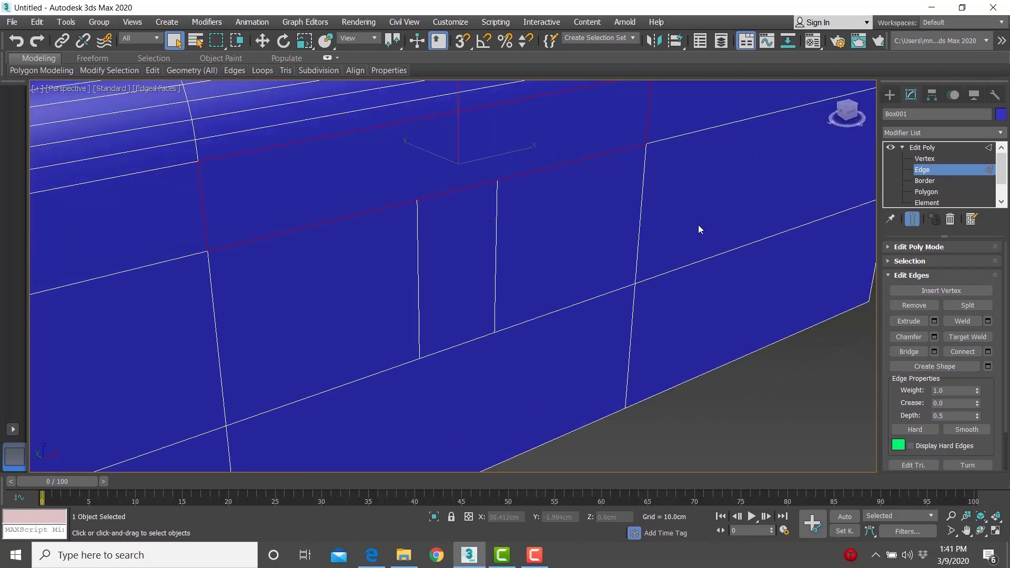
- Examine the panels around the two short connecting edges on the box's side and clear the edge selection
middle_click_drag(631, 251, 397, 277, "alt")
scroll(443, 261, "down", 3)
scroll(393, 240, "up", 4)
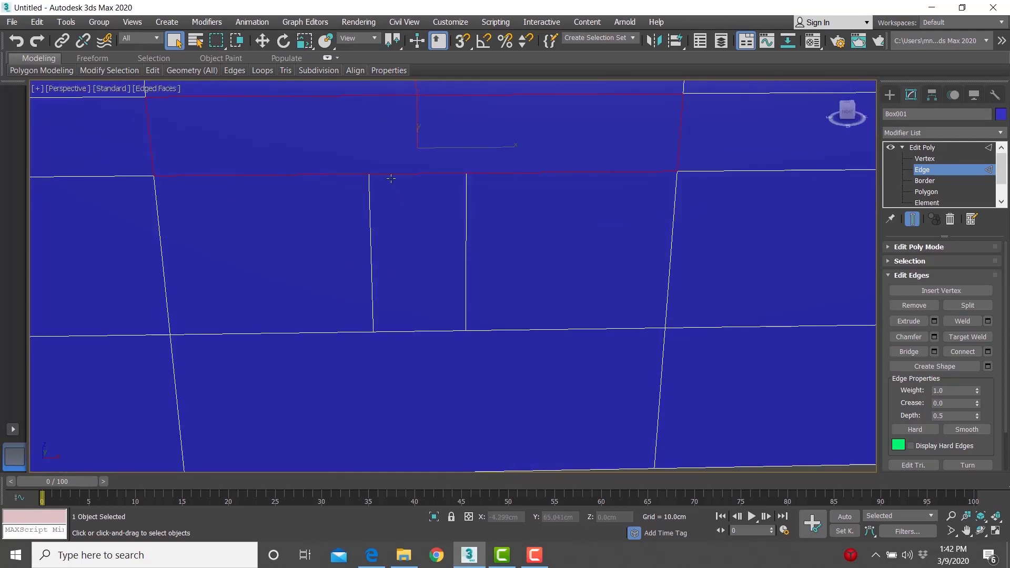
scroll(391, 179, "down", 5)
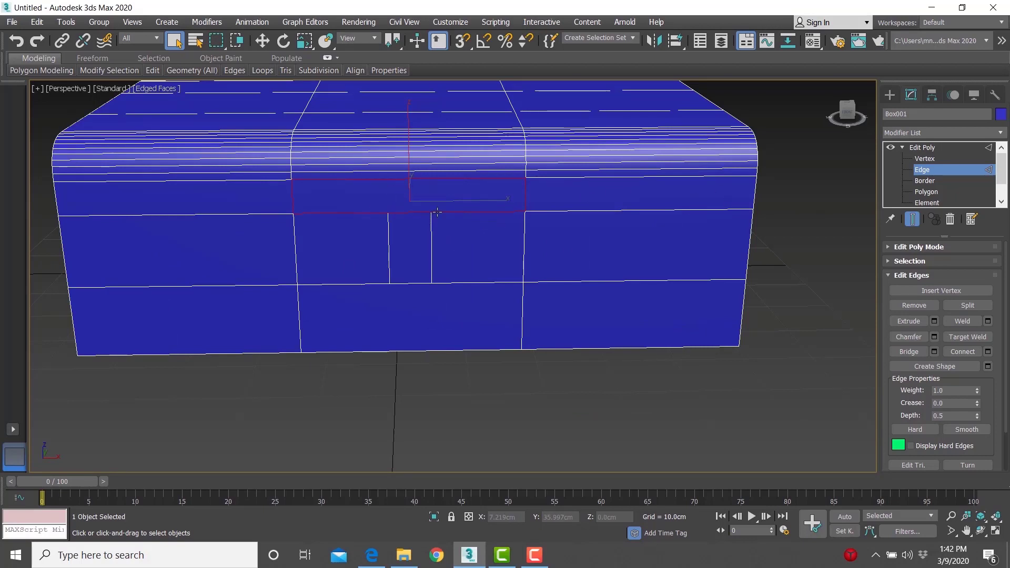
scroll(419, 312, "up", 2)
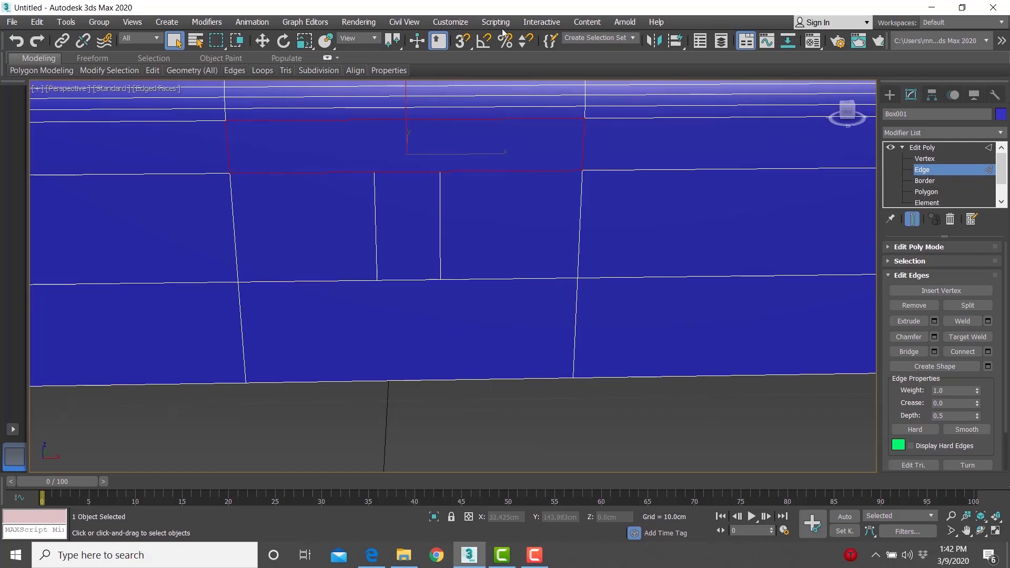
scroll(425, 248, "down", 4)
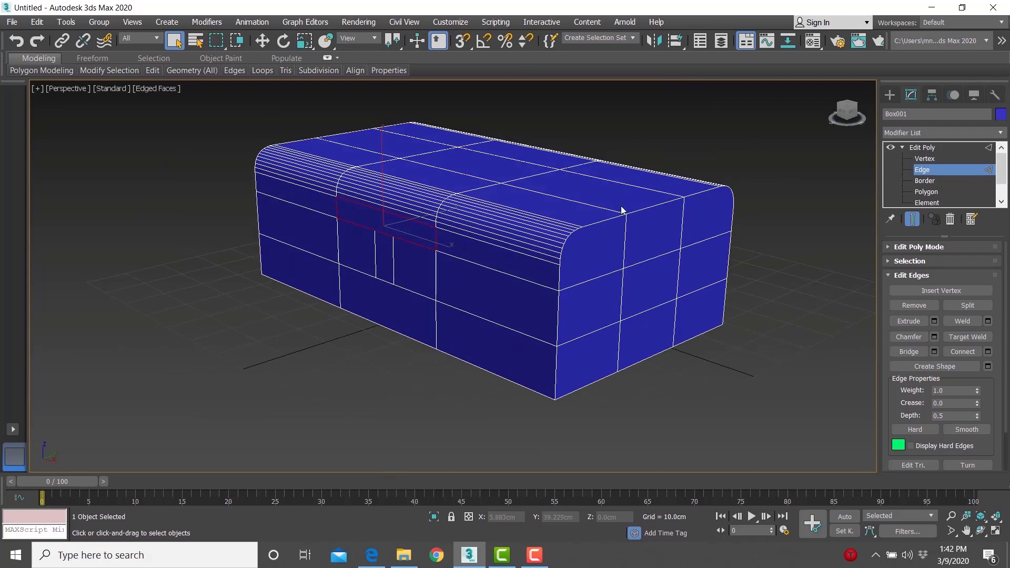
scroll(422, 346, "up", 8)
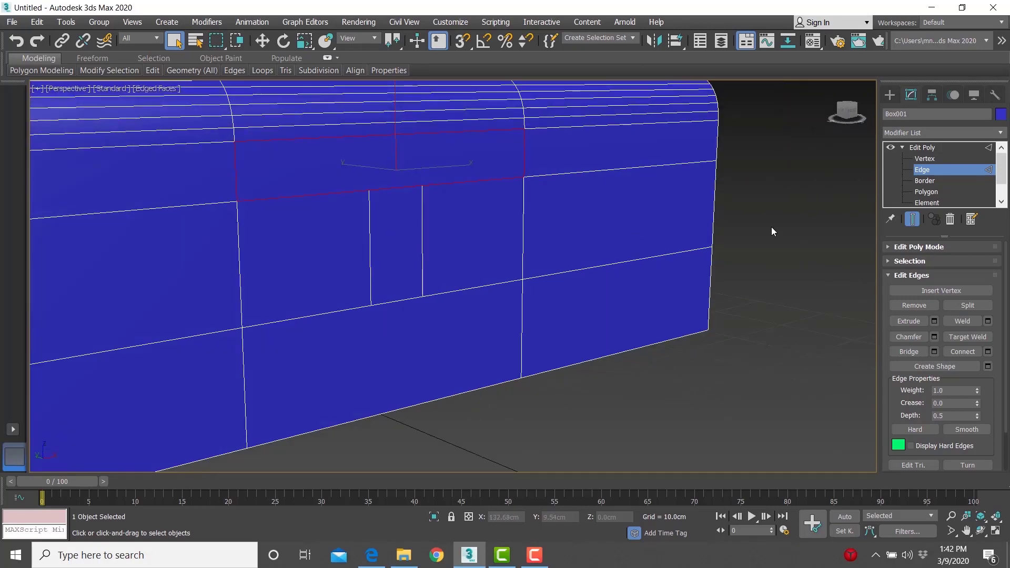
left_click(771, 232)
scroll(450, 215, "up", 3)
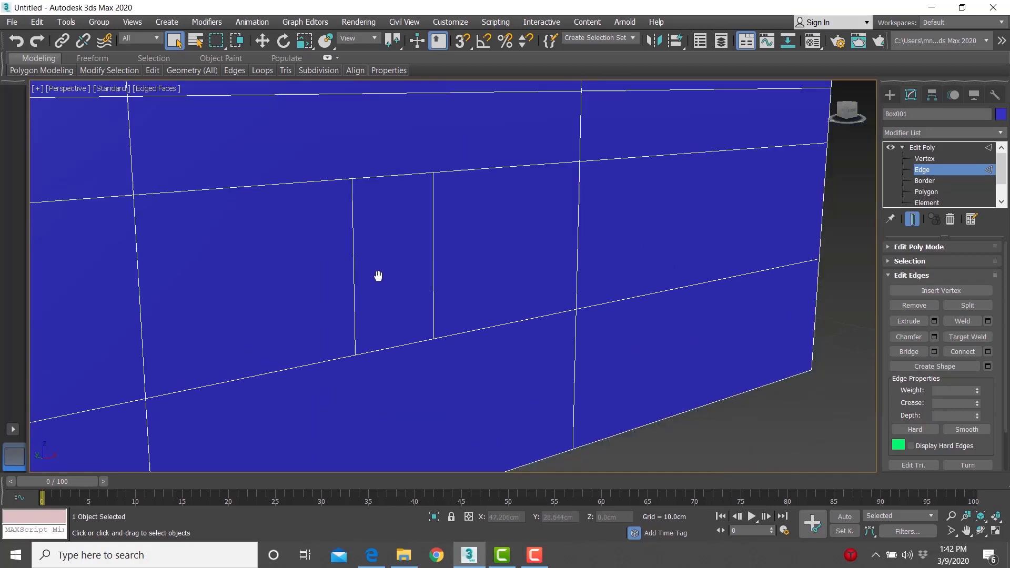
scroll(378, 276, "down", 2)
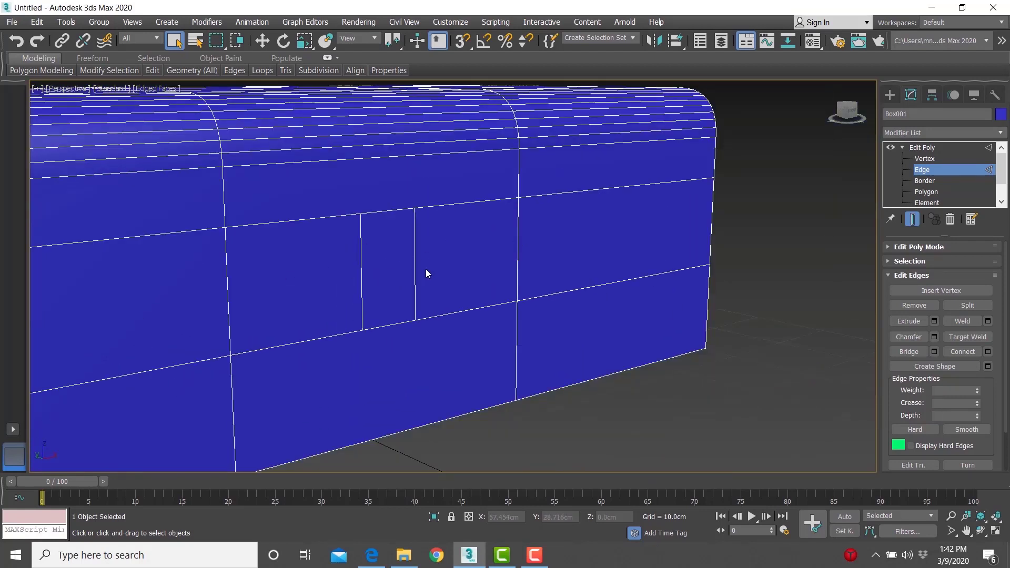
middle_click_drag(425, 269, 404, 264, "alt")
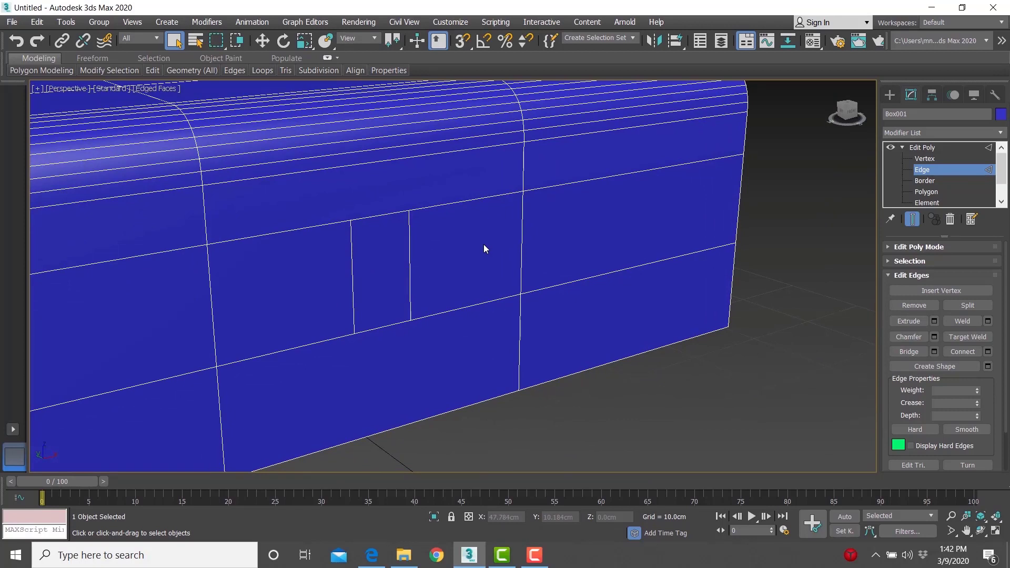
- Remove the two connecting edges from the middle side panel while keeping their end vertices
left_click(352, 264)
left_click(409, 253, "ctrl")
left_click(406, 284)
key("ctrl+z")
left_click(418, 270)
- Move the leftover vertex at the removed first edge's upper end upward to a Z position of about 24.7 cm
left_click(927, 159)
left_click(350, 219)
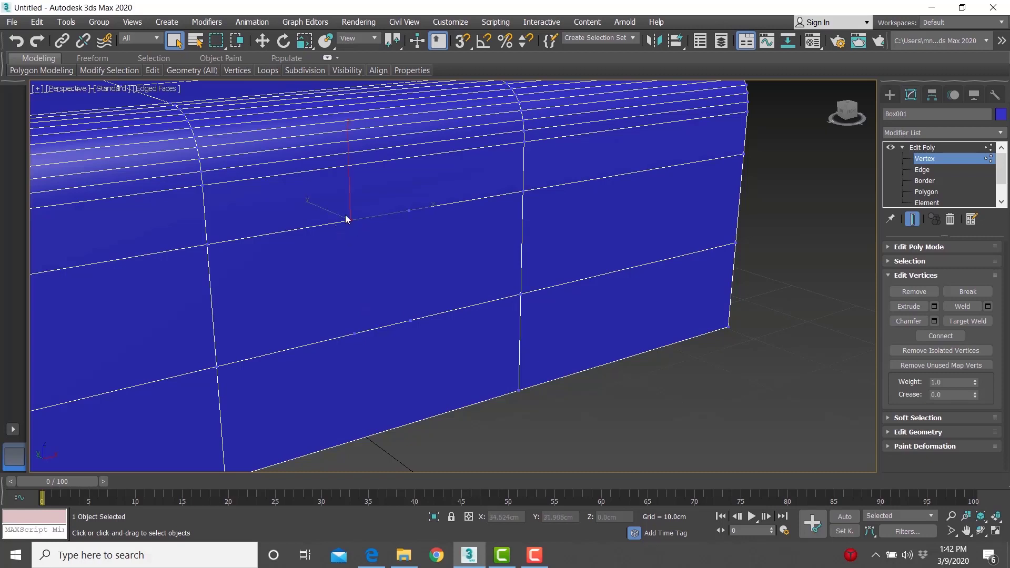
key("w")
mouse_move(350, 182)
left_mouse_down()
mouse_move(364, 230)
mouse_move(342, 194)
left_mouse_up()
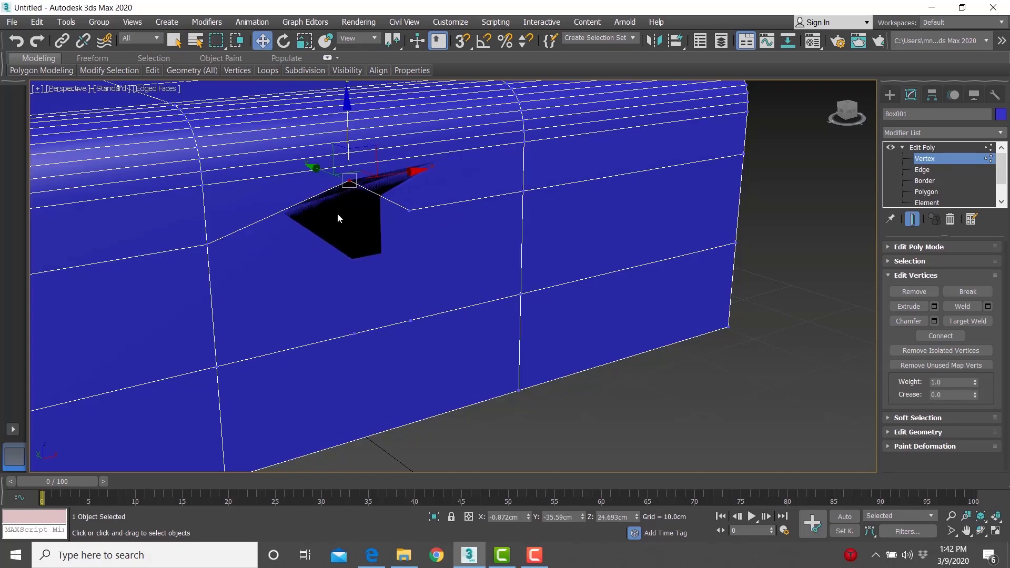
scroll(373, 229, "down", 3)
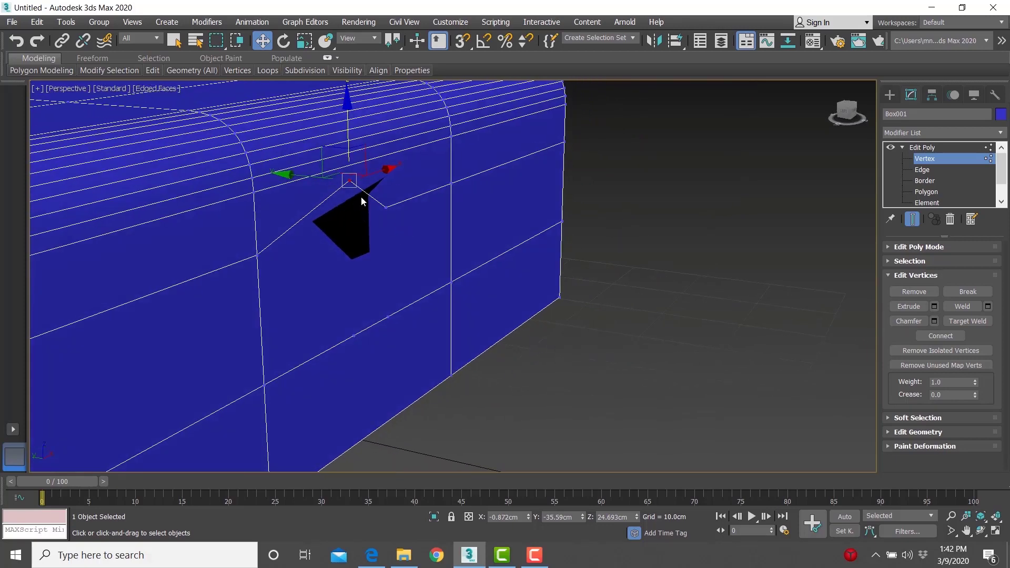
- Undo the vertex move and the removal of the two connecting edges
key("ctrl+z")
middle_click_drag(379, 198, 609, 256, "alt")
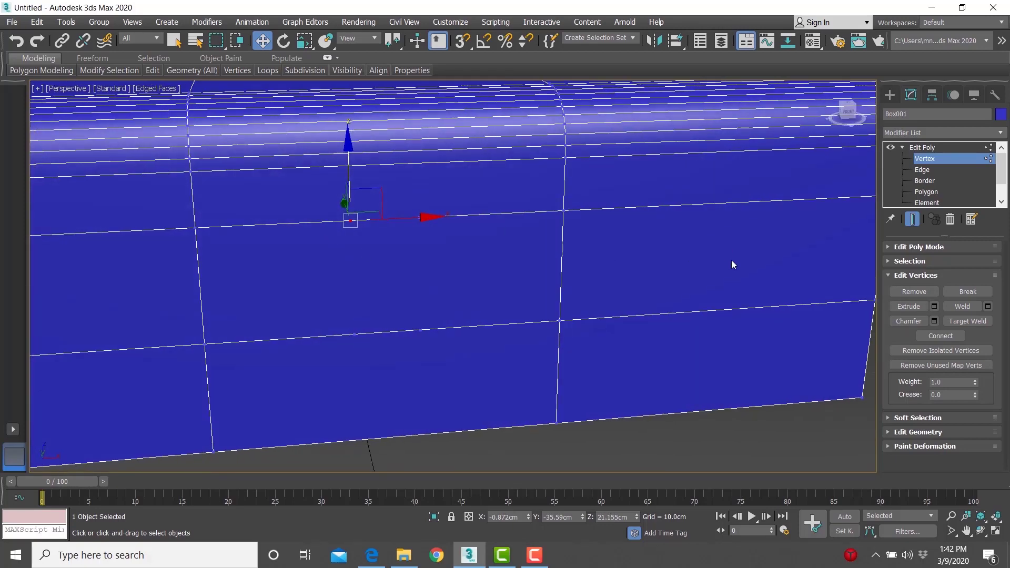
key("ctrl+z")
key("ctrl+z")
- Remove the two selected connecting edges together with their vertices, and check the panel at vertex level
key("2")
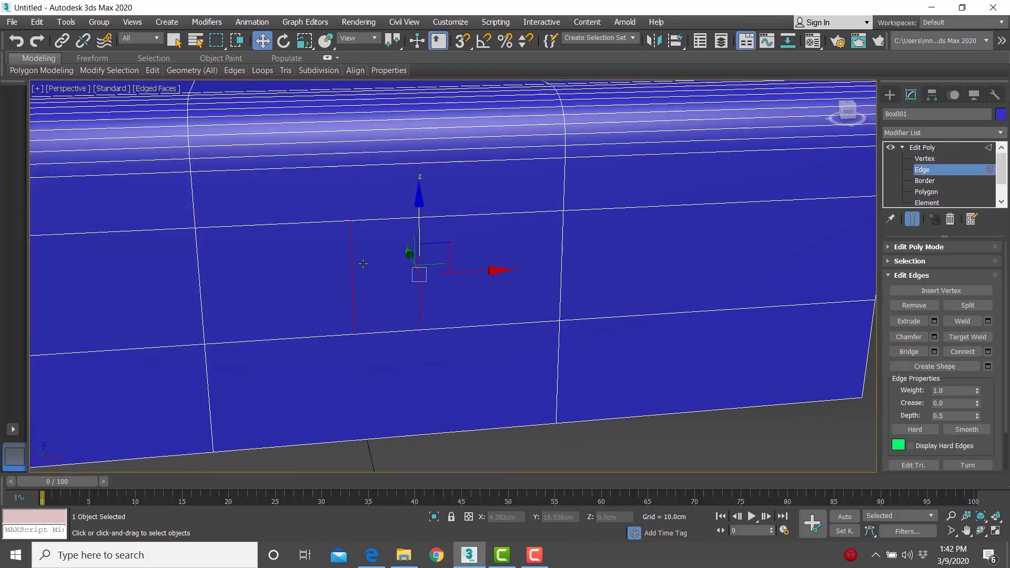
key("BackSpace")
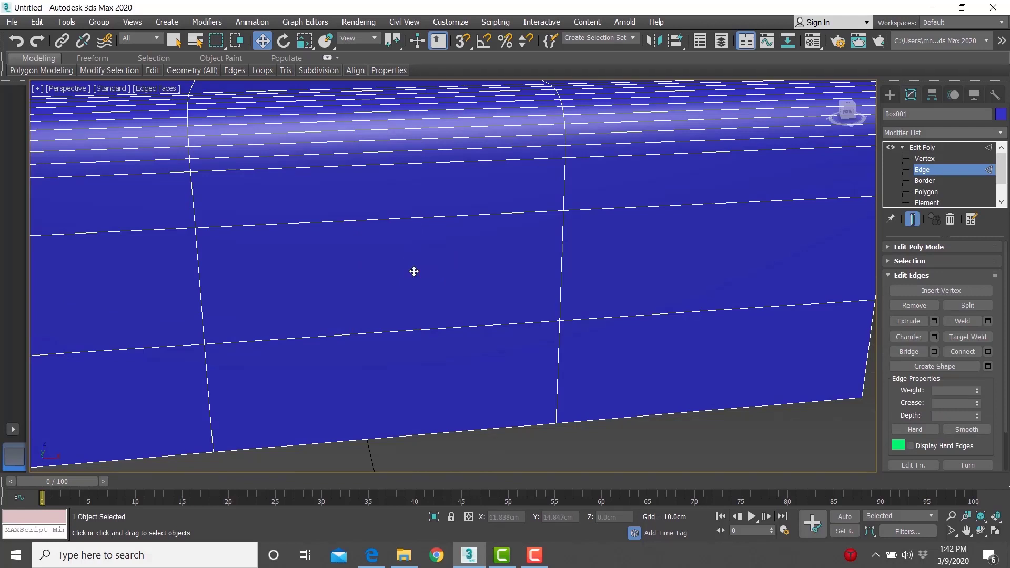
left_click(924, 159)
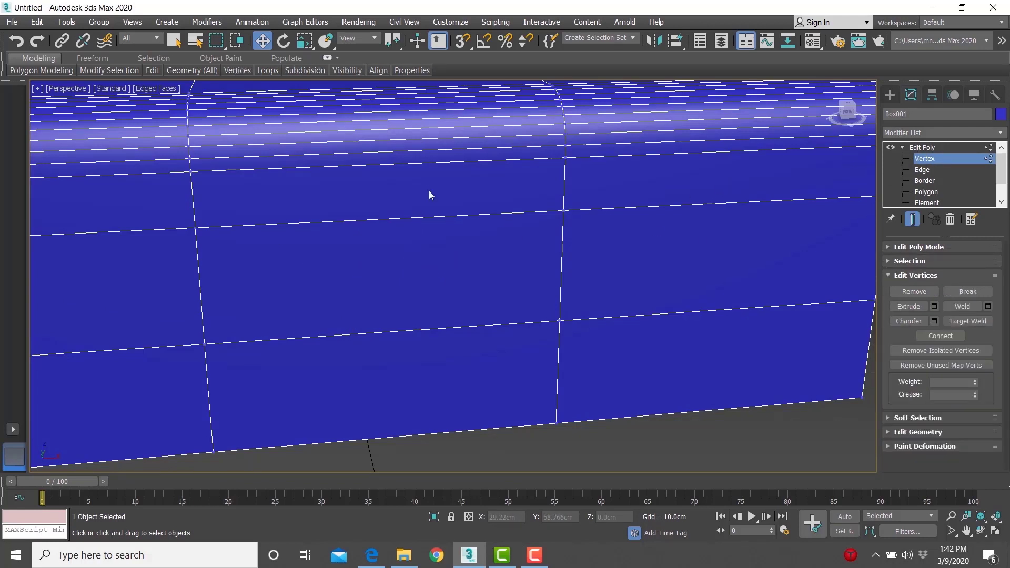
scroll(393, 301, "down", 5)
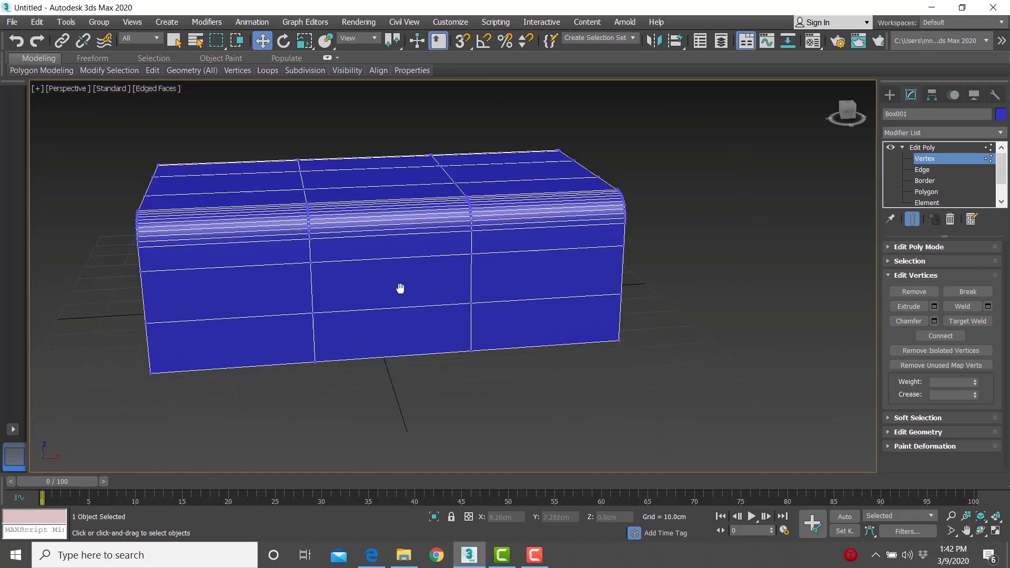
- Select the whole ring of lengthwise edges around the box's middle section
left_click(922, 169)
left_click(357, 260)
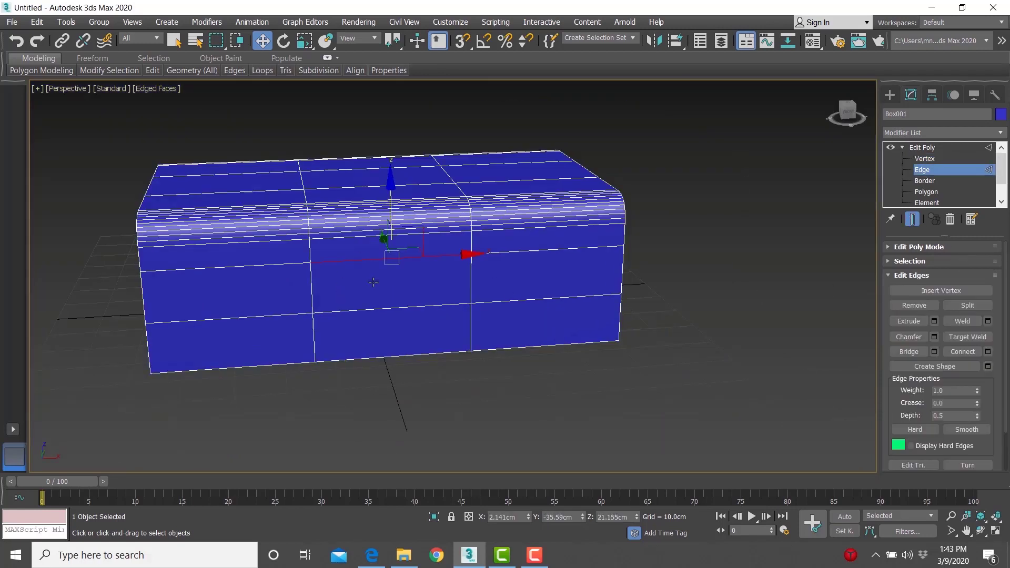
left_click(389, 308, "shift")
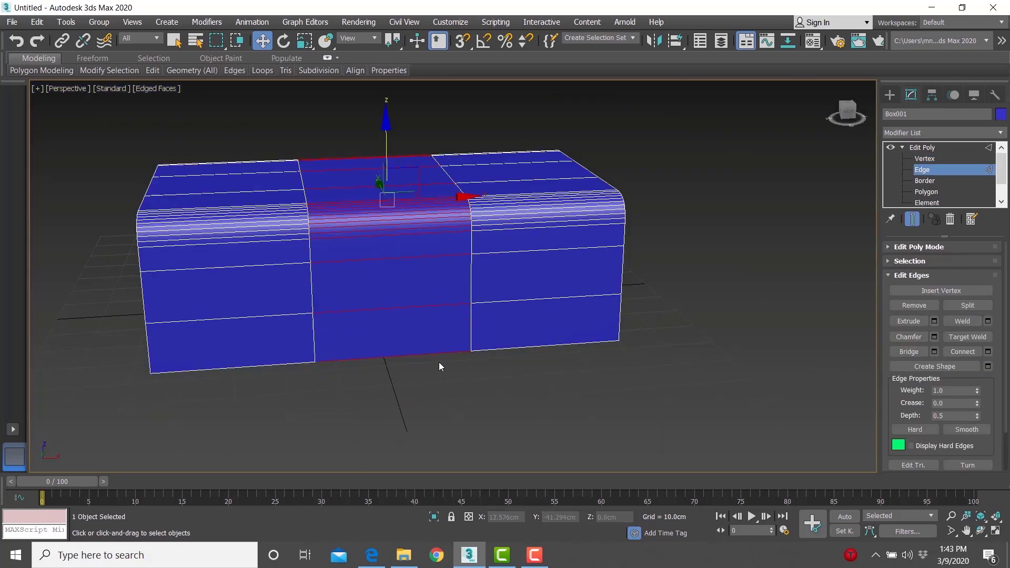
middle_click_drag(440, 365, 458, 357, "alt")
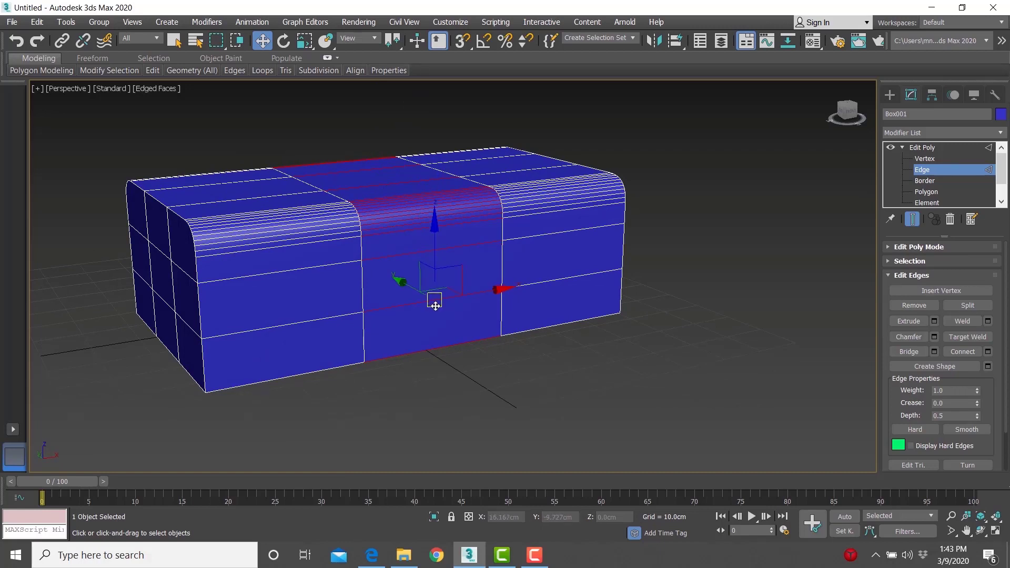
scroll(435, 306, "up", 5)
scroll(460, 316, "down", 3)
left_click(926, 262)
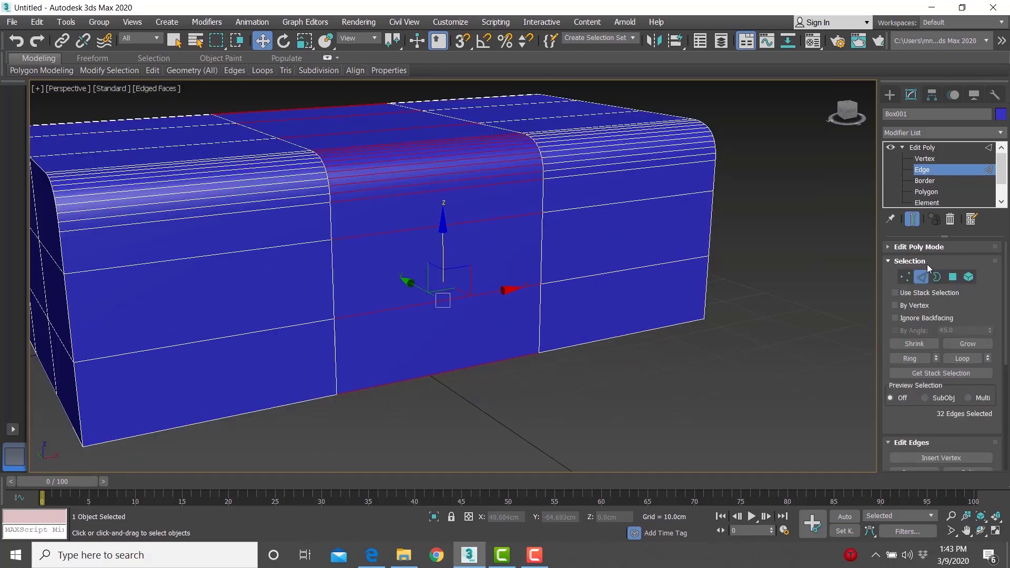
left_click(927, 262)
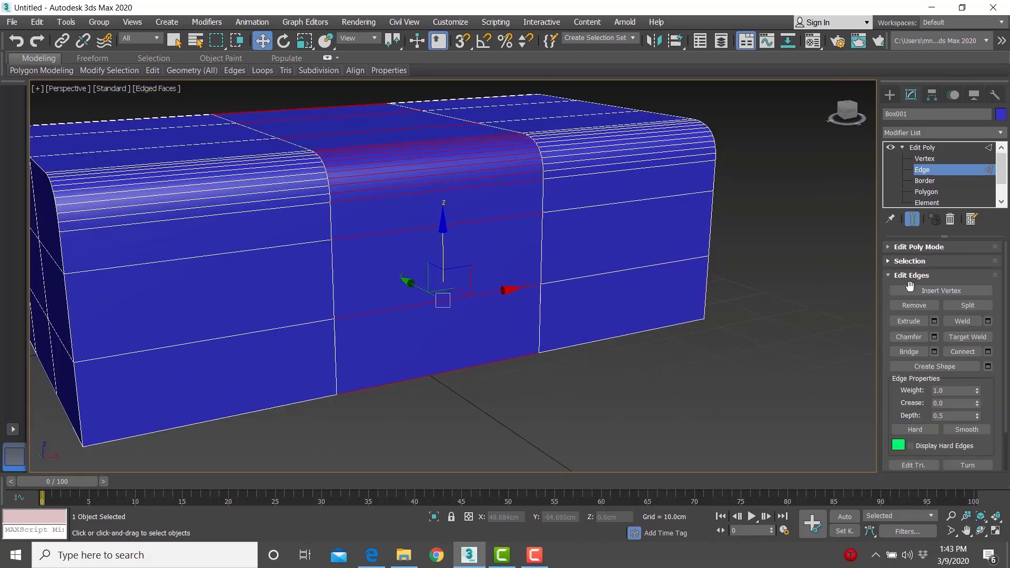
- Connect the selected edge ring with 2 segments and a pinch of 86
left_click(988, 351)
middle_click_drag(642, 337, 597, 342, "alt")
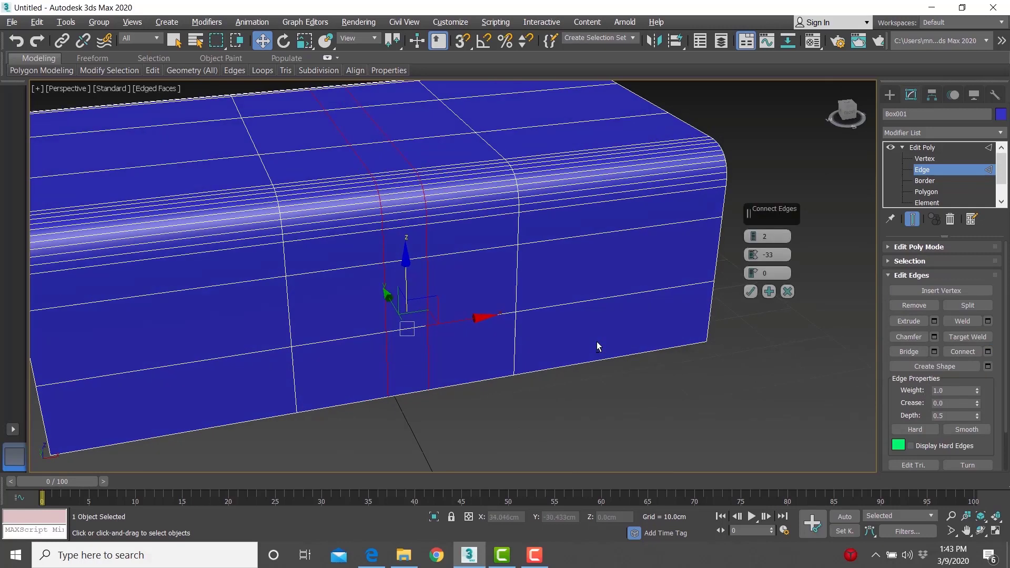
left_click_drag(755, 240, 779, 6)
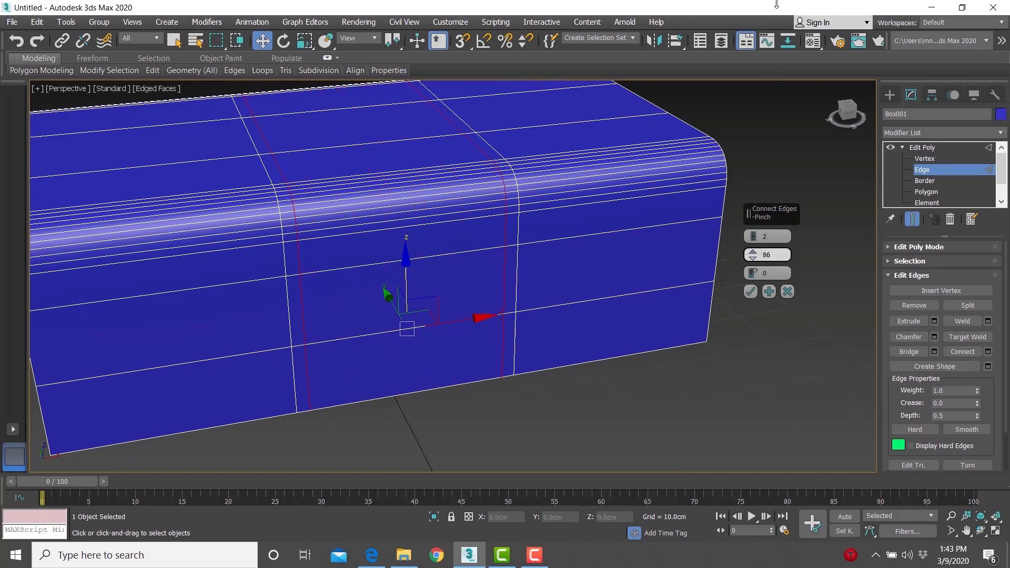
left_click(751, 291)
- Examine the narrow strips formed by the new connecting edges across the box's side, rounded corner and top
middle_click_drag(611, 316, 406, 273, "alt")
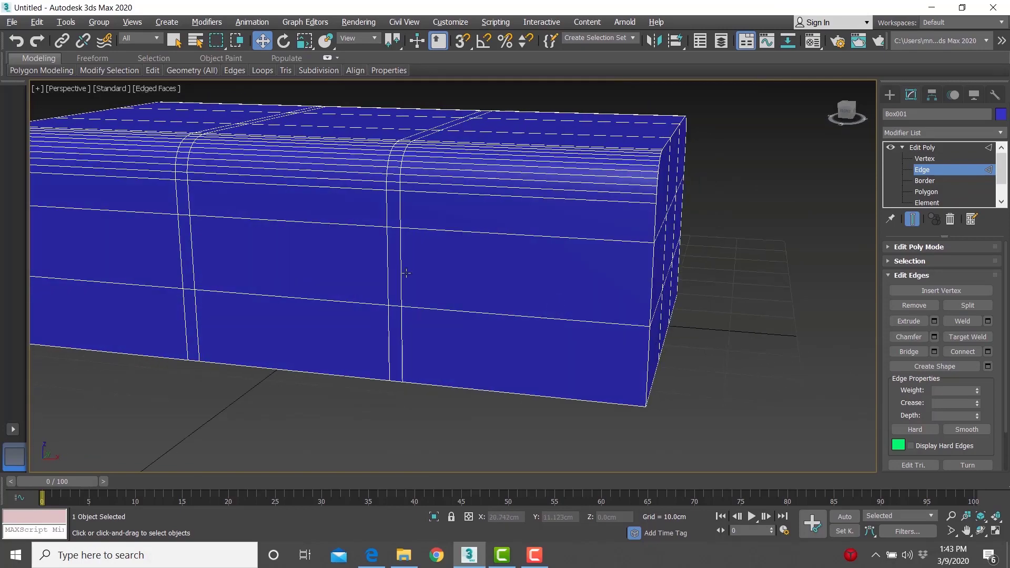
middle_click_drag(268, 221, 370, 202, "alt")
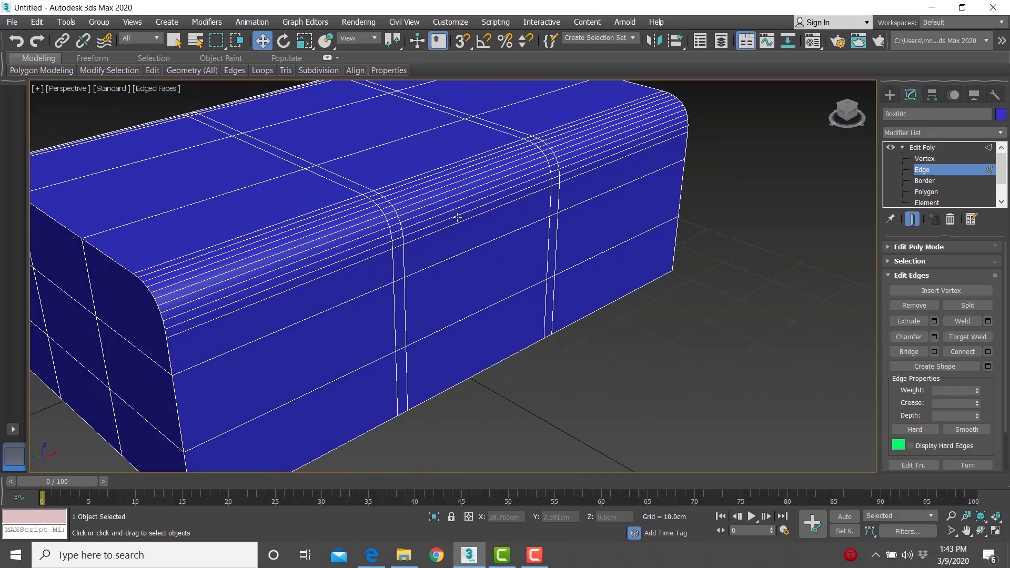
middle_click_drag(457, 217, 304, 239, "alt")
scroll(304, 240, "up", 3)
middle_click_drag(411, 170, 404, 210, "alt")
scroll(395, 206, "down", 5)
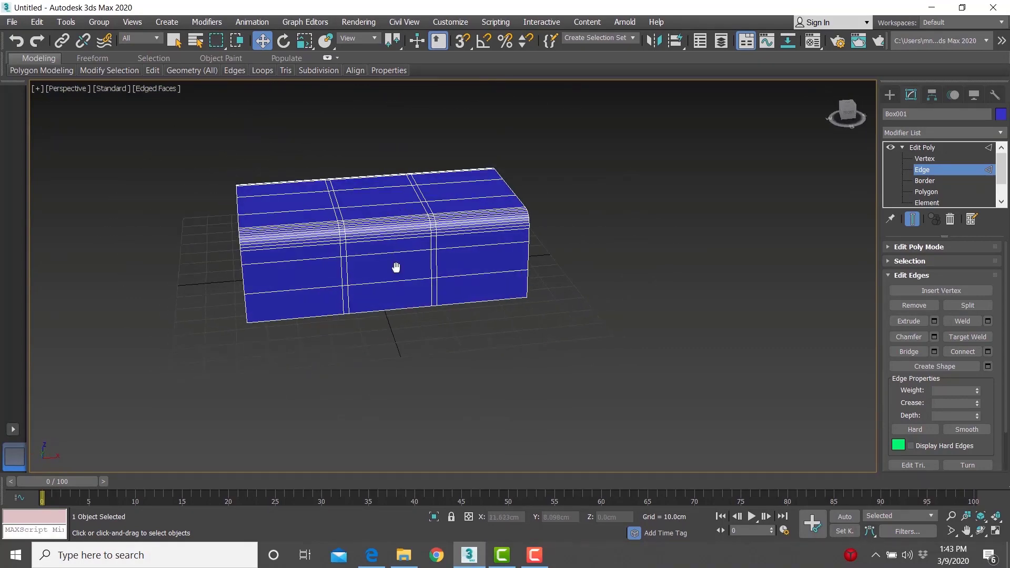
scroll(428, 293, "up", 5)
scroll(437, 296, "down", 2)
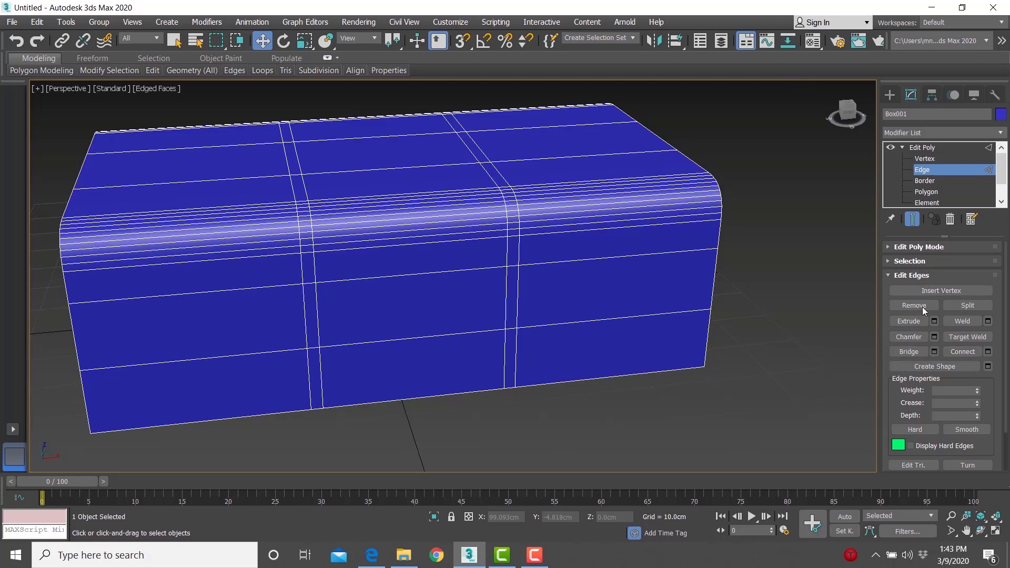
- Switch to polygon level, show the polygon editing tools and clear the current polygon selection
left_click(918, 275)
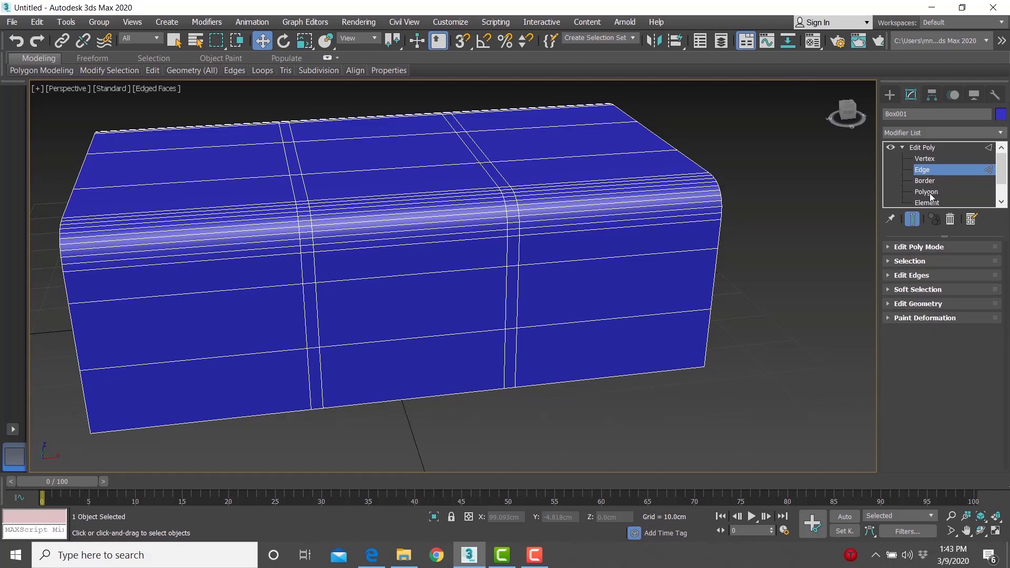
left_click(927, 193)
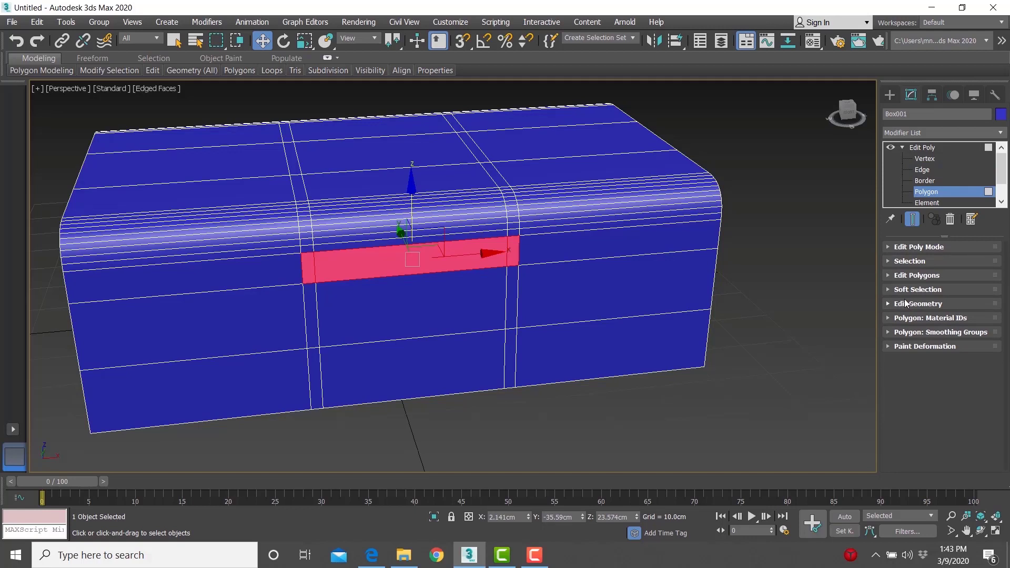
left_click(906, 277)
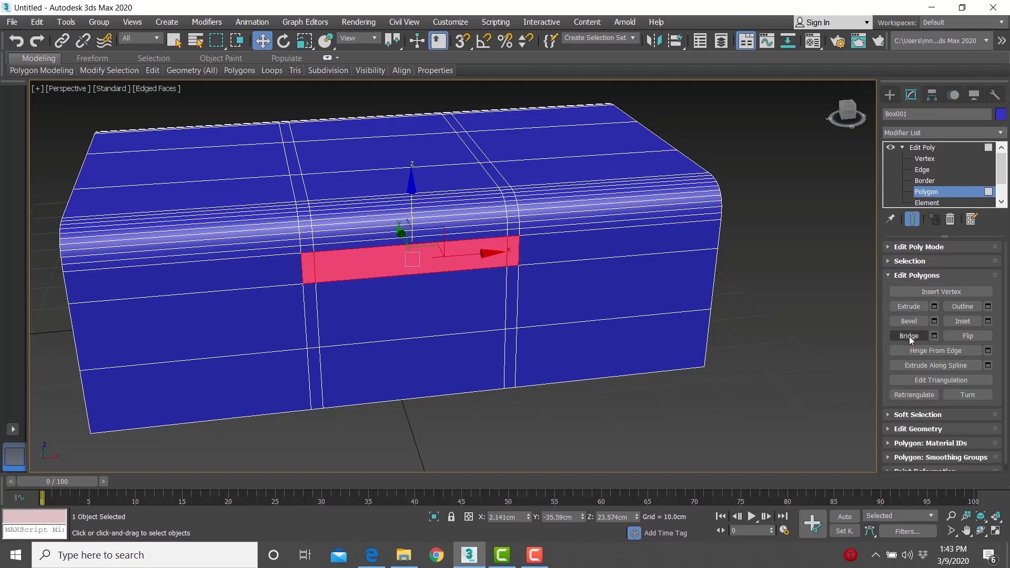
left_click(374, 450)
- Select the polygons of one narrow strip from below the rounded corner over it to the first top row
scroll(506, 242, "up", 5)
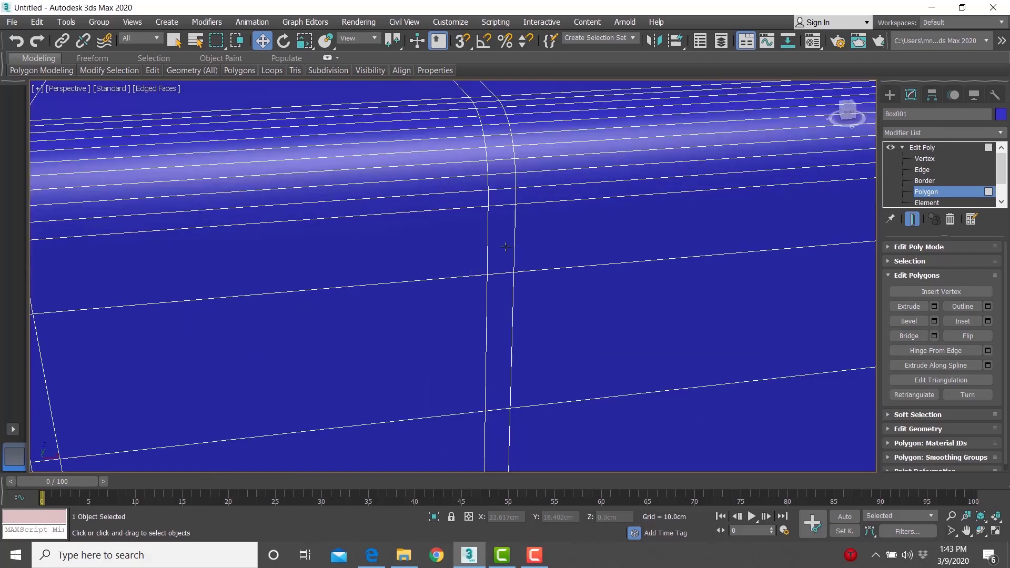
left_click(501, 248)
left_click_drag(510, 198, 474, 91)
scroll(561, 227, "down", 5)
scroll(561, 227, "down", 2)
middle_click_drag(467, 267, 492, 279, "alt")
- Add the matching polygons of the other narrow strip across the rounded corner to the selection
scroll(469, 281, "up", 5)
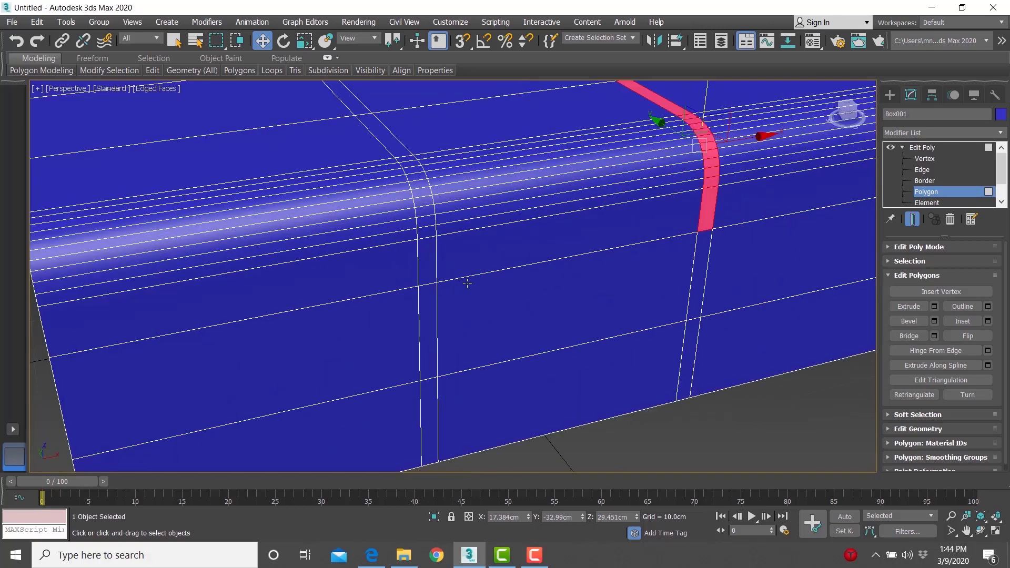
key("q")
scroll(428, 262, "up", 4)
left_click(427, 261, "ctrl")
left_click(426, 164, "ctrl")
middle_click_drag(426, 199, 392, 296)
scroll(392, 296, "down", 4)
left_click(393, 292, "ctrl")
left_click(390, 270, "ctrl")
left_click(389, 260, "ctrl")
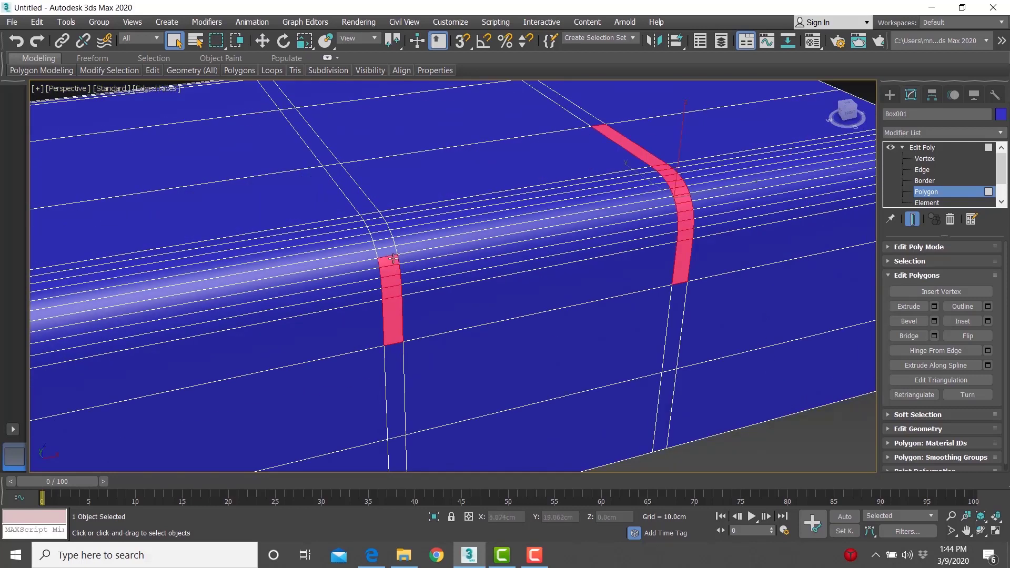
left_click(387, 250, "ctrl")
left_click(385, 242, "ctrl")
left_click(383, 235, "ctrl")
left_click(381, 231, "ctrl")
left_click(379, 228, "ctrl")
left_click(376, 223, "ctrl")
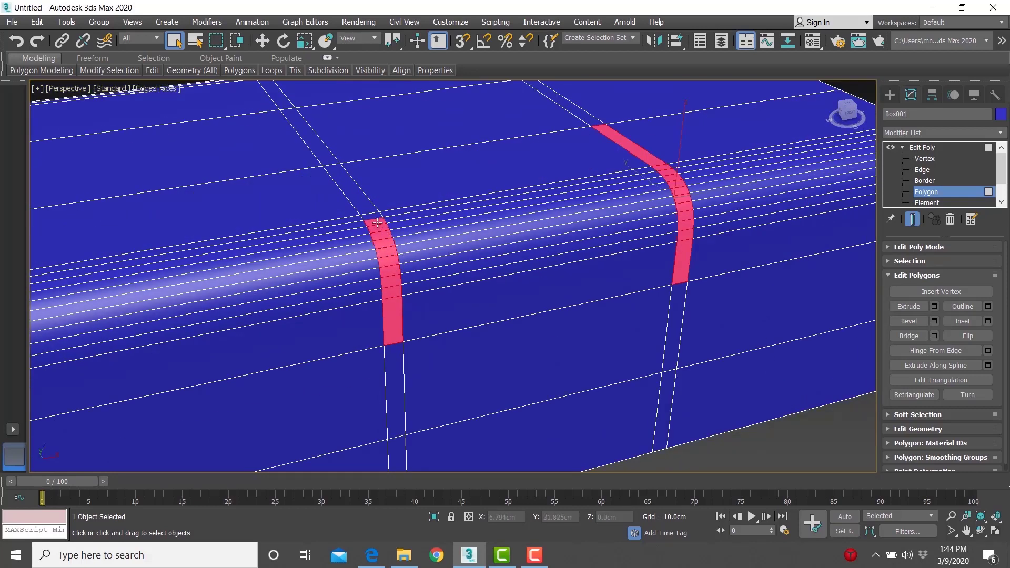
left_click(375, 219, "ctrl")
left_click(372, 215, "ctrl")
left_click(350, 190, "ctrl")
middle_click_drag(634, 297, 609, 286, "alt")
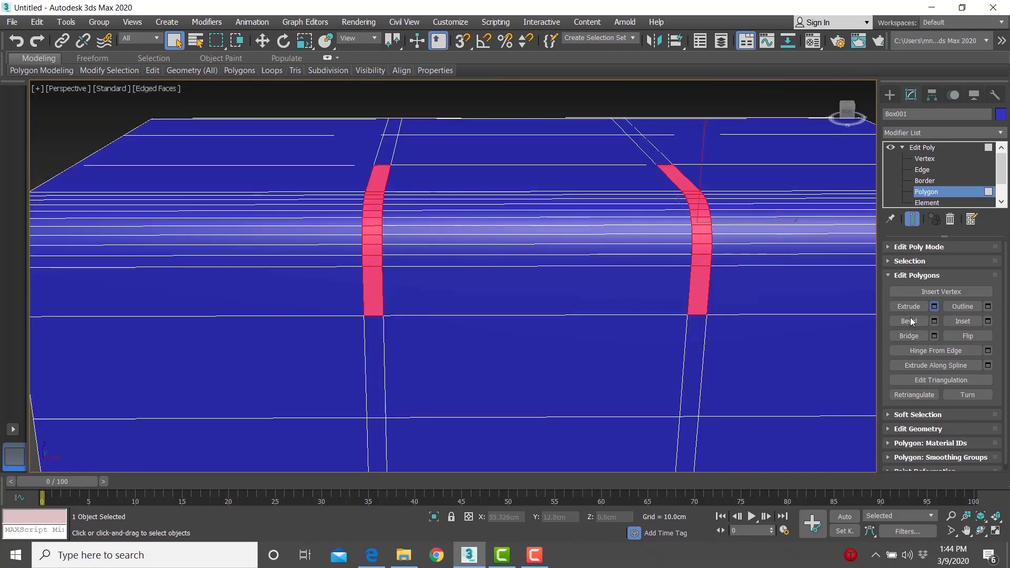
- Extrude the two selected polygon strips over the rounded corner with a height of 11.746 cm using Group Normals
left_click(935, 307)
middle_click_drag(679, 347, 532, 344, "alt")
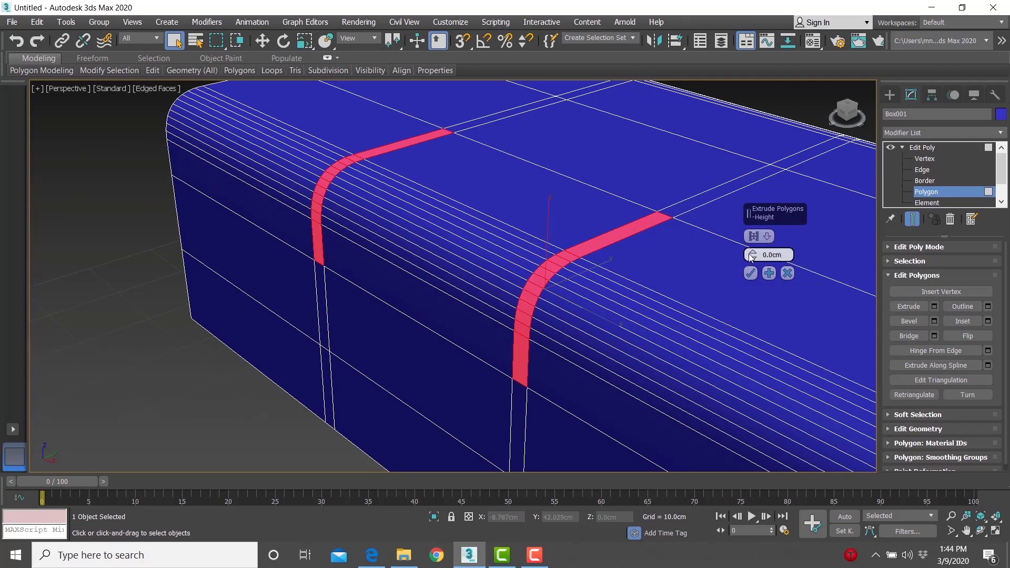
scroll(562, 353, "down", 2)
scroll(605, 284, "up", 2)
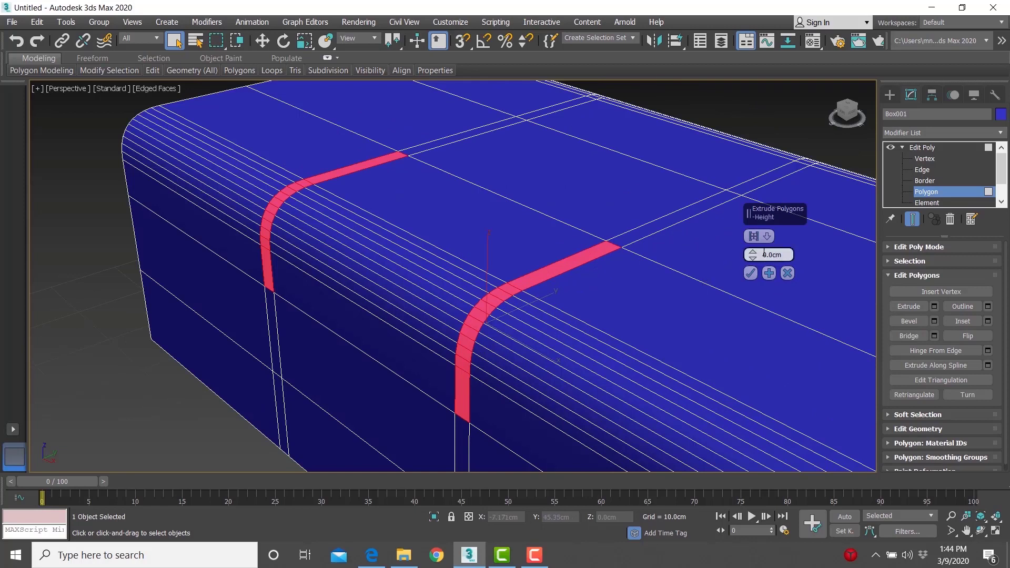
left_click_drag(754, 256, 853, 192)
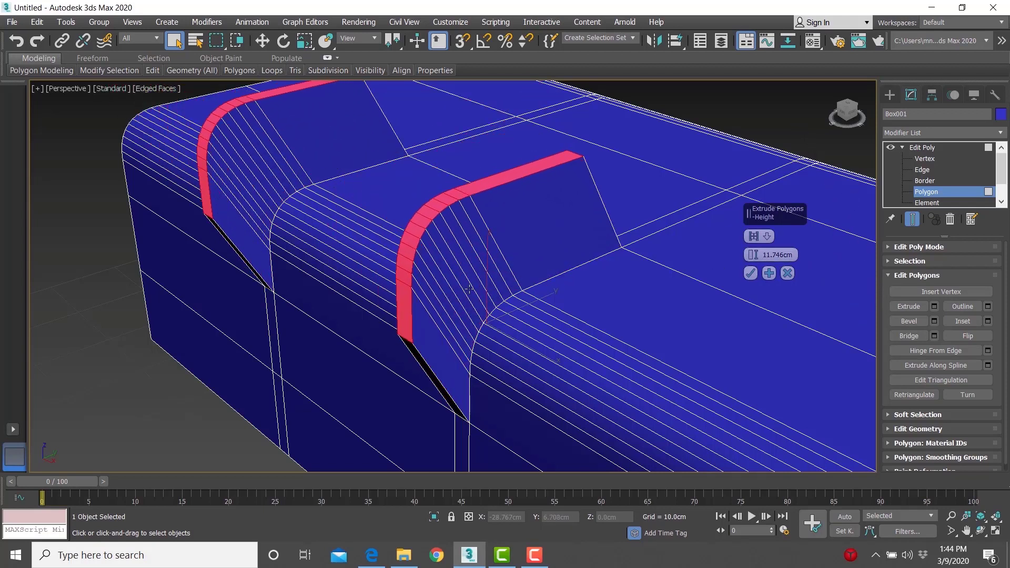
- Examine from several angles how the Group Normals extrusion directs the two strips around the rounded corner
scroll(485, 289, "down", 4)
middle_click_drag(478, 289, 499, 289, "alt")
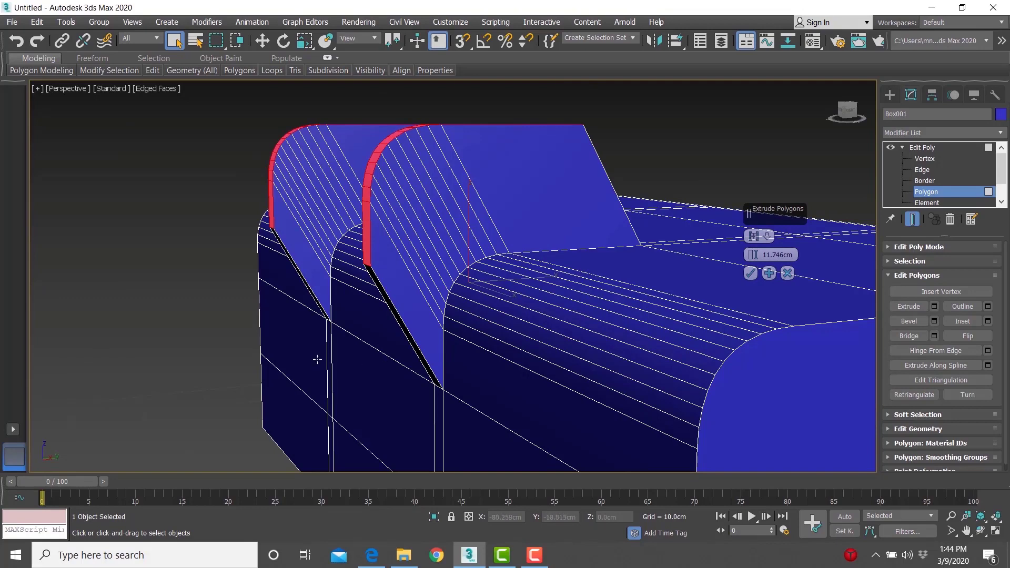
middle_click_drag(318, 359, 407, 381, "alt")
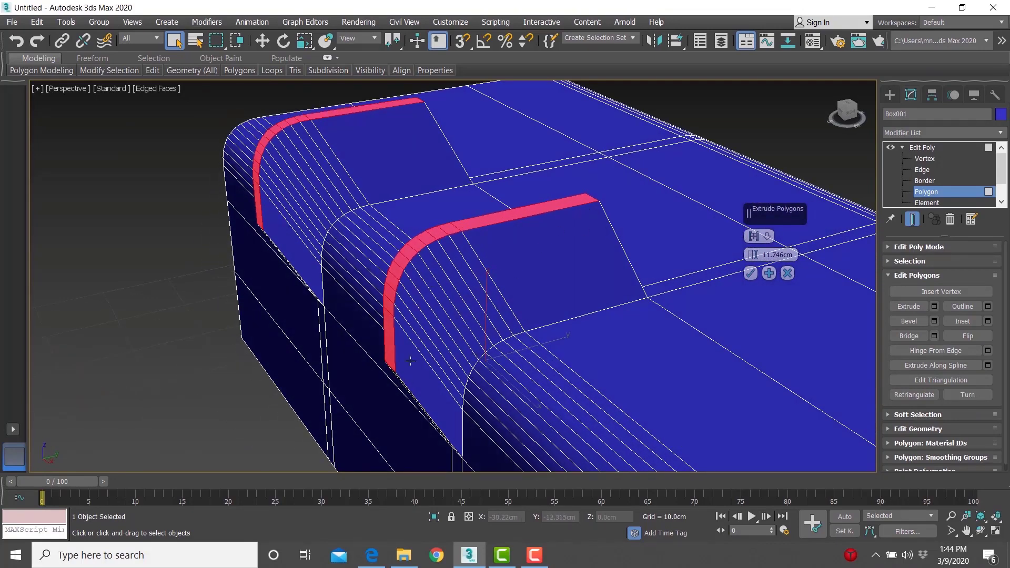
middle_click_drag(621, 202, 310, 217, "alt")
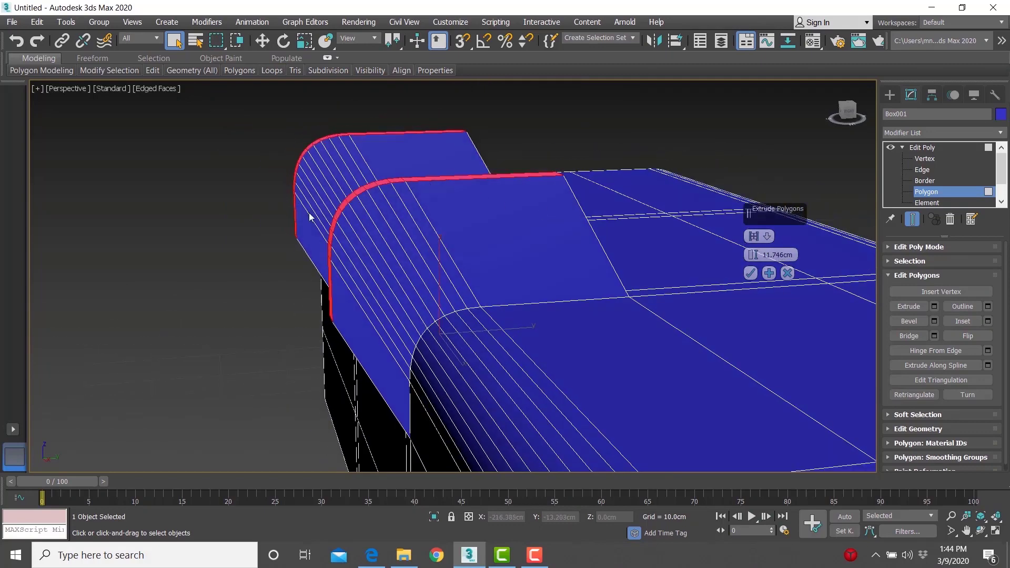
middle_click_drag(316, 270, 392, 289, "alt")
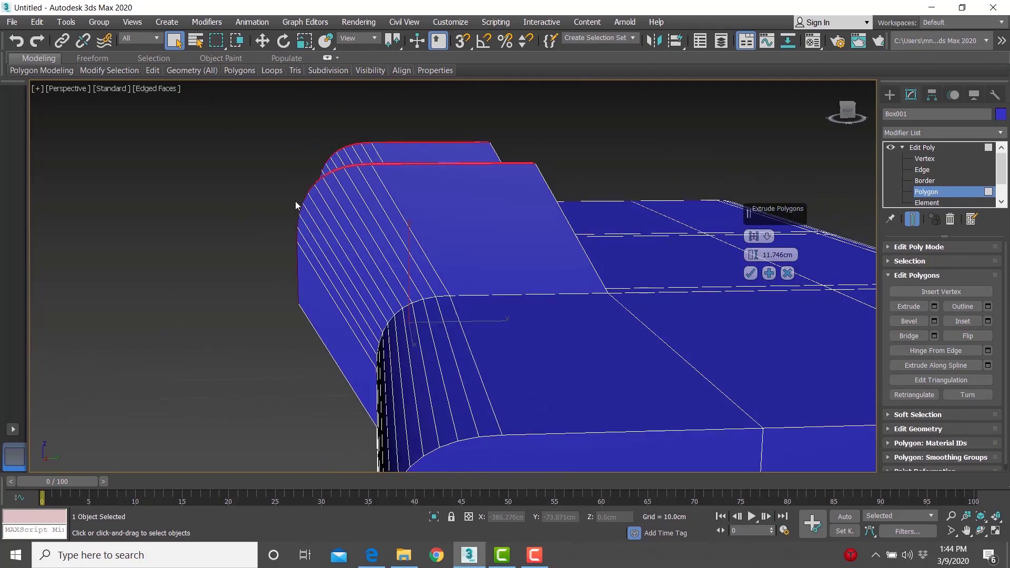
middle_click_drag(364, 205, 409, 244, "alt")
middle_click_drag(448, 283, 409, 292, "alt")
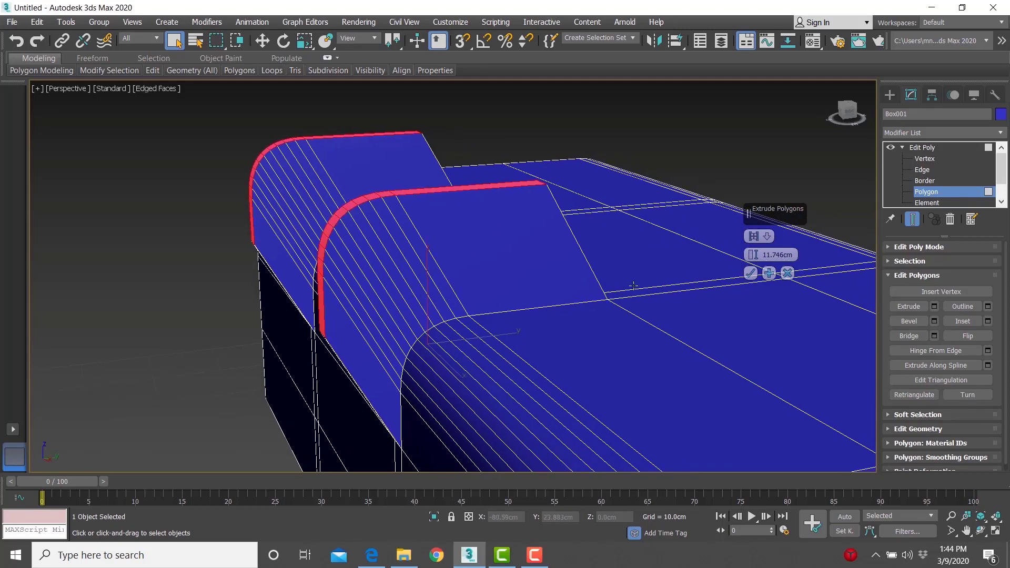
- Try the Local Normals extrusion type on the two strips
left_click(756, 236)
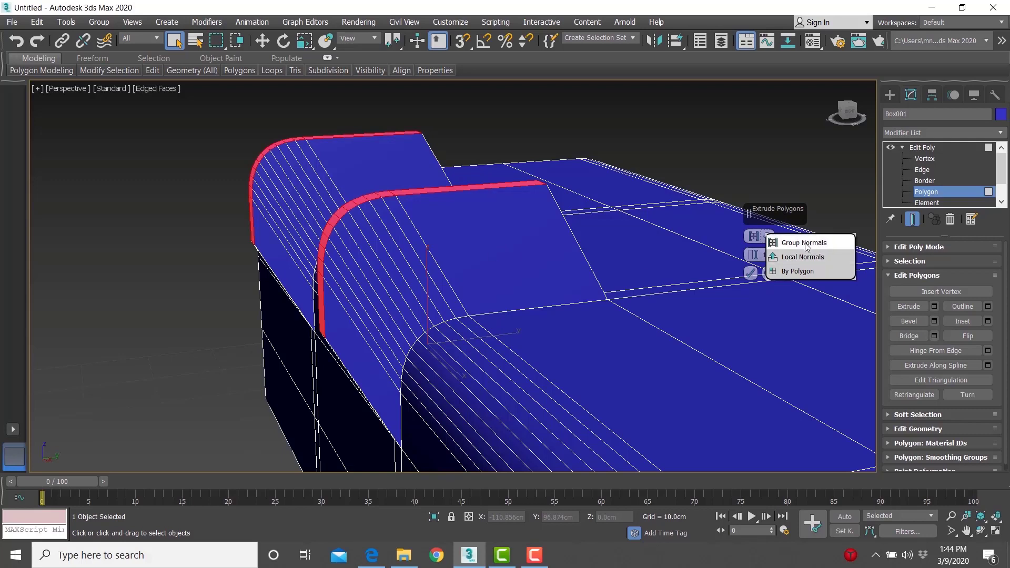
left_click(804, 258)
middle_click_drag(554, 245, 543, 209)
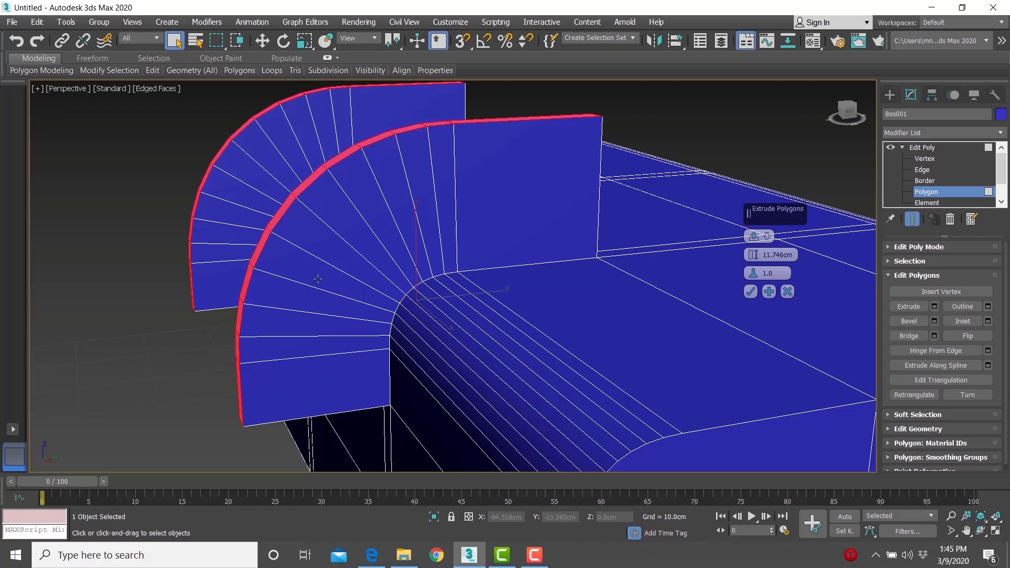
- Set the extrusion type to By Polygon so each strip polygon extrudes separately, and apply the extrusion
left_click(761, 236)
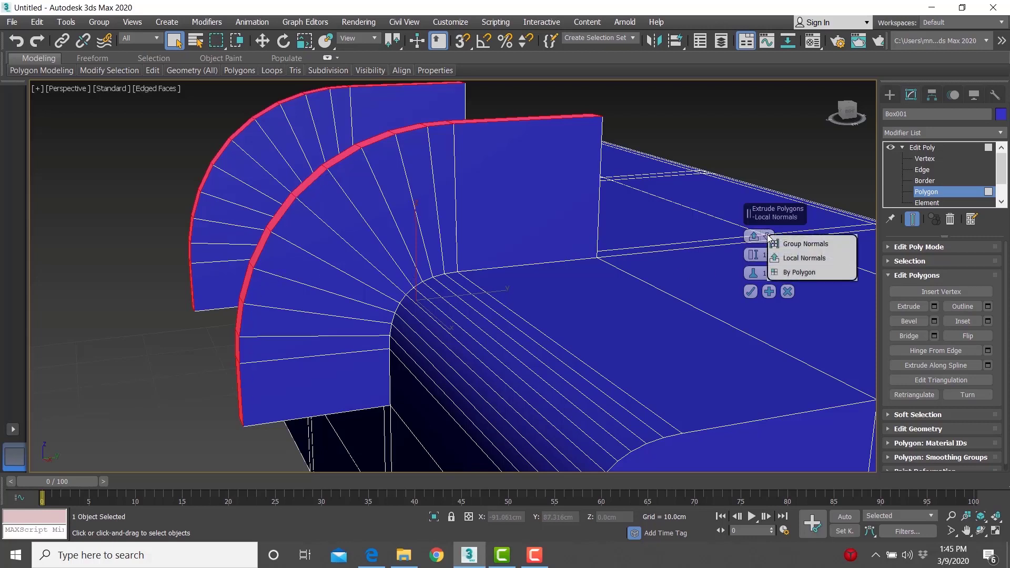
left_click(788, 272)
middle_click_drag(684, 263, 566, 230, "alt")
scroll(572, 192, "up", 5)
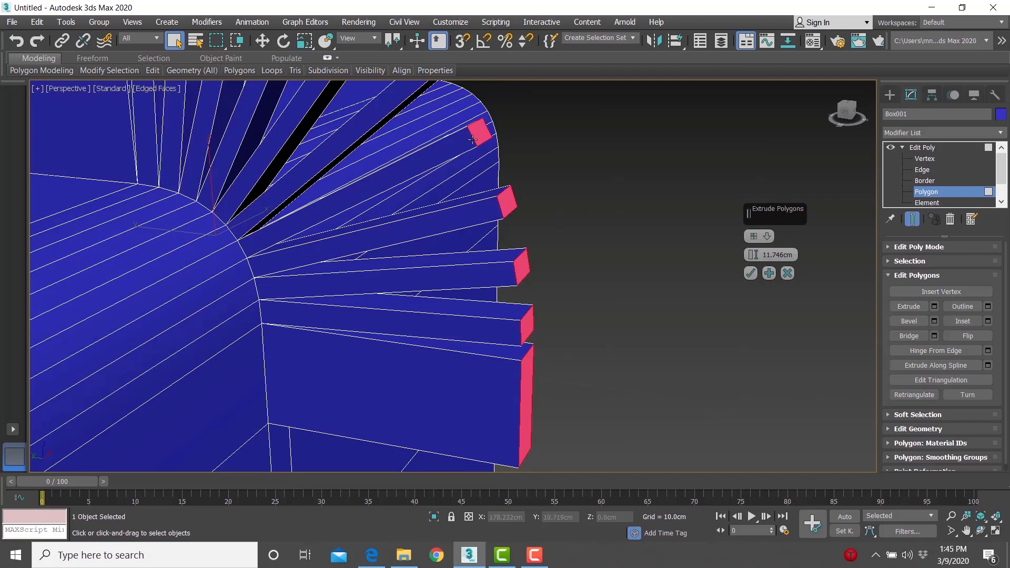
scroll(545, 254, "down", 5)
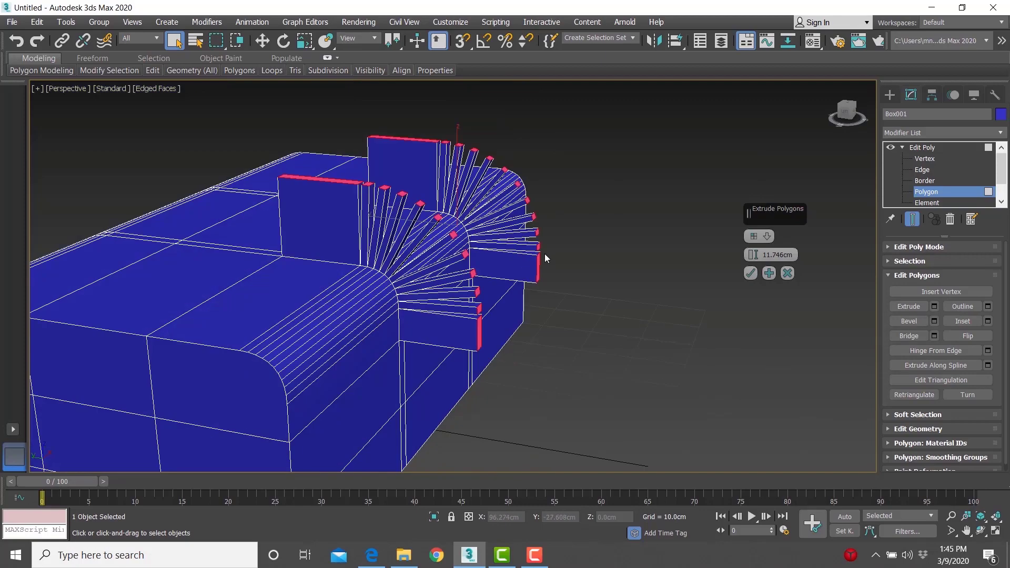
middle_click_drag(545, 254, 433, 262, "alt")
scroll(433, 261, "up", 3)
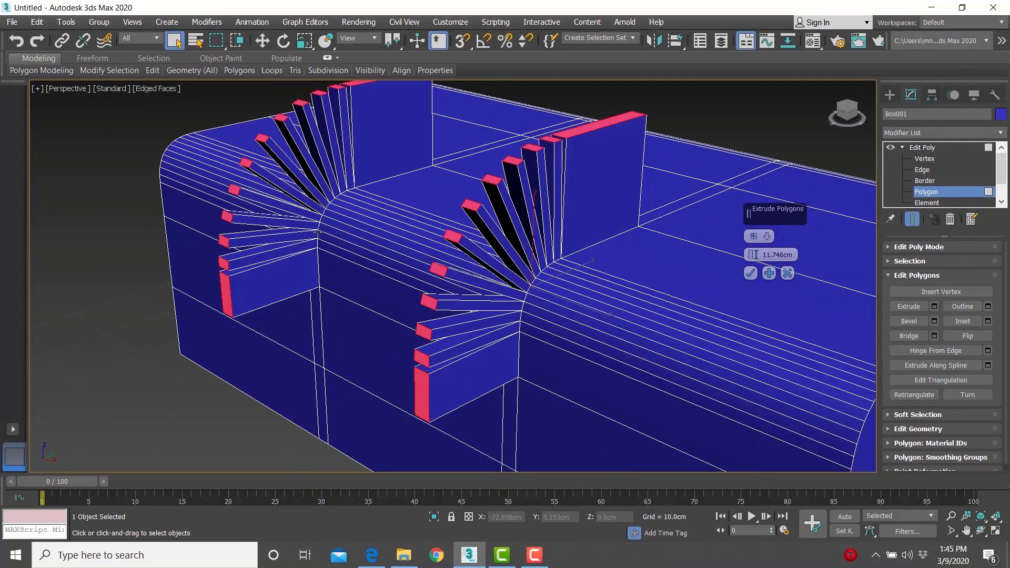
left_click(751, 273)
- Select the two wide middle-row polygons on the box's top, one at each outer end
scroll(428, 300, "down", 5)
middle_click_drag(429, 300, 648, 327, "alt")
left_click(494, 357)
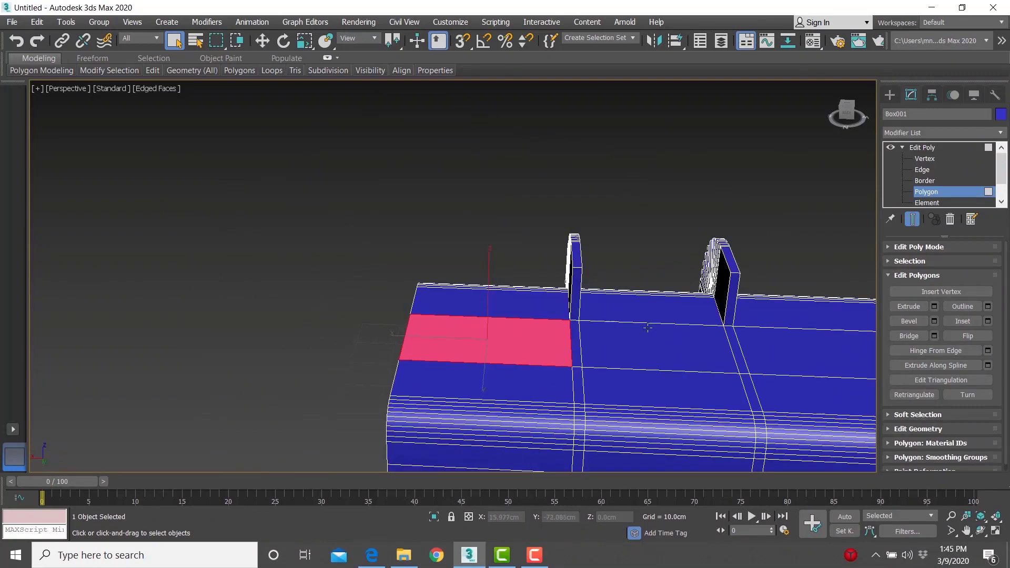
left_click(763, 338, "ctrl")
scroll(763, 338, "down", 5)
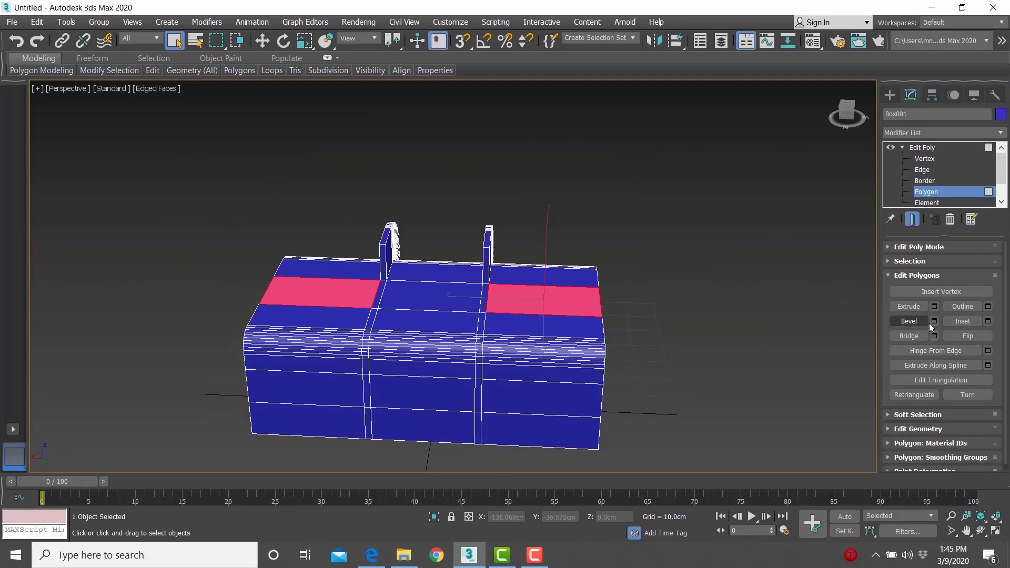
- Extrude the two selected top polygons upward by 11.746 cm with the By Polygon type
left_click(934, 307)
middle_click_drag(640, 305, 373, 282, "alt")
scroll(556, 294, "up", 3)
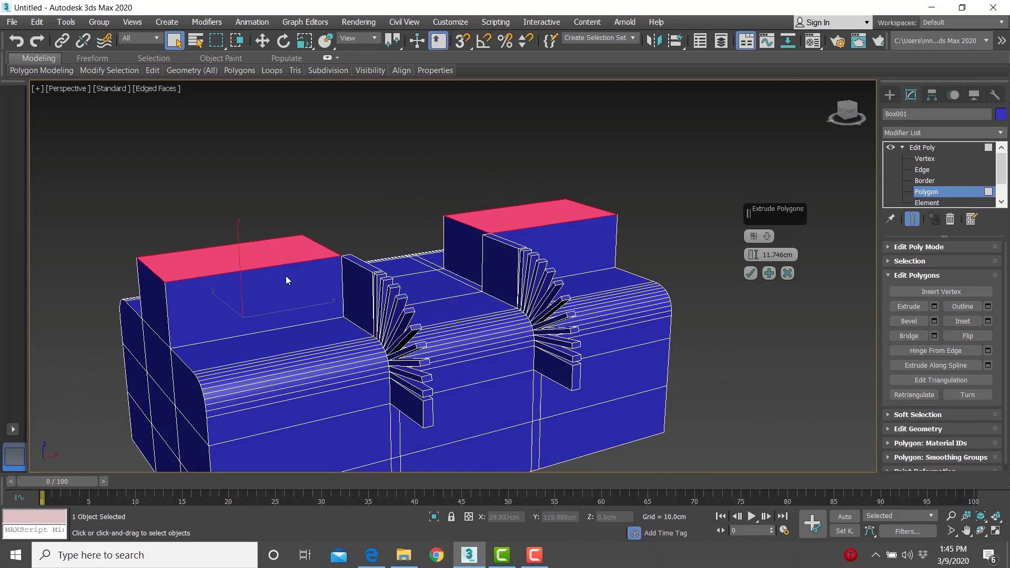
middle_click_drag(261, 178, 385, 233, "alt")
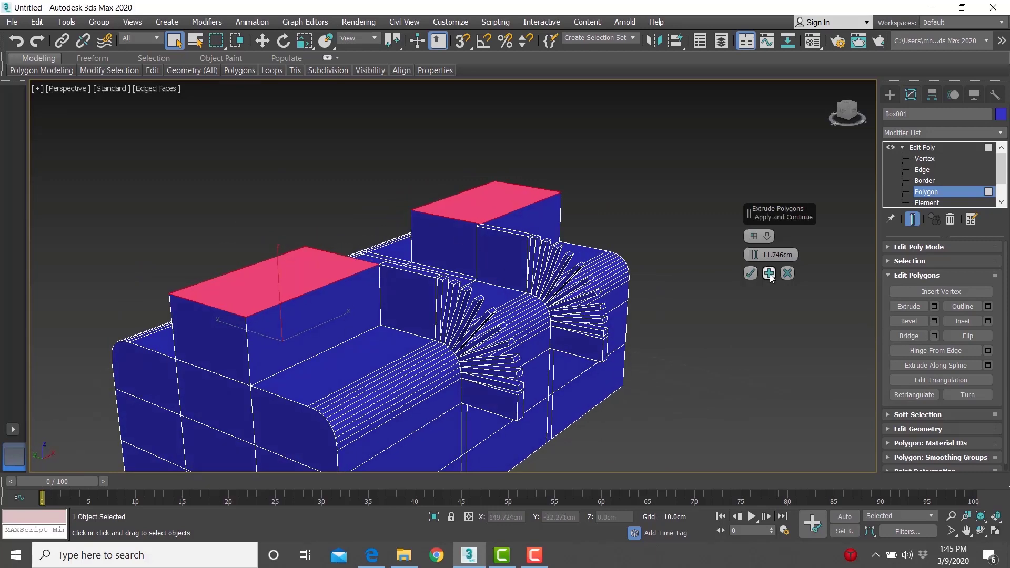
left_click(751, 273)
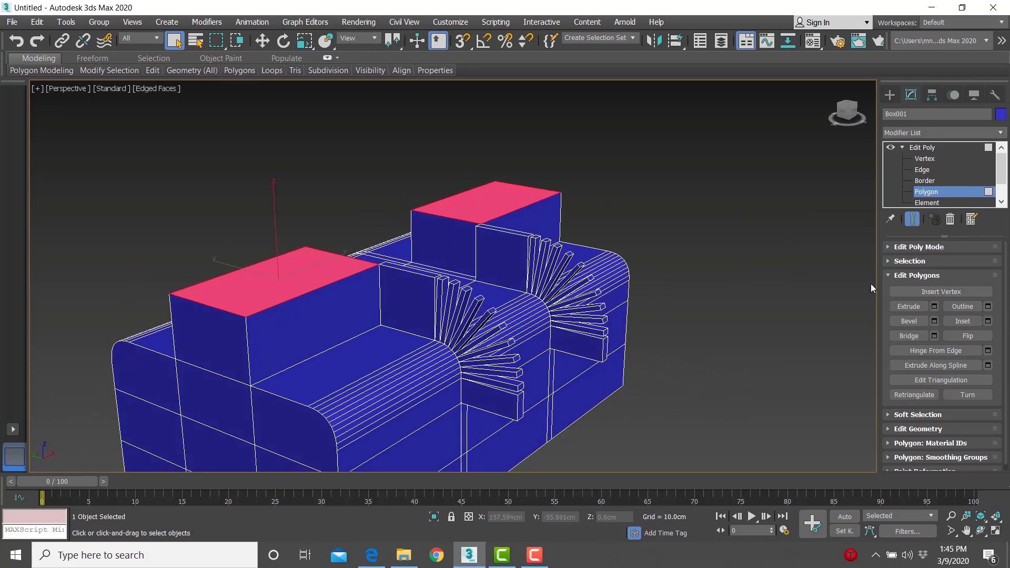
- Repeat the 11.746 cm extrusion on the two top polygons several times to build two tall segmented towers
left_click(934, 307)
left_click(751, 272)
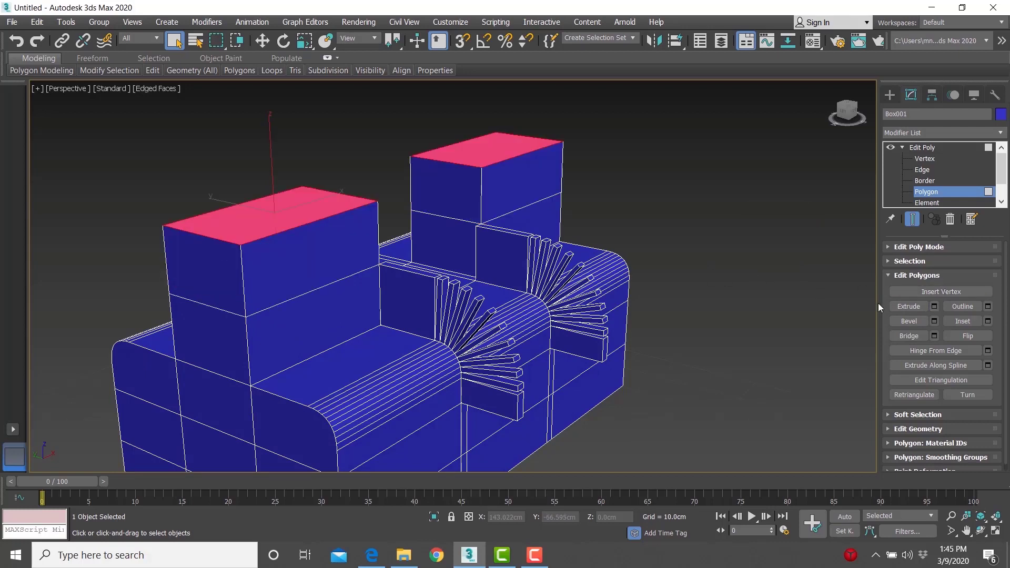
left_click(935, 307)
middle_click_drag(658, 279, 632, 342)
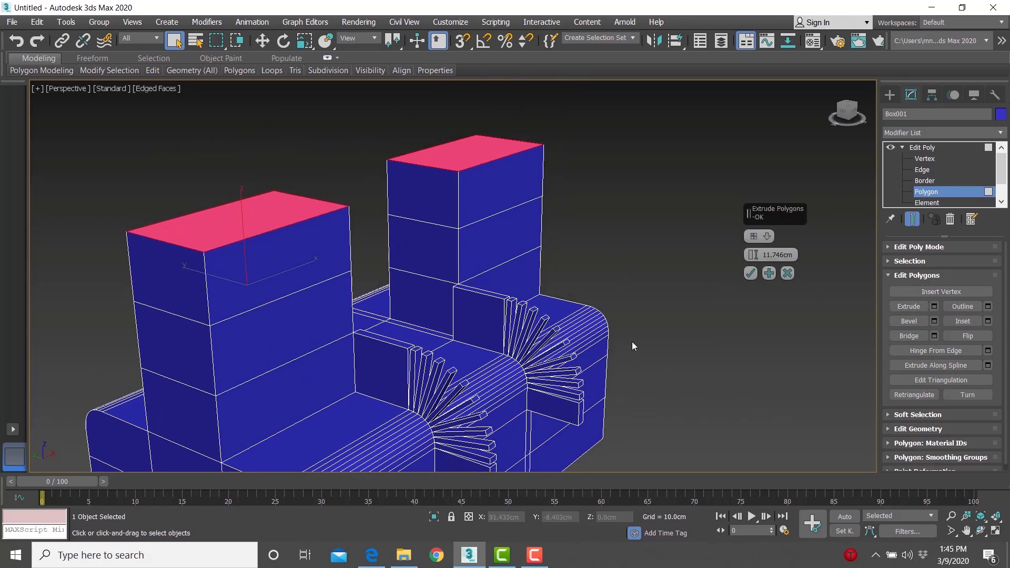
left_click(769, 273)
scroll(643, 318, "down", 5)
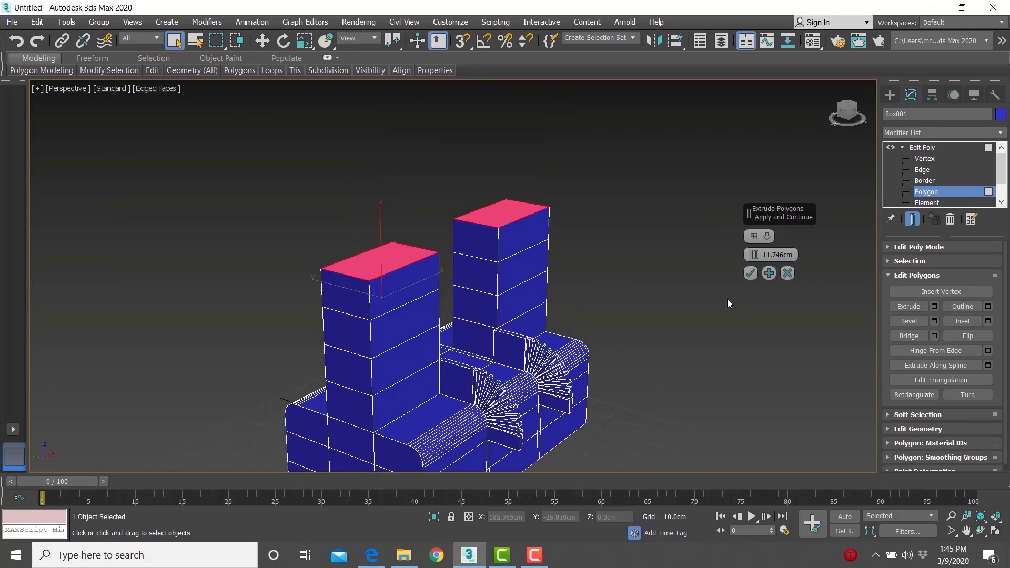
left_click(770, 273)
left_click(769, 273)
left_click(769, 274)
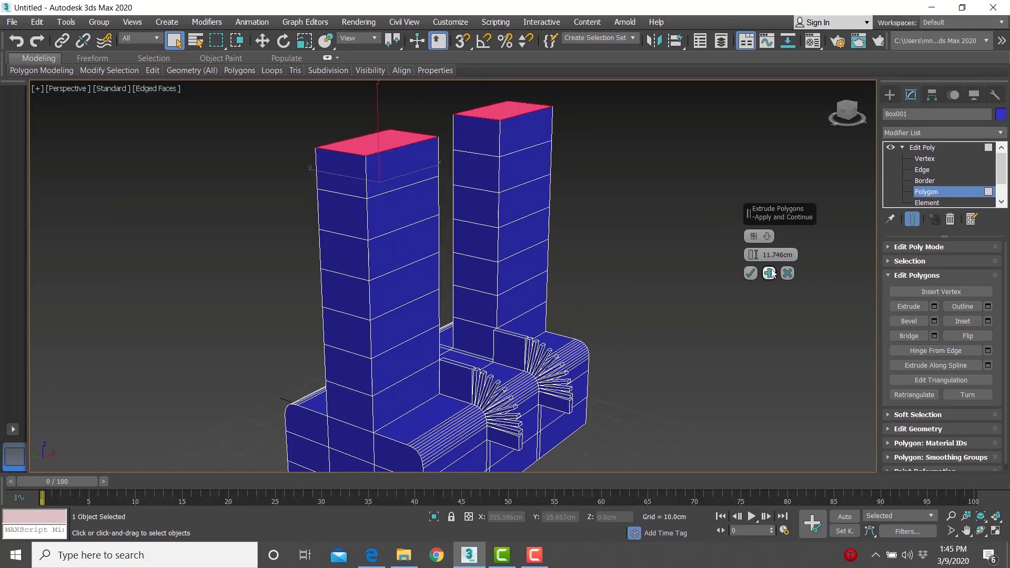
left_click(769, 273)
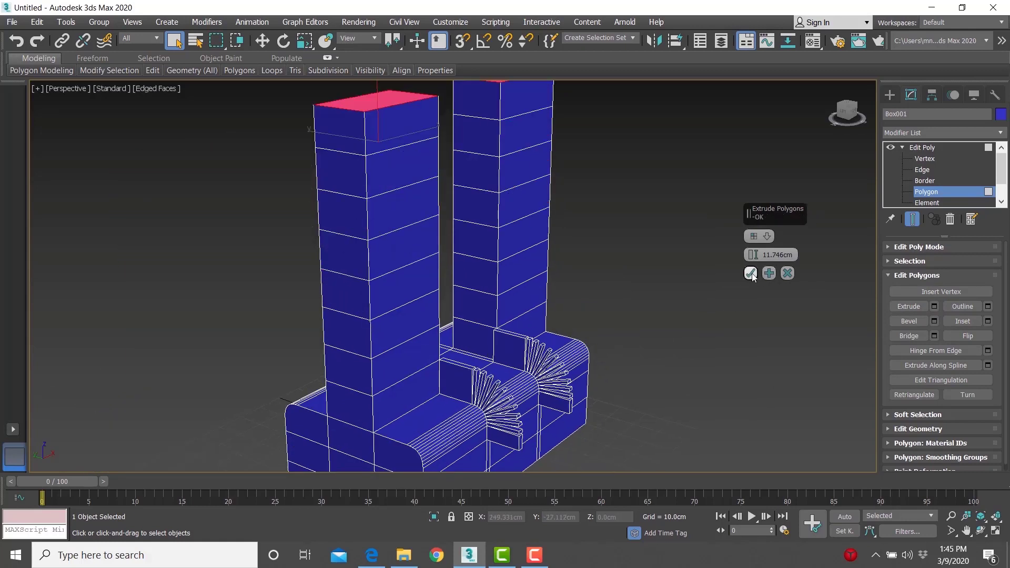
left_click(751, 273)
- Select the three polygons of the upper row on the box's end face
left_click(608, 375)
middle_click_drag(609, 375, 351, 370, "alt")
middle_click_drag(351, 370, 499, 361)
scroll(418, 273, "down", 4)
scroll(416, 364, "up", 4)
middle_click_drag(572, 360, 456, 287)
scroll(486, 322, "up", 2)
left_click(456, 287)
left_click(574, 286, "ctrl")
left_click(647, 287, "ctrl")
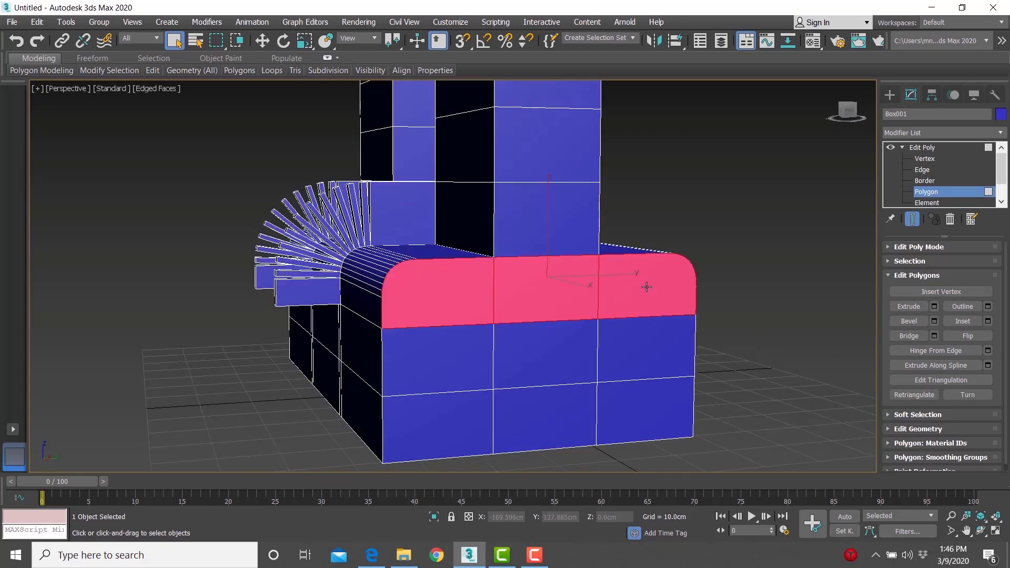
- Add the six polygons of the middle and lower rows of the end face to the selection
left_click(605, 343, "ctrl")
left_click(547, 354, "ctrl")
left_click(437, 361, "ctrl")
left_click(437, 427, "ctrl")
left_click(545, 400, "ctrl")
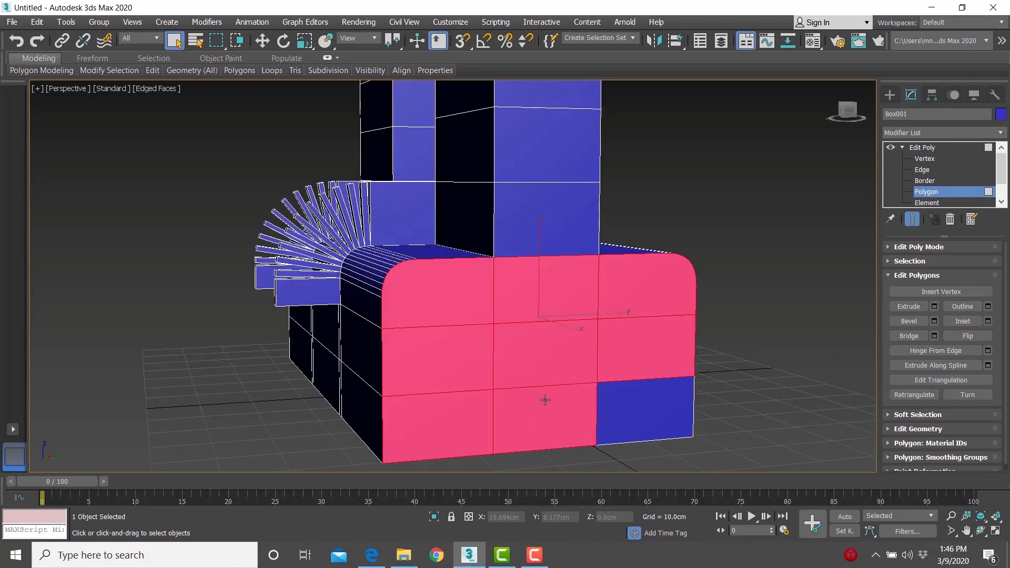
left_click(640, 395, "ctrl")
- Open the Bevel settings for the nine selected end-face polygons
left_click(934, 321)
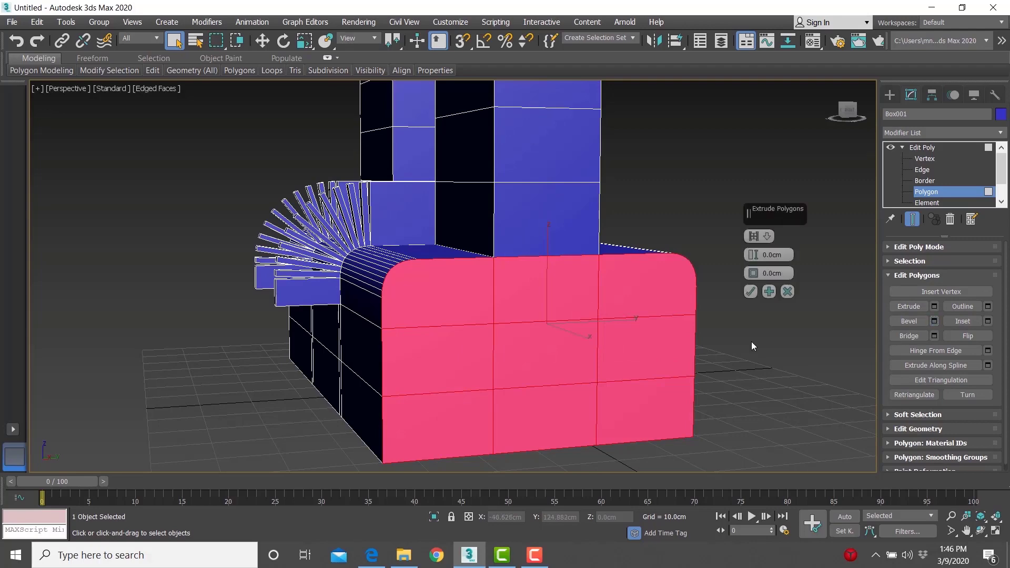
middle_click_drag(553, 354, 496, 366, "alt")
middle_click_drag(641, 299, 737, 260, "alt")
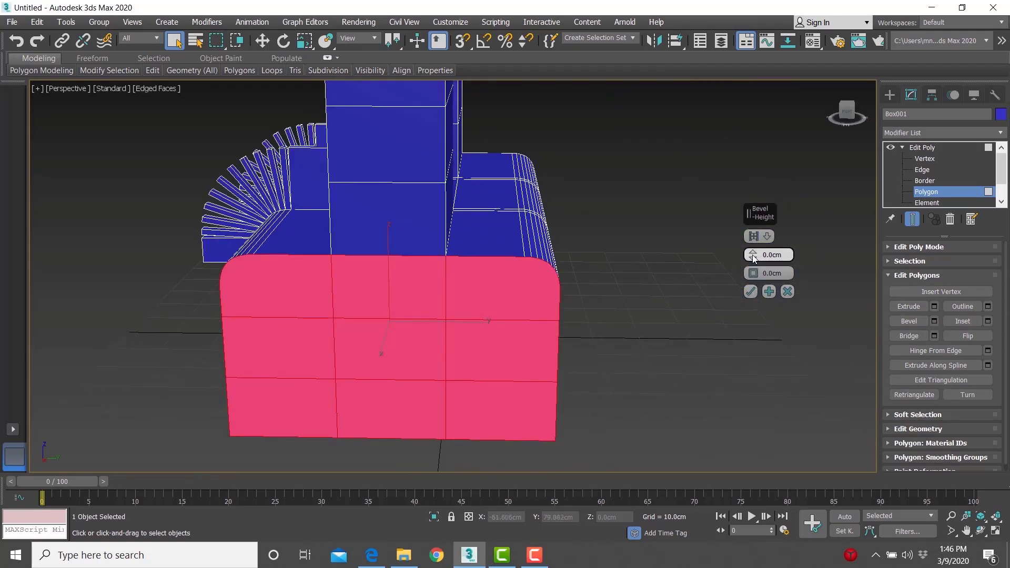
- Try a bevel height of 5.358 cm on the end face and reset the height to 0
left_click_drag(754, 256, 773, 284)
right_click(774, 285)
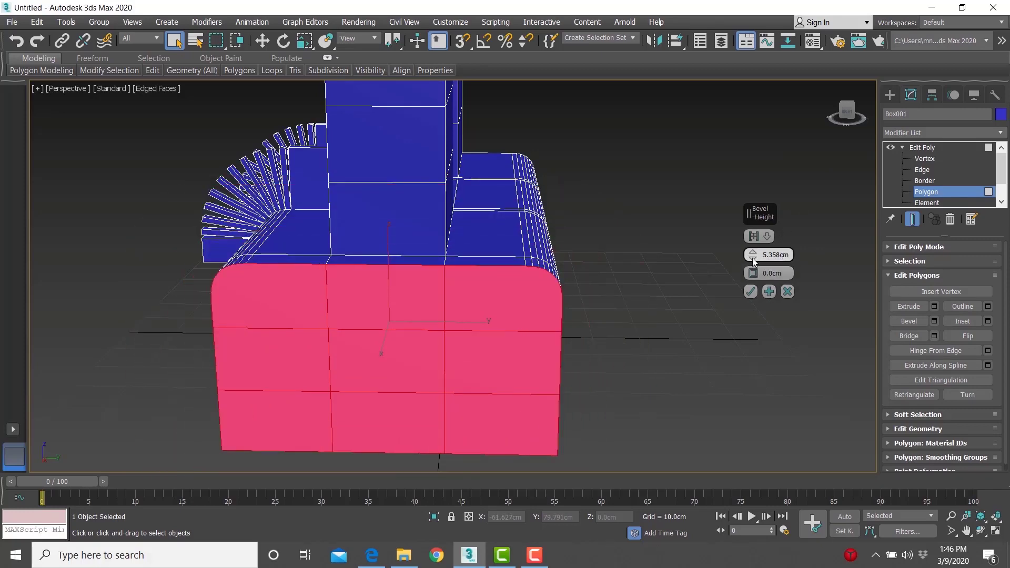
middle_click_drag(658, 271, 608, 267, "alt")
right_click(752, 257)
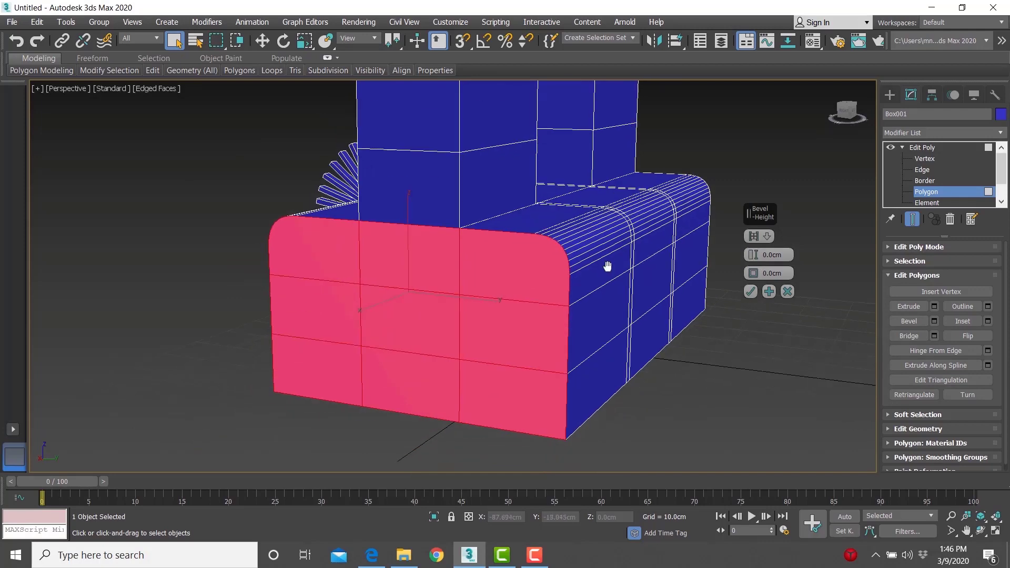
- Set the bevel outline of the end face to -1.133 cm
middle_click_drag(495, 270, 541, 268, "alt")
scroll(541, 269, "up", 3)
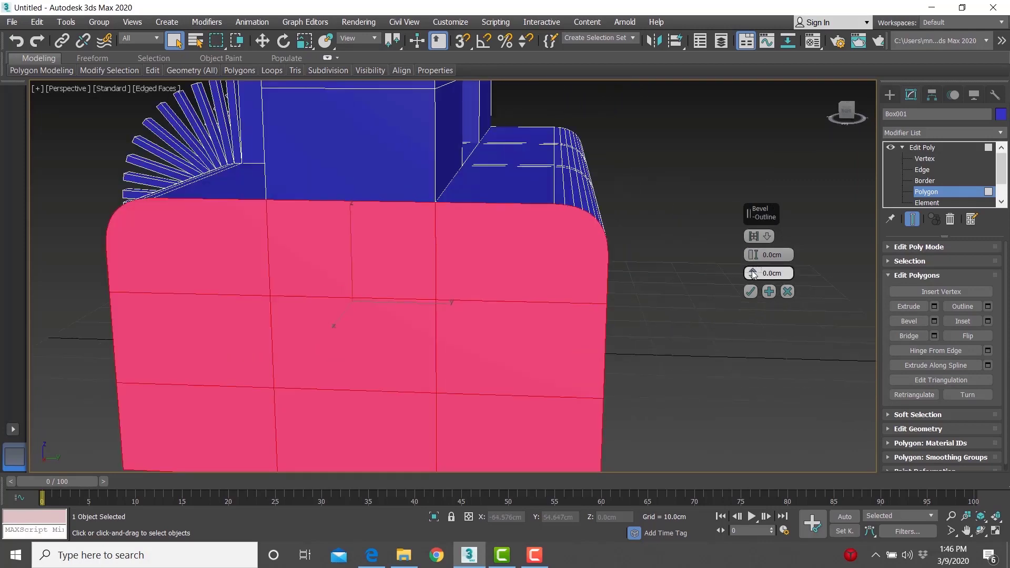
left_click_drag(753, 276, 752, 275)
middle_click_drag(606, 286, 197, 225, "alt")
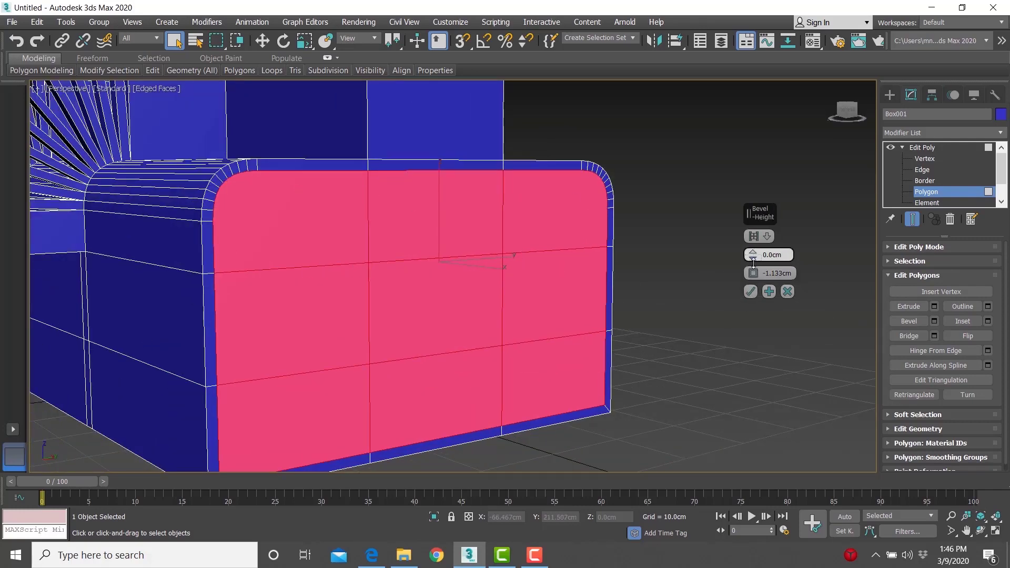
- Try a bevel height of 1.443 cm with the inset outline and reset the height to 0
left_click_drag(753, 260, 758, 249)
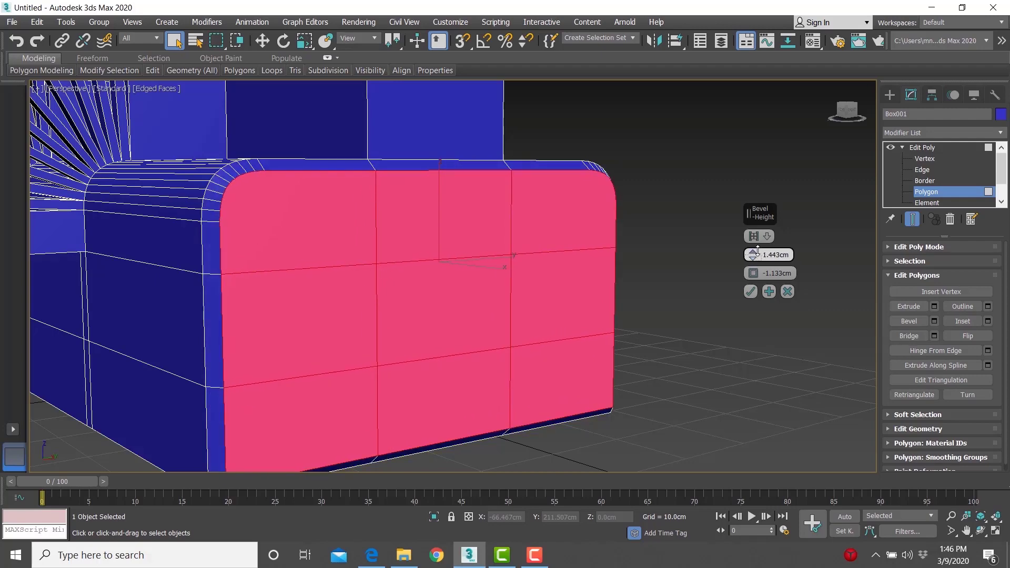
right_click(756, 255)
middle_click_drag(734, 256, 398, 279, "alt")
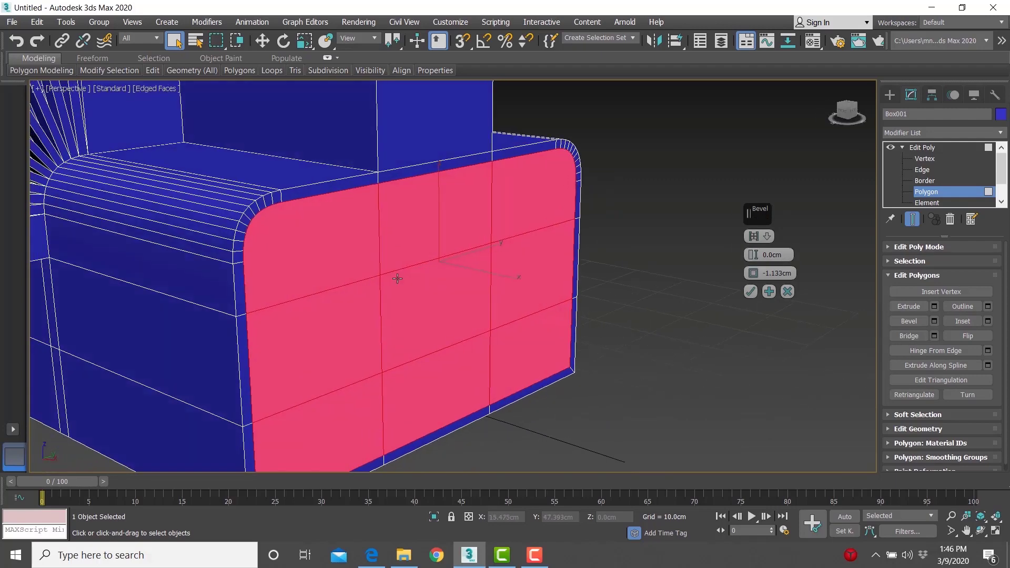
- Accept the end-face bevel and extrude the nine inset polygons a short distance outward
left_click(755, 289)
left_click(934, 306)
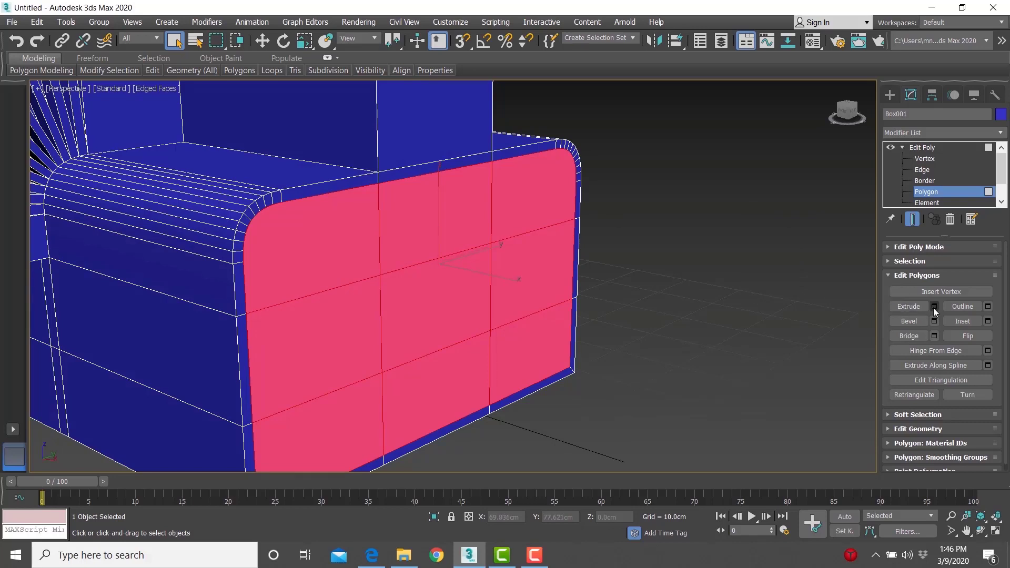
left_click_drag(752, 258, 756, 241)
left_click(751, 273)
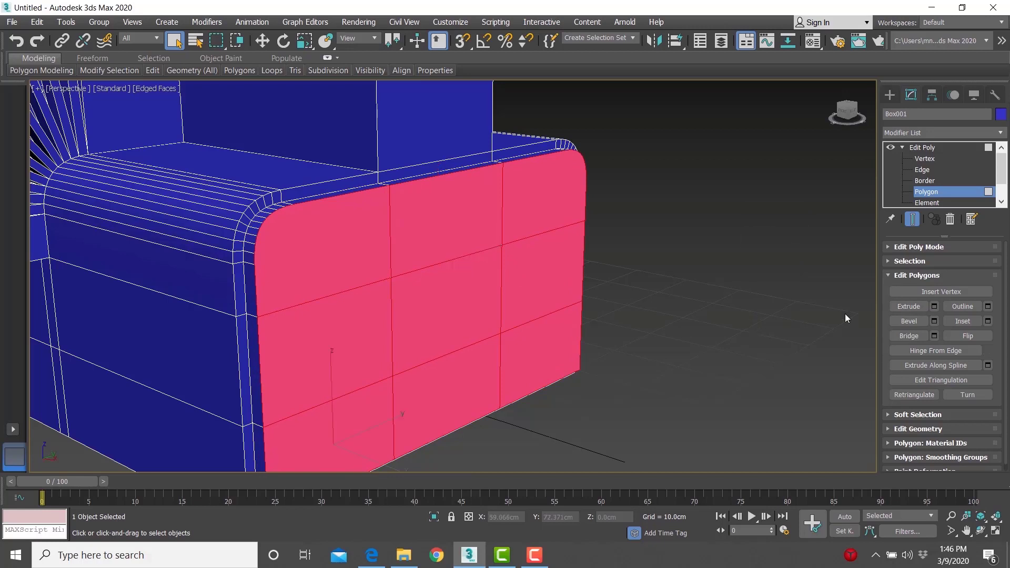
- Try a Group Normals bevel with a -1.133 cm outline on the extruded end face and cancel it
left_click(934, 321)
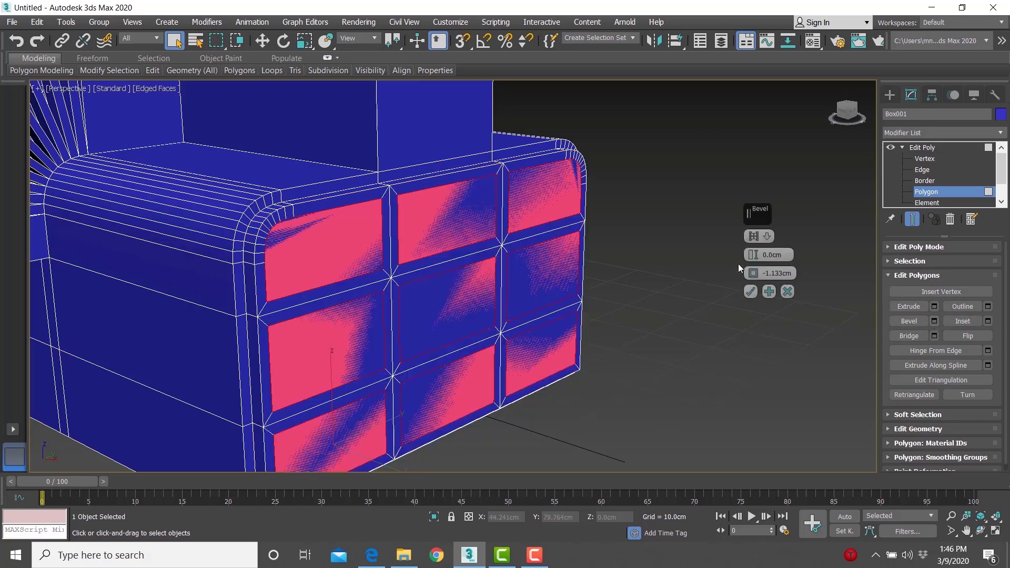
left_click(767, 237)
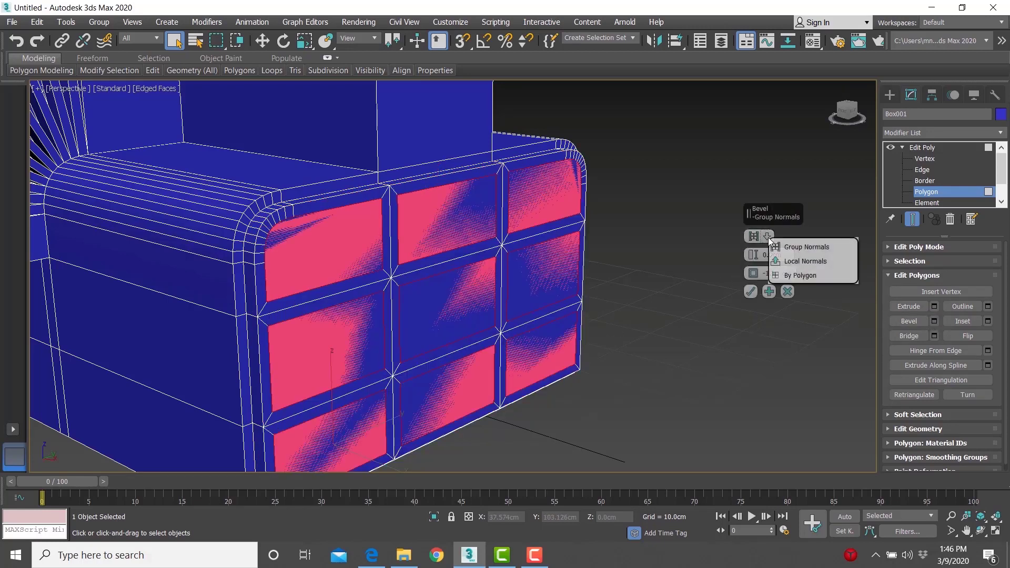
left_click(801, 248)
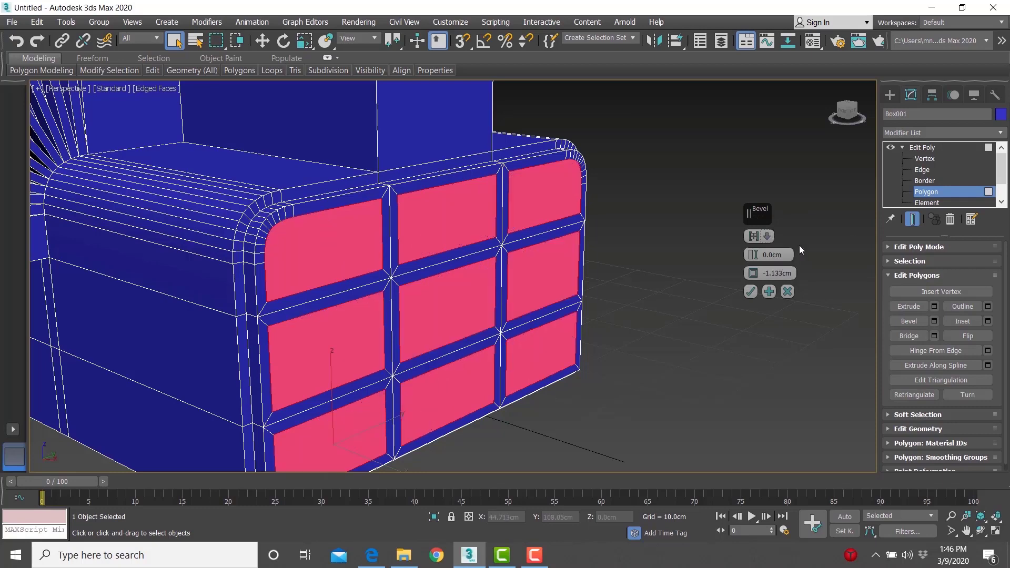
left_click(788, 291)
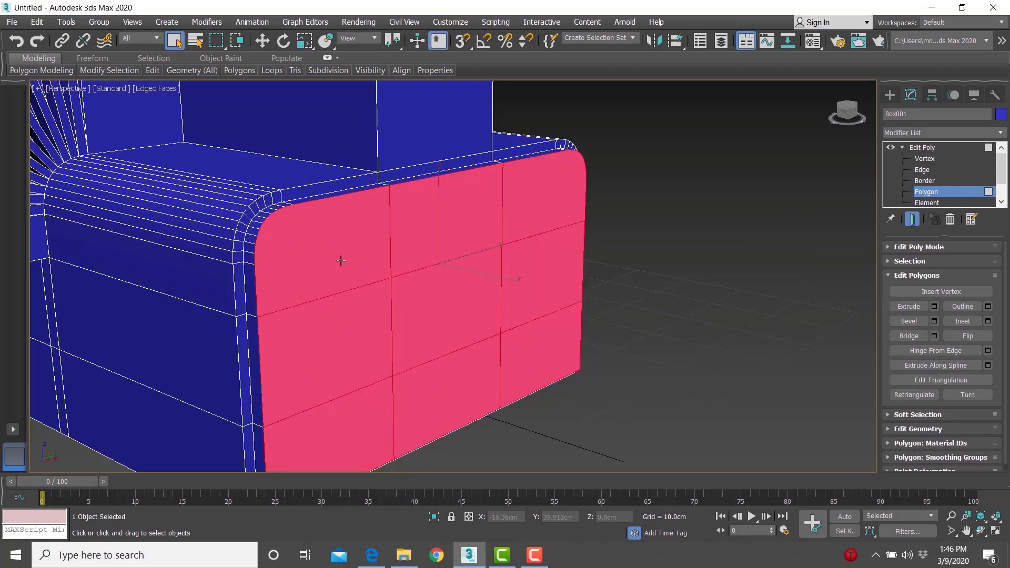
- Undo the recent extrusion and bevel on the end face
key("ctrl+z")
key("ctrl+z")
key("ctrl+z")
key("ctrl+z")
key("ctrl+z")
key("ctrl+z")
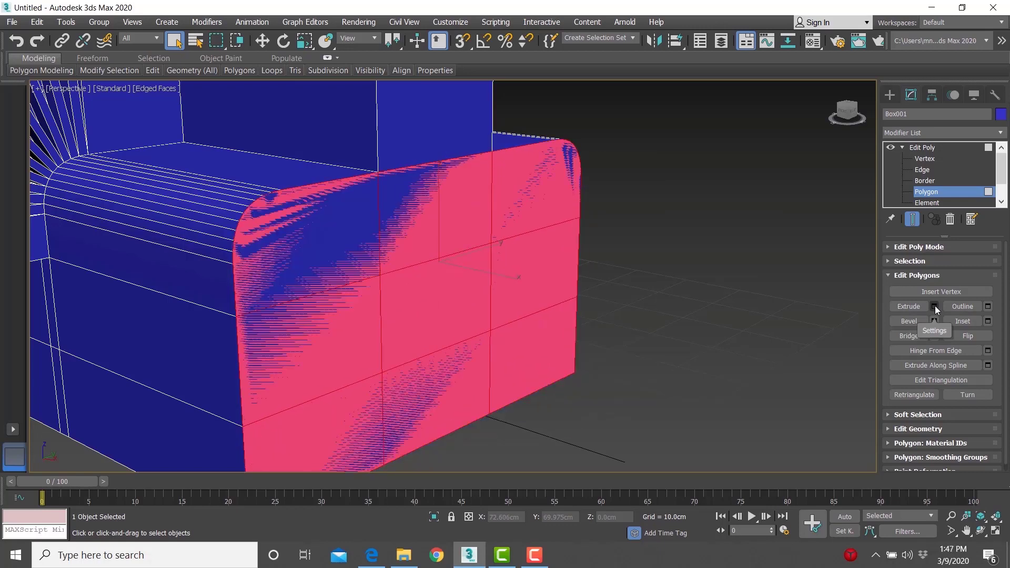
key("ctrl+z")
- Bevel the end face using Group Normals with a height of 0 and an outline of -0.824 cm
left_click(935, 321)
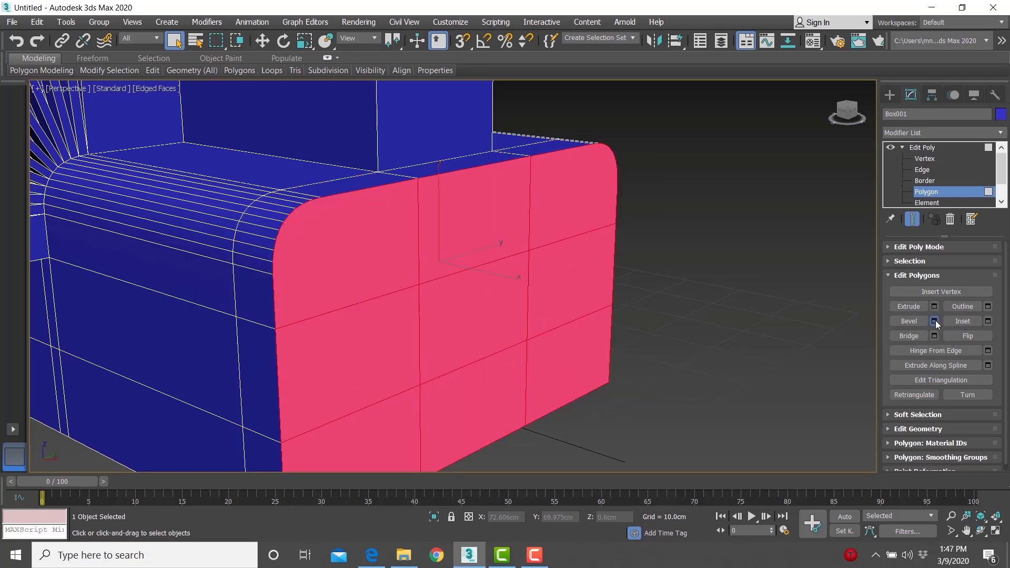
right_click(752, 259)
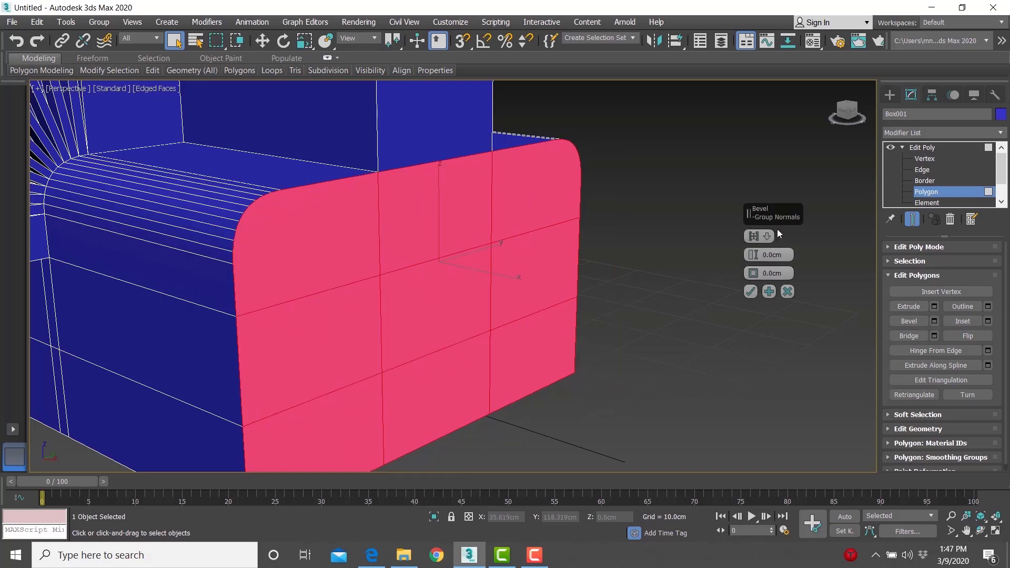
left_click(766, 236)
left_click(790, 244)
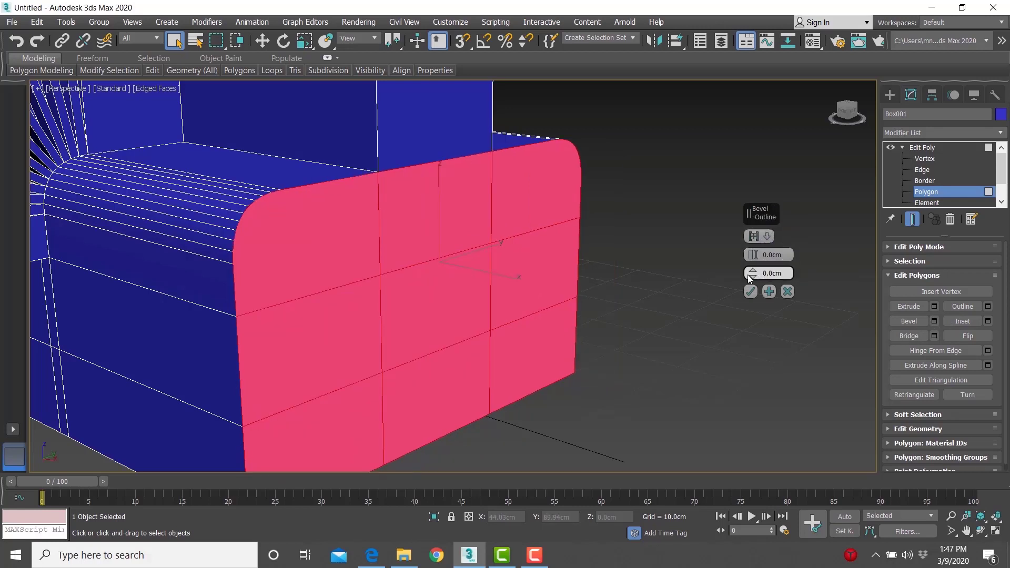
left_click_drag(754, 275, 757, 242)
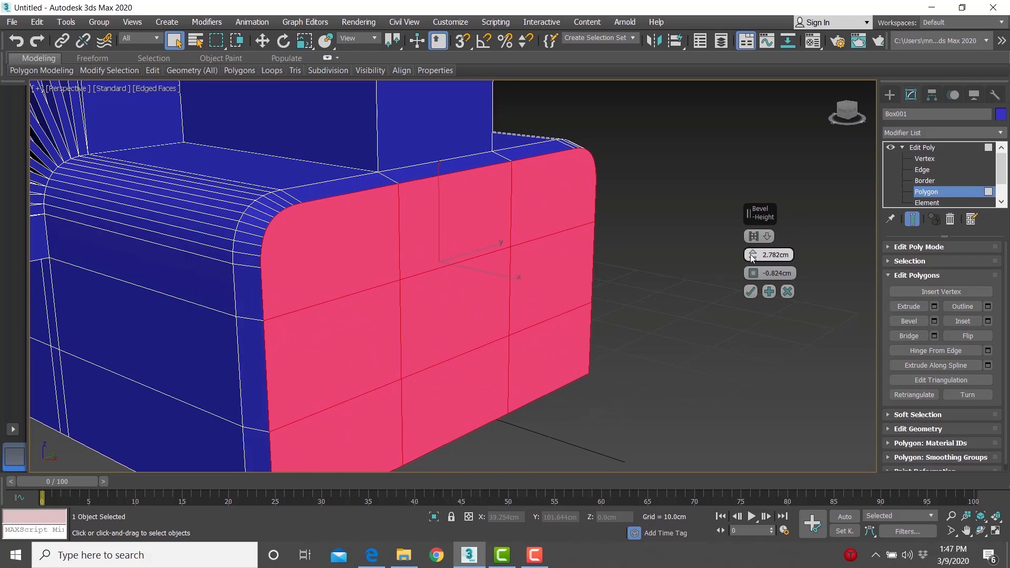
right_click(752, 256)
left_click(751, 291)
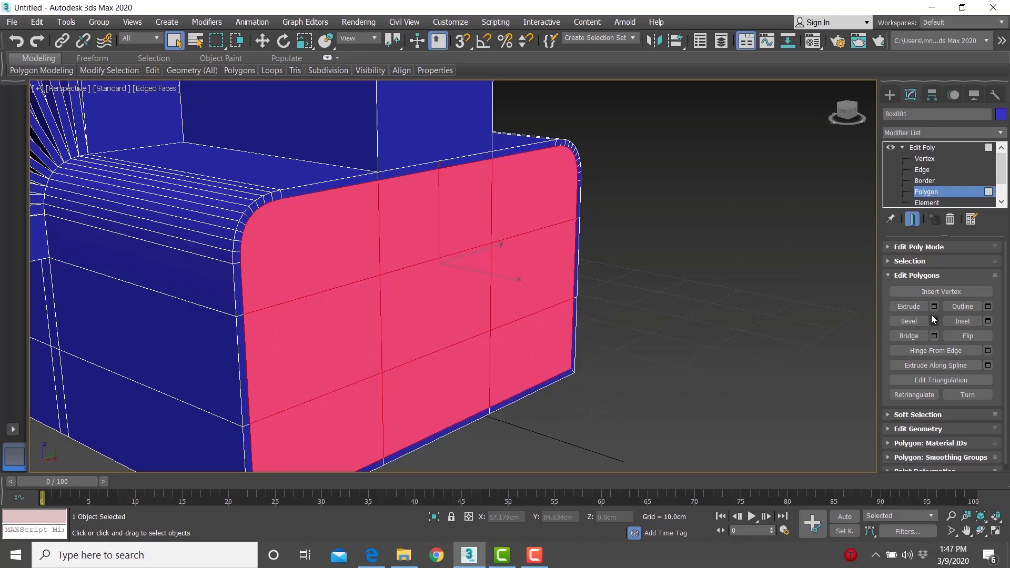
- Extrude the inset end face outward by 1.443 cm using group normals
left_click(935, 306)
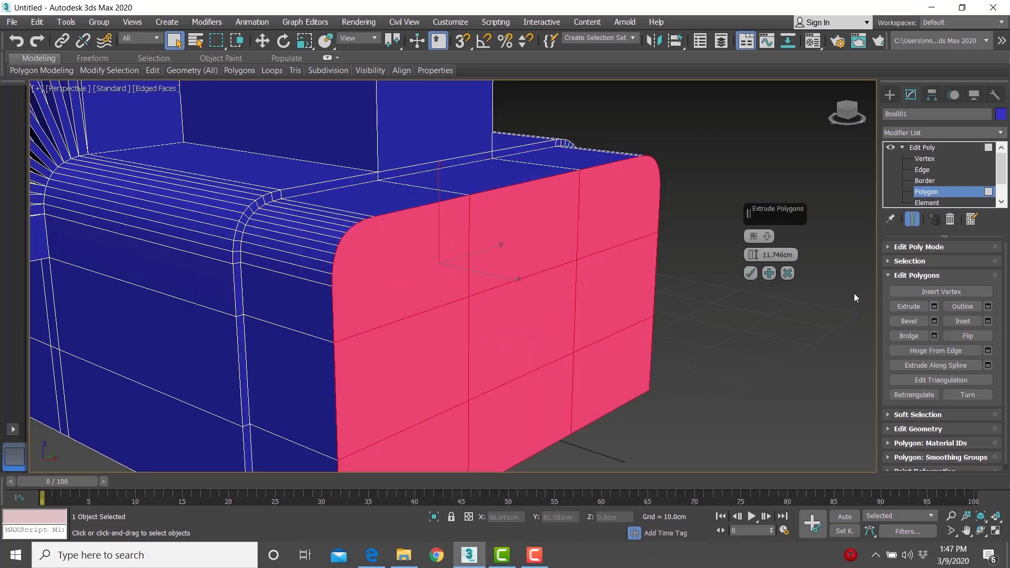
left_click(766, 238)
left_click(758, 235)
right_click(754, 258)
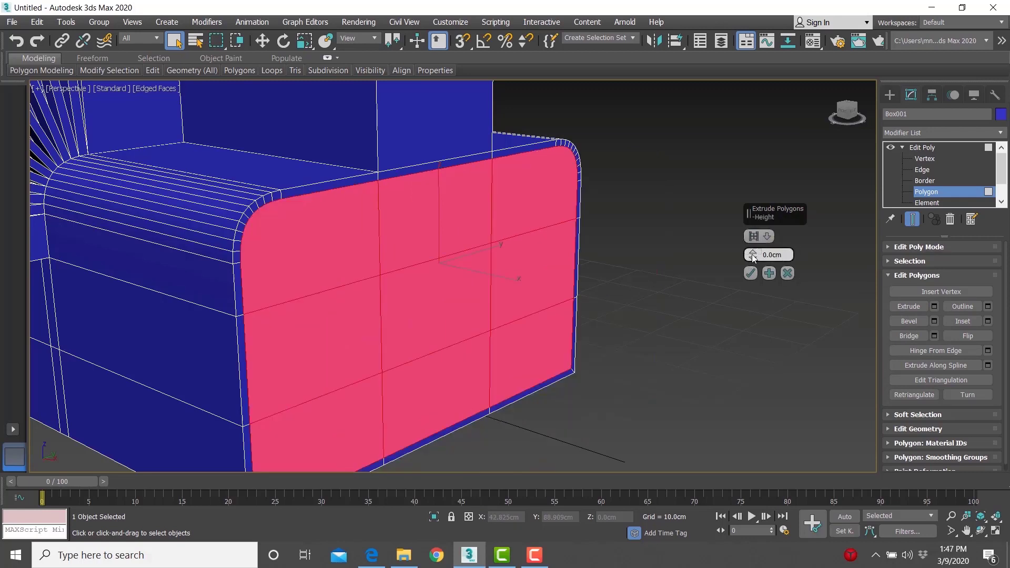
left_click_drag(754, 256, 755, 245)
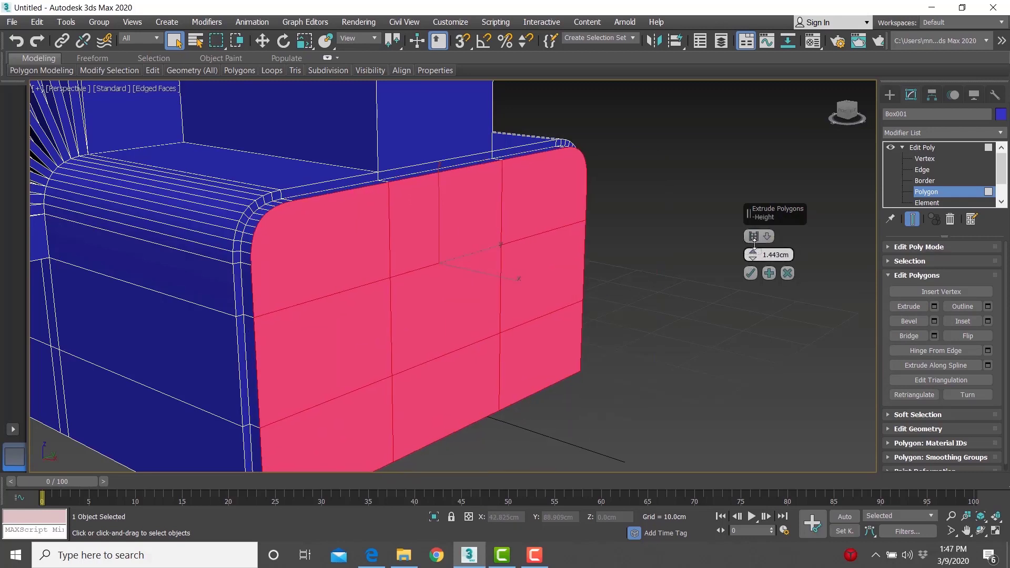
left_click(751, 273)
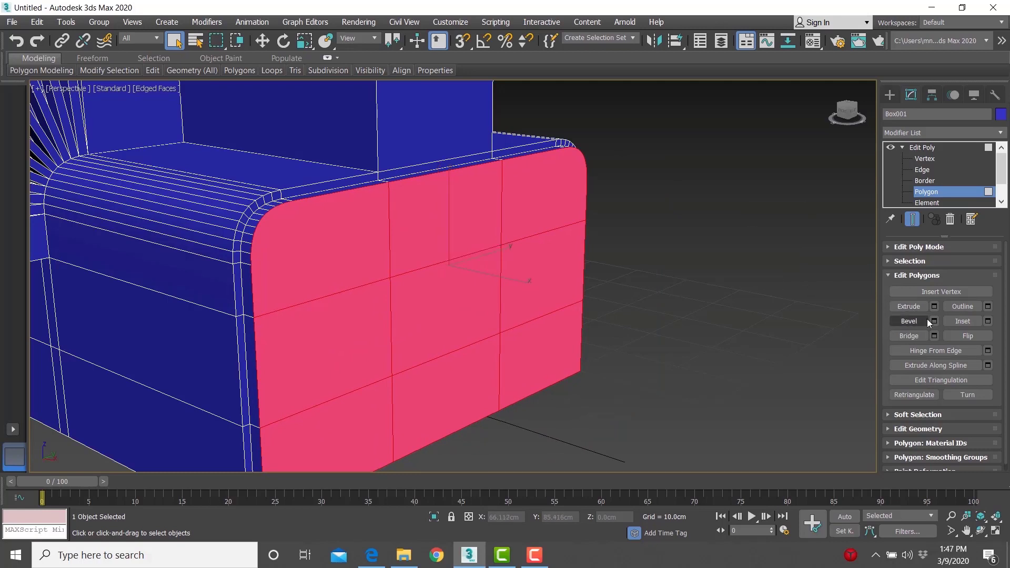
- Inset the end face with a bevel outline of -1.236 cm and extrude it 1.443 cm
left_click(935, 321)
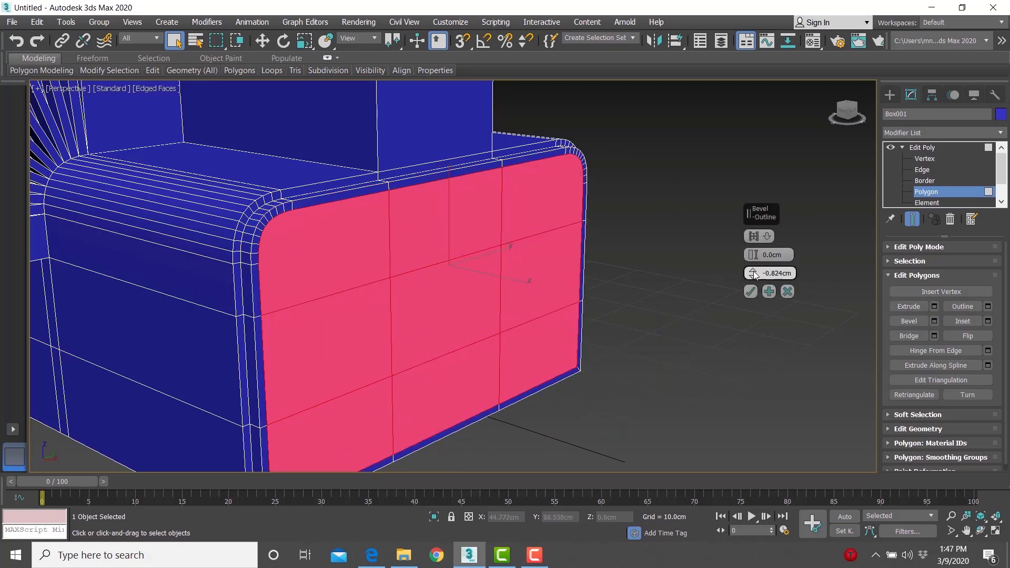
left_click_drag(755, 274, 753, 290)
left_click(751, 292)
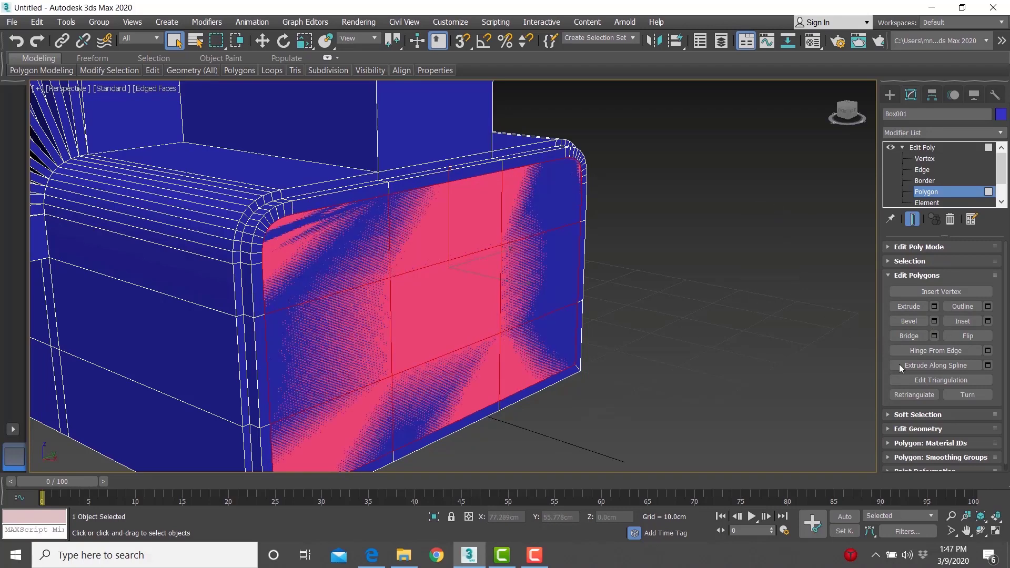
left_click(935, 308)
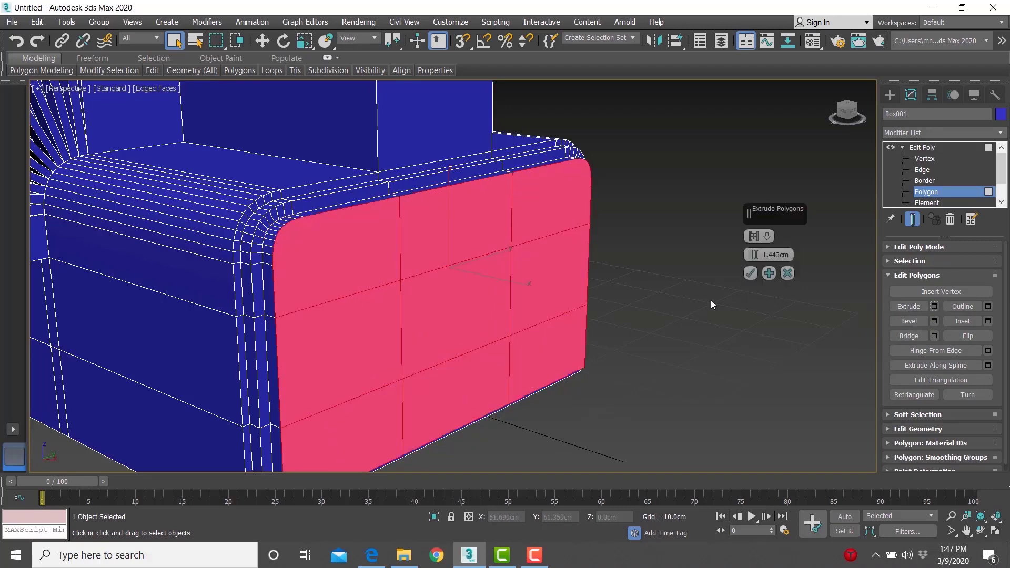
left_click(751, 273)
- Add another stepped layer to the end face with a -1.236 cm bevel outline and a 1.443 cm extrusion
left_click(935, 322)
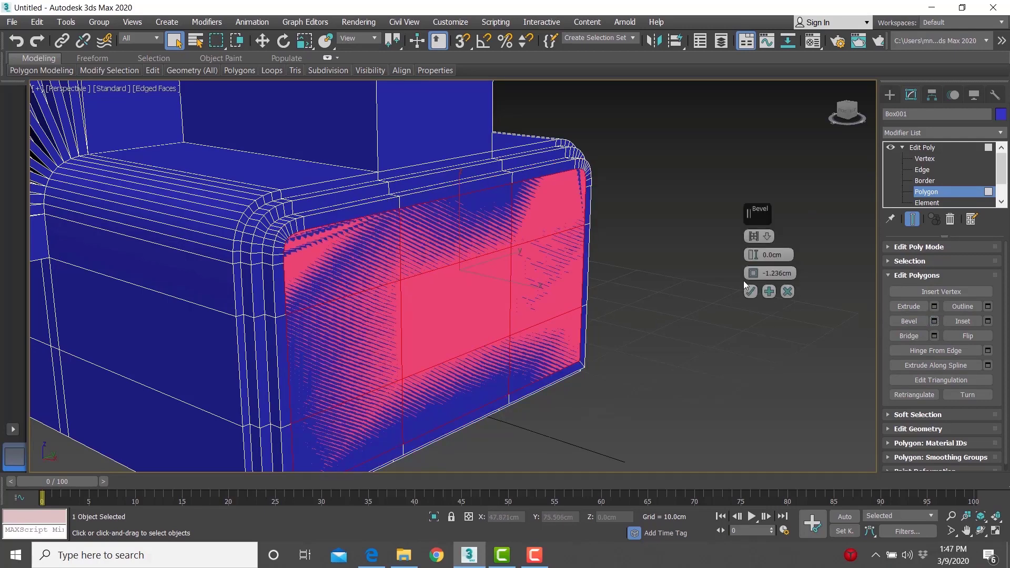
left_click(751, 292)
left_click(935, 307)
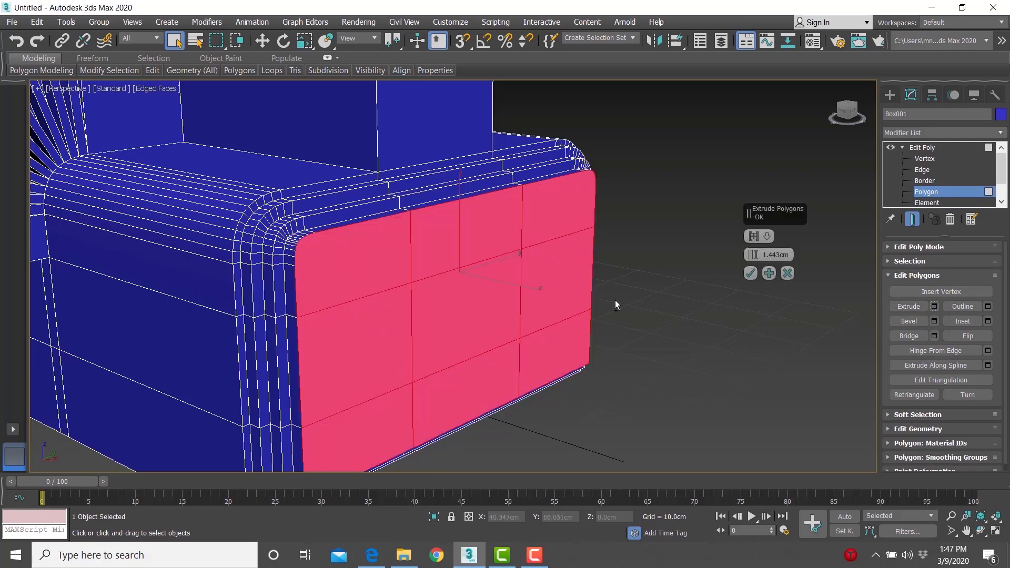
mouse_move(615, 300)
middle_mouse_down("alt")
mouse_move(510, 313)
mouse_move(451, 299)
mouse_move(551, 286)
mouse_move(600, 302)
middle_mouse_up("alt")
left_click(751, 273)
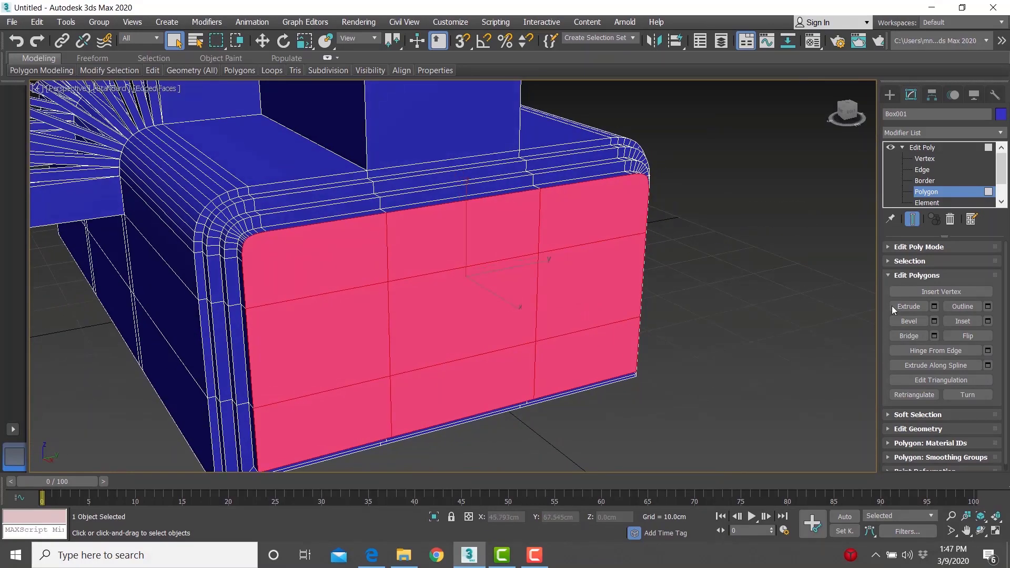
- Inset the outermost end face with a bevel height of 0 and an outline of -0.721 cm
left_click(935, 322)
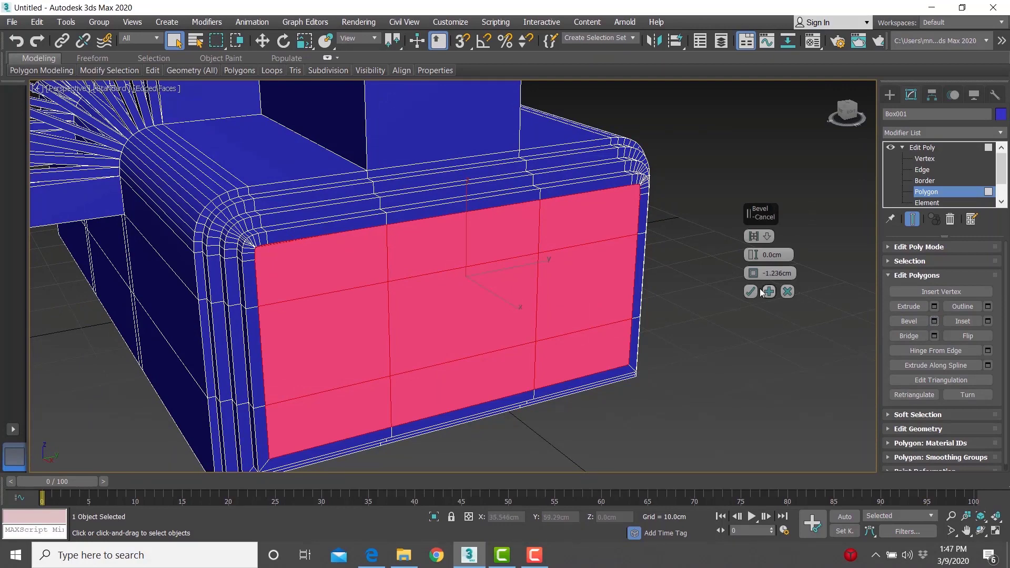
left_click_drag(753, 272, 755, 267)
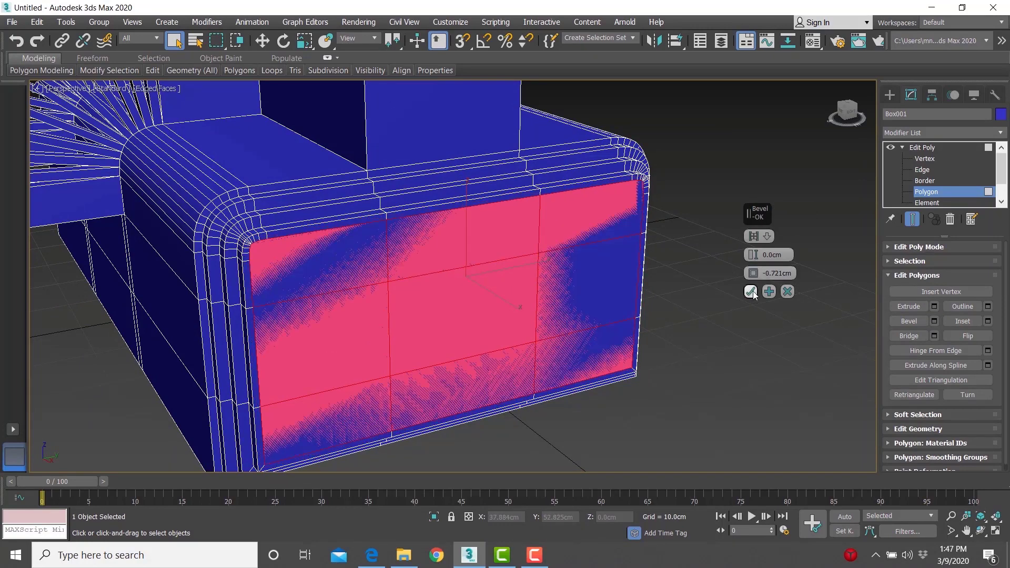
left_click(750, 292)
- Extrude the inset end face inward by -27.923 cm to hollow out the box
left_click(936, 306)
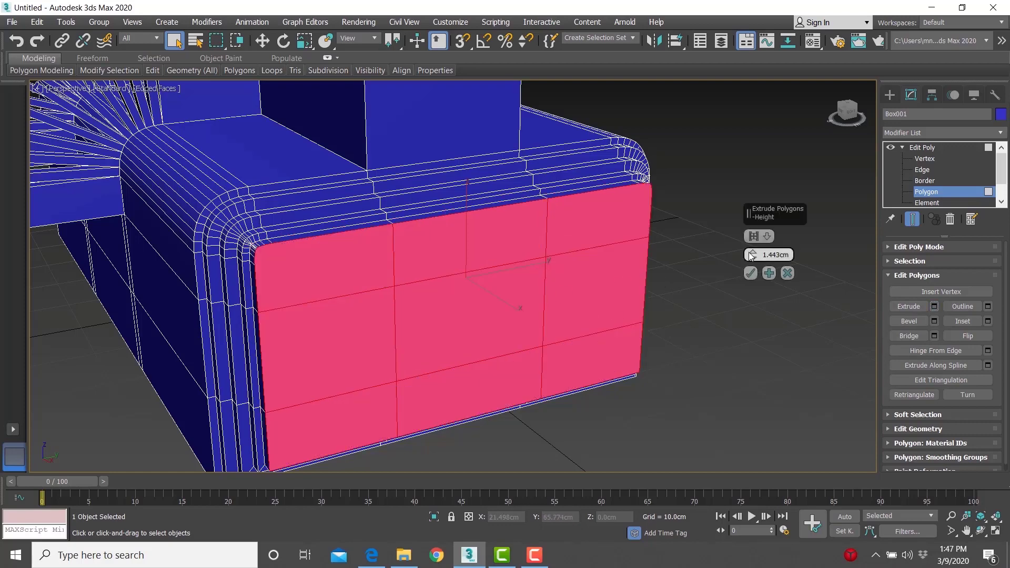
left_click_drag(753, 255, 774, 397)
middle_click_drag(704, 369, 640, 345, "alt")
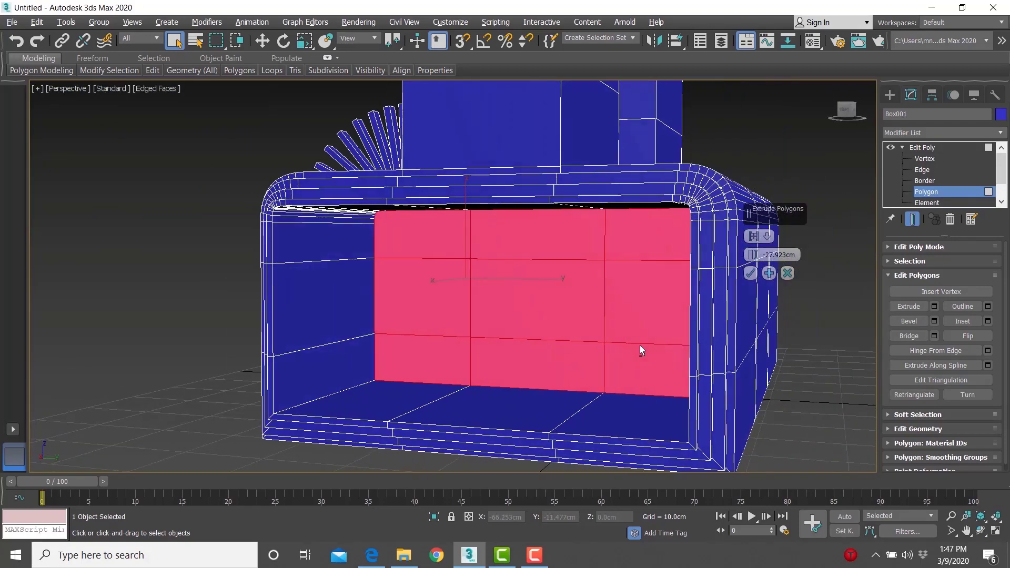
left_click(753, 274)
- Bevel the cavity's nine back polygons By Polygon with a height of 0 and an outline of -0.206 cm
key("w")
middle_click_drag(548, 309, 362, 223, "alt")
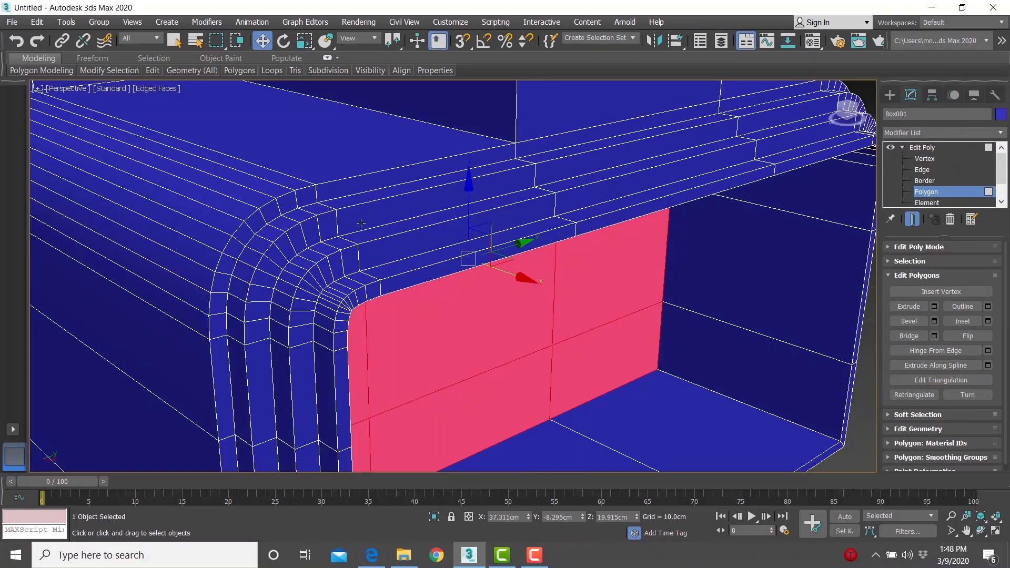
mouse_move(466, 282)
middle_mouse_down("alt")
mouse_move(433, 266)
mouse_move(469, 289)
mouse_move(455, 266)
mouse_move(466, 284)
middle_mouse_up("alt")
scroll(433, 266, "down", 4)
scroll(458, 282, "up", 3)
left_click(935, 321)
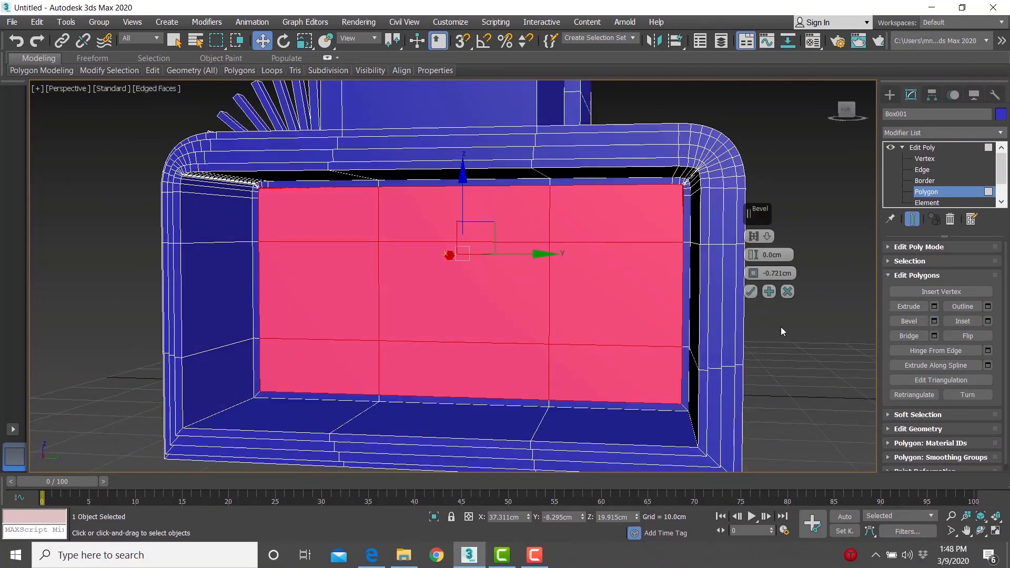
left_click(767, 237)
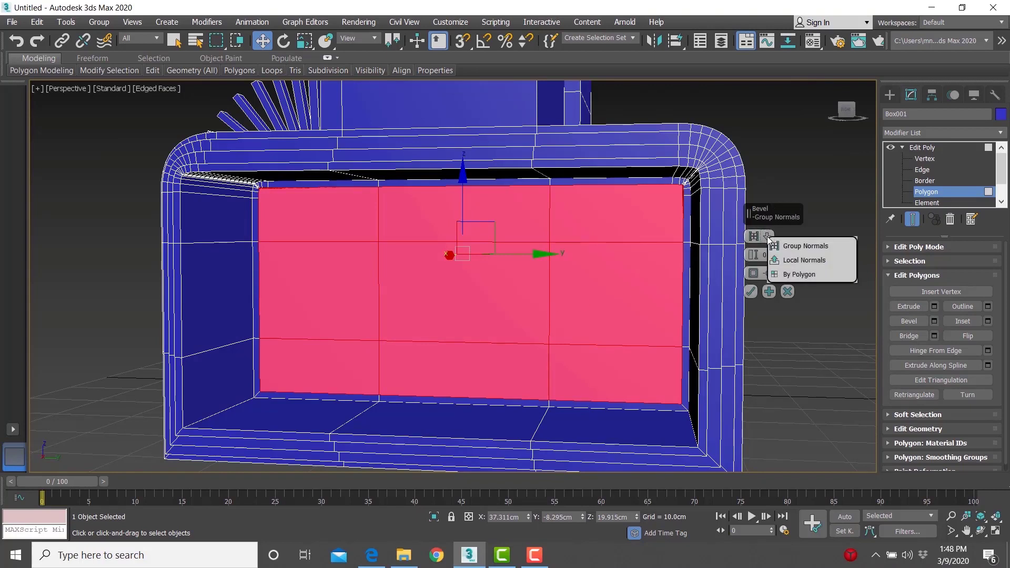
left_click(802, 275)
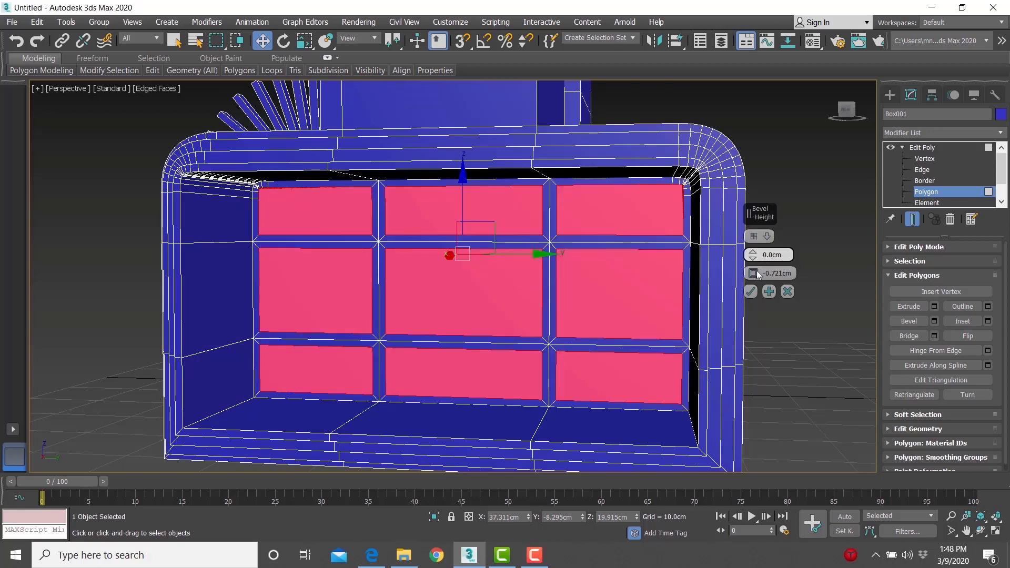
left_click_drag(754, 276, 760, 271)
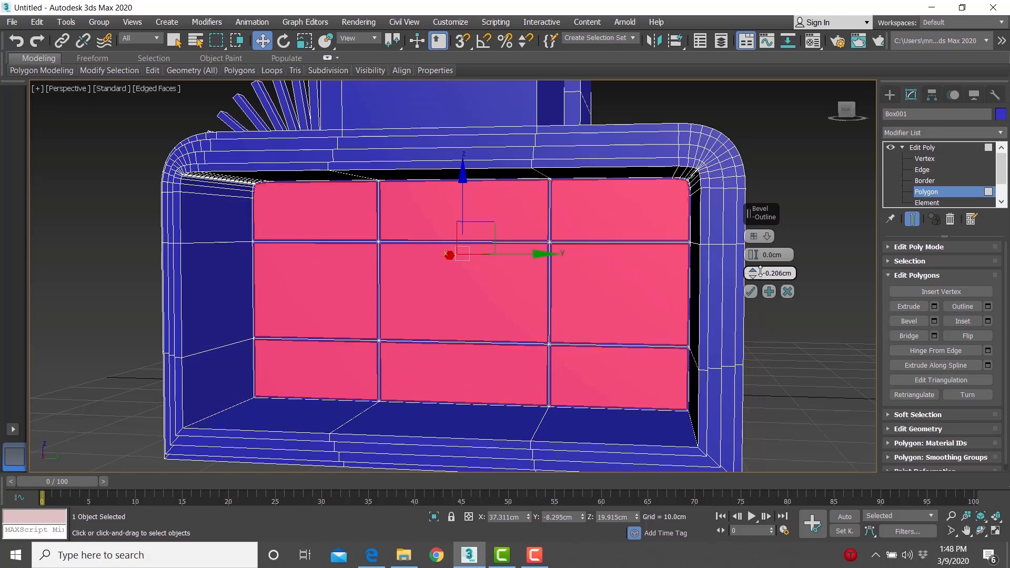
left_click(749, 294)
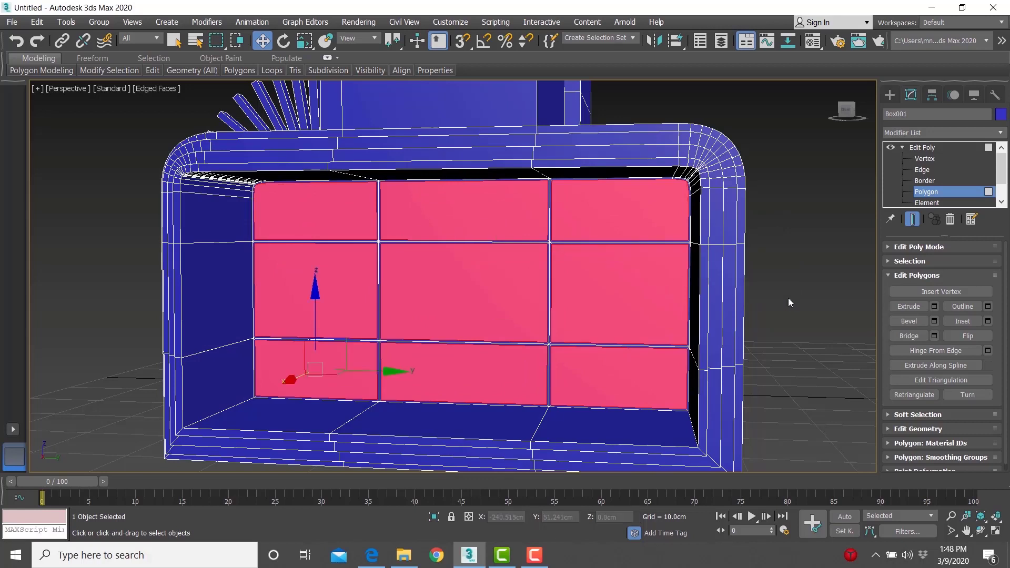
- Extrude the nine separated back polygons by -9.48 cm to form recessed compartments
left_click(934, 307)
left_click_drag(754, 256, 760, 304)
middle_click_drag(542, 315, 605, 305, "alt")
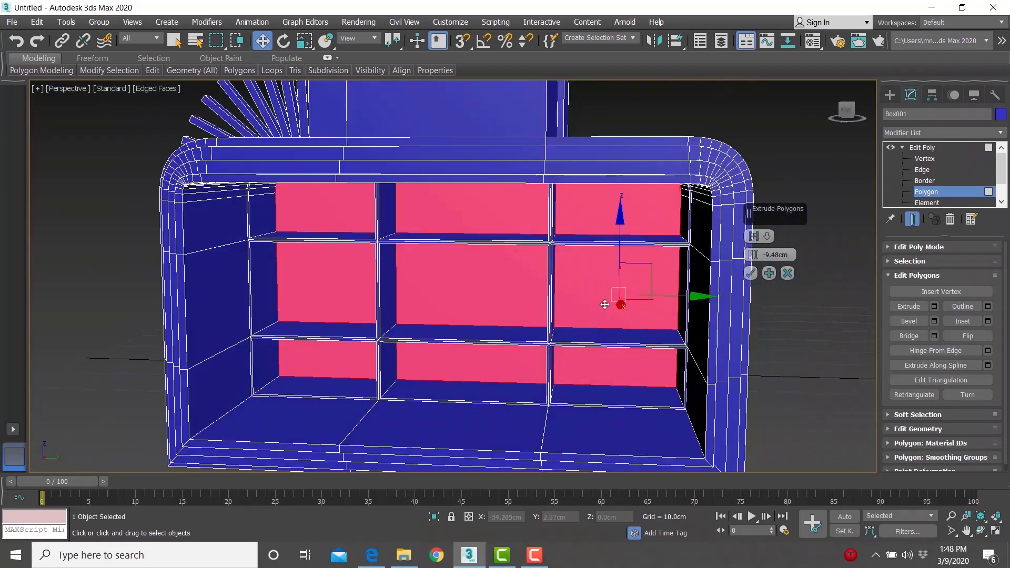
left_click(750, 274)
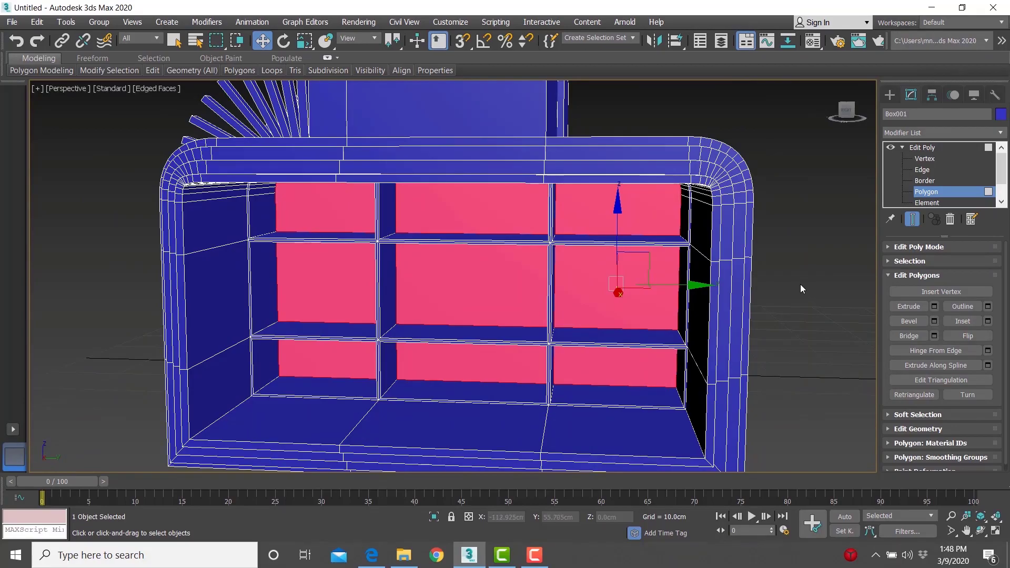
middle_click_drag(800, 284, 487, 300, "alt")
scroll(487, 300, "down", 4)
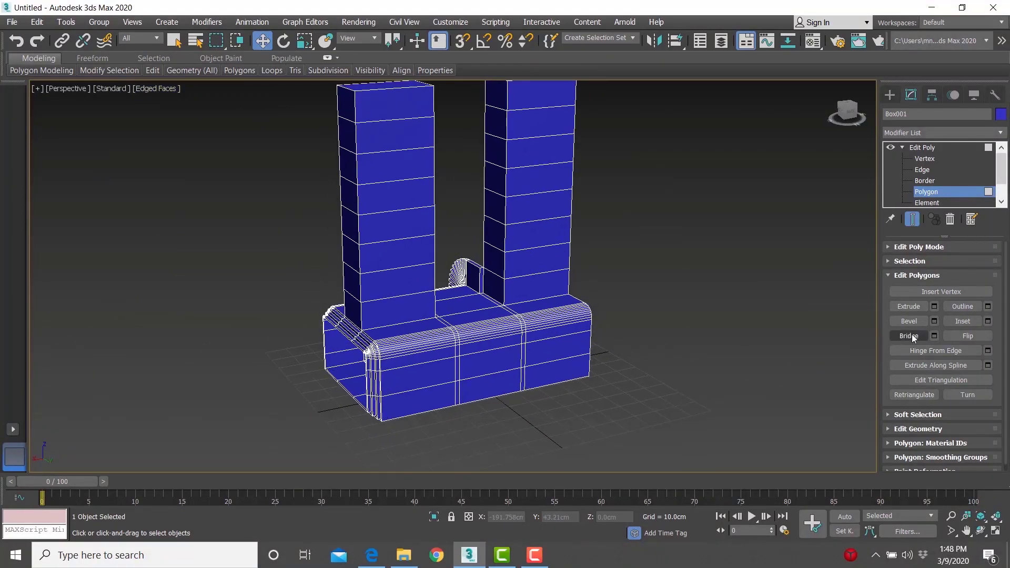
- Select every other polygon, from the second row up to the top, on the facing inner sides of both towers
scroll(409, 288, "up", 4)
middle_click_drag(444, 269, 550, 325)
left_click(340, 267)
left_click(468, 242)
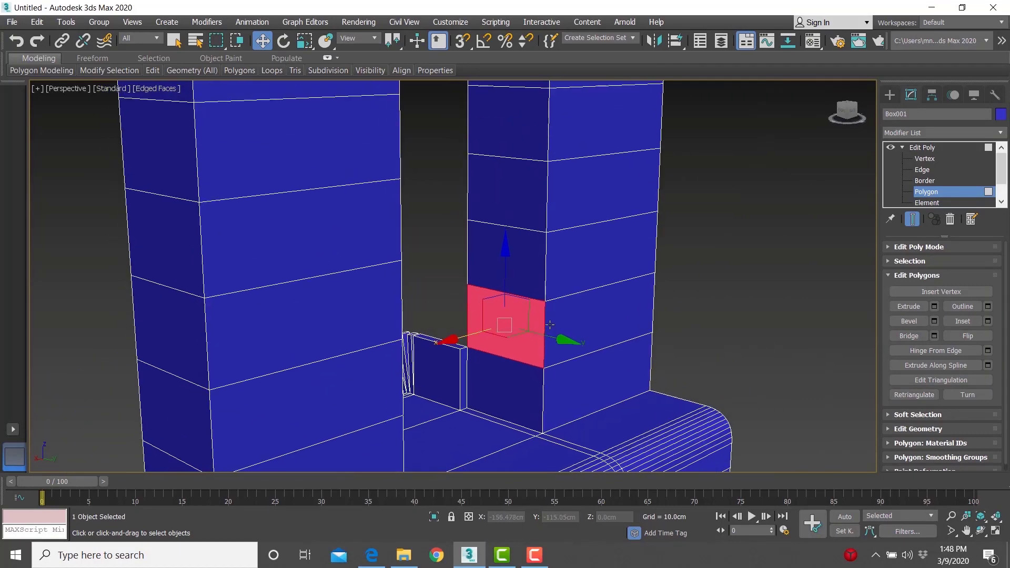
left_click(520, 214, "ctrl")
middle_click_drag(520, 214, 571, 327, "alt")
left_click(395, 225, "ctrl")
left_click(562, 223, "ctrl")
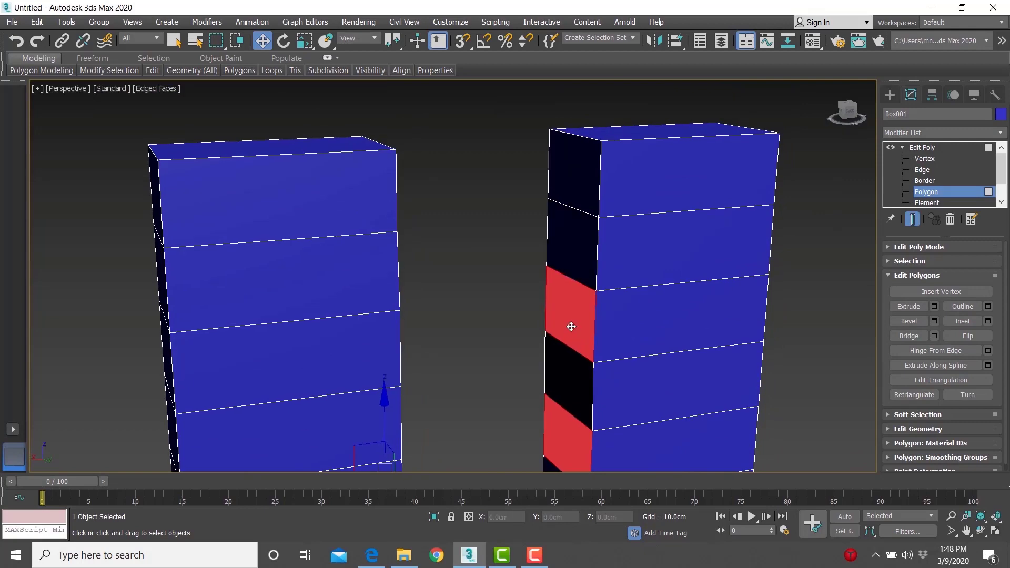
left_click(572, 199, "ctrl")
middle_click_drag(570, 227, 616, 249, "alt")
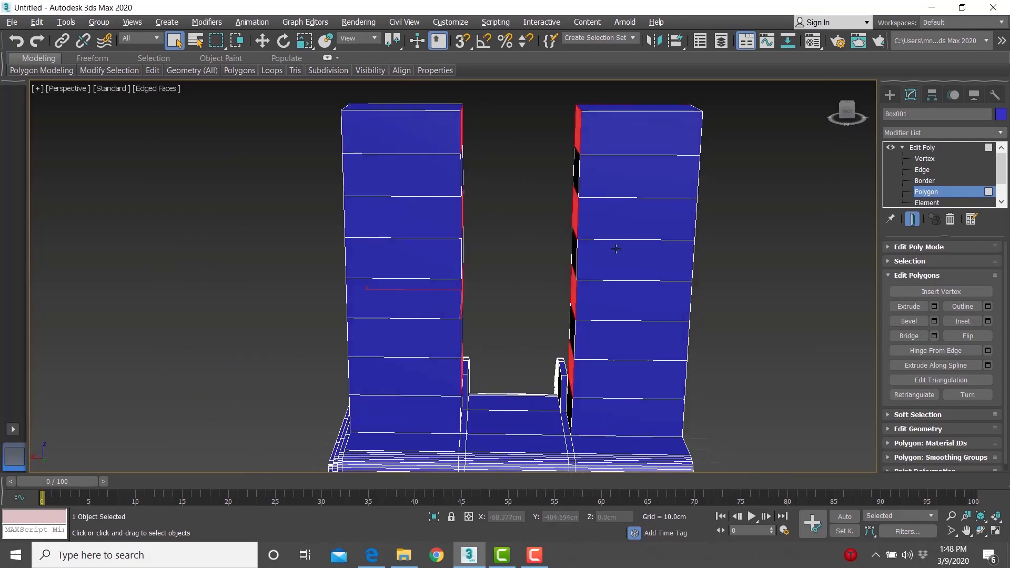
- Bridge the selected facing polygons between the two towers using 6 segments
left_click(934, 335)
middle_click_drag(556, 288, 483, 152, "alt")
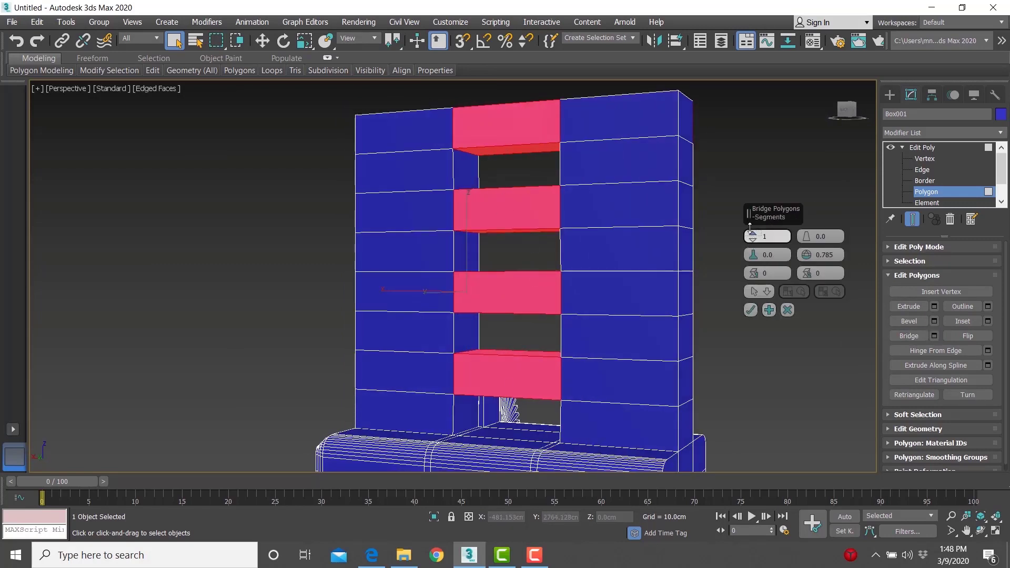
left_click_drag(751, 225, 751, 205)
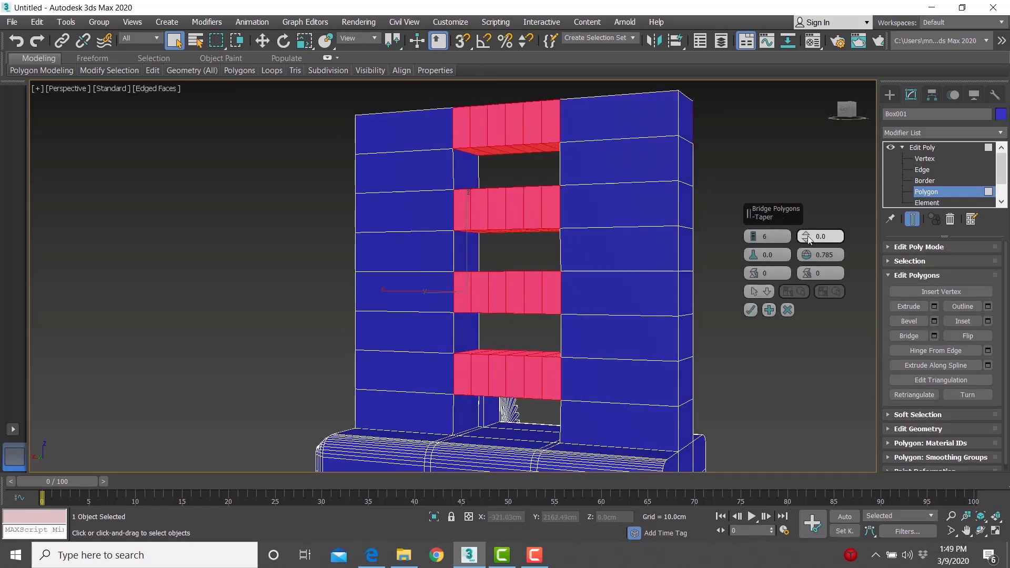
- Try bridge tapers of -2.5 and 5.5 and a bias of 7.5, set Smooth to 0, and reset taper and bias to 0
left_click_drag(809, 239, 811, 238)
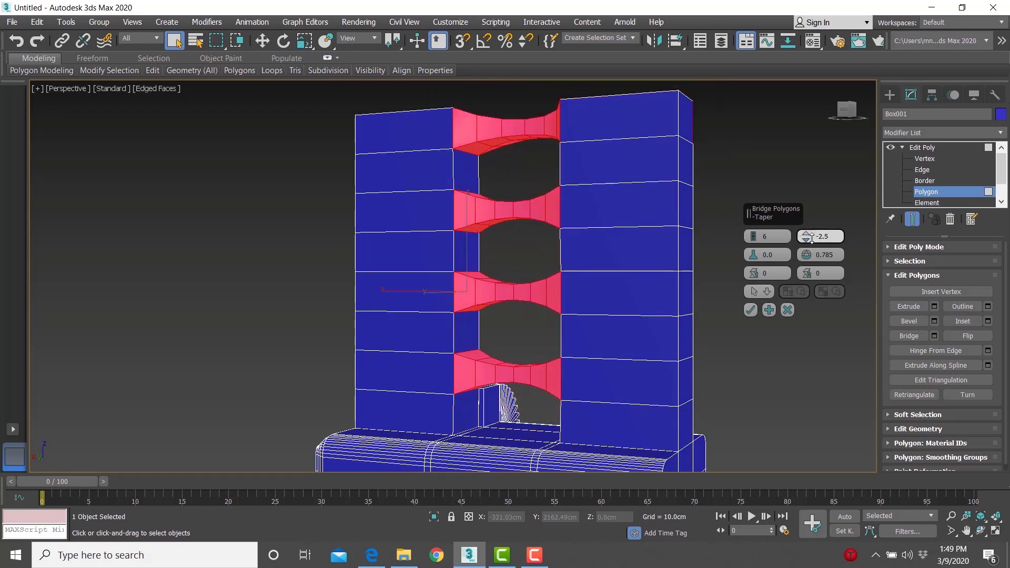
right_click(811, 238)
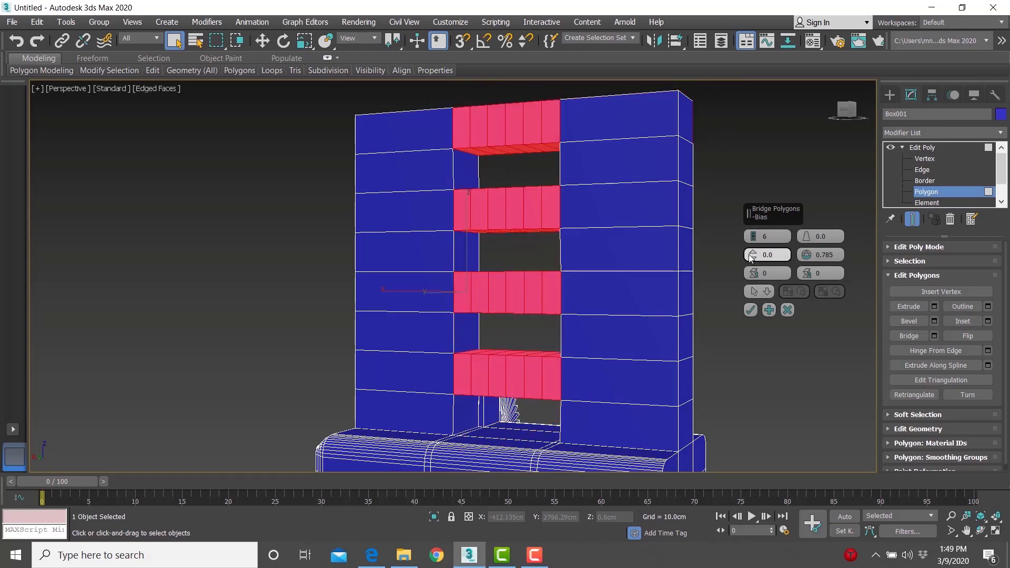
left_click_drag(807, 236, 807, 215)
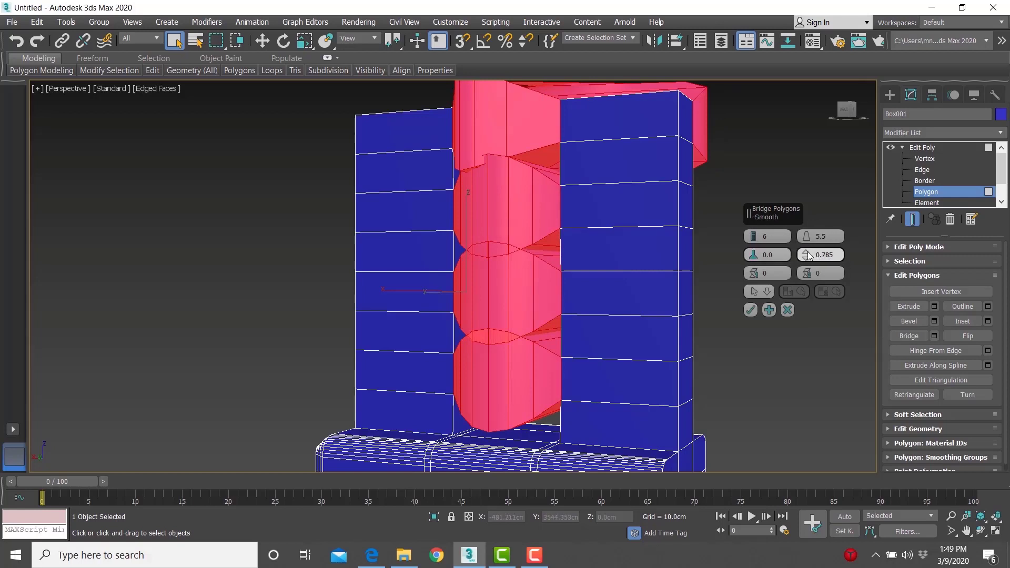
left_click_drag(807, 253, 754, 257)
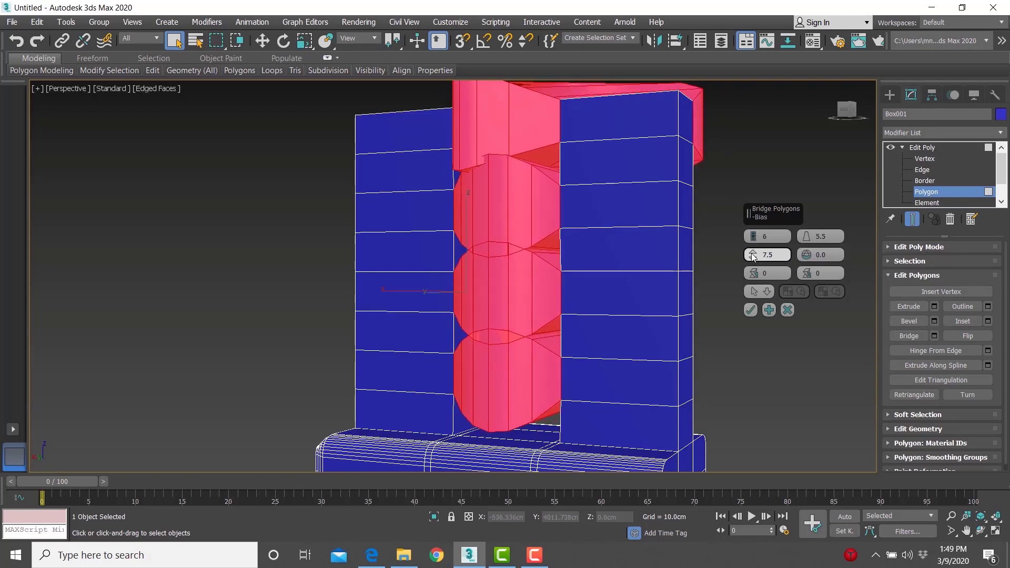
right_click(753, 258)
right_click(809, 238)
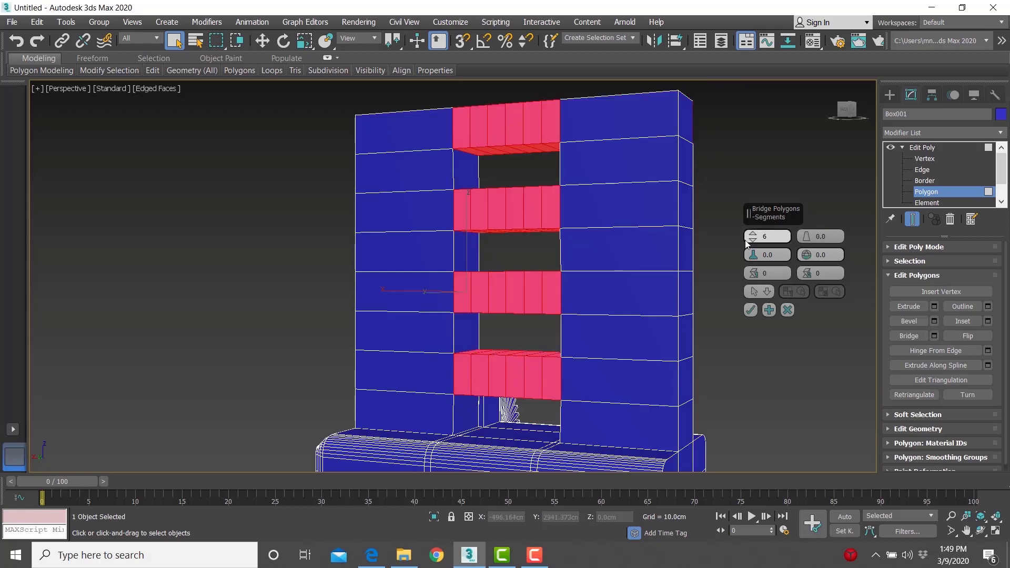
- Set the bridge segments to 9 and apply the bridges between the towers
scroll(537, 282, "up", 3)
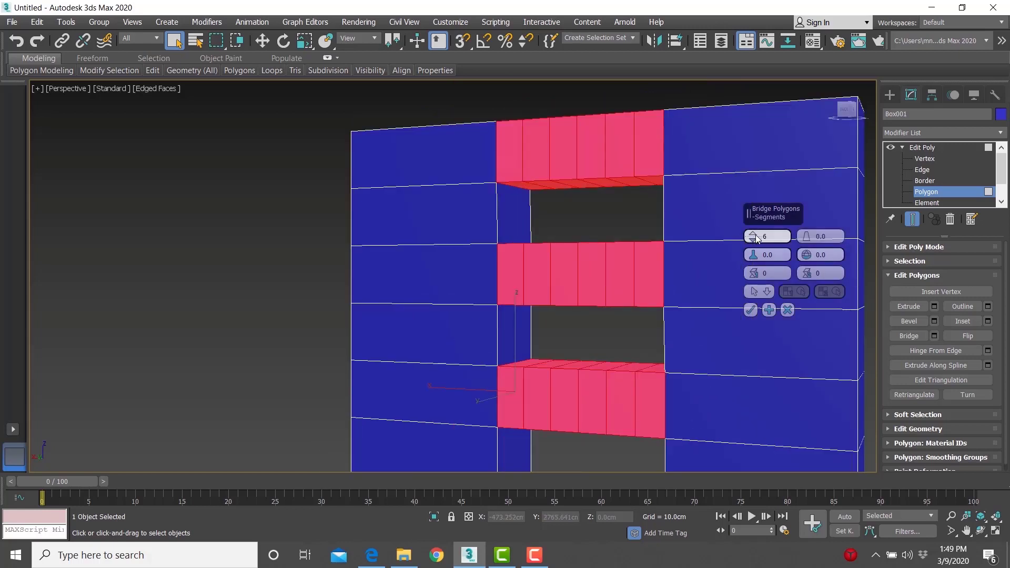
left_click_drag(755, 235, 757, 232)
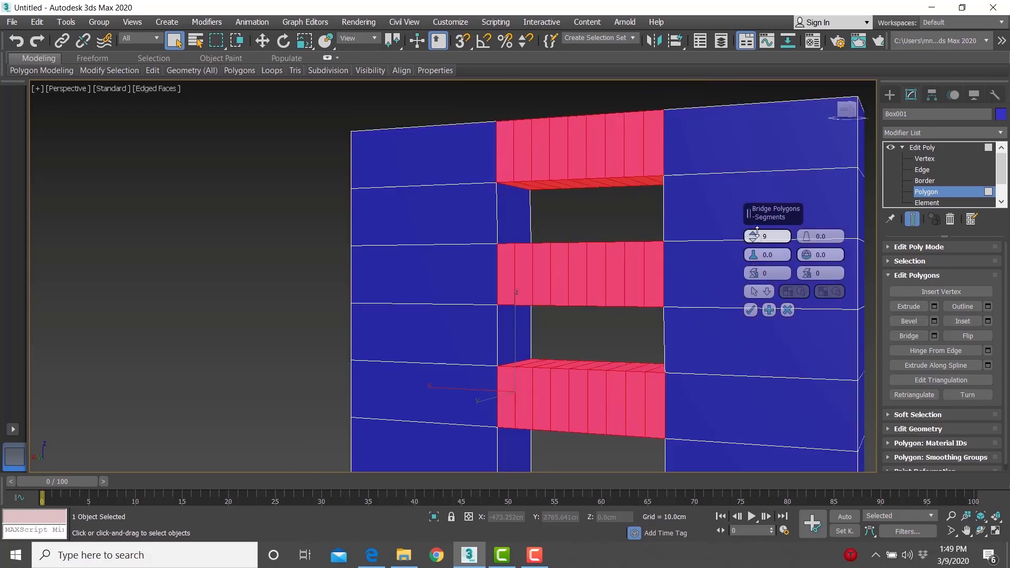
left_click(751, 311)
- Select the second polygon from each end on the ceiling and floor of the uppermost opening between the bridges
scroll(542, 232, "up", 5)
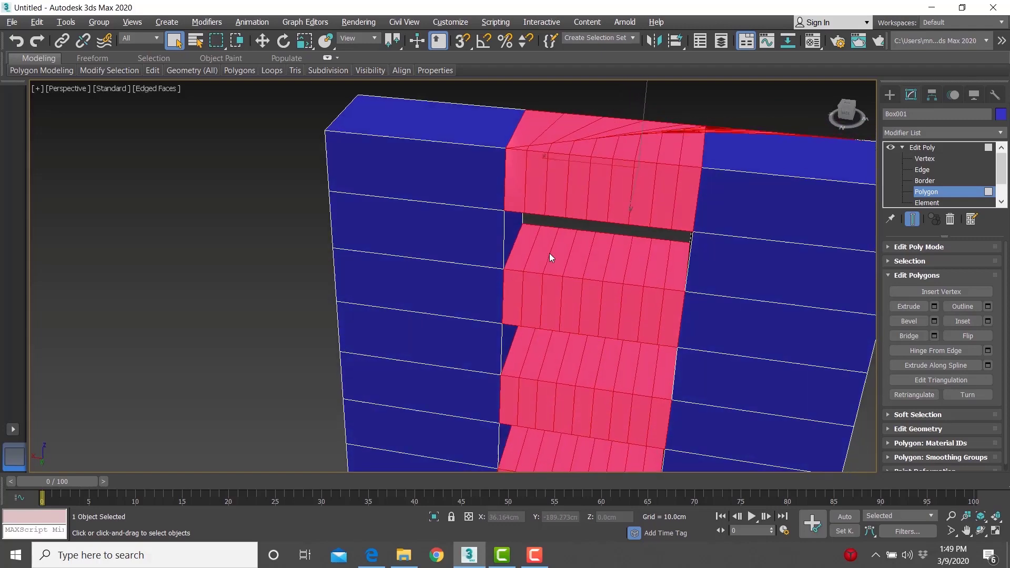
left_click(562, 212)
middle_click_drag(562, 212, 531, 165, "alt")
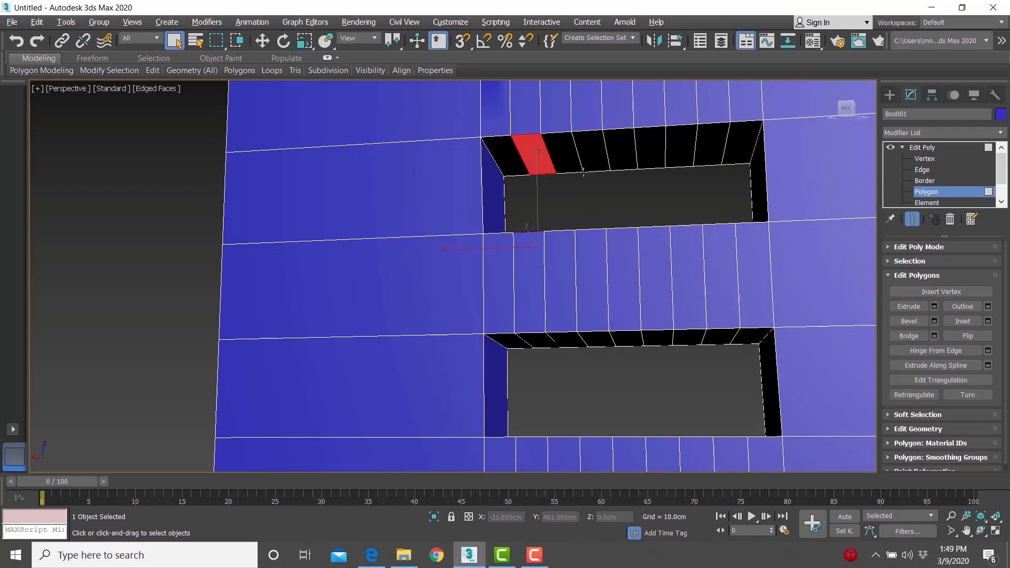
left_click(710, 145, "ctrl")
middle_click_drag(710, 145, 714, 215, "alt")
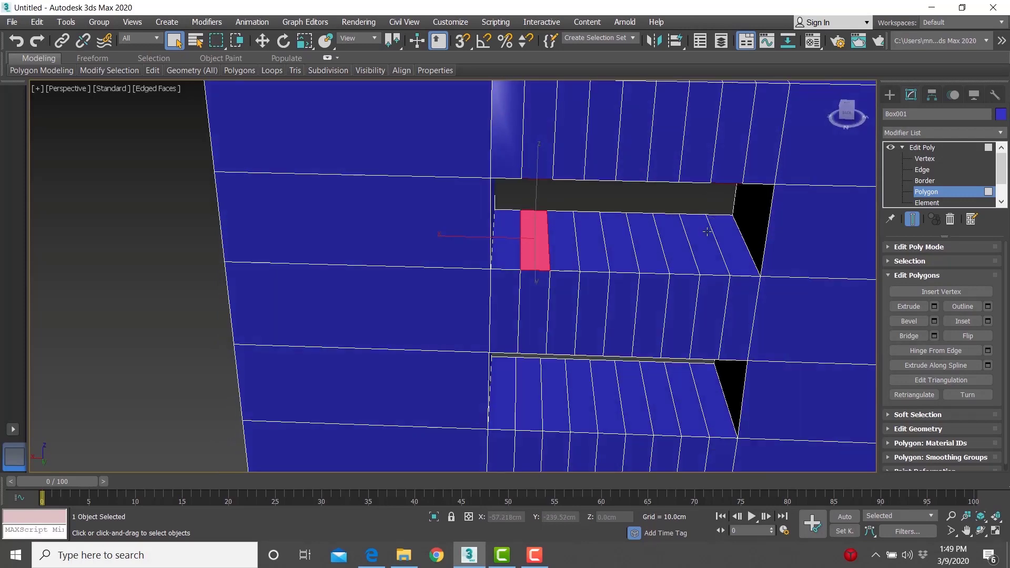
left_click(706, 232, "ctrl")
- Add the matching ceiling and floor polygons of the two lower openings between the bridges to the selection
middle_click_drag(627, 316, 605, 231, "alt")
left_click(548, 315, "ctrl")
middle_click_drag(547, 314, 544, 359, "alt")
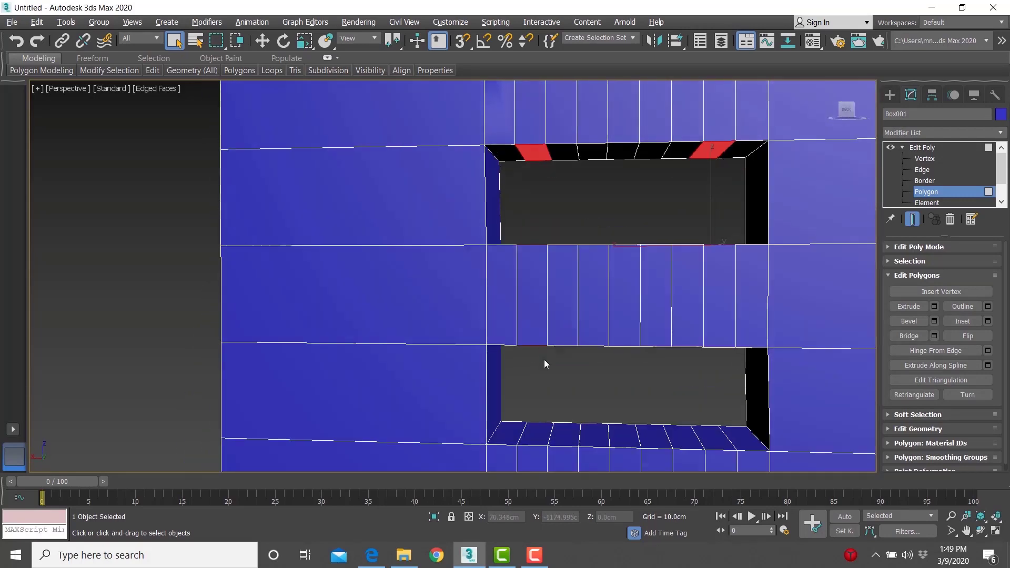
middle_click_drag(714, 420, 562, 313, "alt")
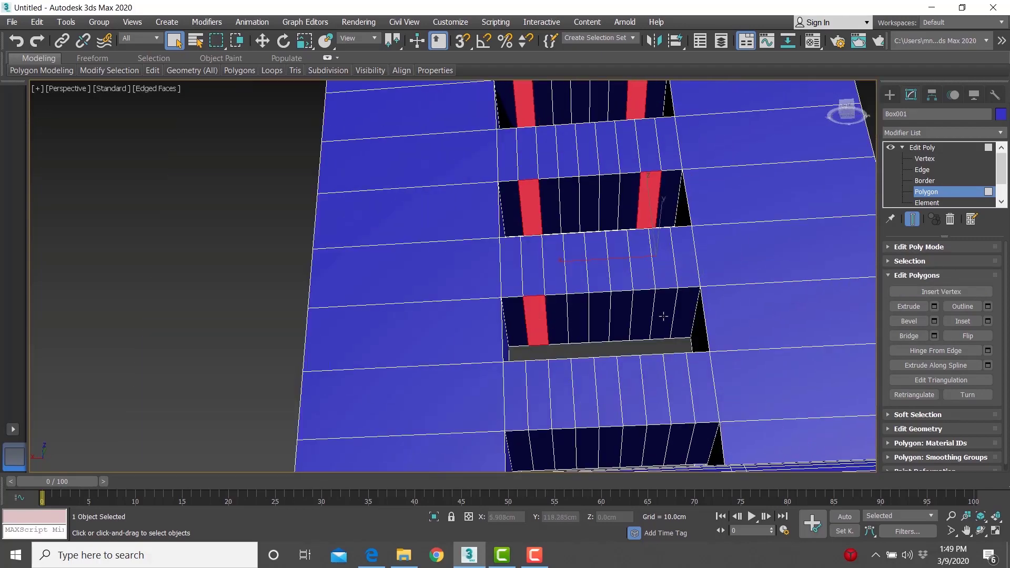
middle_click_drag(663, 316, 533, 388, "alt")
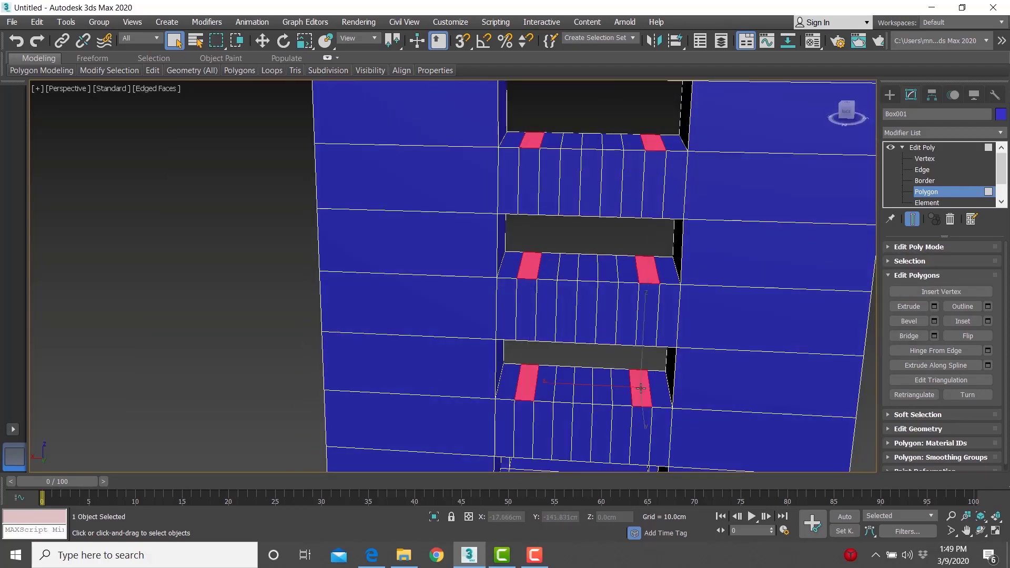
middle_click_drag(641, 388, 578, 278, "alt")
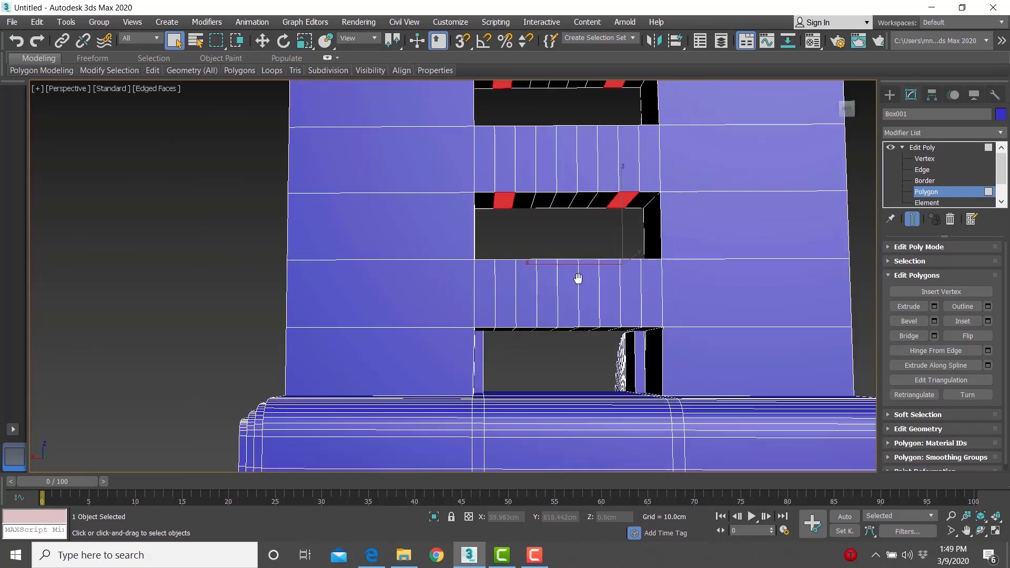
- Try to bridge the selected polygons of all the openings at once, after checking the underside of the lowest bridge
scroll(516, 334, "up", 3)
middle_click_drag(516, 335, 518, 327, "alt")
left_click(504, 307, "ctrl")
middle_click_drag(600, 315, 594, 341, "alt")
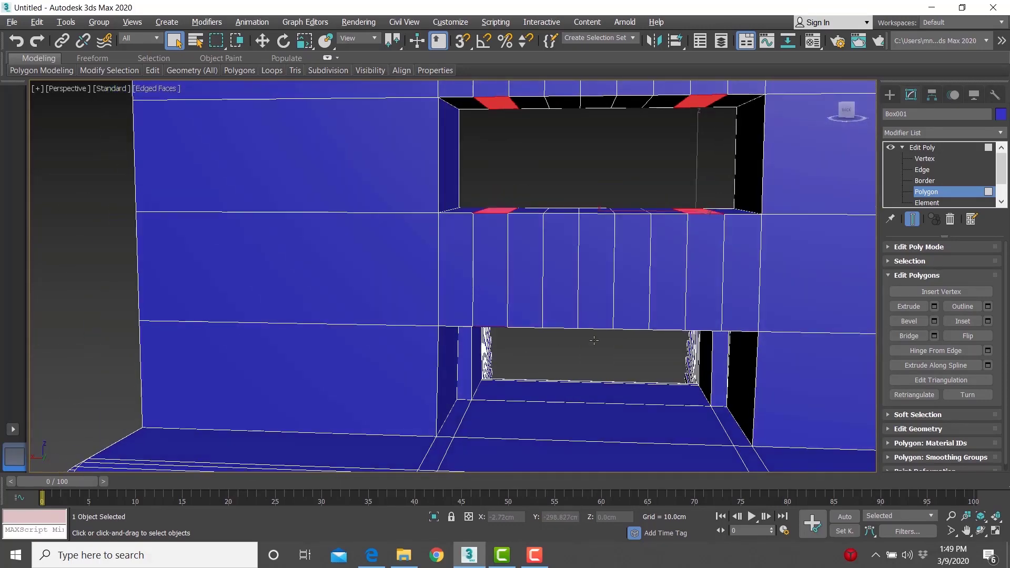
middle_click_drag(515, 386, 550, 400, "alt")
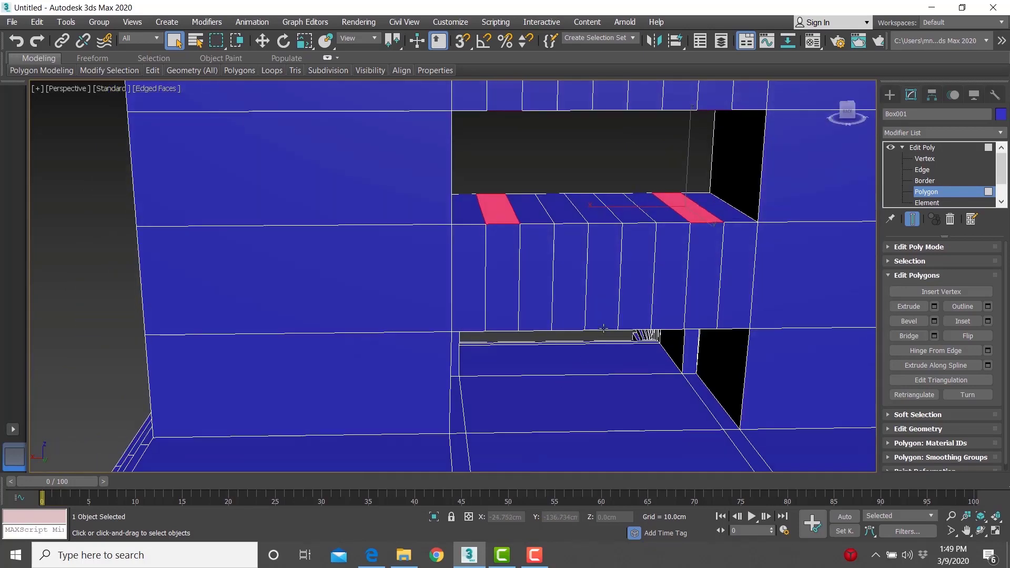
scroll(550, 400, "down", 3)
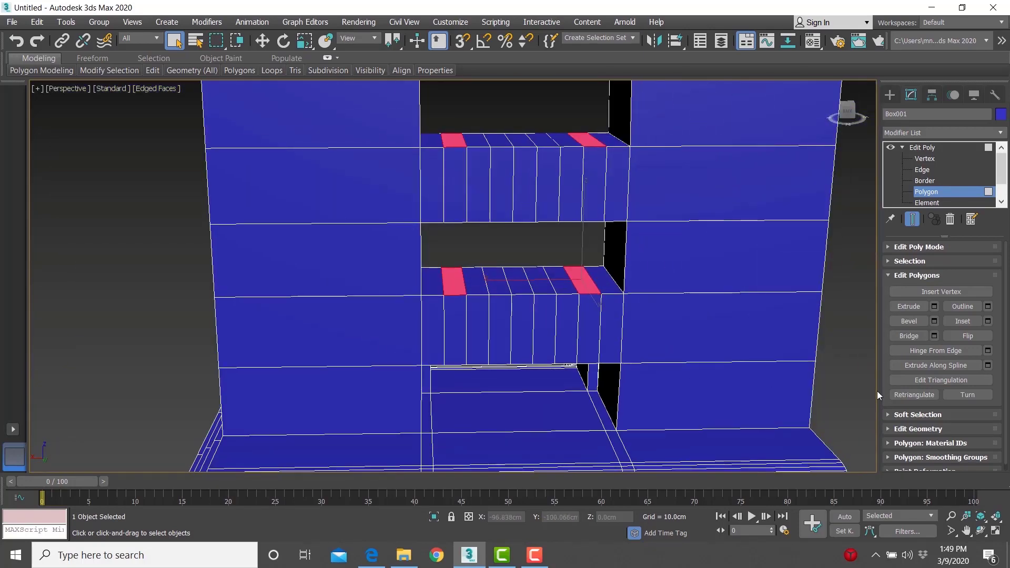
left_click(910, 336)
- Limit the selection to the uppermost opening's four polygons and bridge them into two vertical posts
middle_click_drag(611, 337, 469, 228, "alt")
scroll(582, 347, "down", 2)
scroll(496, 262, "up", 3)
scroll(520, 262, "down", 2)
scroll(469, 228, "down", 2)
left_click_drag(725, 456, 724, 456, "alt")
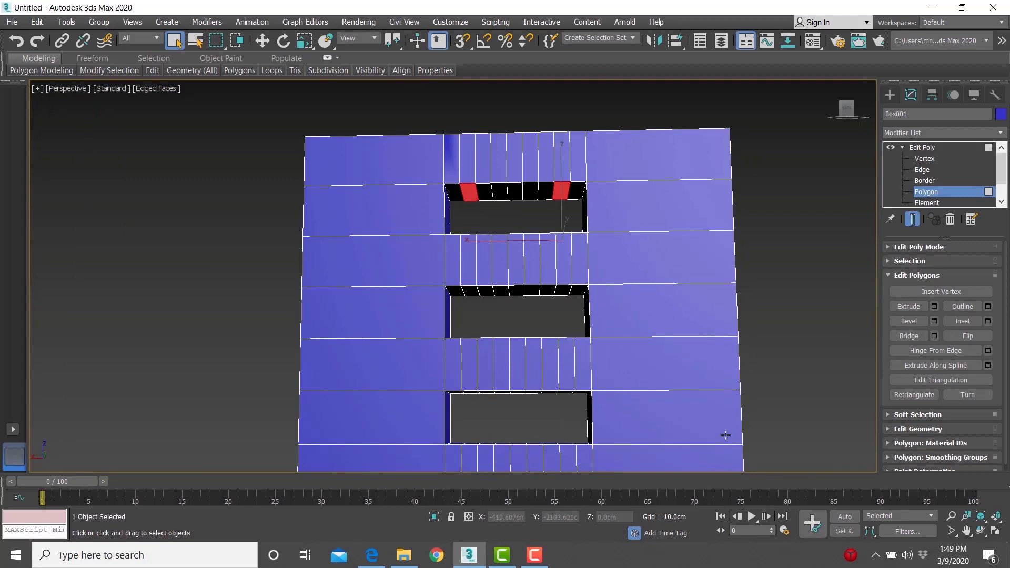
left_click(909, 336)
- Select the matching ceiling and floor polygons of the middle opening and bridge them into two vertical posts
middle_click_drag(590, 294, 570, 336, "alt")
left_click(470, 287)
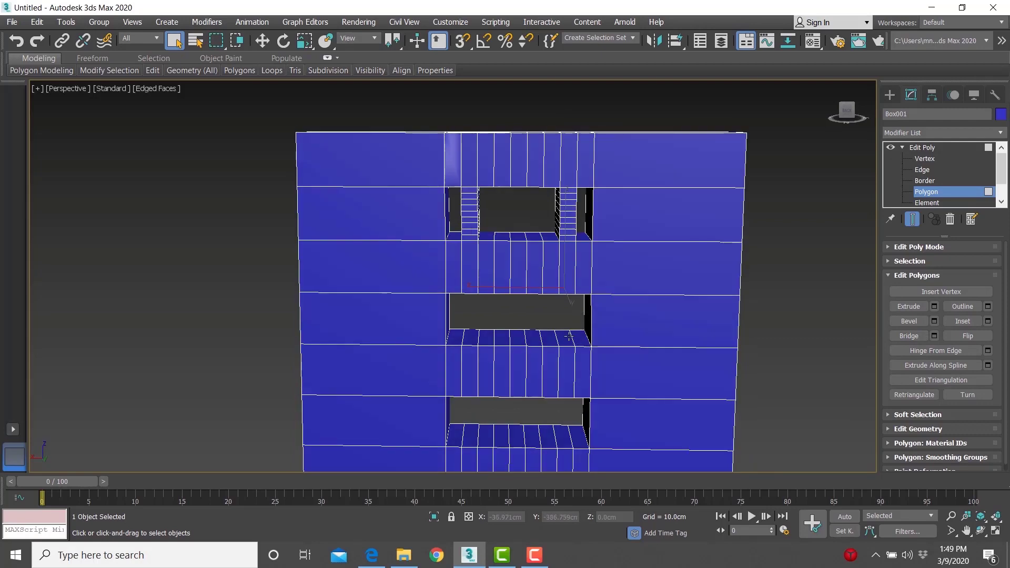
left_click(914, 336)
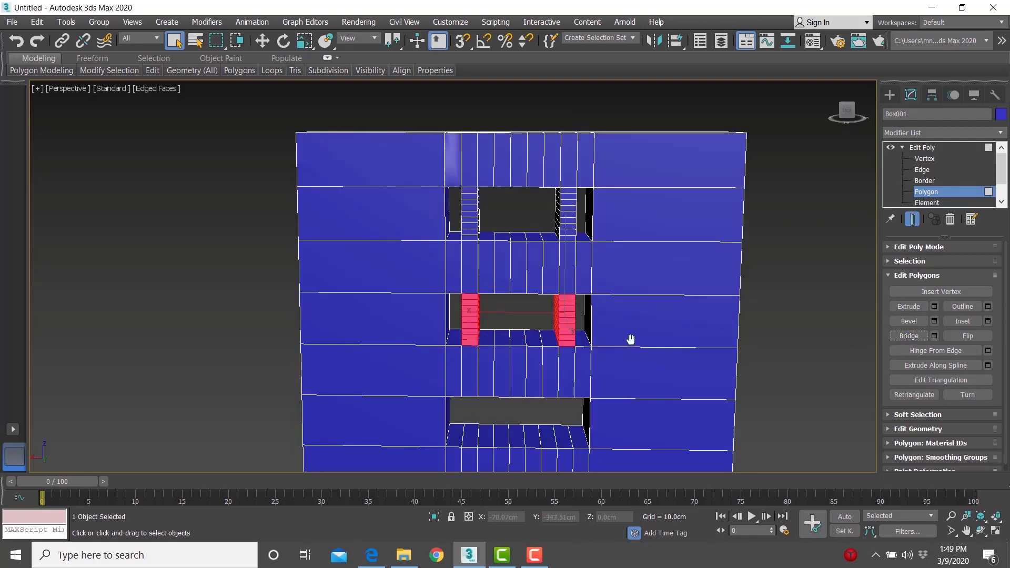
- Select the matching polygons above and below the lowest opening between the bridges and connect them with two bridged posts
middle_click_drag(490, 418, 479, 352)
left_click(464, 365)
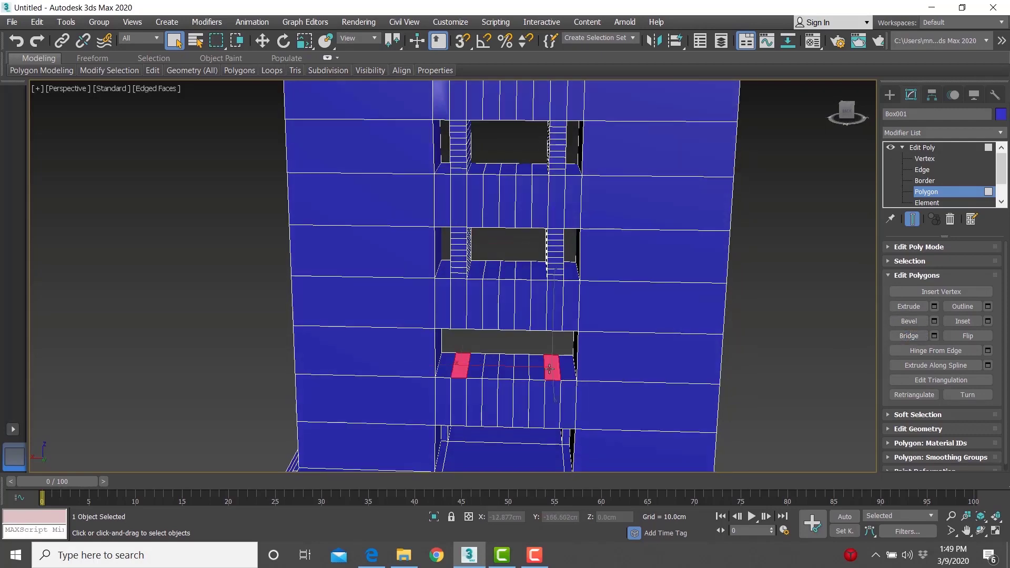
middle_click_drag(550, 369, 562, 330, "alt")
left_click(915, 335)
middle_click_drag(645, 371, 551, 366)
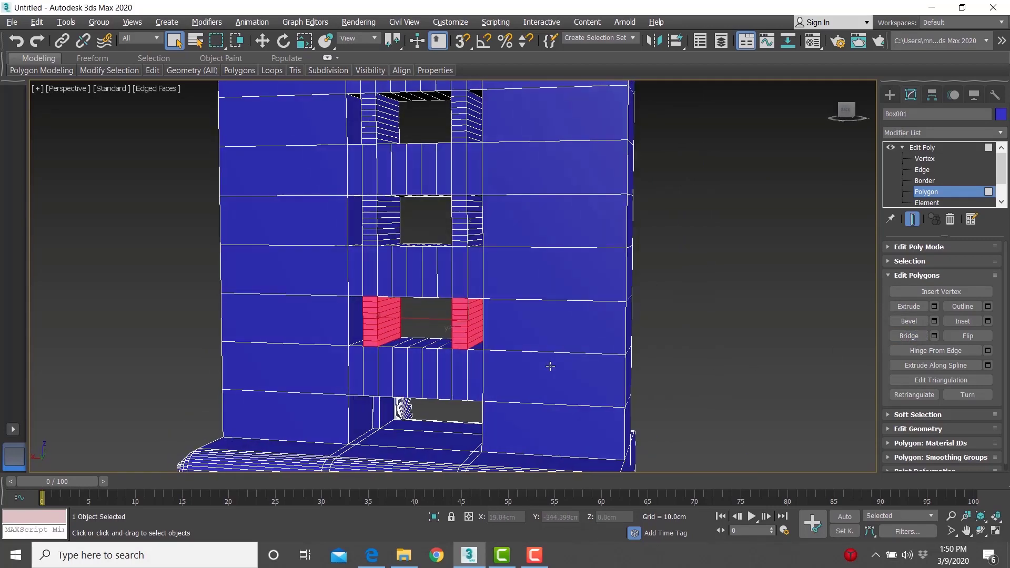
- Deselect the polygons and examine the bridged towers and posts from several sides
left_click(733, 319)
middle_click_drag(733, 318, 499, 275, "alt")
middle_click_drag(430, 191, 408, 200, "alt")
left_click(668, 303)
scroll(669, 304, "down", 3)
middle_click_drag(632, 284, 439, 265, "alt")
scroll(489, 300, "up", 5)
scroll(576, 321, "down", 5)
mouse_move(576, 321)
middle_mouse_down("alt")
mouse_move(486, 319)
mouse_move(505, 279)
mouse_move(591, 315)
mouse_move(587, 323)
middle_mouse_up("alt")
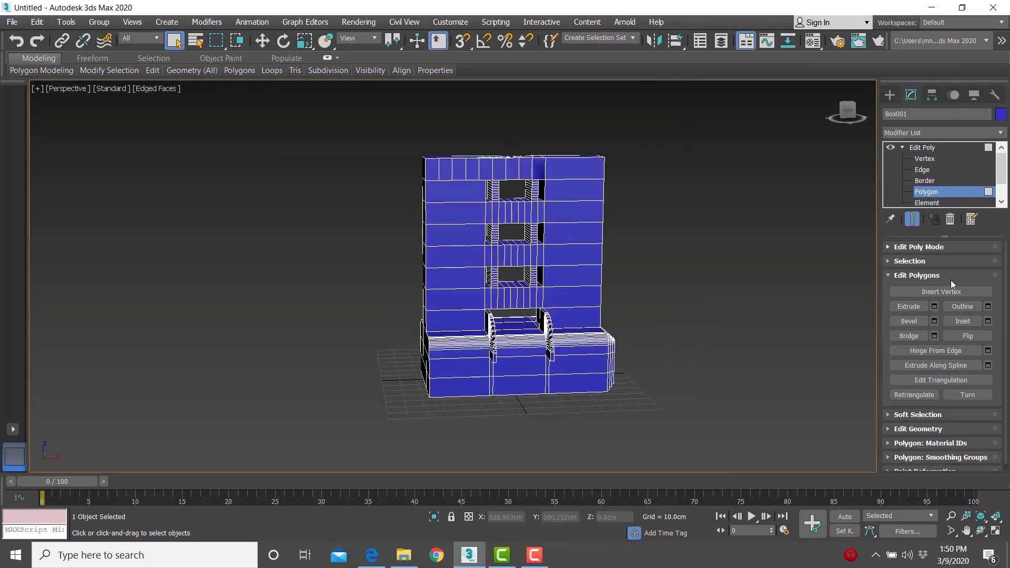
- Review the Edge sub-object tools for comparison and return to the Polygon level
left_click(922, 169)
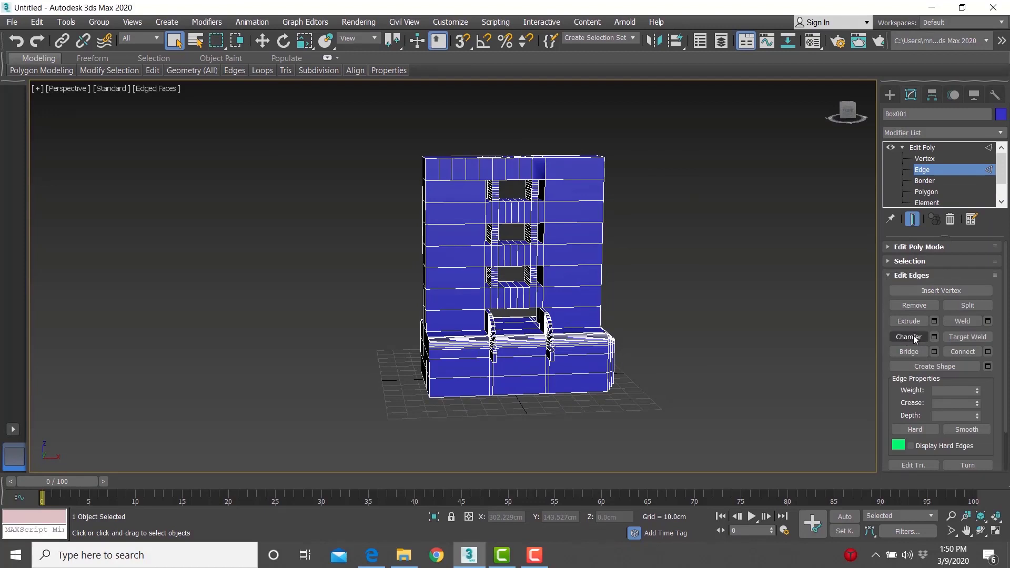
left_click(927, 192)
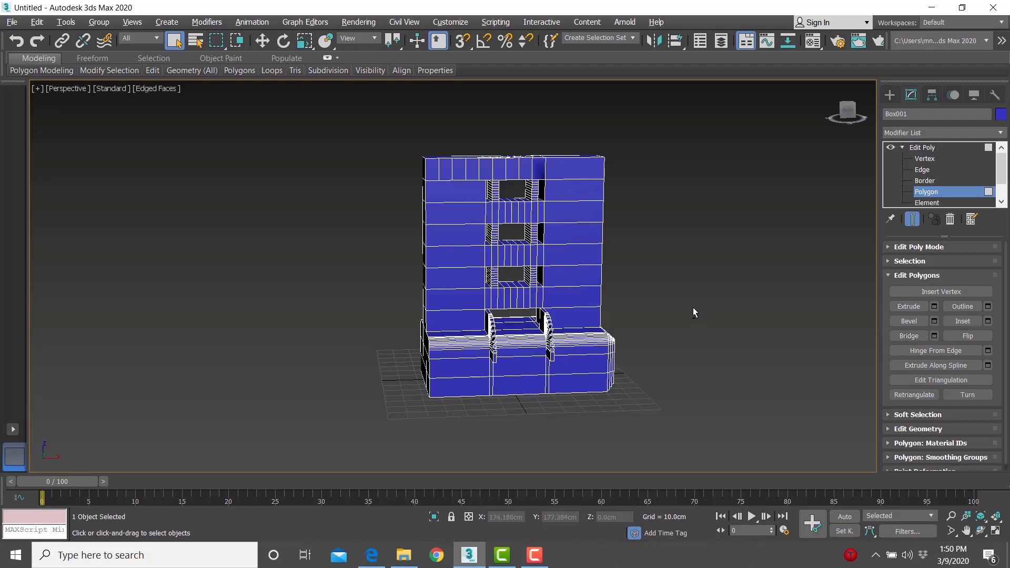
middle_click_drag(693, 307, 638, 311, "alt")
- Leave the Polygon level for the whole Edit Poly object, reselect the box model and inspect its finished form
left_click(937, 150)
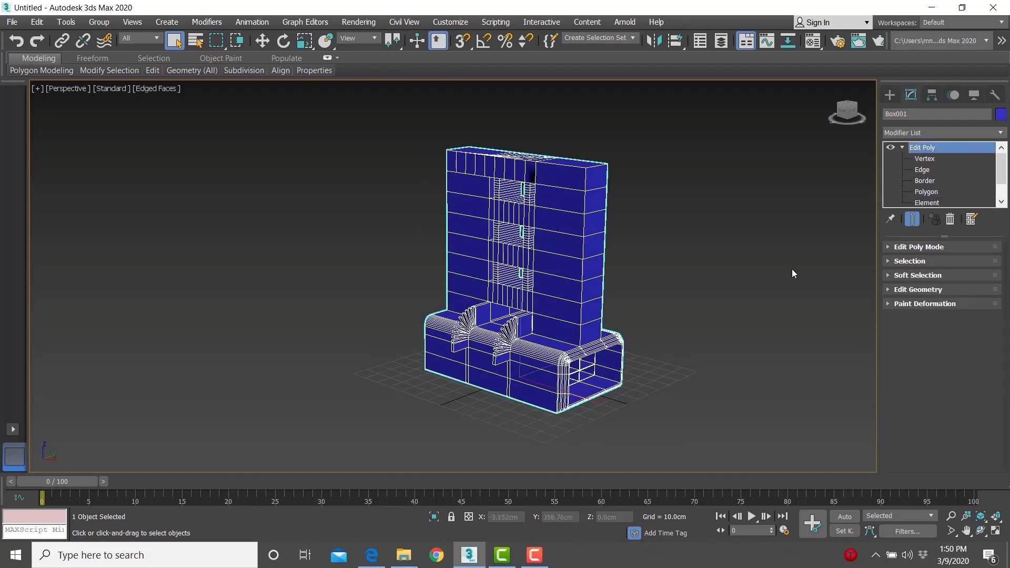
left_click(730, 295)
middle_click_drag(731, 295, 752, 290, "alt")
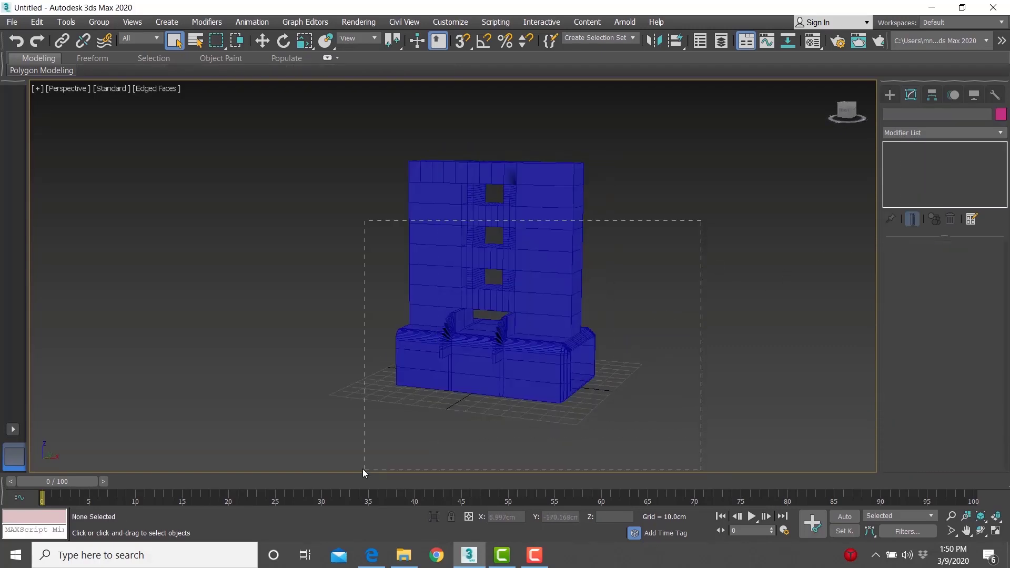
left_click_drag(363, 472, 365, 470)
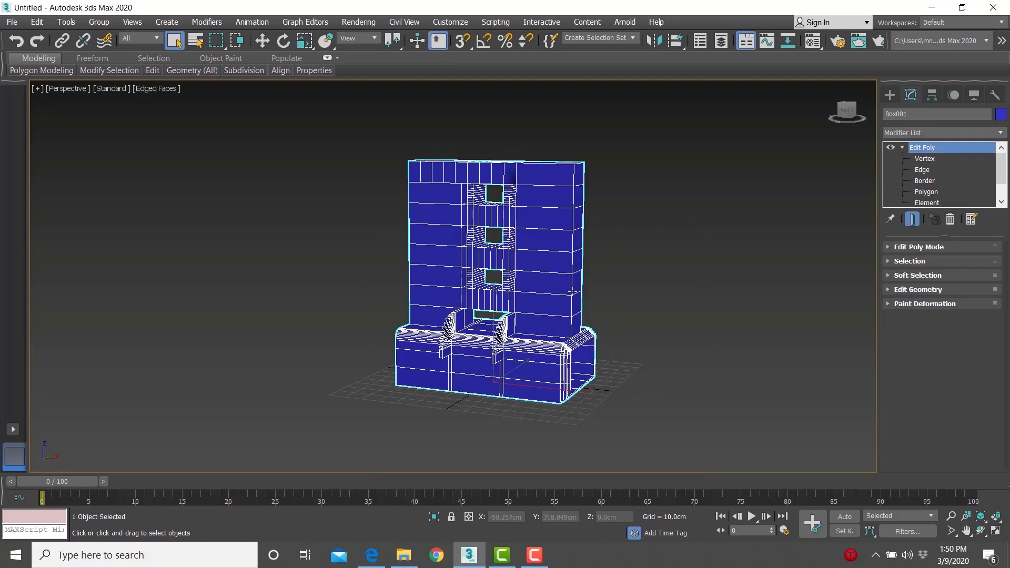
scroll(568, 293, "up", 3)
scroll(557, 298, "down", 2)
middle_click_drag(557, 297, 524, 313)
middle_click_drag(524, 313, 512, 317, "alt")
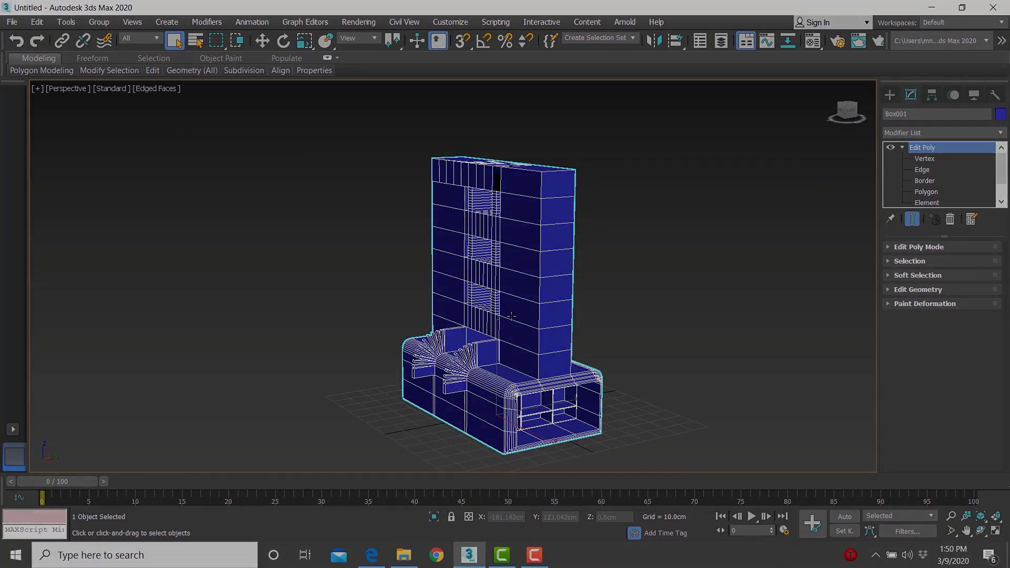